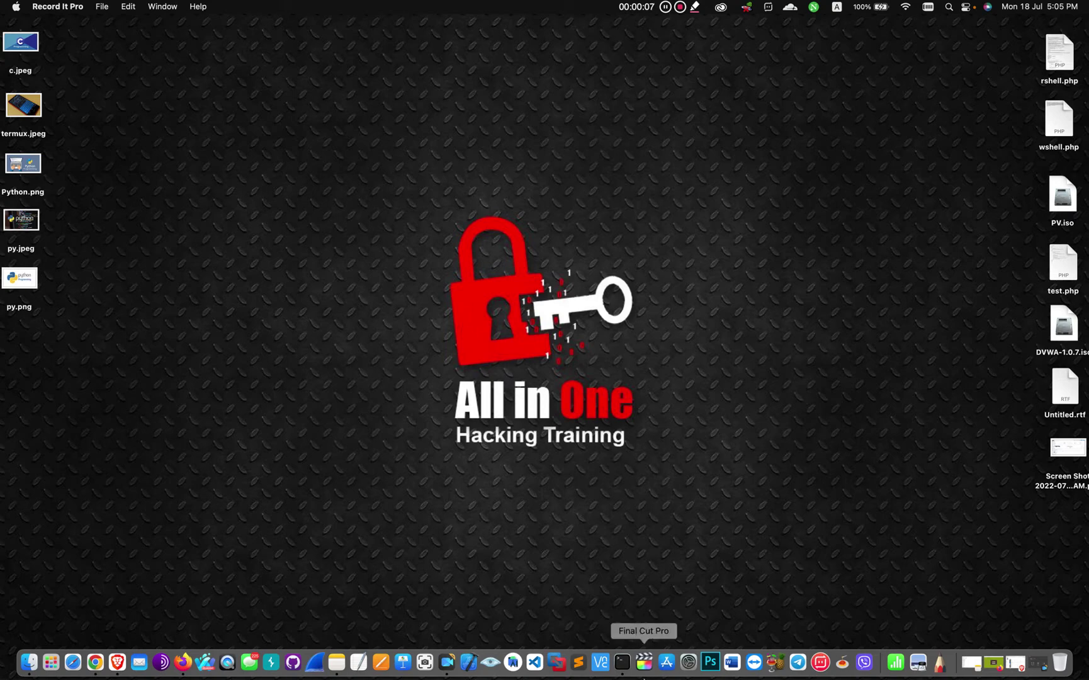
Launch Microsoft PowerPoint from the Office folder in Launchpad
left_click(61, 659)
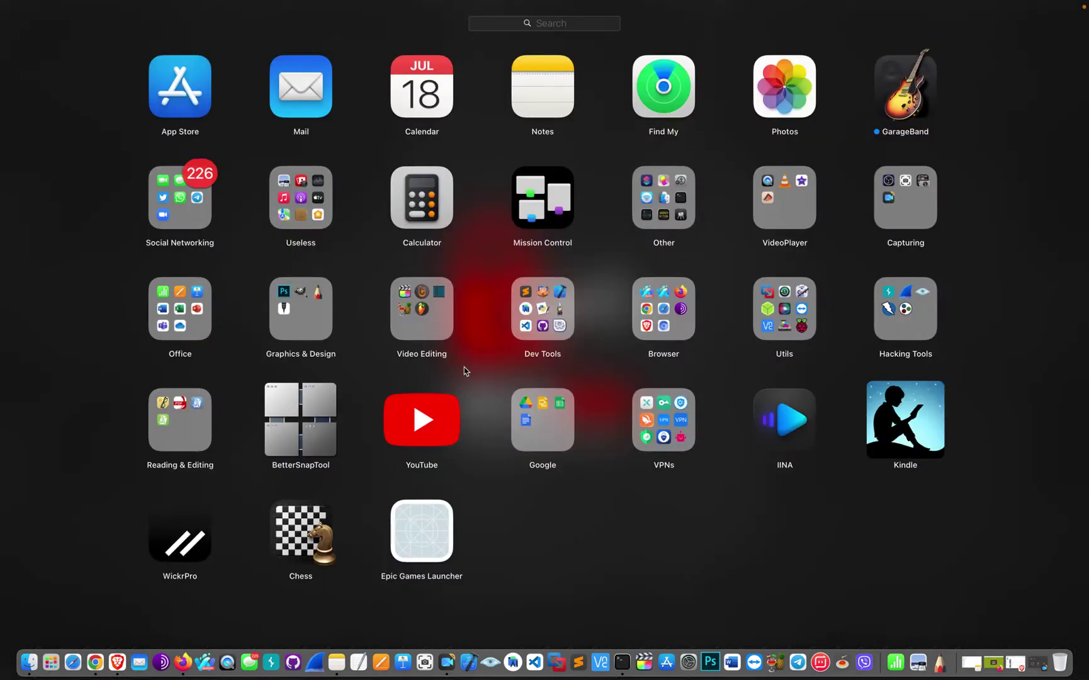
left_click(183, 316)
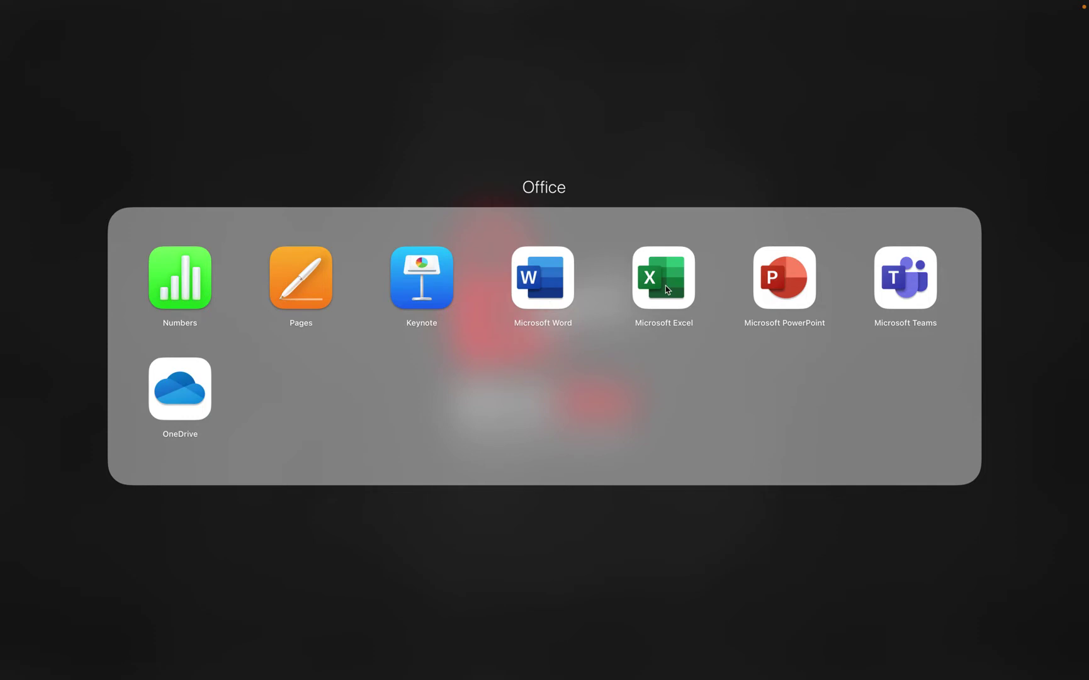
left_click(788, 301)
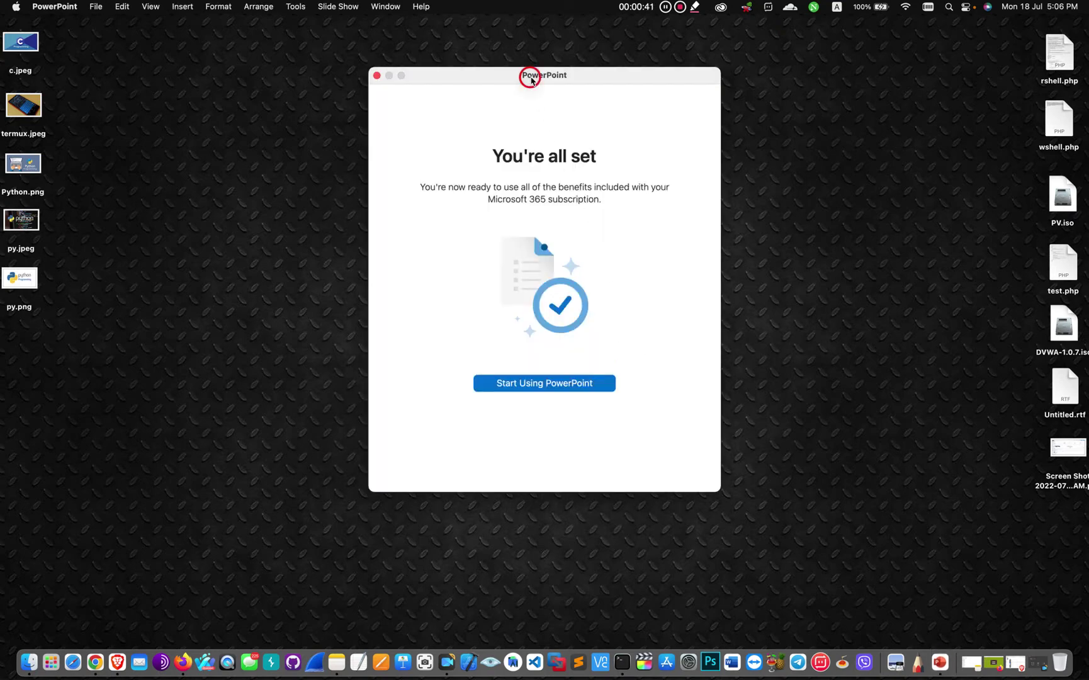
Get past the welcome screen and browse the full gallery of presentation themes
left_click(574, 385)
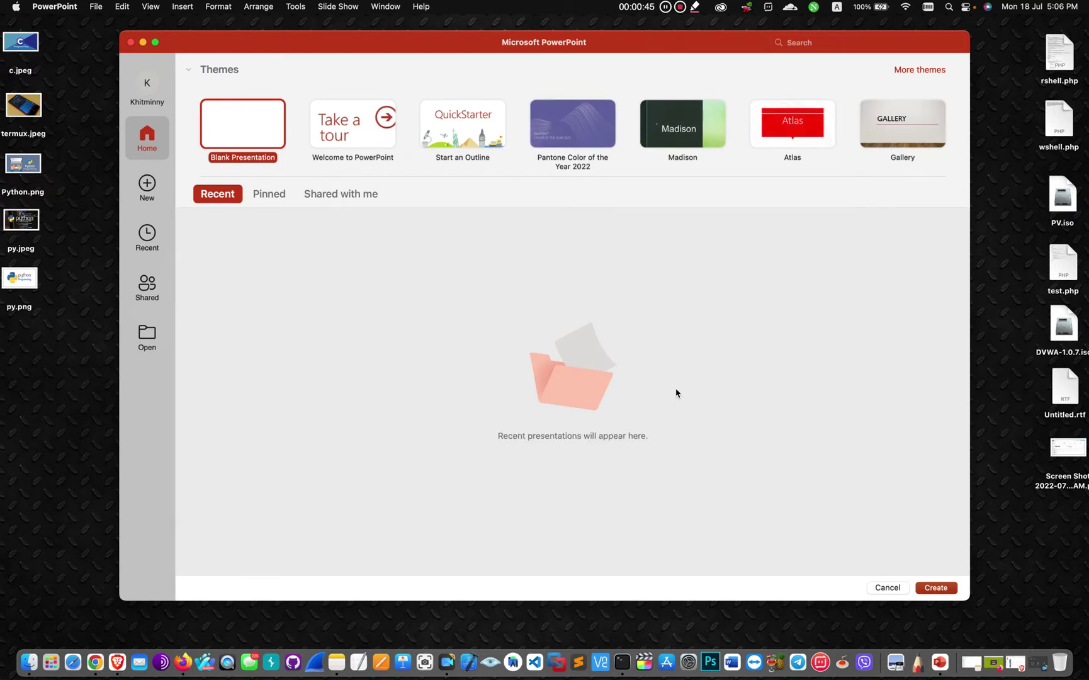
left_click_drag(258, 42, 217, 32)
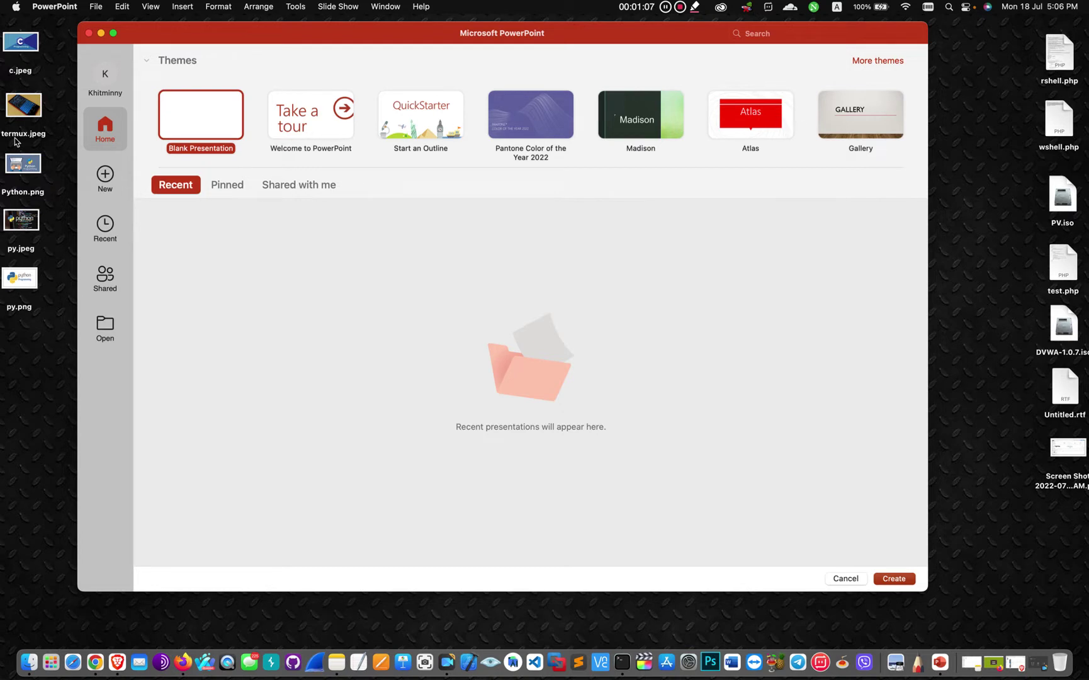
left_click(871, 65)
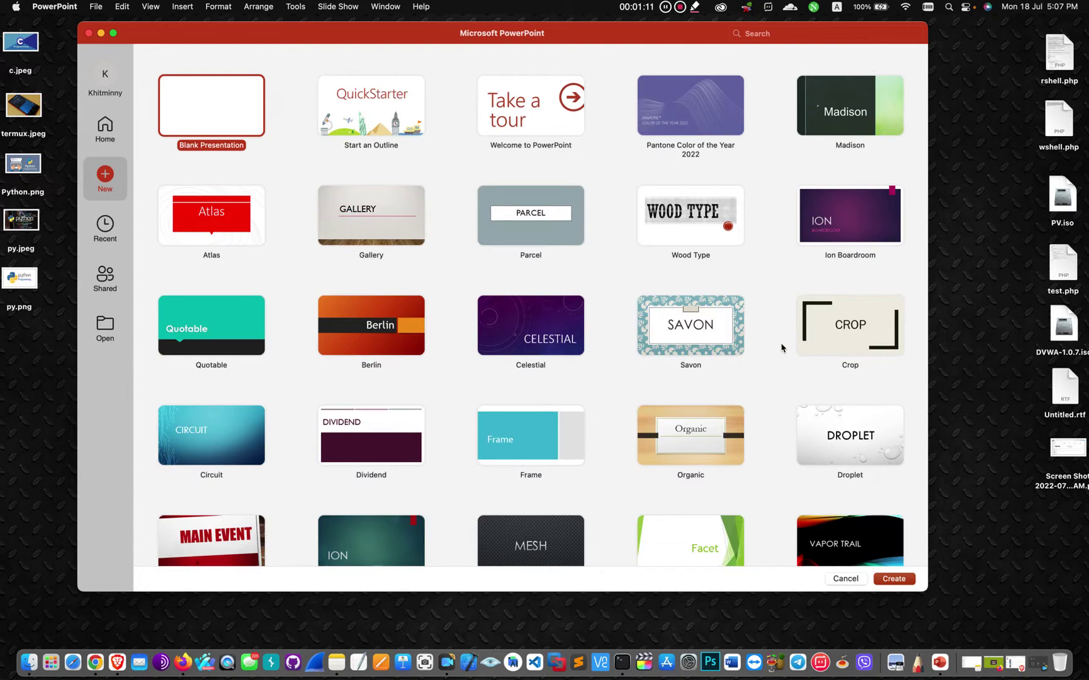
scroll(780, 348, "down", 2)
scroll(781, 348, "down", 2)
scroll(782, 343, "up", 5)
scroll(782, 342, "down", 2)
scroll(783, 342, "down", 2)
scroll(787, 341, "up", 3)
scroll(406, 338, "down", 5)
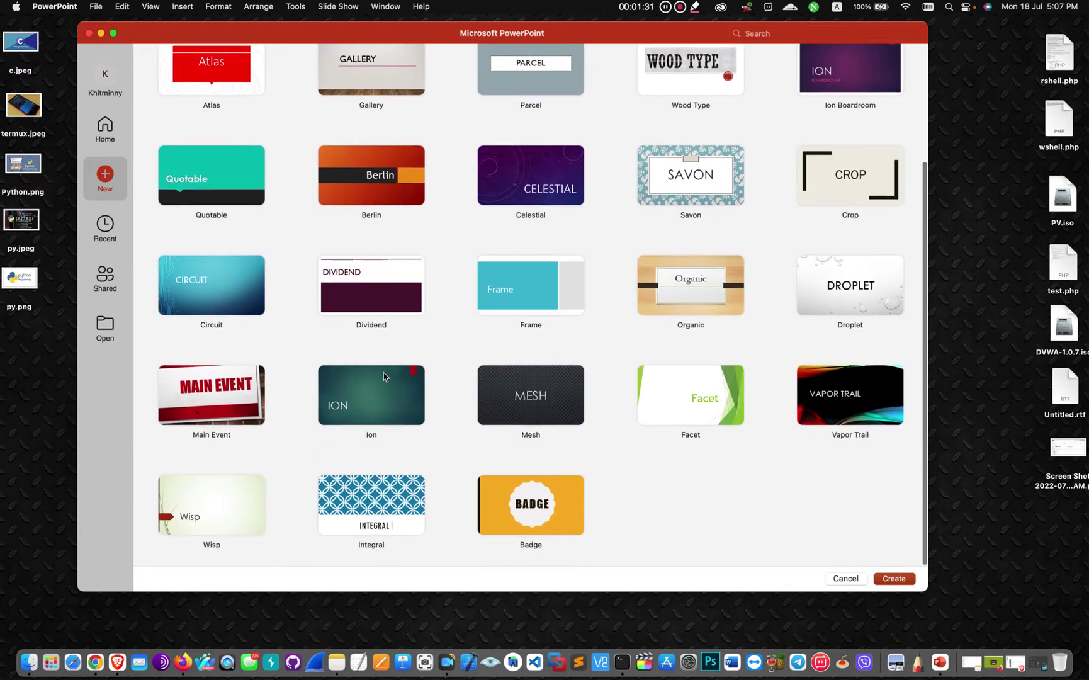
scroll(384, 374, "up", 5)
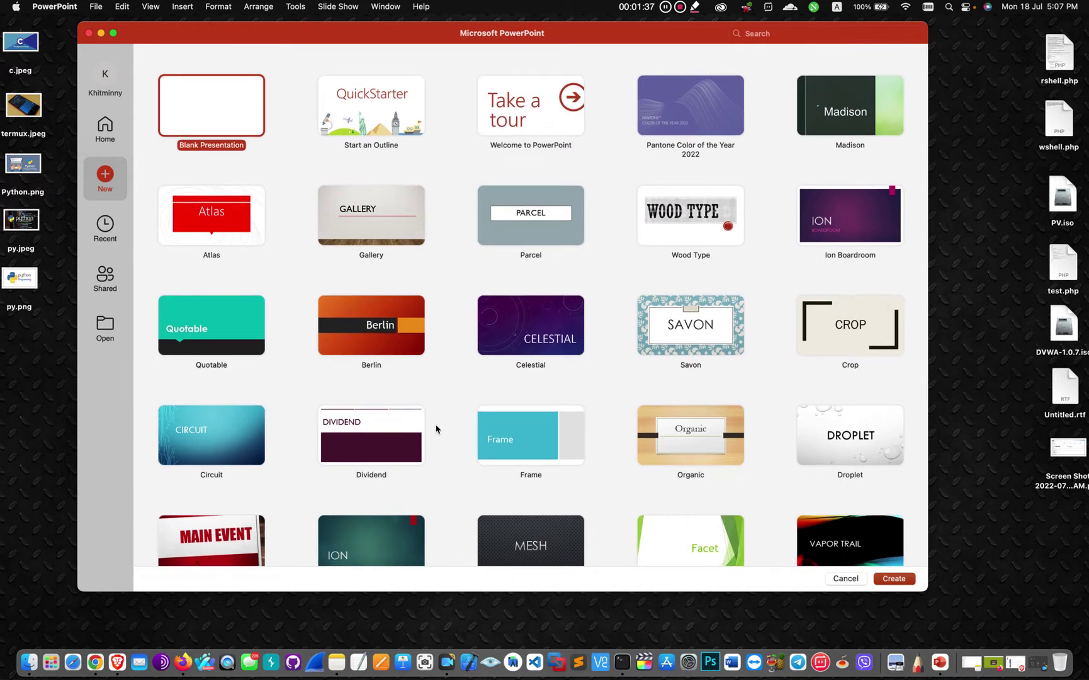
Select the Berlin theme and create a new presentation from it
left_click(371, 332)
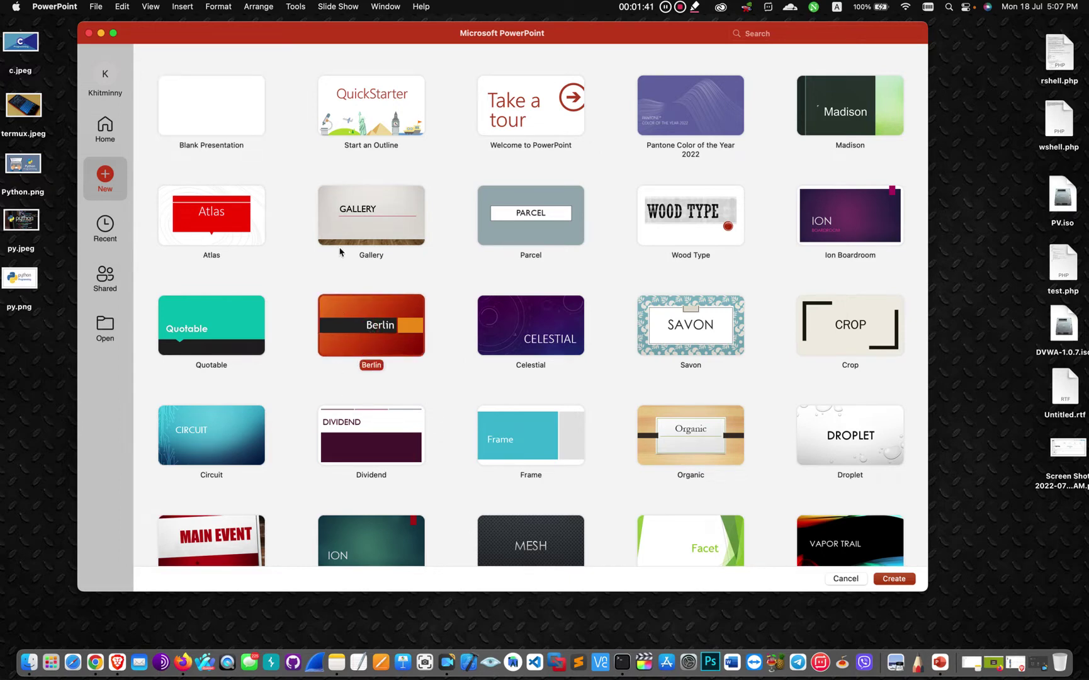
scroll(507, 553, "down", 5)
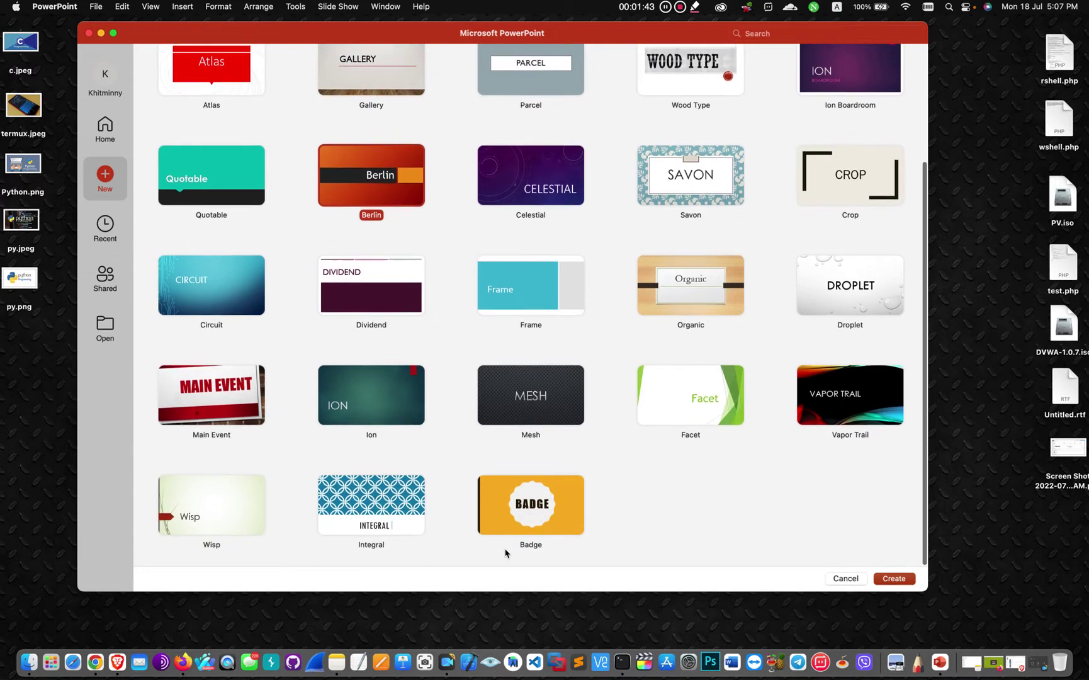
scroll(505, 553, "up", 5)
scroll(501, 523, "up", 1)
scroll(497, 499, "down", 5)
scroll(498, 499, "up", 5)
scroll(497, 500, "down", 1)
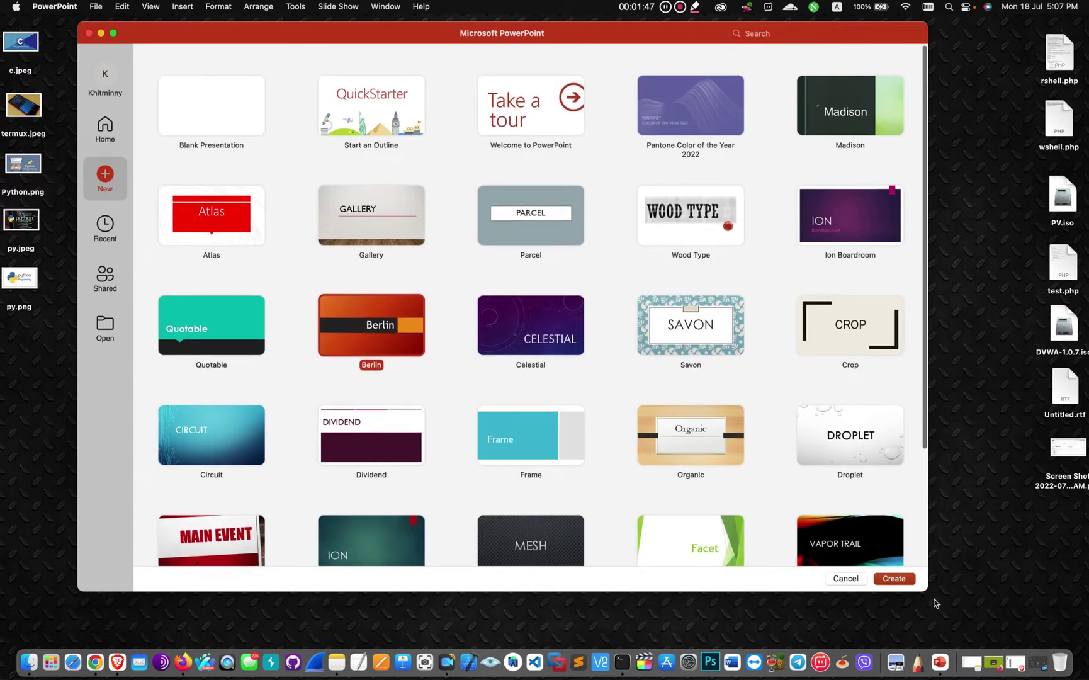
left_click(907, 583)
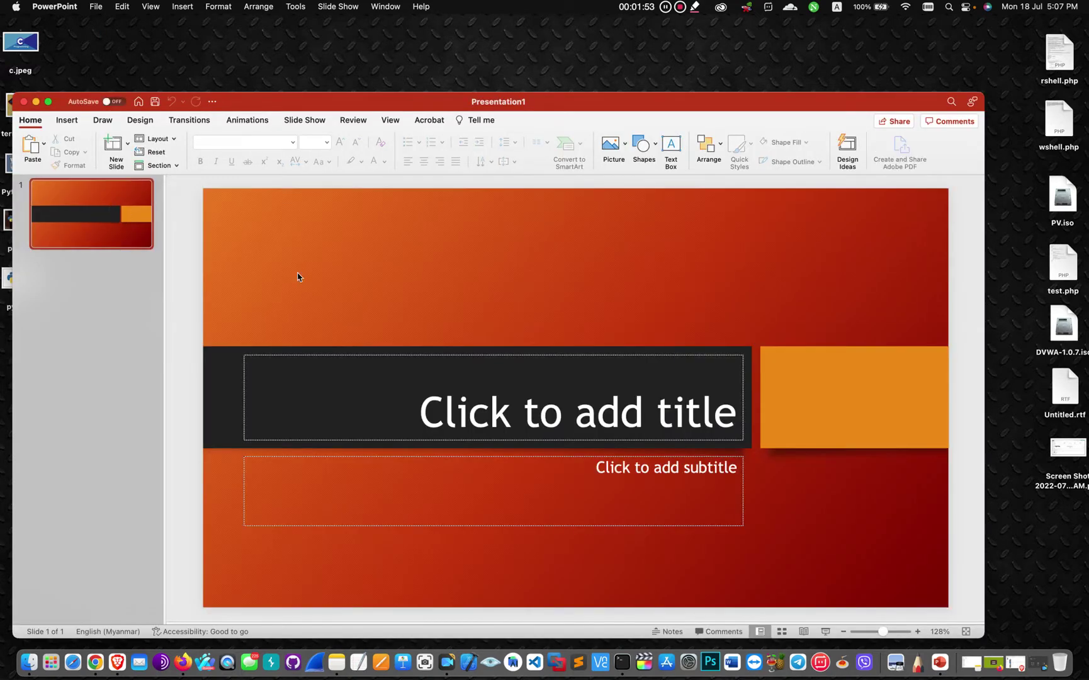
Title the first slide 'Powerpoint 1st lesson'
left_click_drag(453, 104, 448, 59)
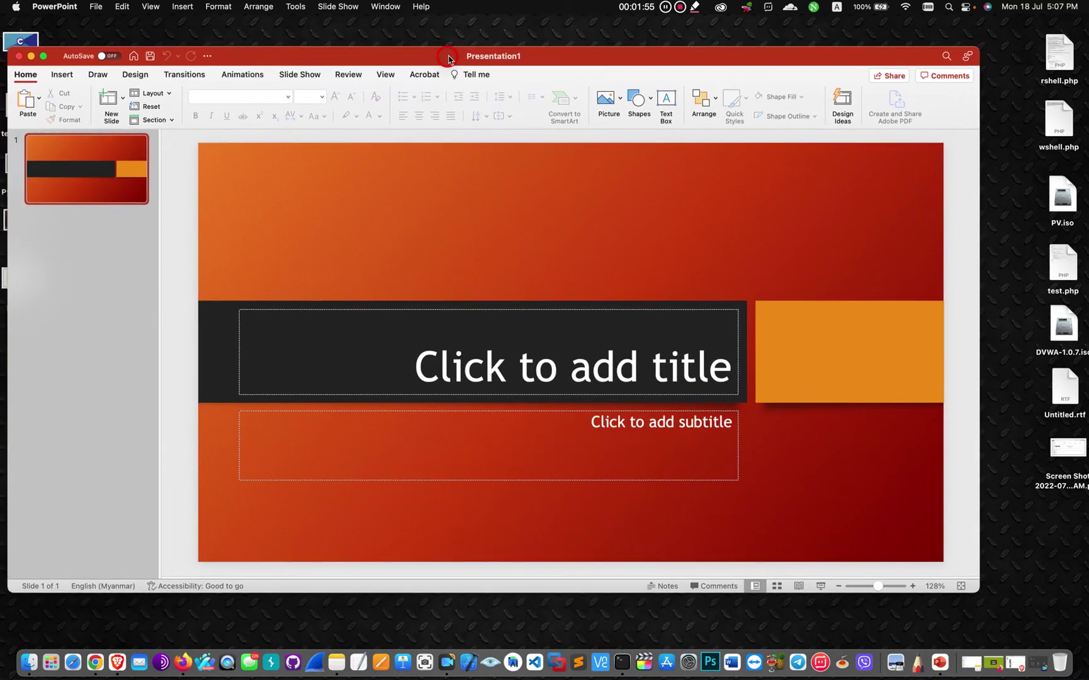
left_click(639, 369)
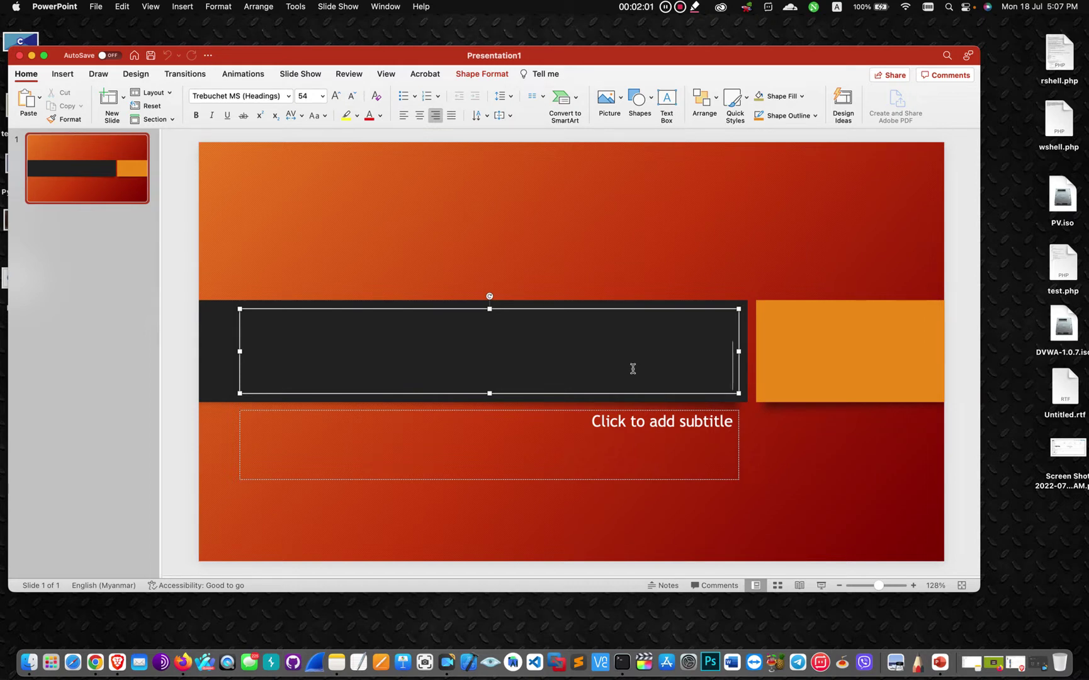
type("Power")
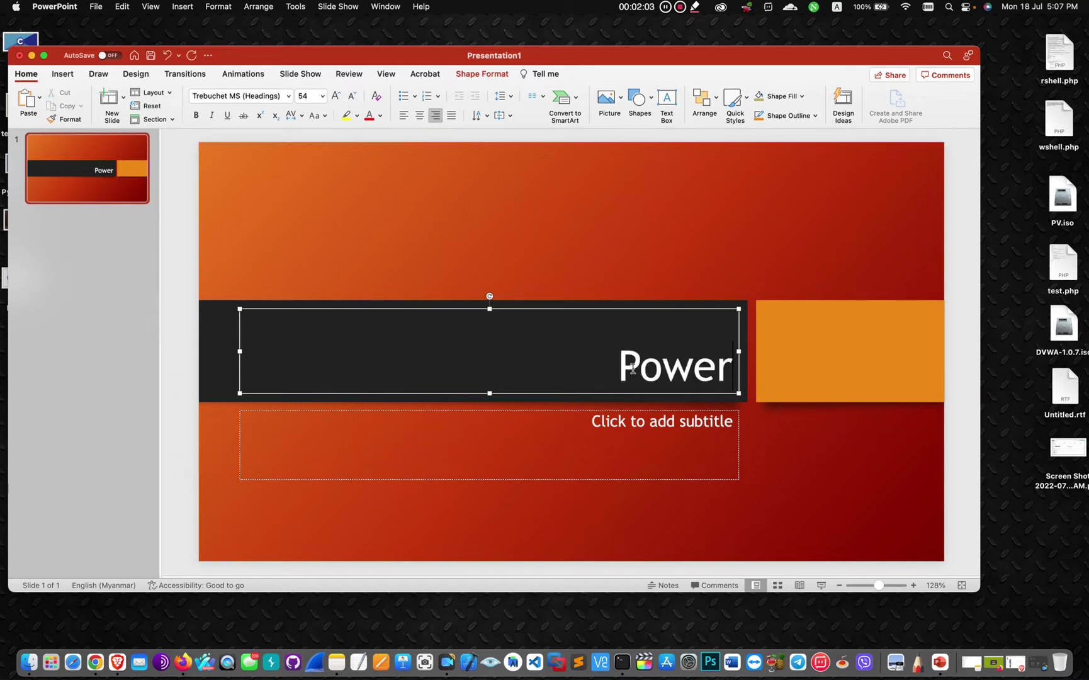
type("point 1st le")
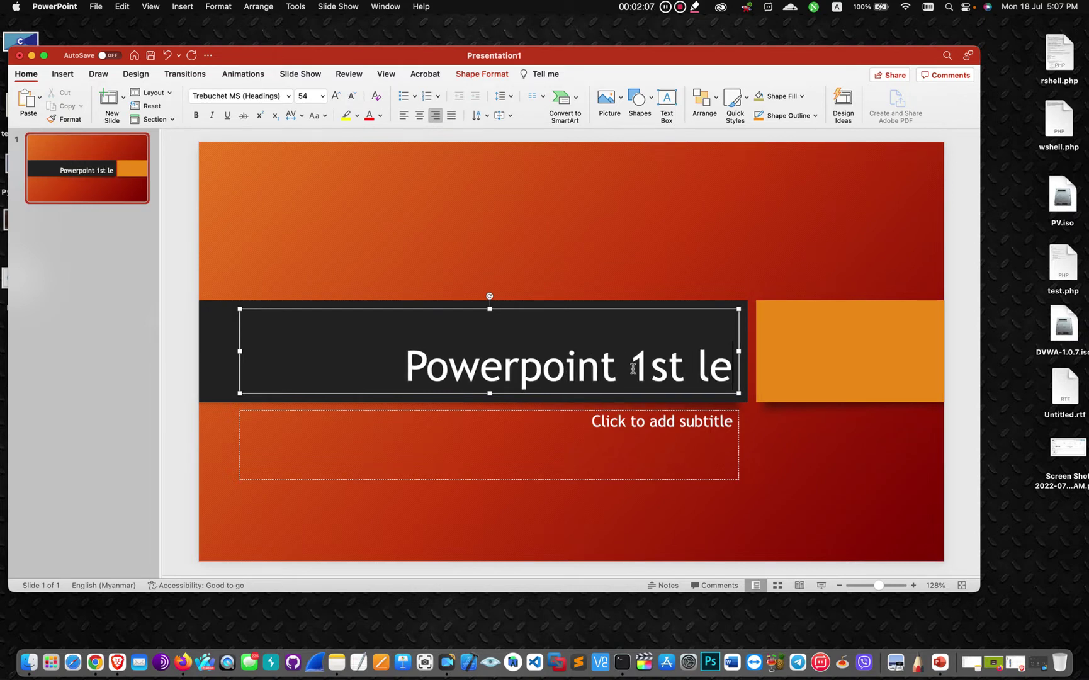
type("ssons")
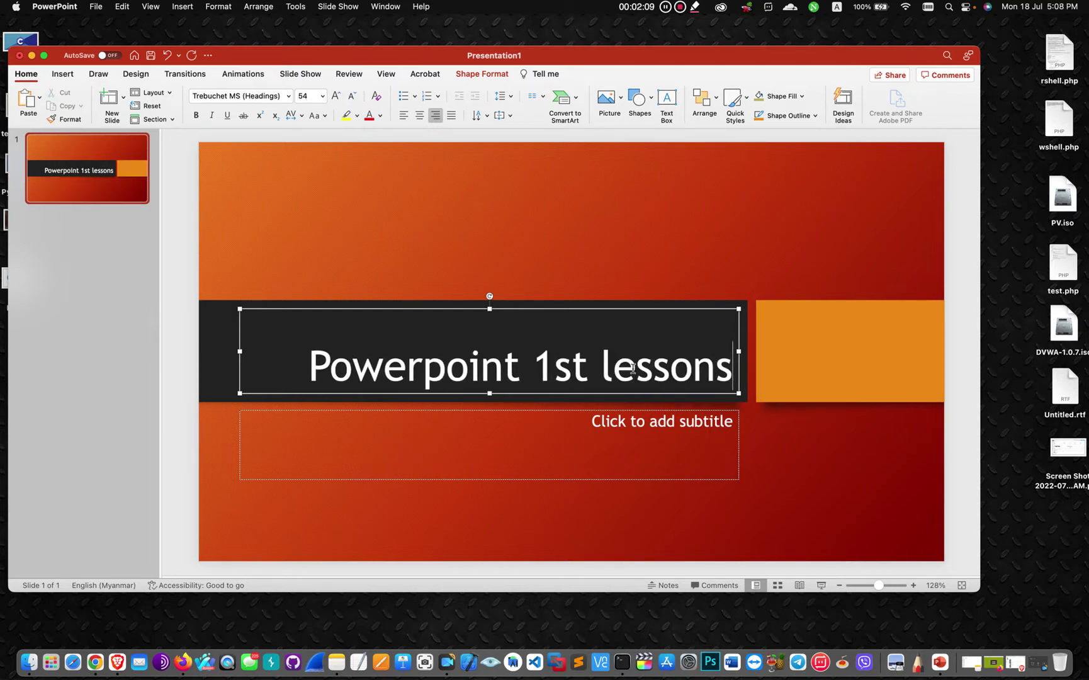
key("BackSpace")
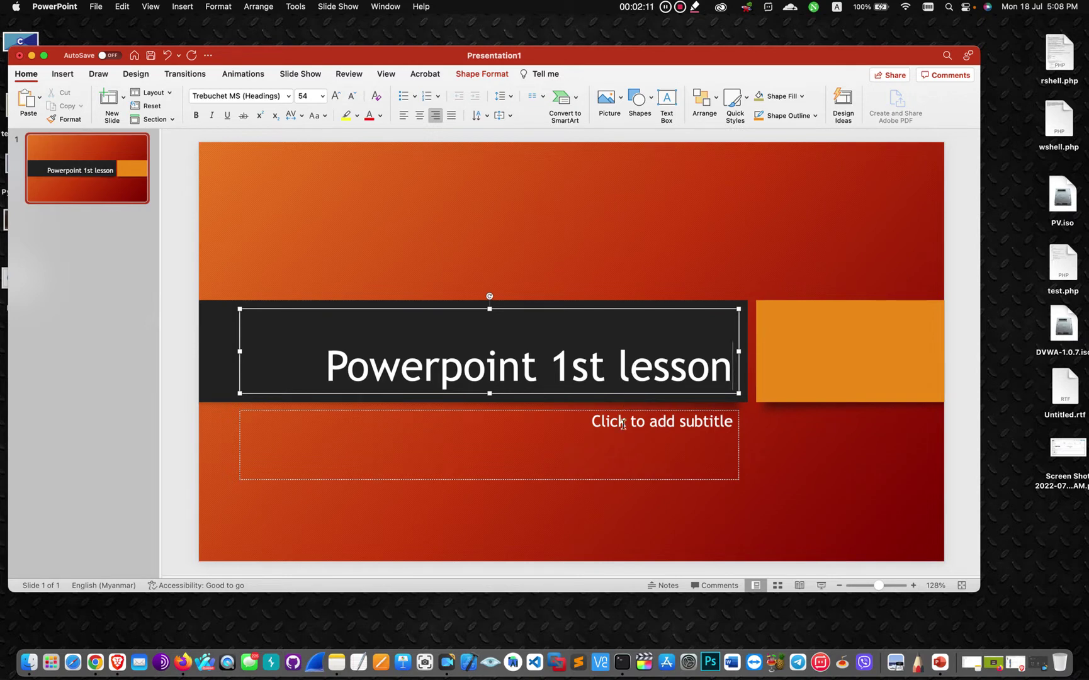
Add a 'By :' subtitle with the presenter's name and maximize the window
left_click(660, 441)
type("By : Khit Minnyo")
left_click(785, 444)
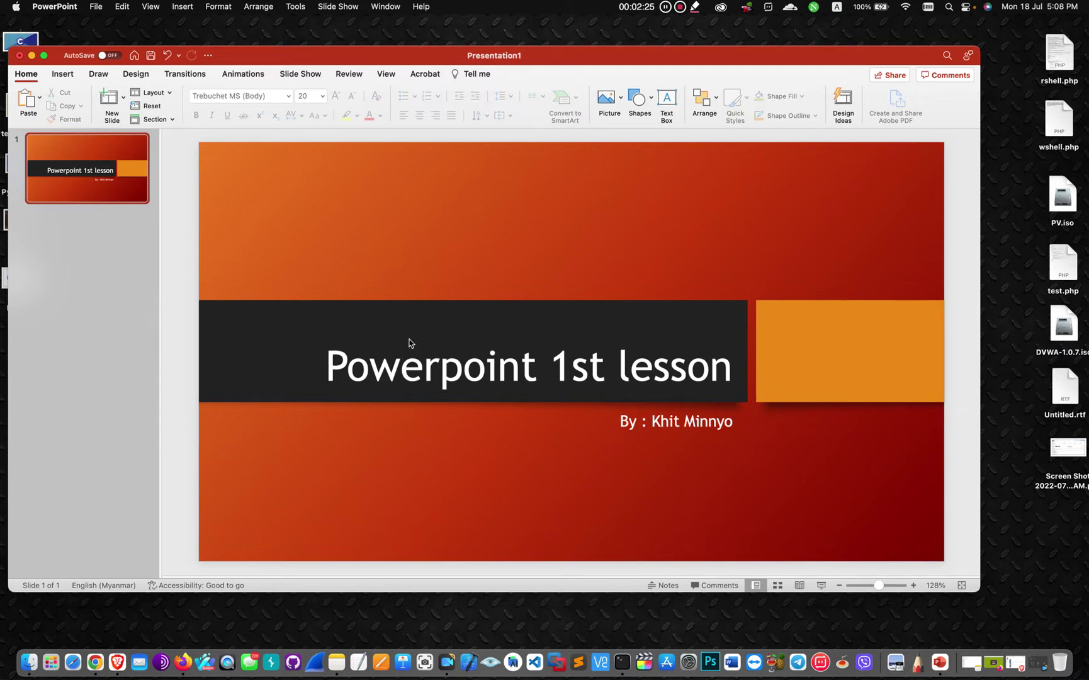
double_click(404, 59)
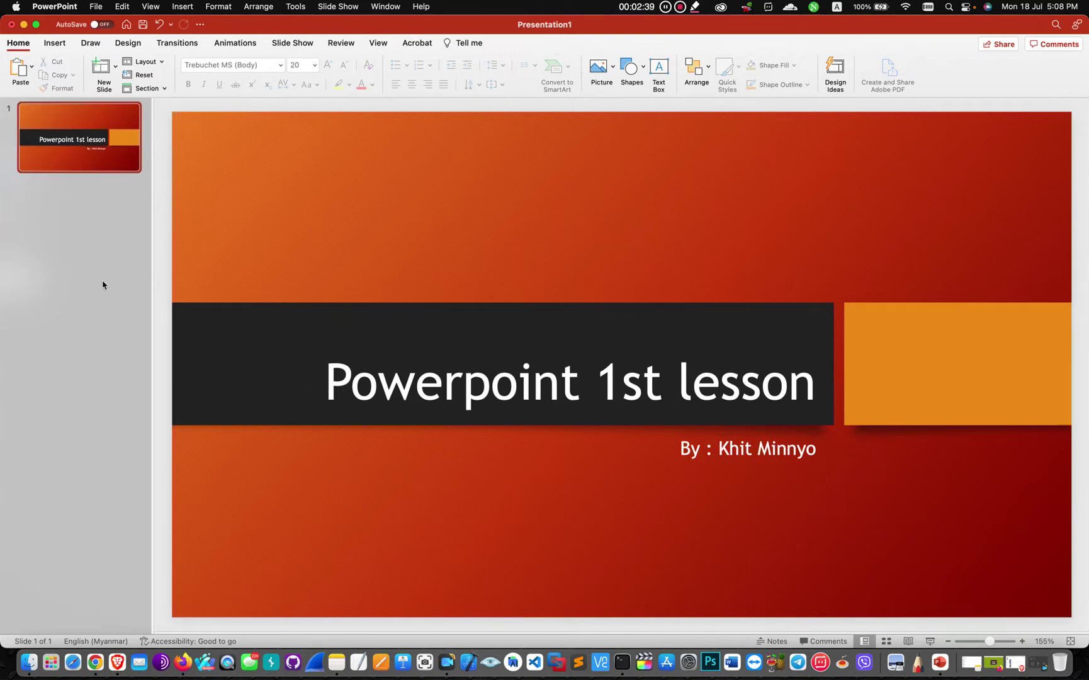
Insert a blank title-and-content slide after slide 1 from the thumbnail pane's context menu
left_click(83, 208)
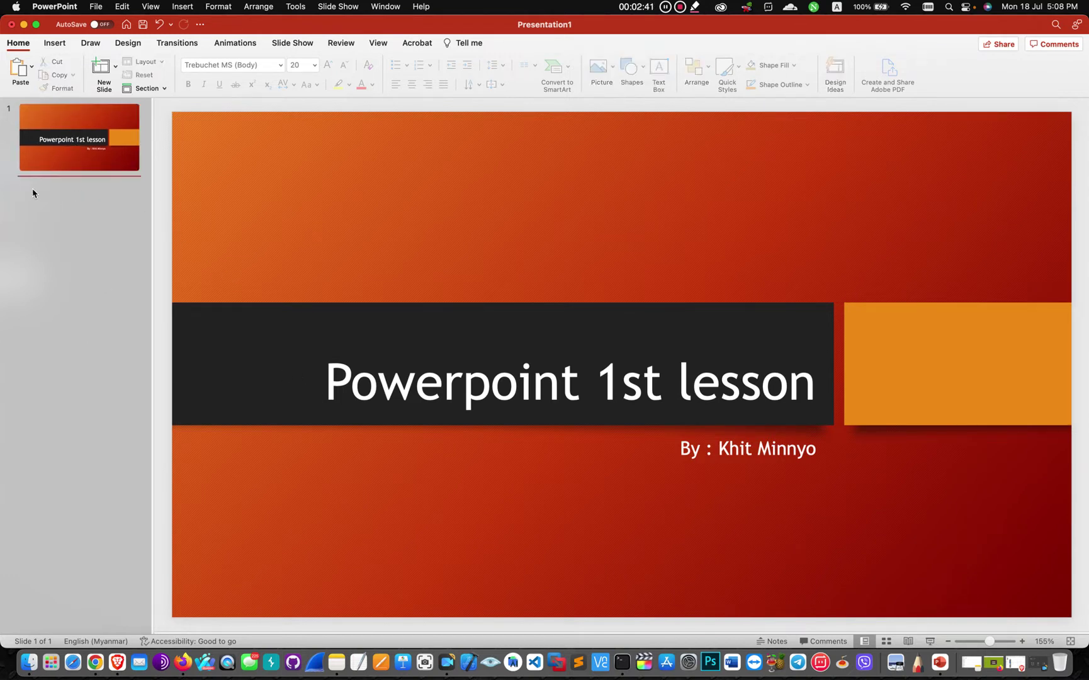
right_click(38, 191)
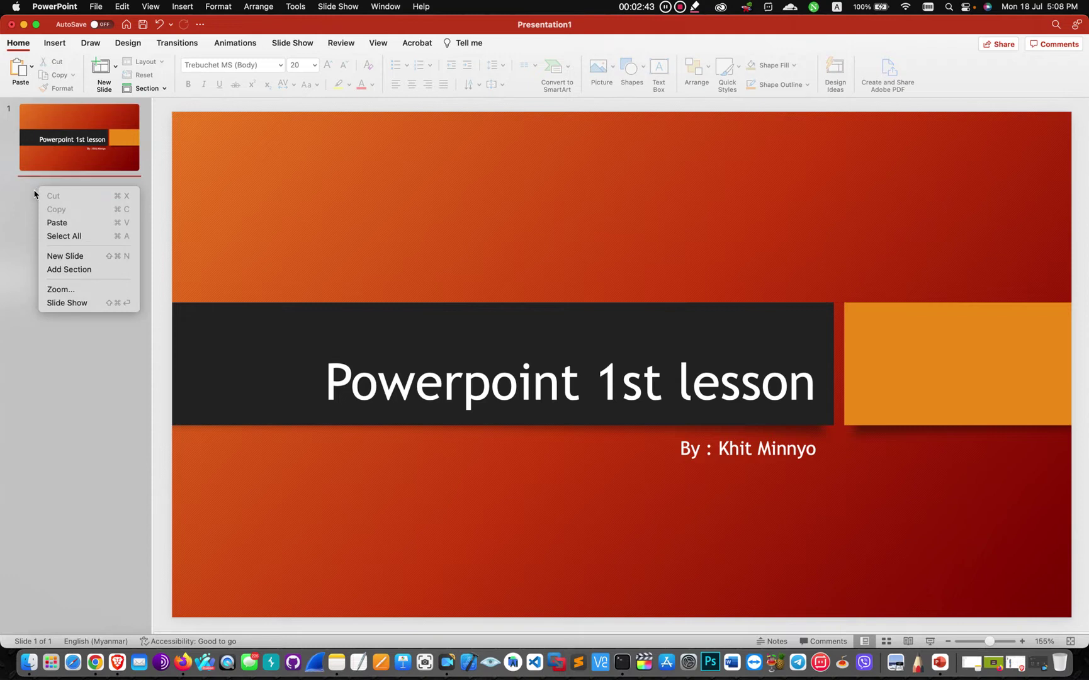
left_click(253, 226)
left_click(56, 43)
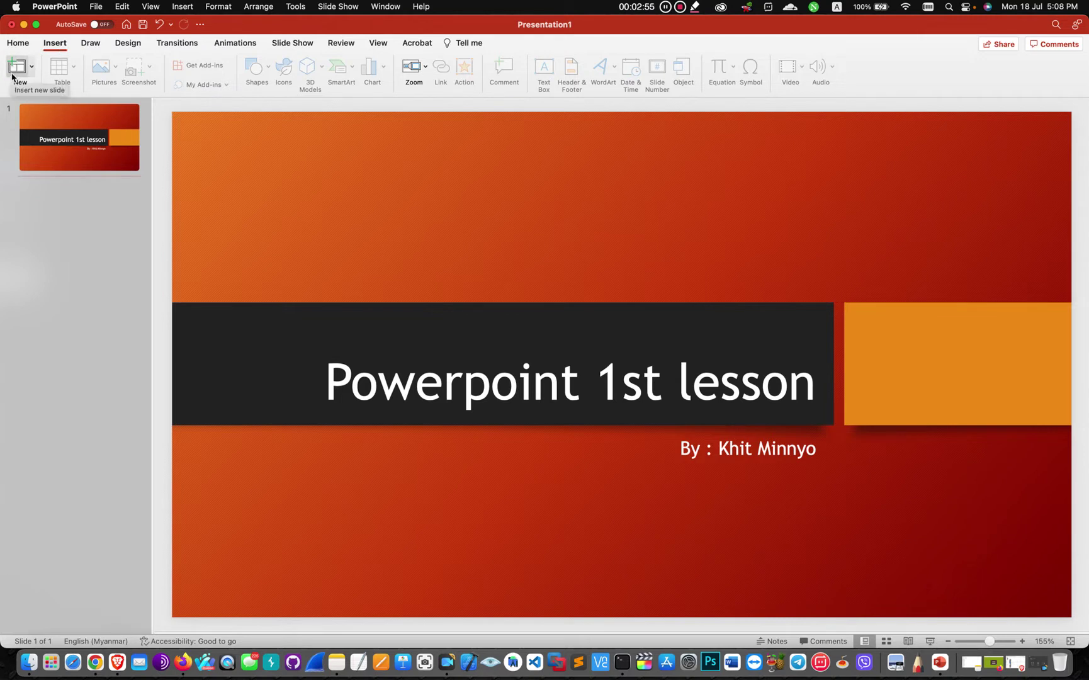
left_click(27, 48)
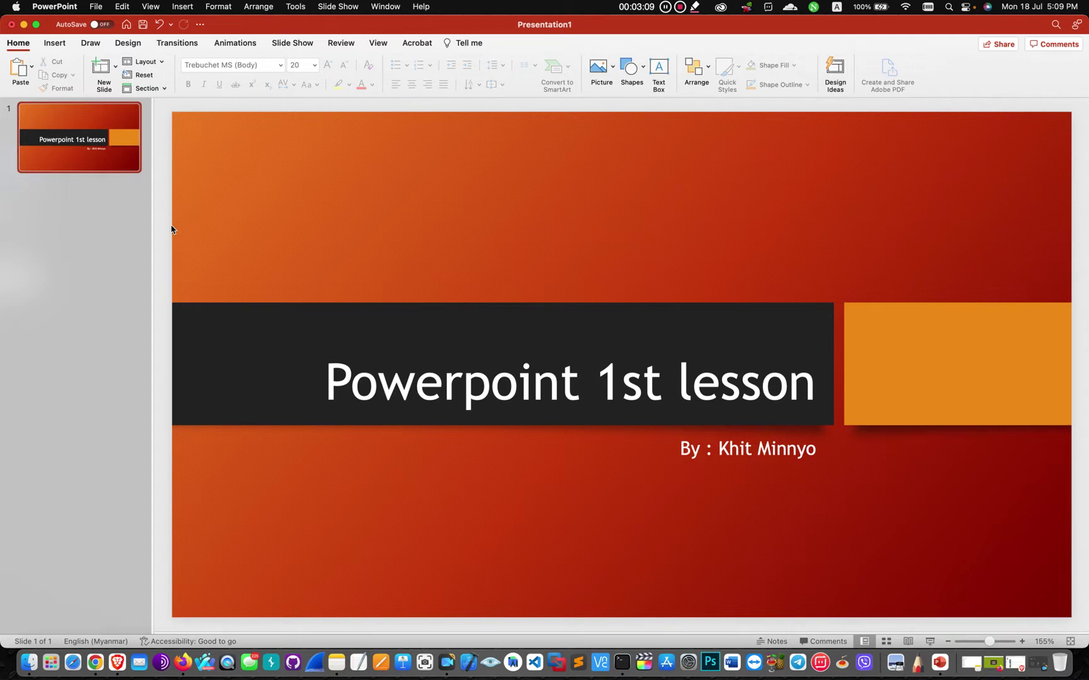
left_click(60, 271)
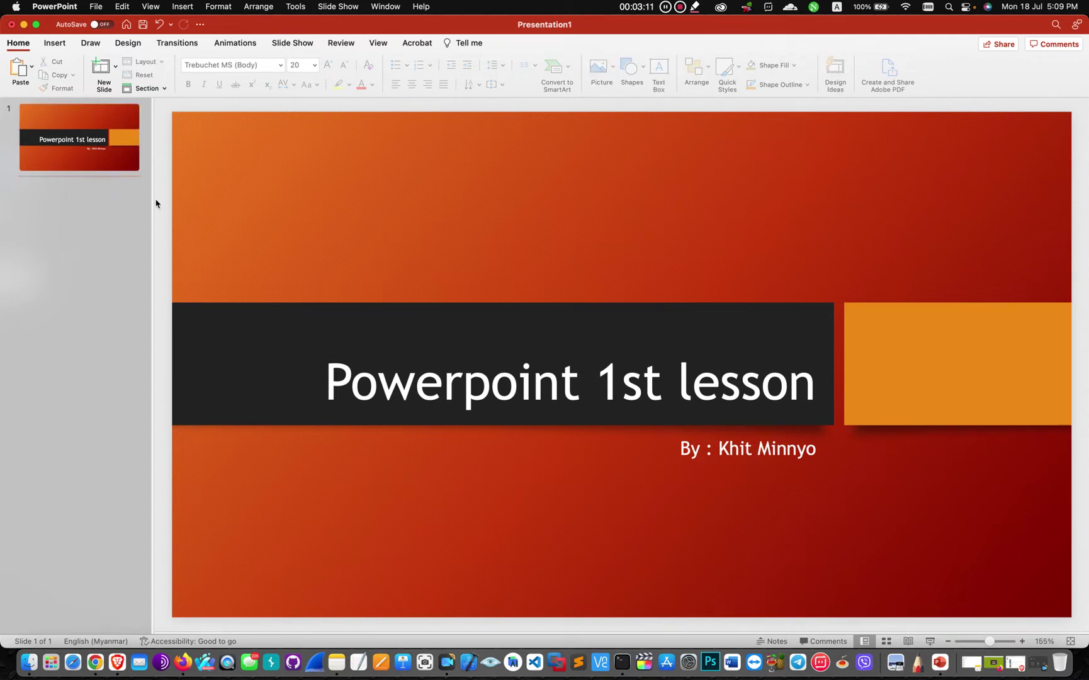
left_click(240, 232)
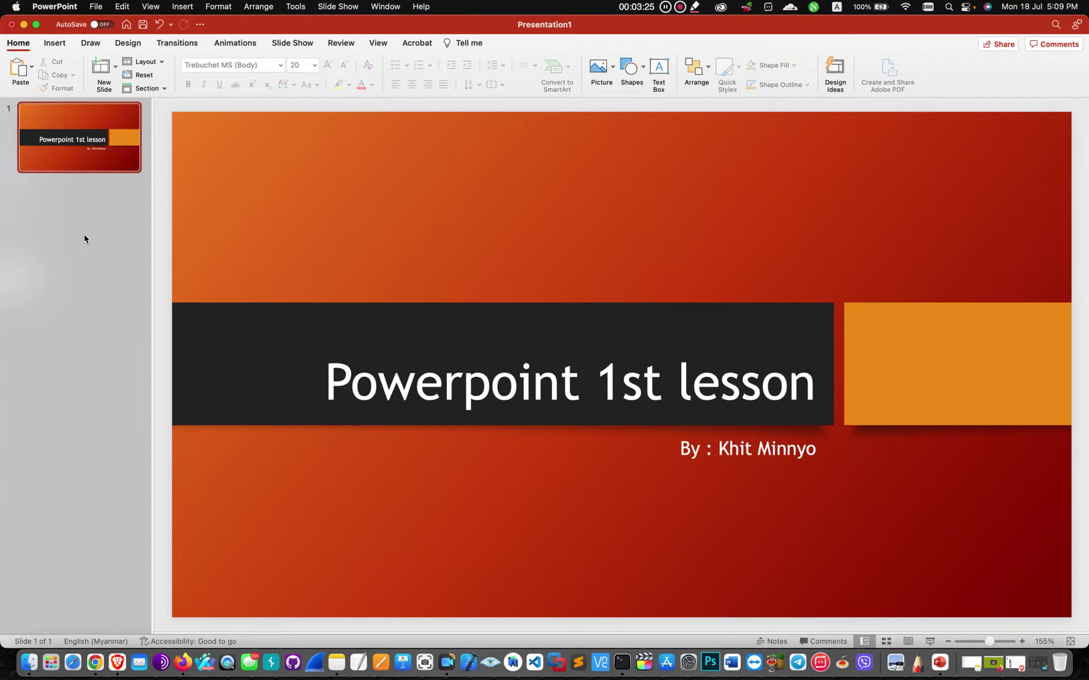
right_click(28, 208)
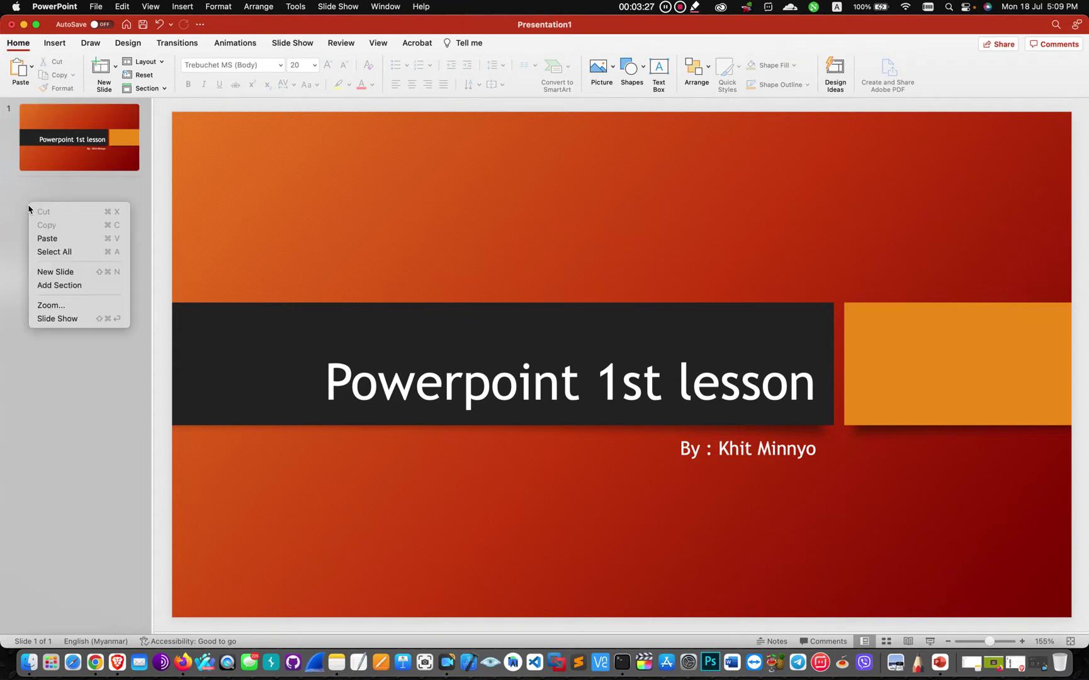
left_click(63, 271)
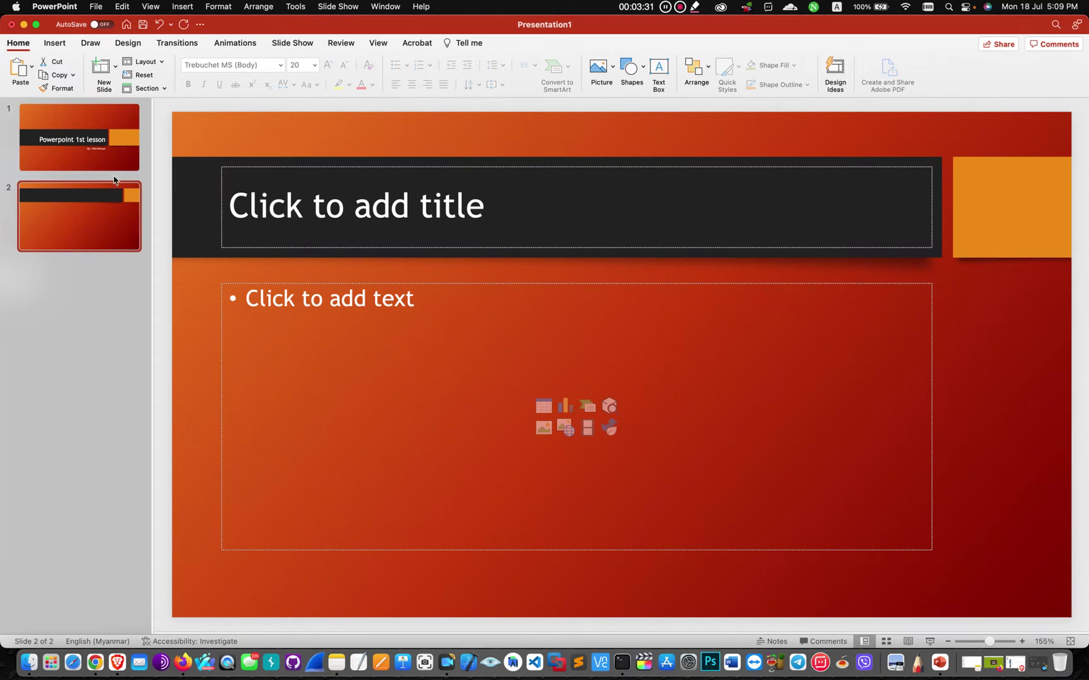
left_click(88, 153)
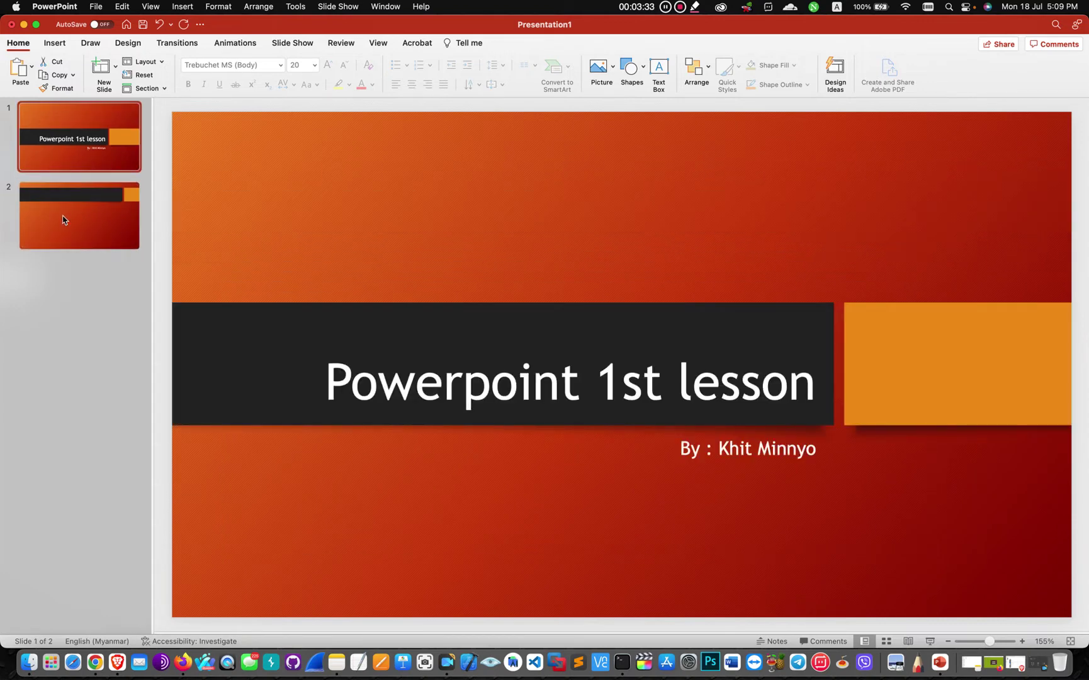
Title slide 2 'Home Menu'
left_click(65, 215)
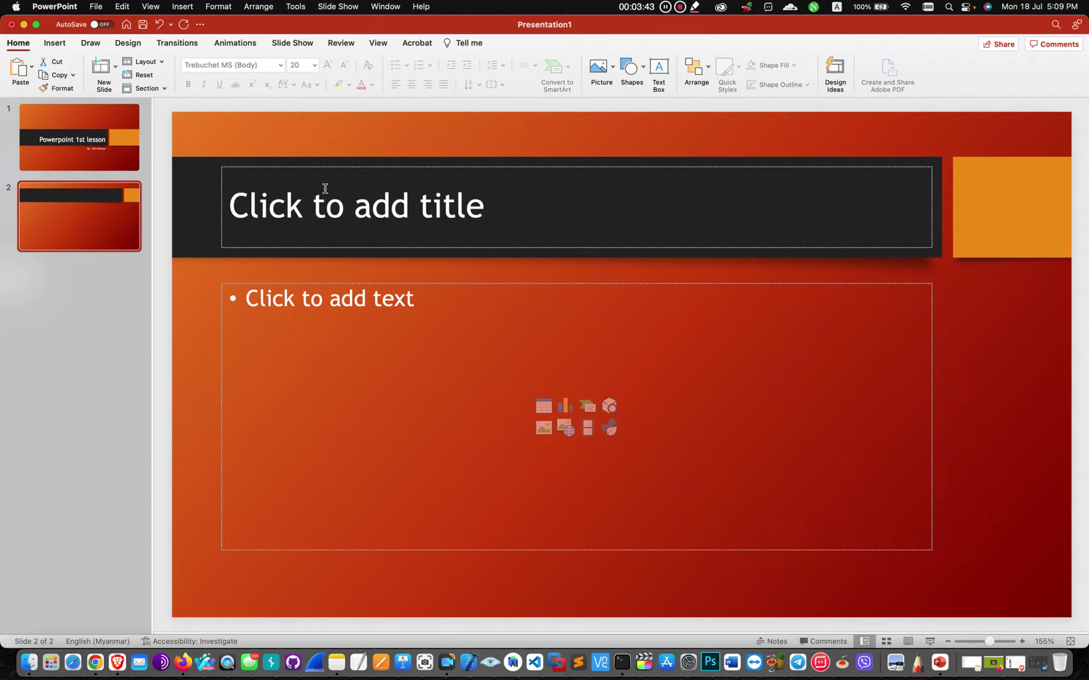
left_click(423, 196)
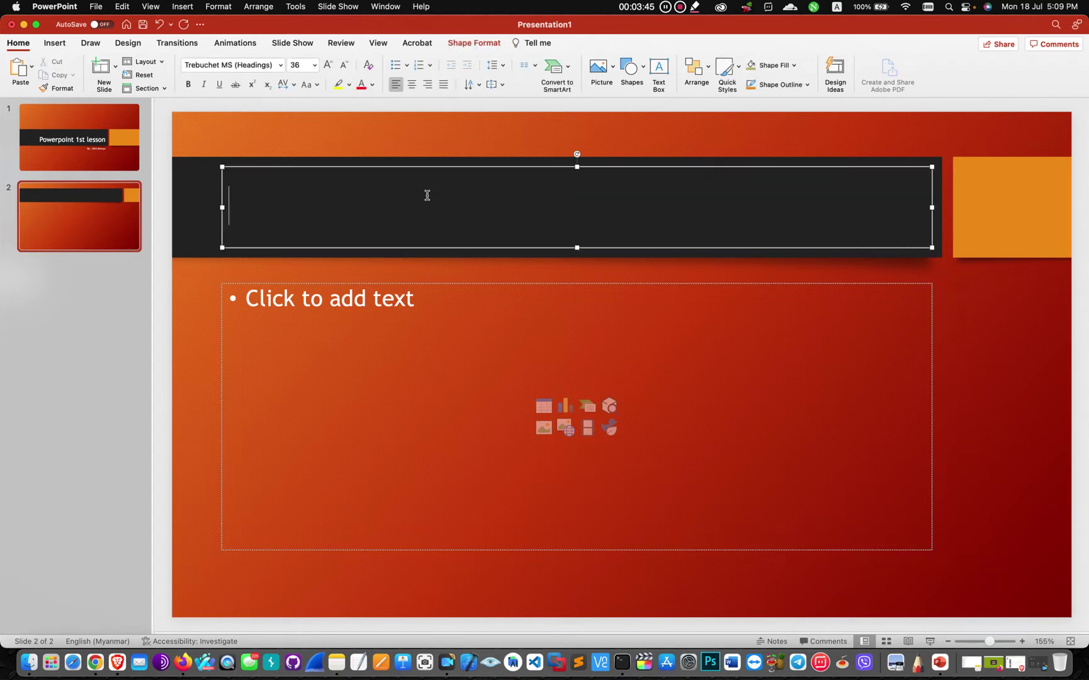
type("Ho")
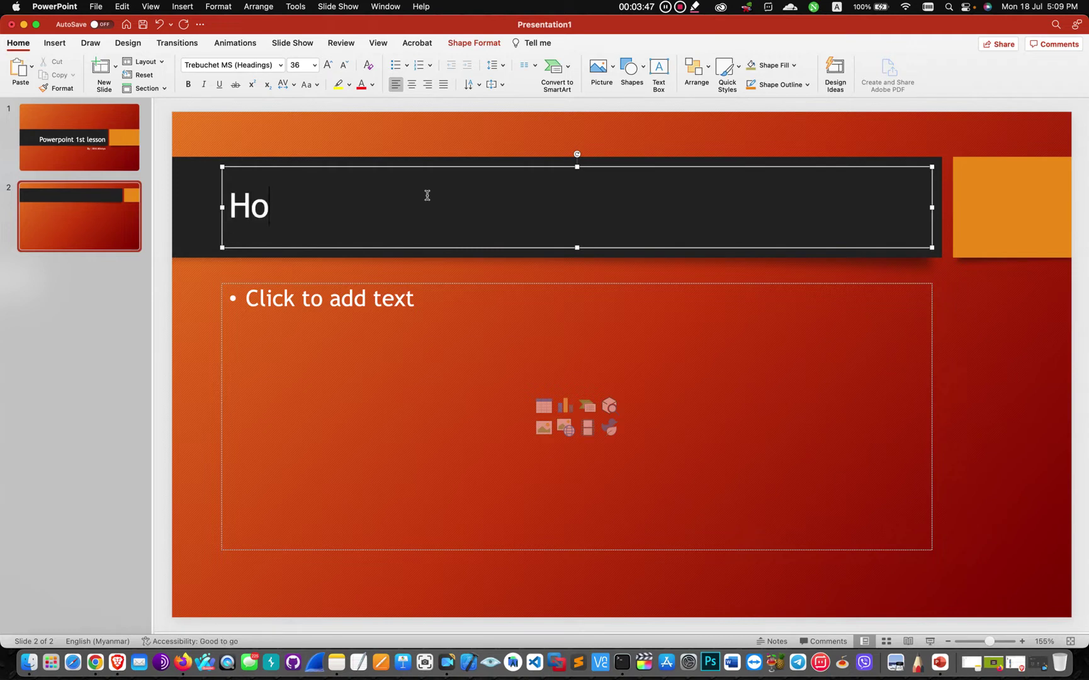
type("me M")
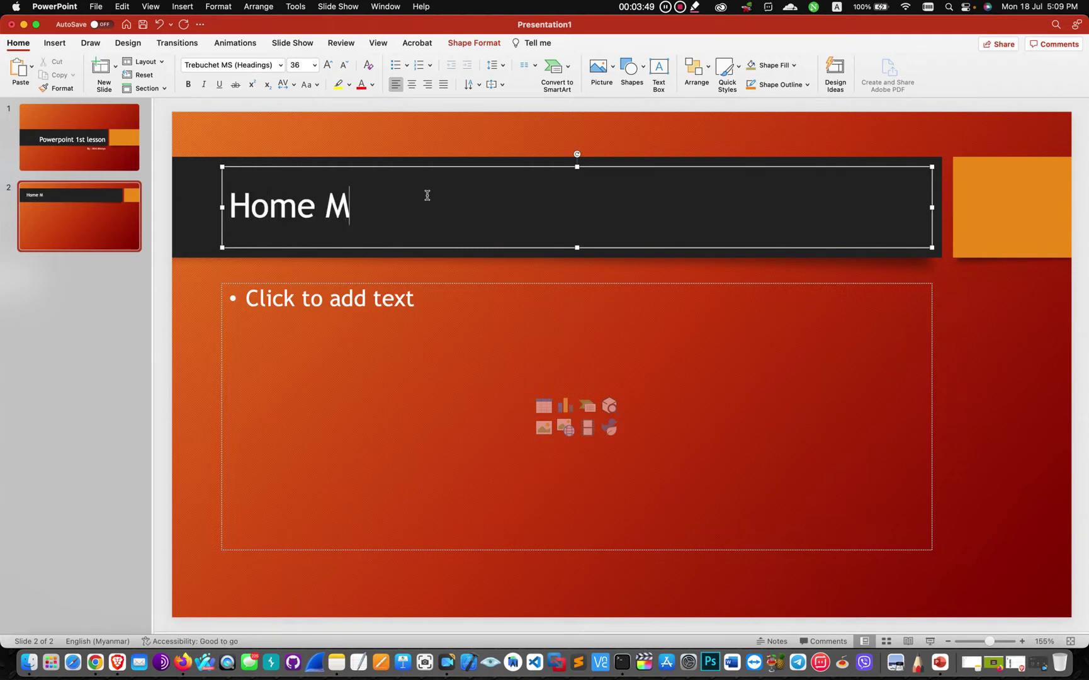
type("enu")
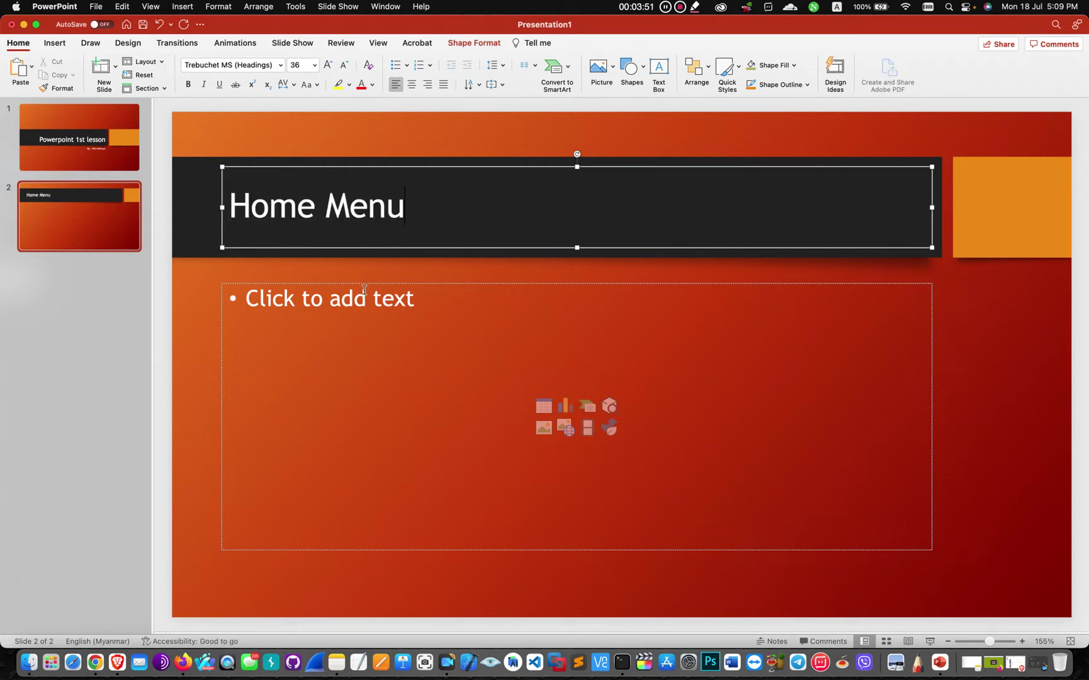
Fill slide 2's body with bullets A through F, noting the auto-capitalised A
left_click(358, 301)
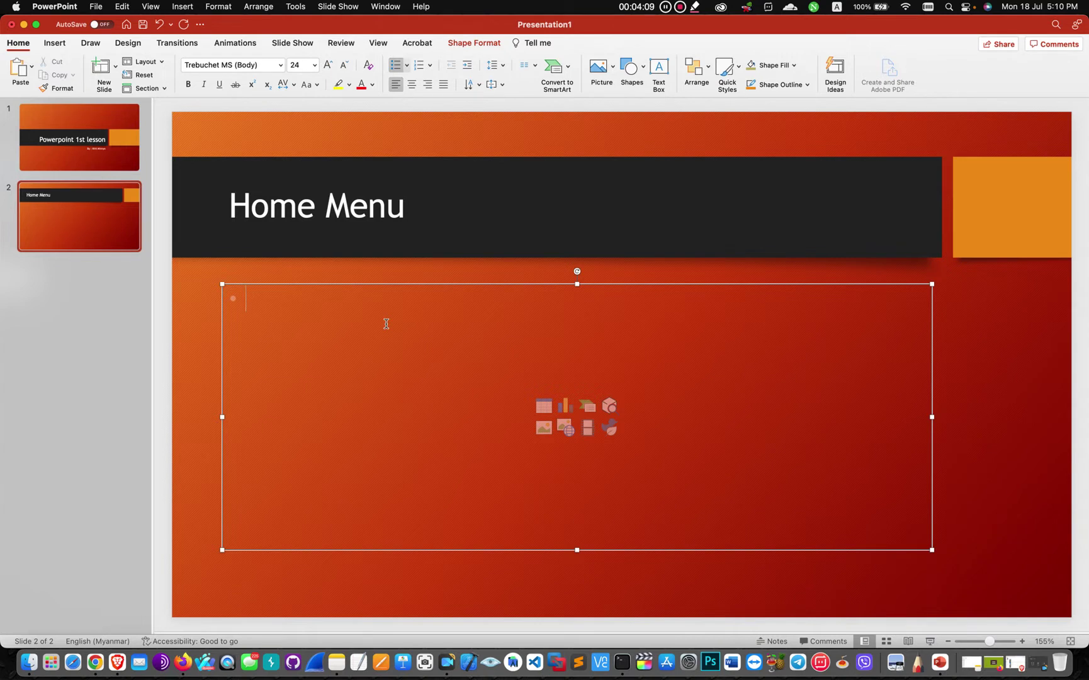
type("a")
key("Return")
type("b")
key("Return")
type("c")
key("Return")
key("Return")
type("e")
key("Return")
type("f")
key("Return")
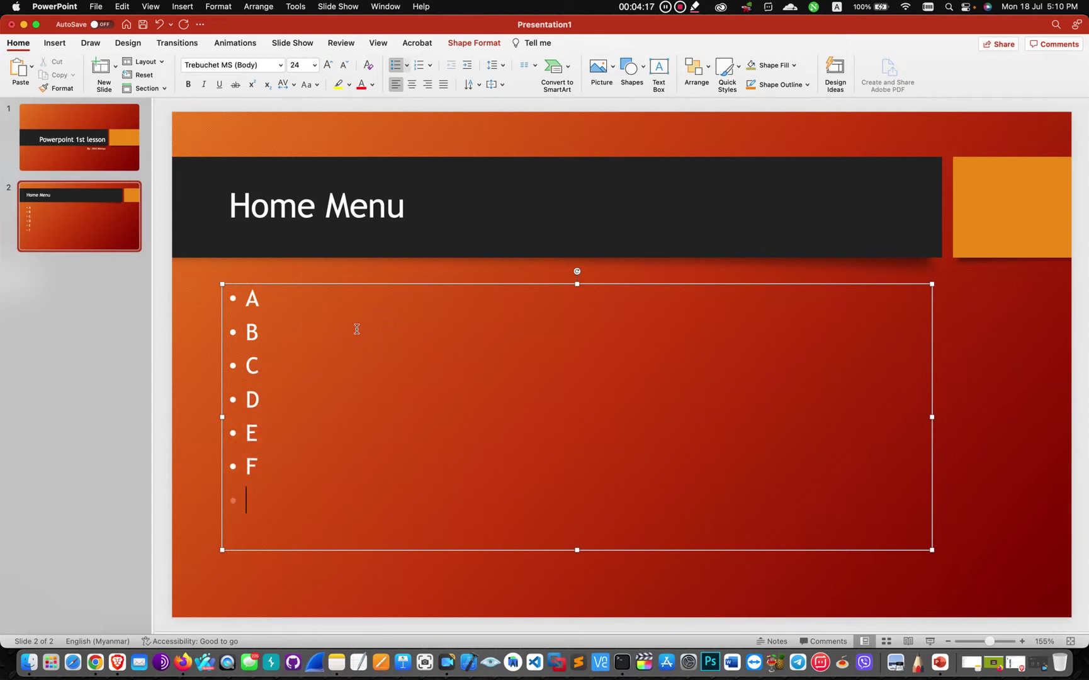
left_click(258, 304)
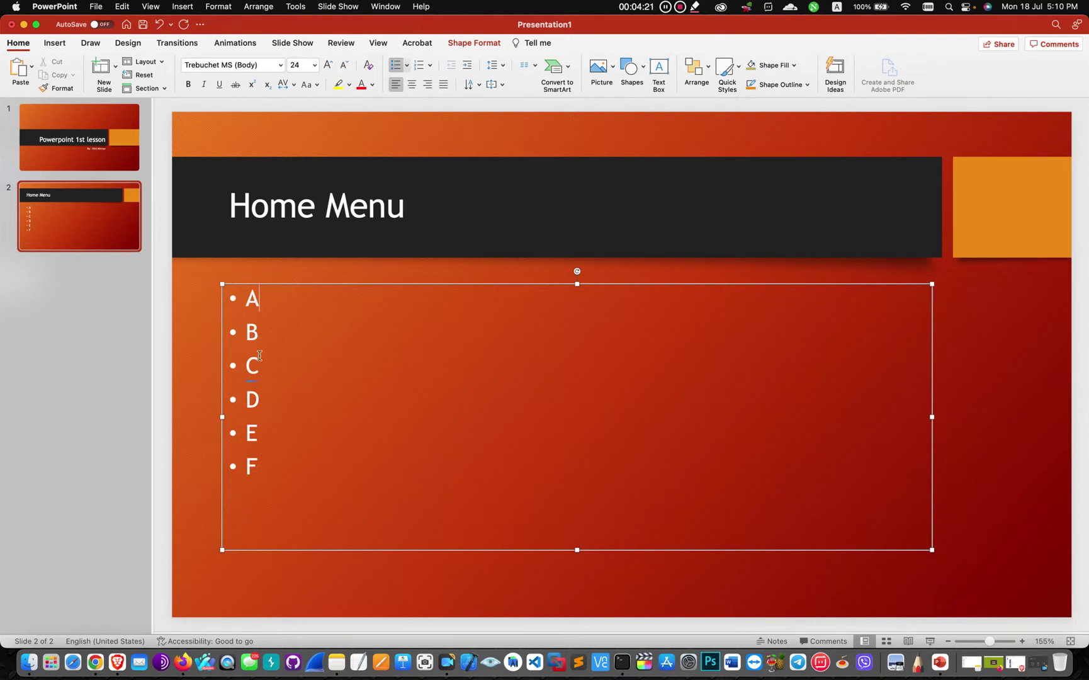
left_click(247, 304)
left_click(258, 301)
Turn off 'Capitalize first letter of sentences' and straight-to-smart quote replacement in AutoCorrect
left_click(296, 7)
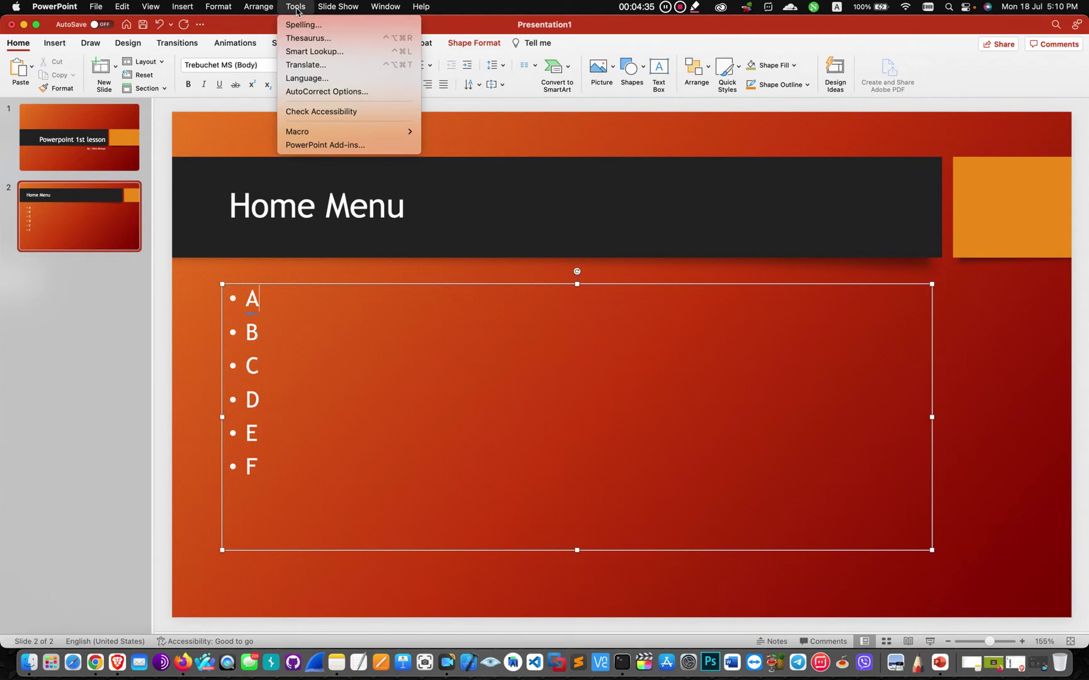
left_click(340, 96)
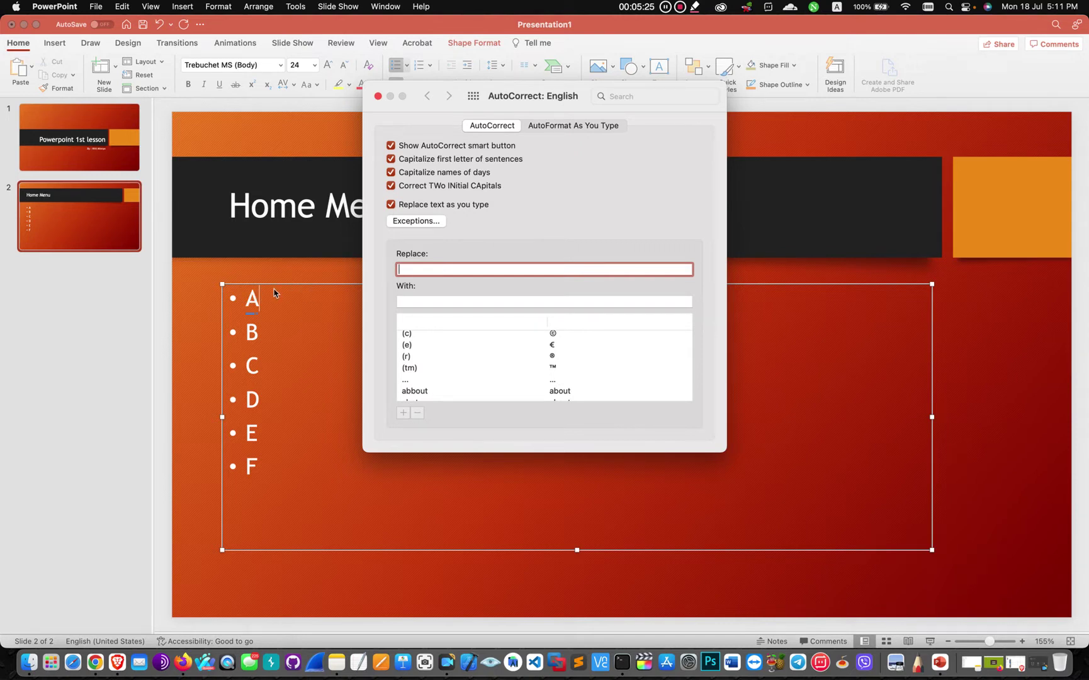
left_click(399, 162)
left_click(571, 128)
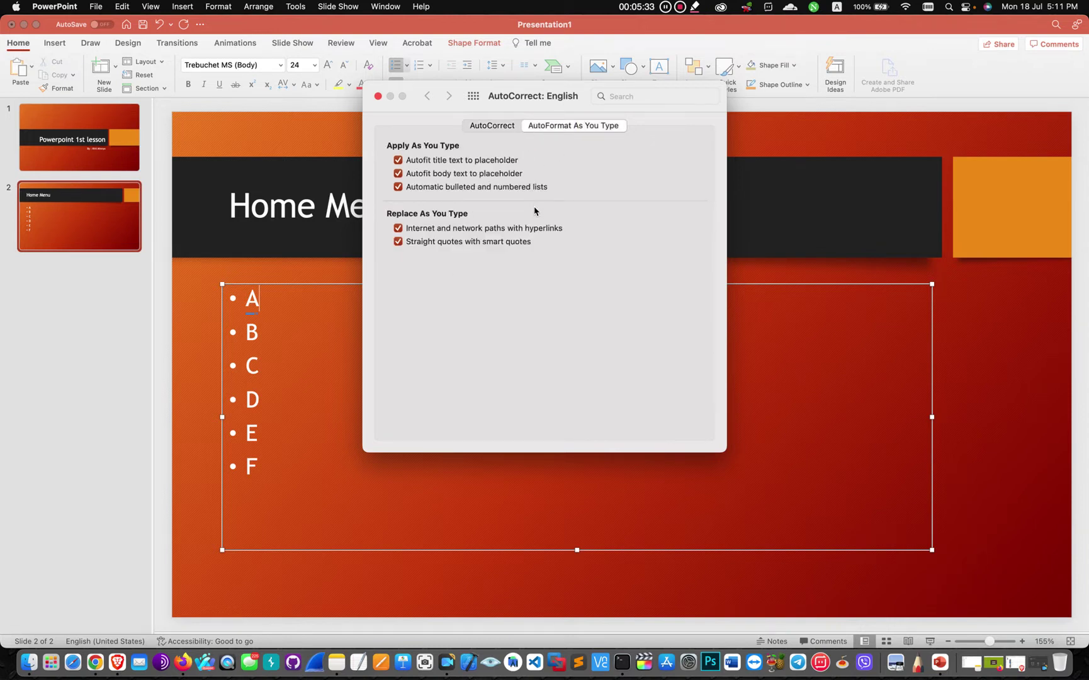
left_click(398, 242)
left_click(487, 126)
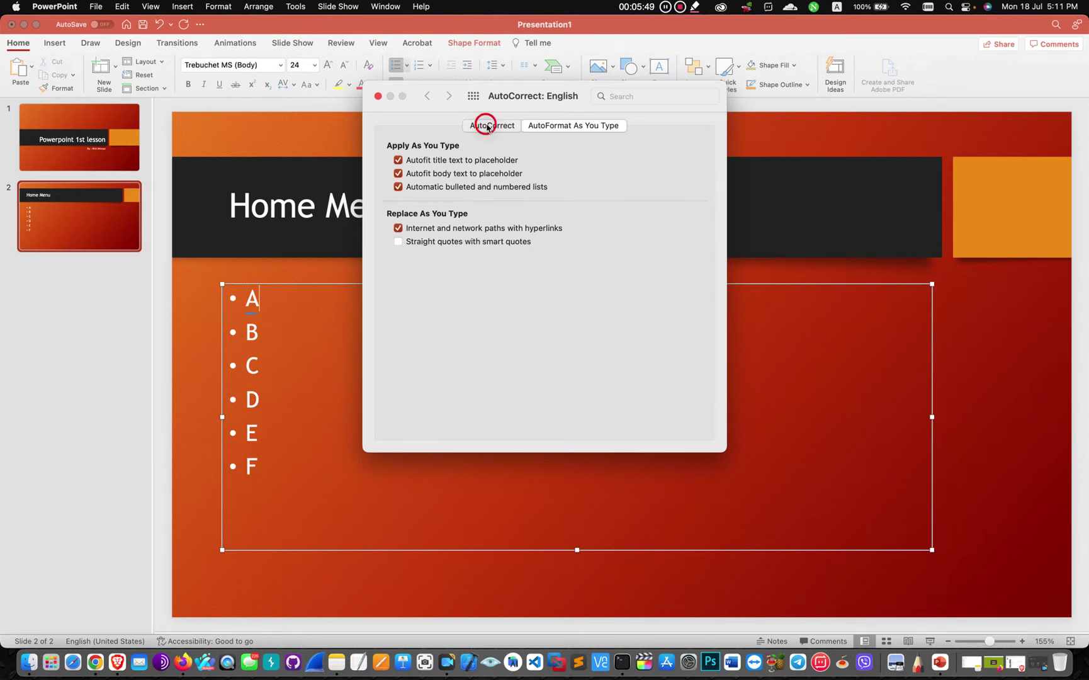
left_click(378, 95)
Add bullets g, h, I, j and k below F in the Home Menu list
left_click(267, 466)
key("Return")
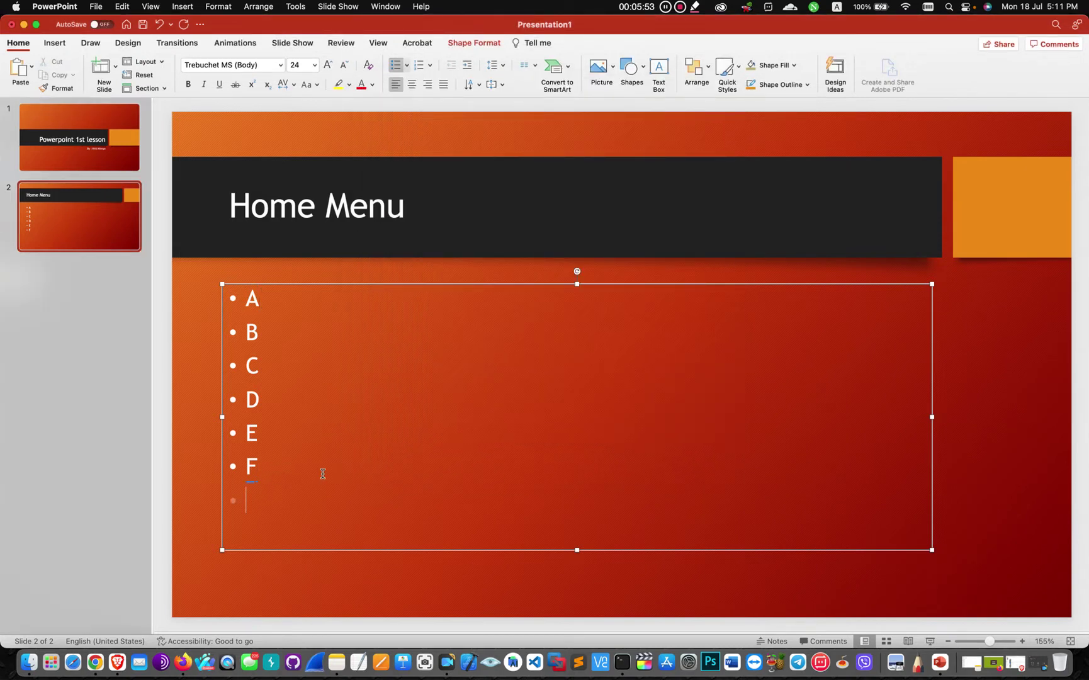
type("g")
key("Return")
type("h")
key("Return")
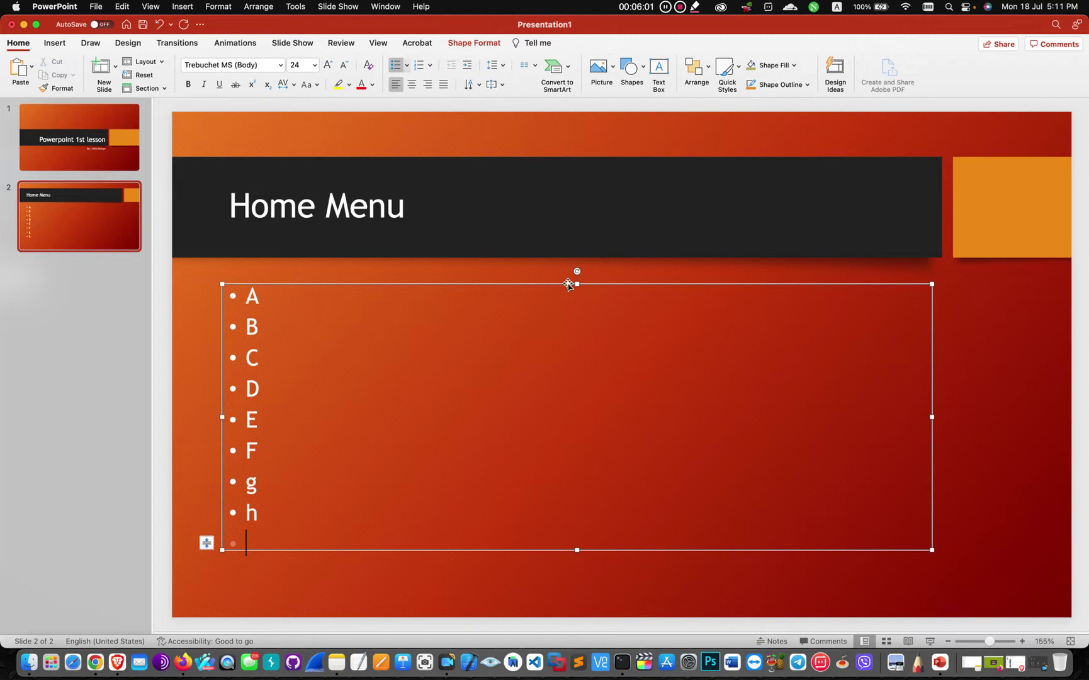
type("I")
key("Return")
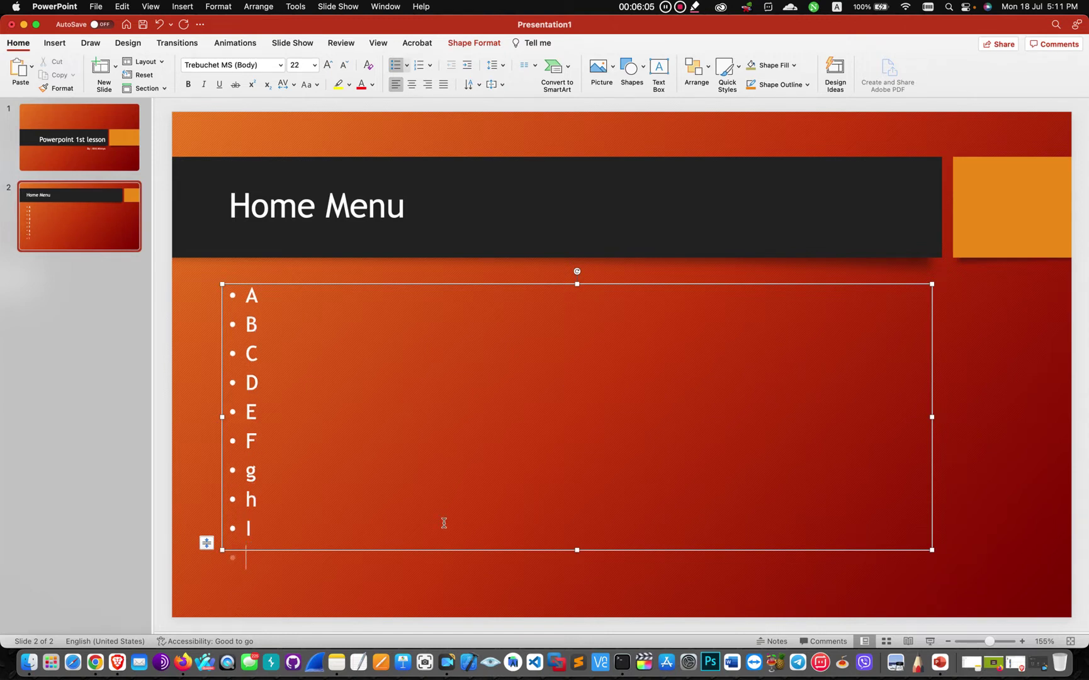
type("j")
key("Return")
type("k")
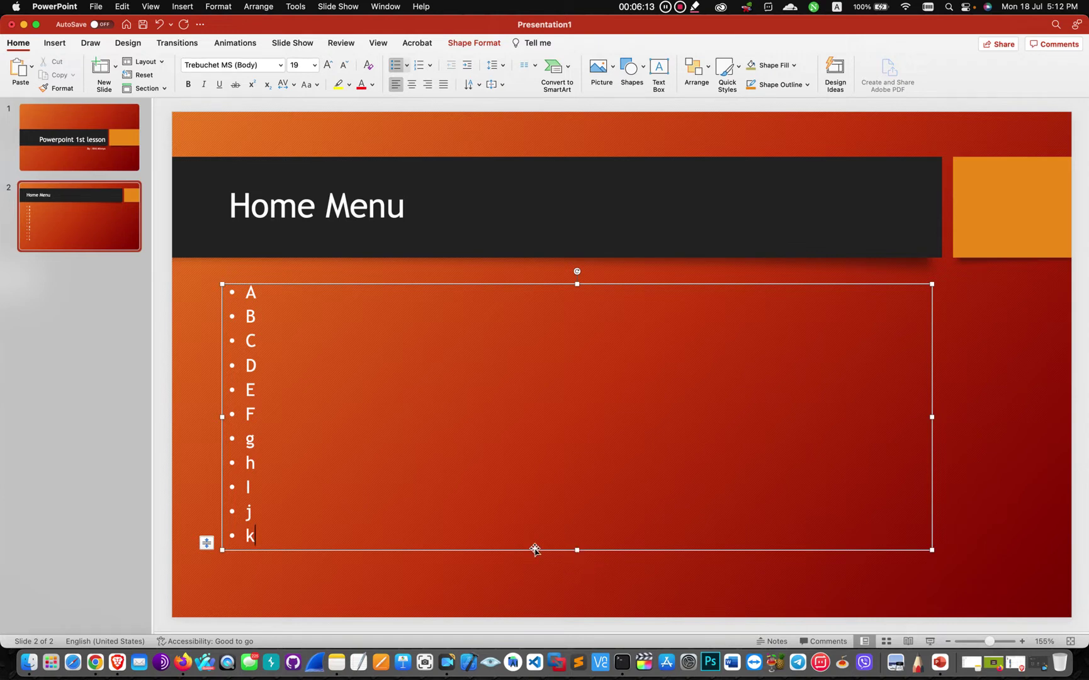
left_click(578, 554)
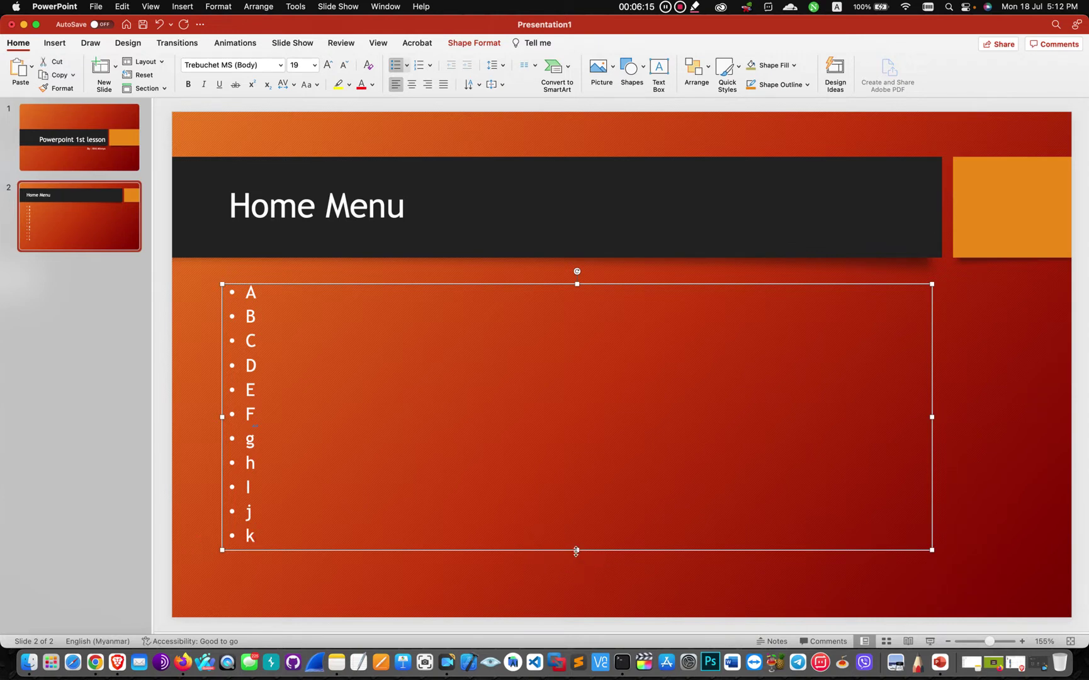
Stretch the Home Menu bullet box down toward the slide bottom and up to the title
left_click_drag(577, 550, 577, 607)
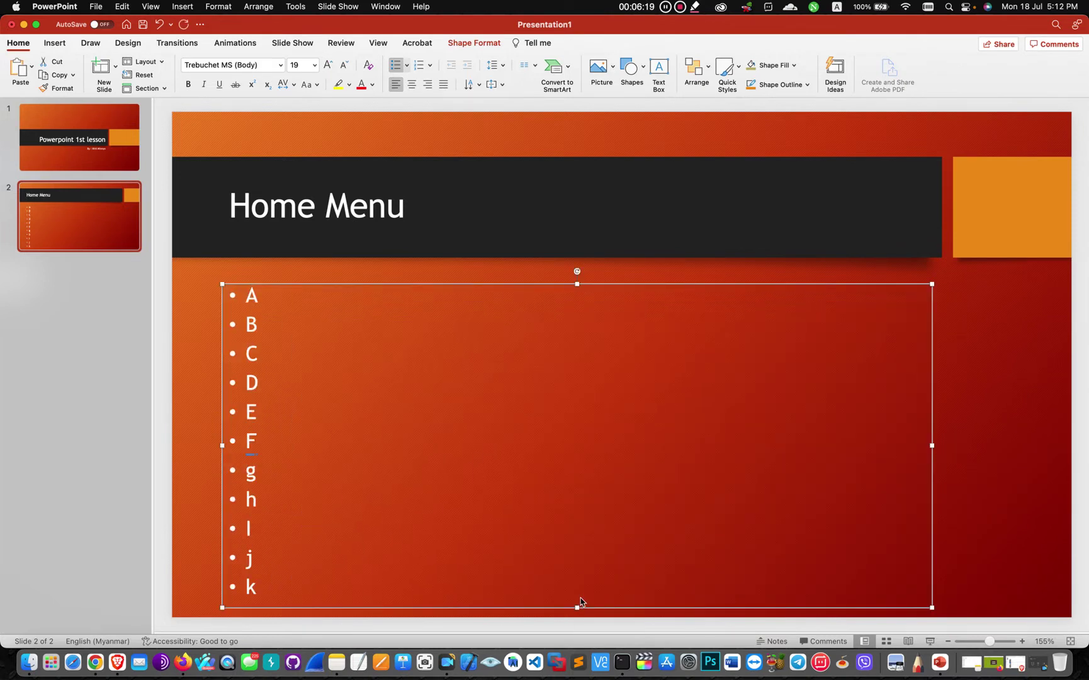
left_click_drag(579, 286, 577, 255)
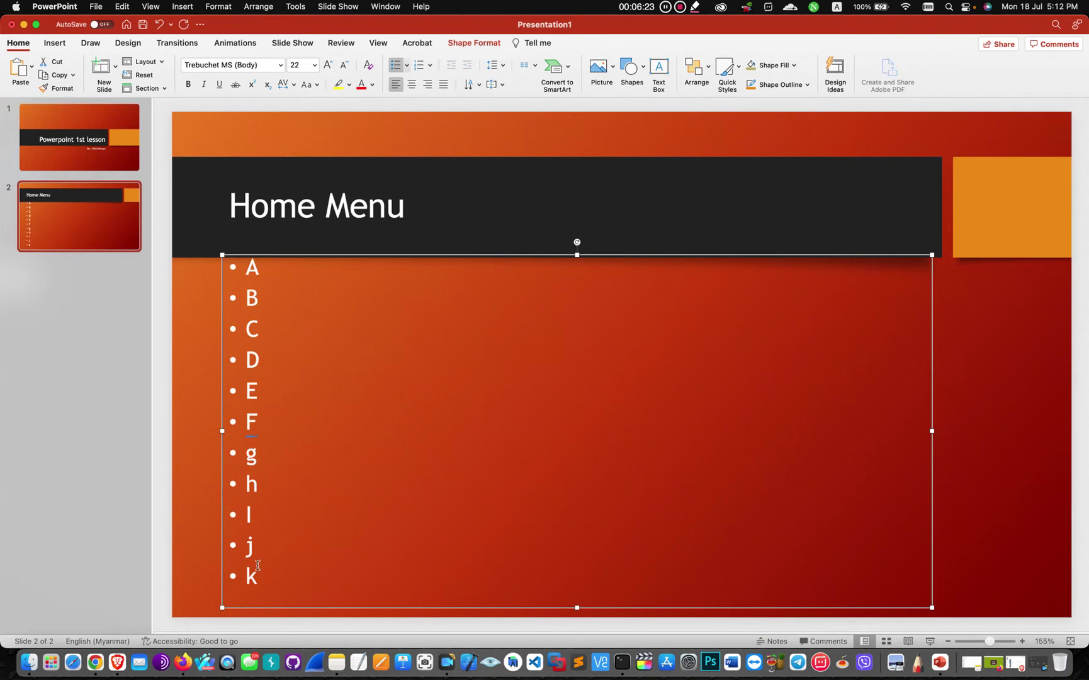
left_click(259, 568)
Set all bullet text from A to k to font size 20
left_click(258, 573)
mouse_move(258, 576)
left_mouse_down()
mouse_move(203, 287)
mouse_move(209, 231)
left_mouse_up()
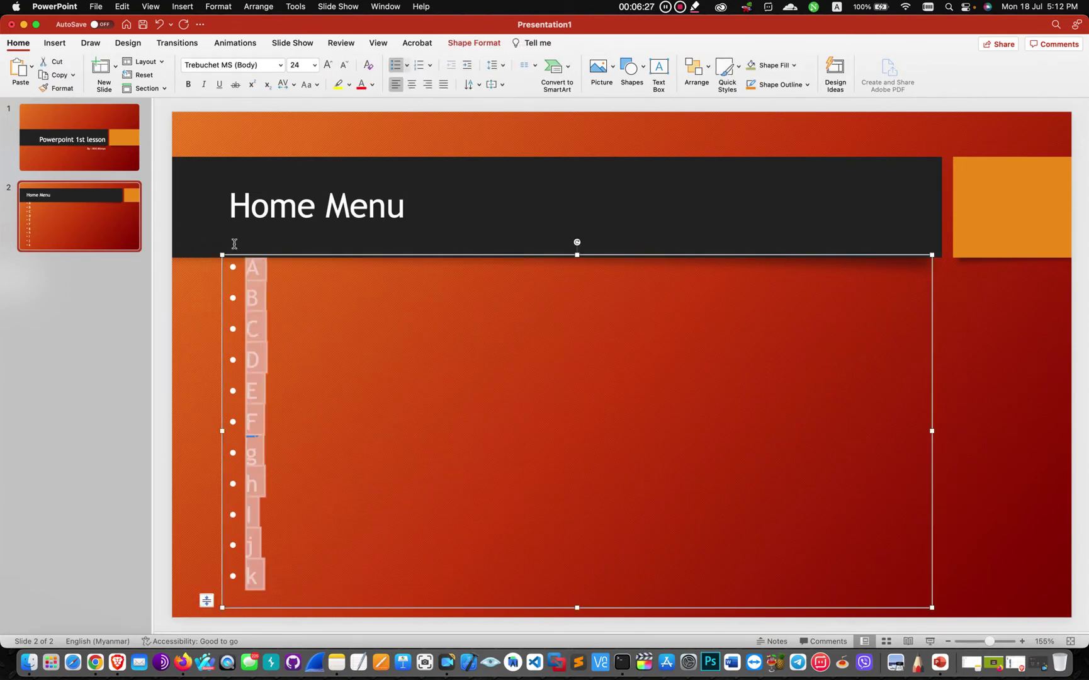
left_click(315, 66)
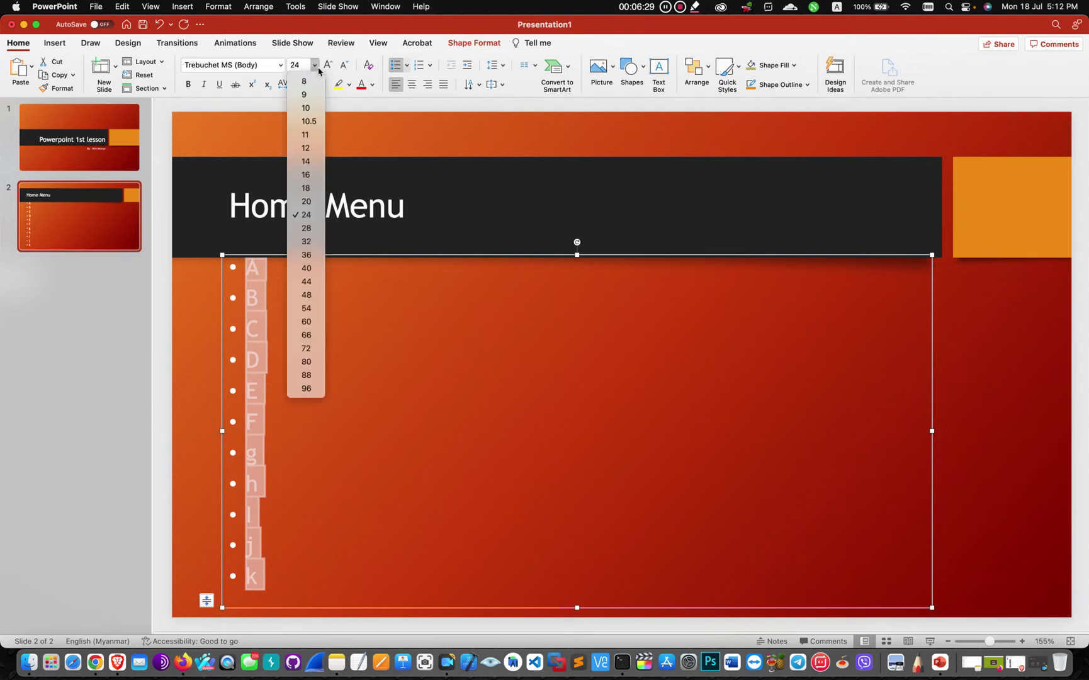
left_click(308, 201)
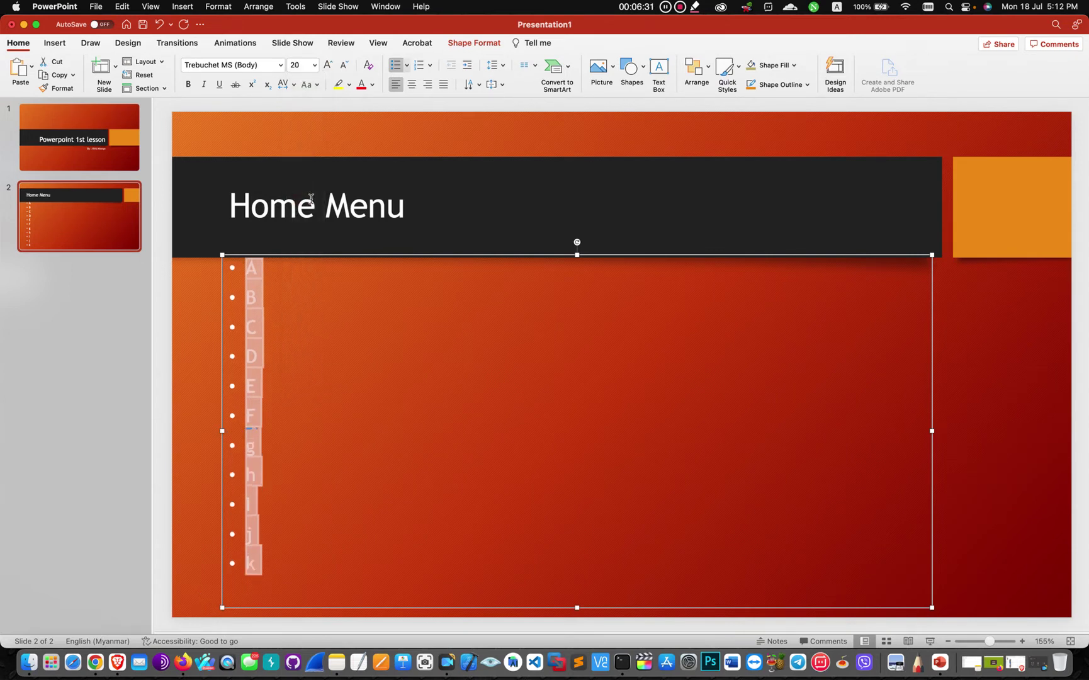
left_click(191, 270)
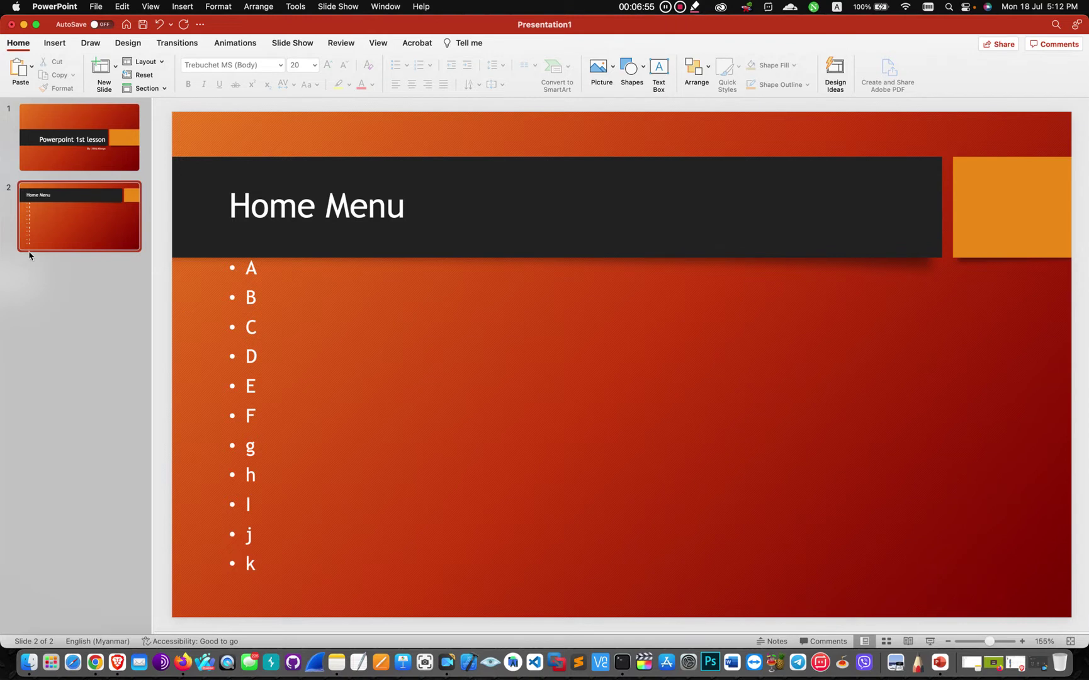
right_click(48, 275)
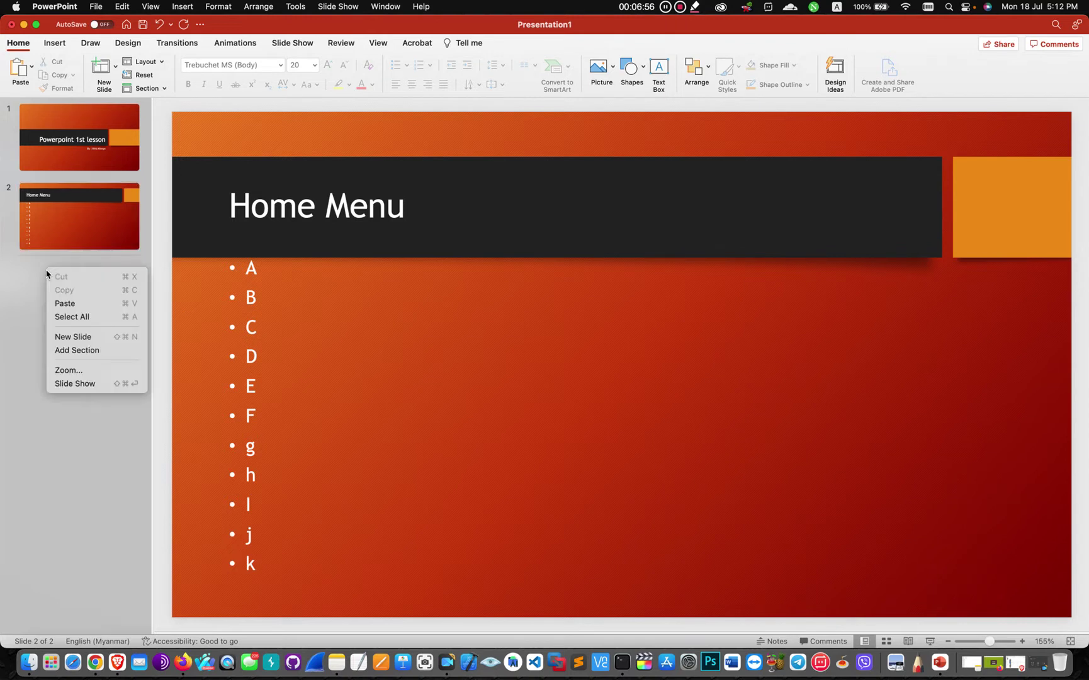
Add a new slide 3 after the Home Menu slide
left_click(76, 339)
left_click(44, 307)
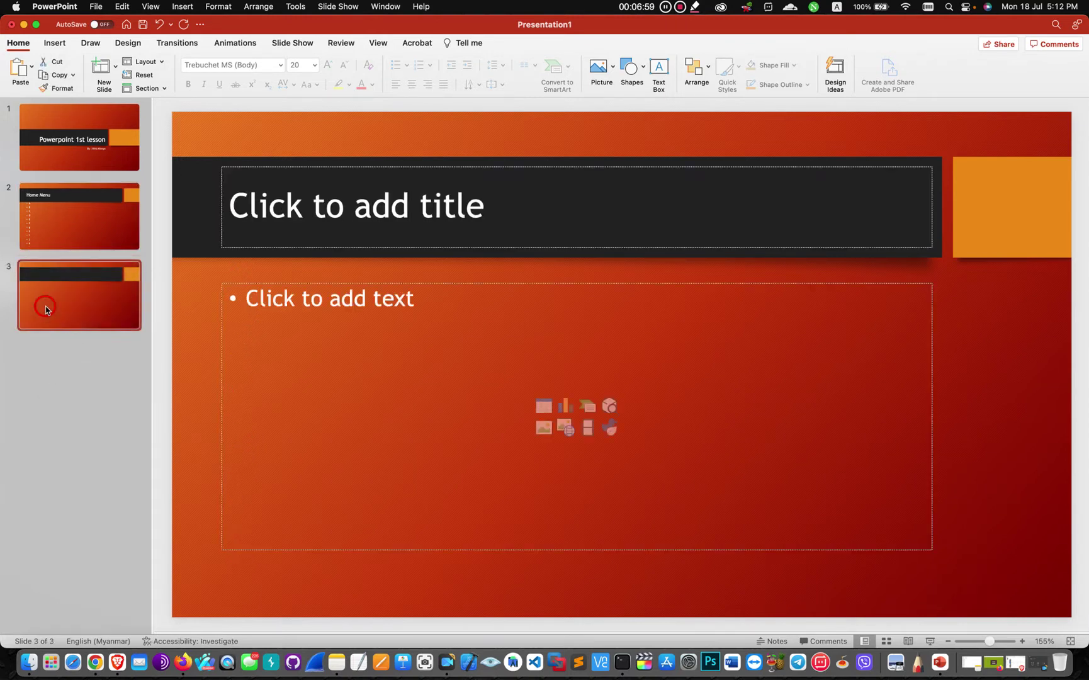
left_click(438, 192)
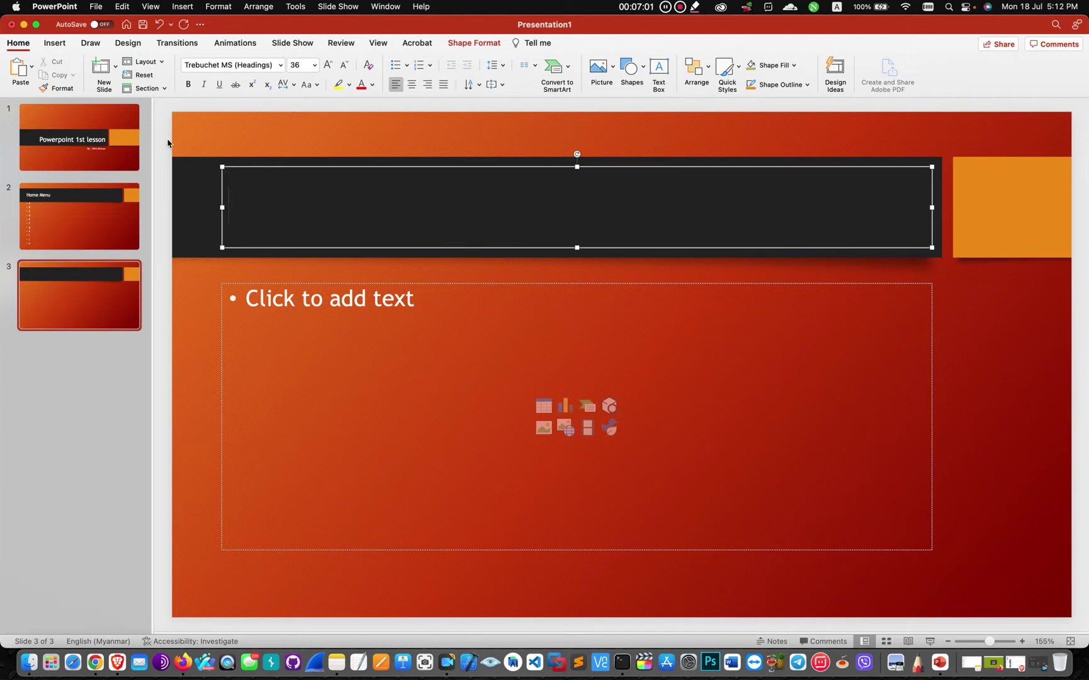
left_click(150, 78)
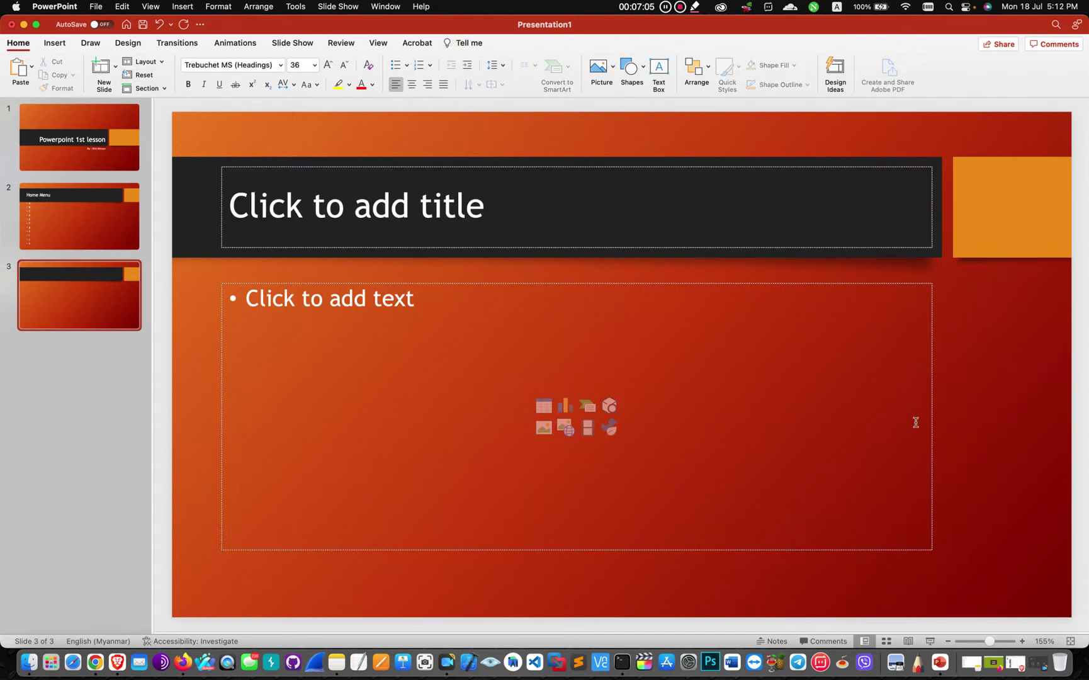
Type and clear a test title on slide 3, then reset its placeholders
left_click(383, 202)
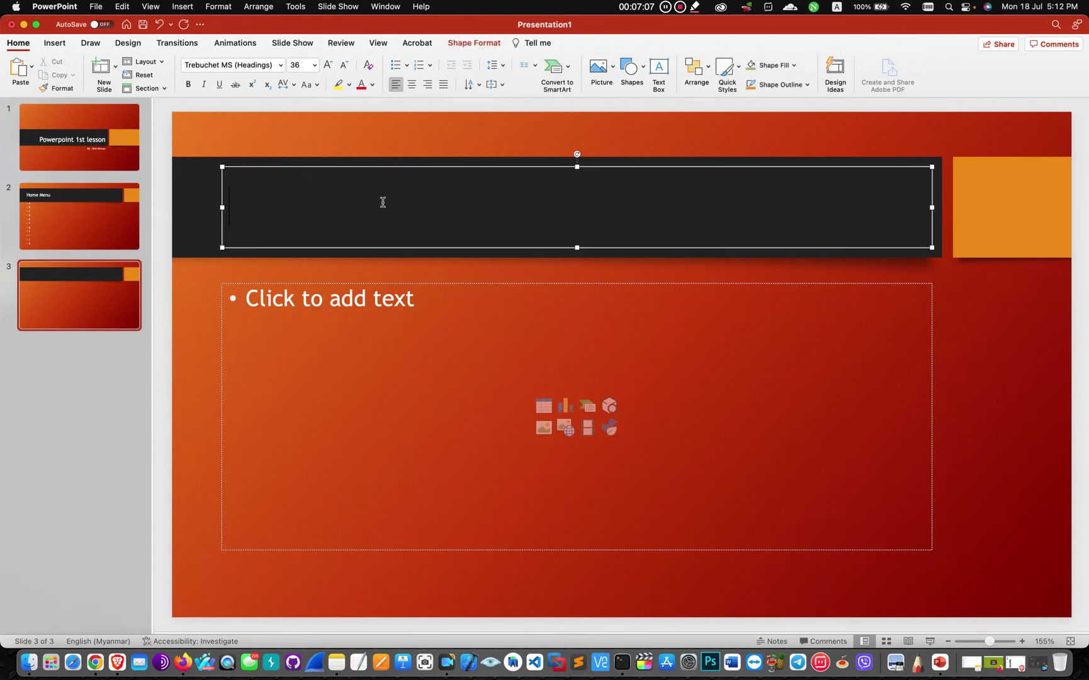
type("a")
left_click(194, 178)
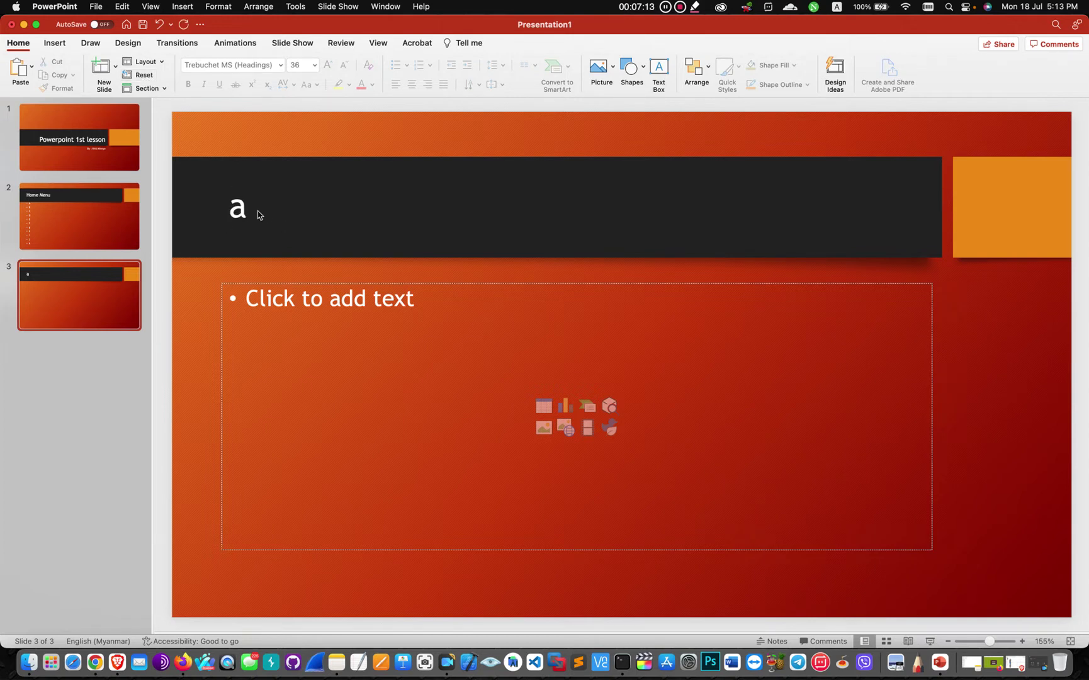
left_click(238, 207)
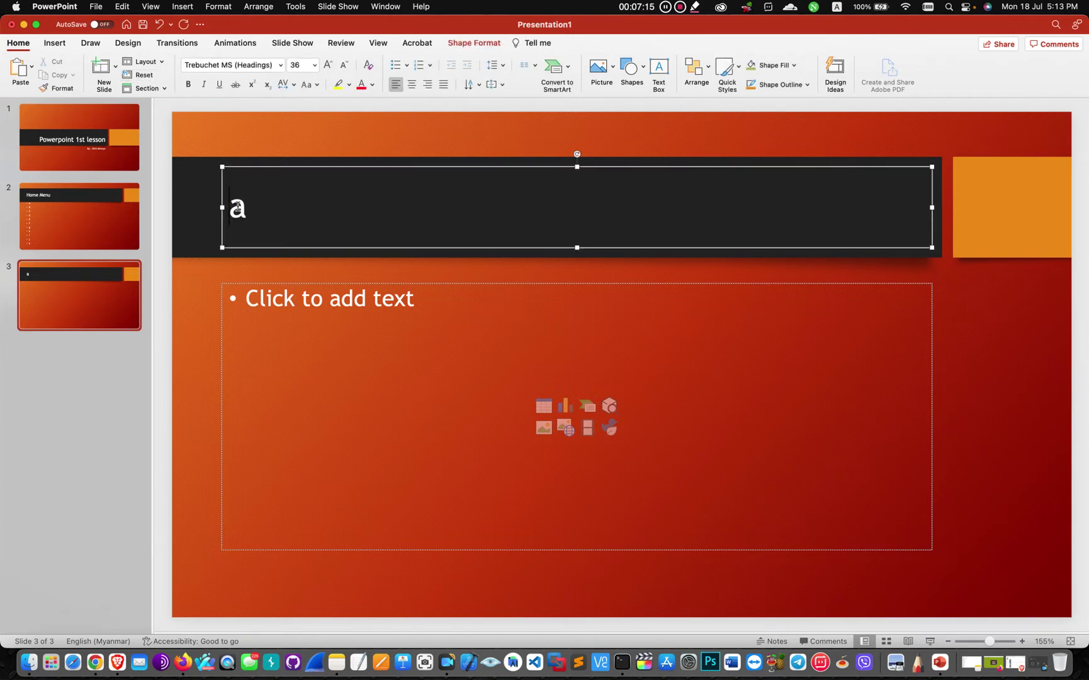
left_click(308, 167)
key("BackSpace")
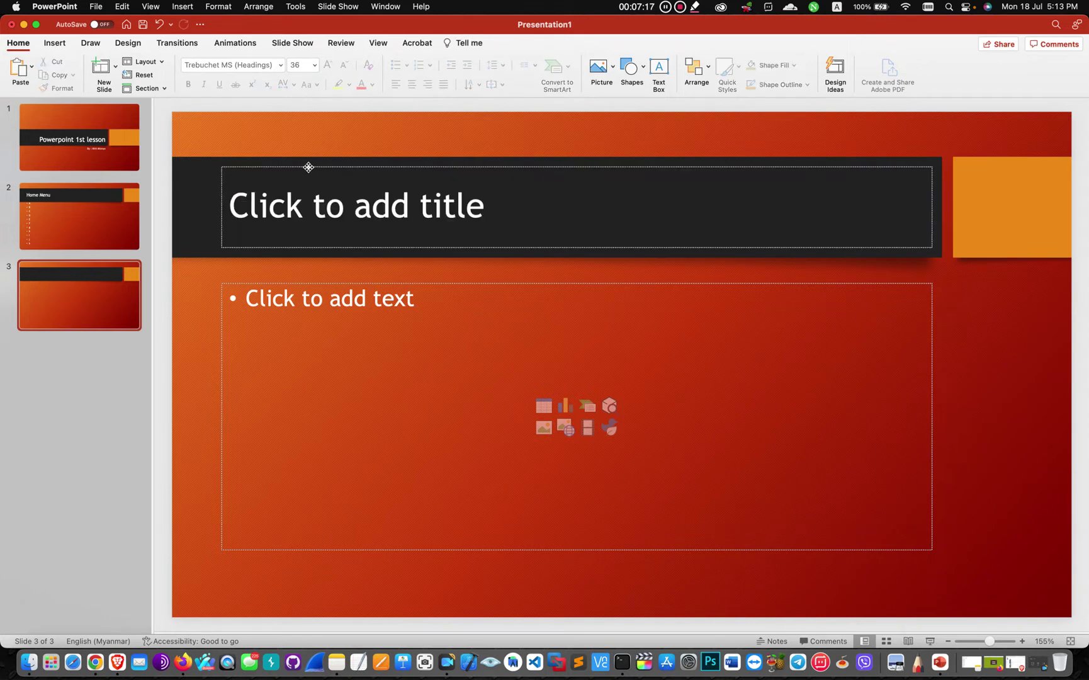
key("BackSpace")
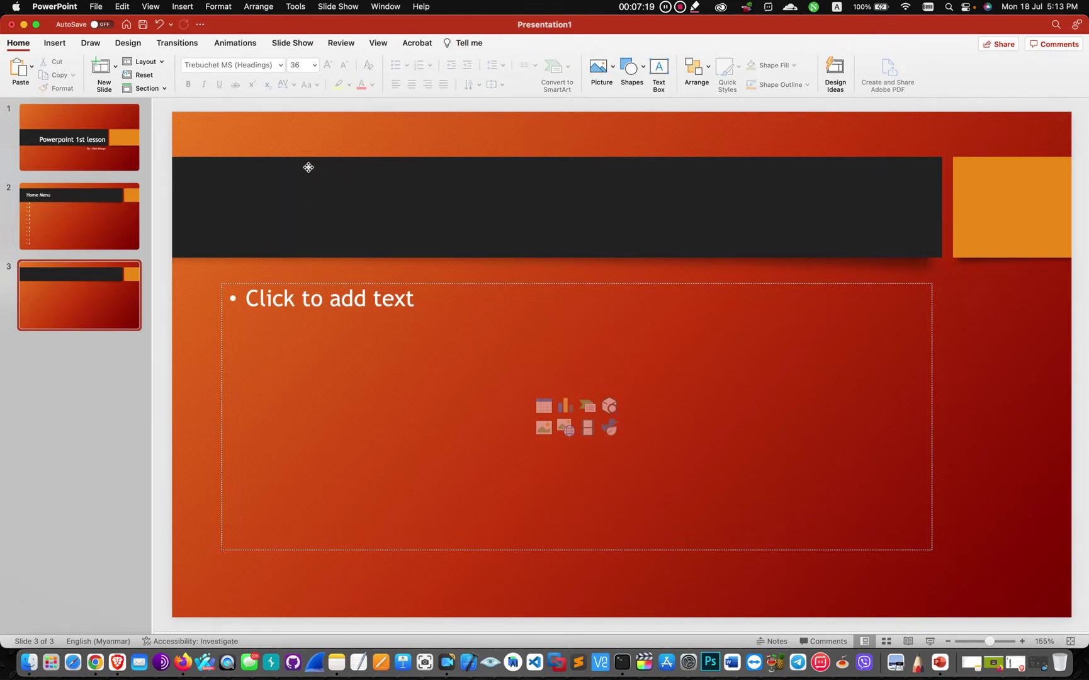
left_click(151, 76)
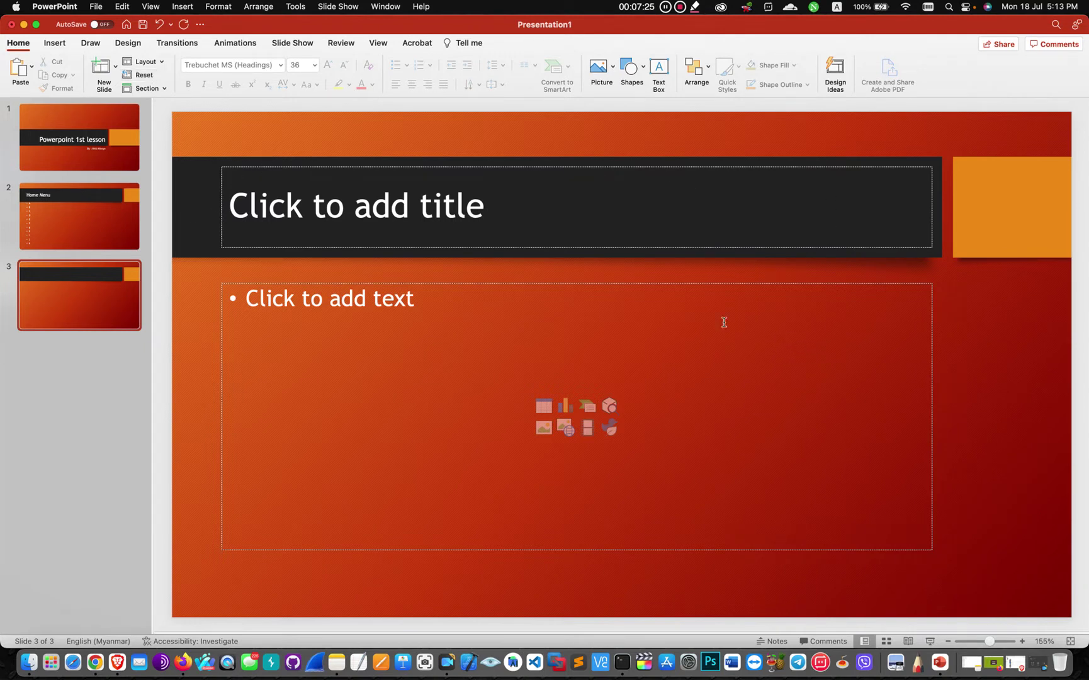
Type test text 'aaaa' into slide 3's title and body placeholders
left_click(442, 213)
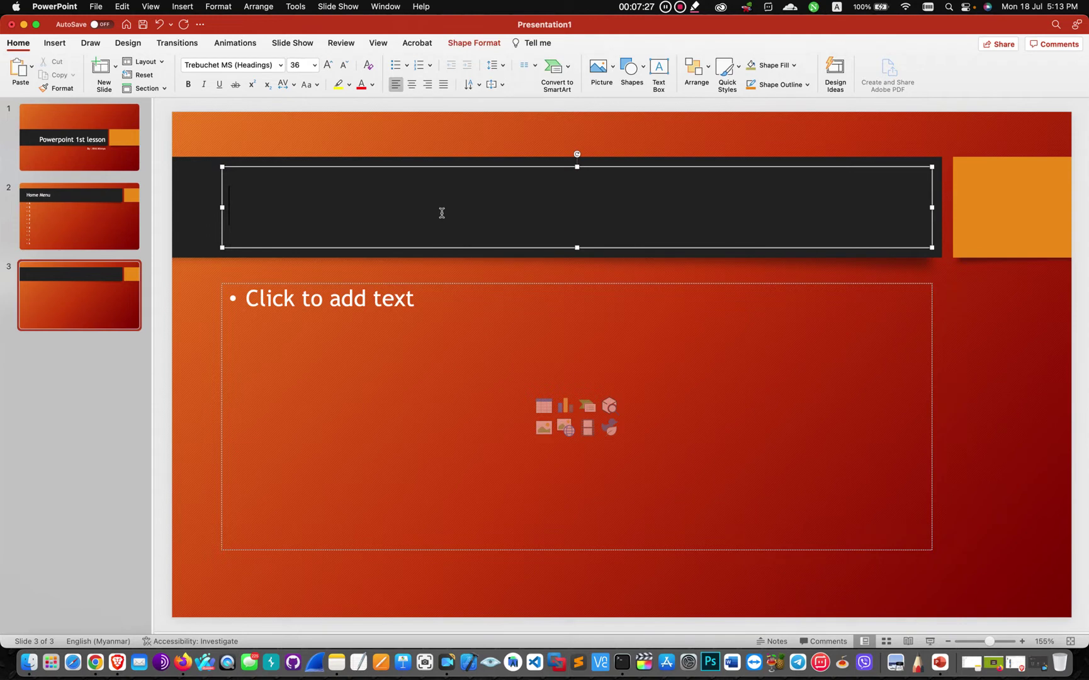
type("aaaa")
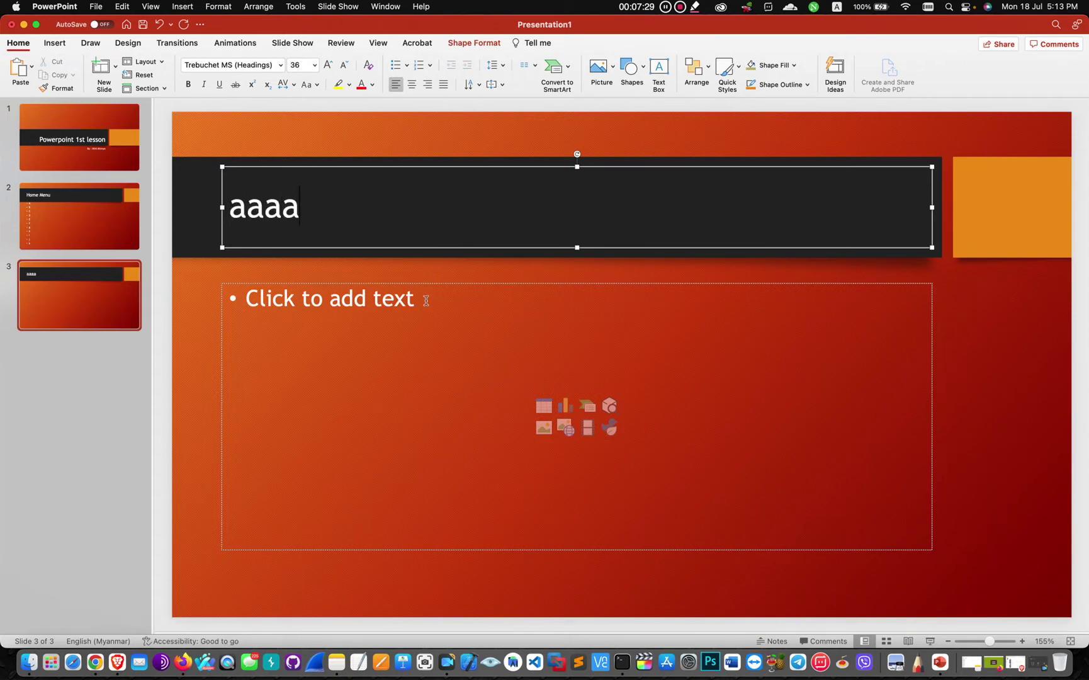
left_click(426, 300)
type("aaaa")
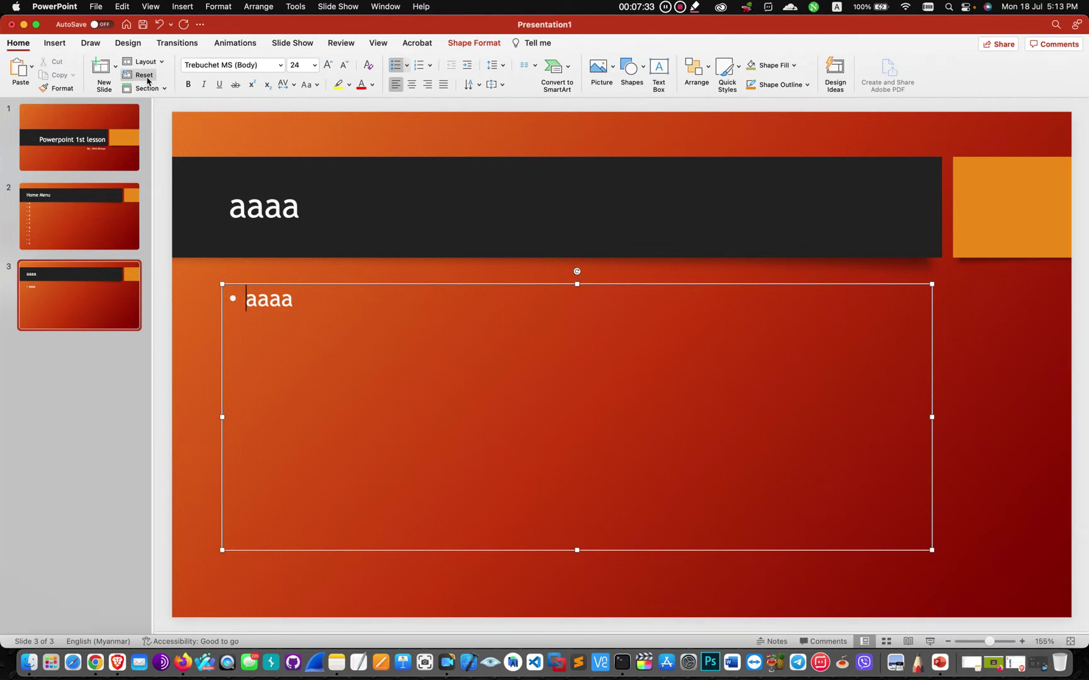
left_click(329, 267)
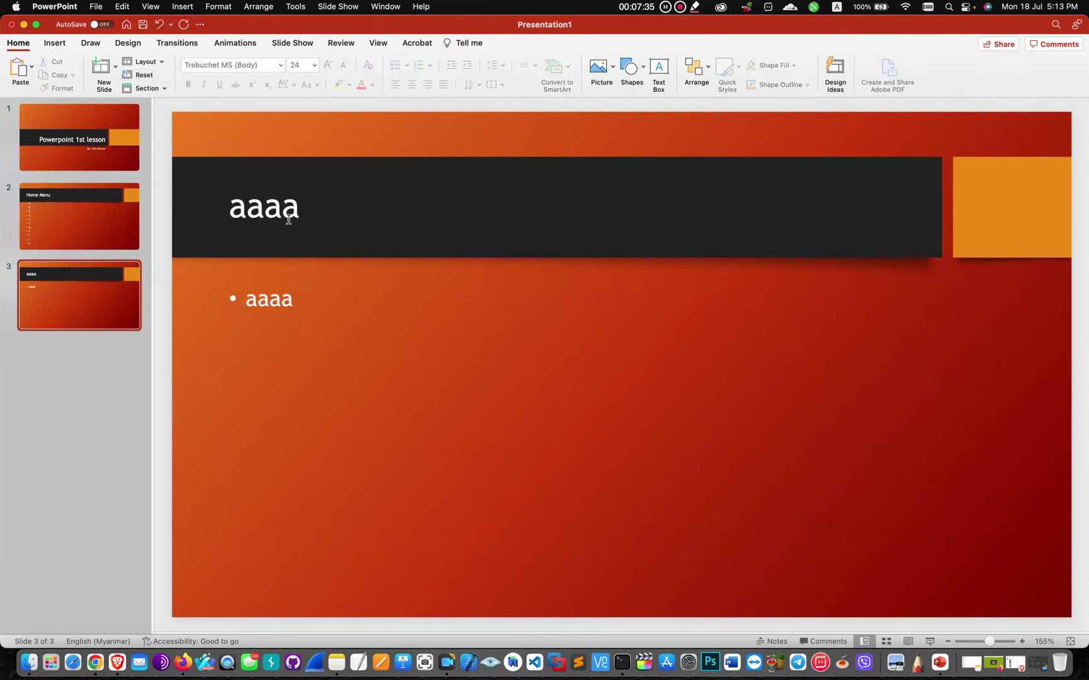
left_click(255, 210)
left_click(303, 294)
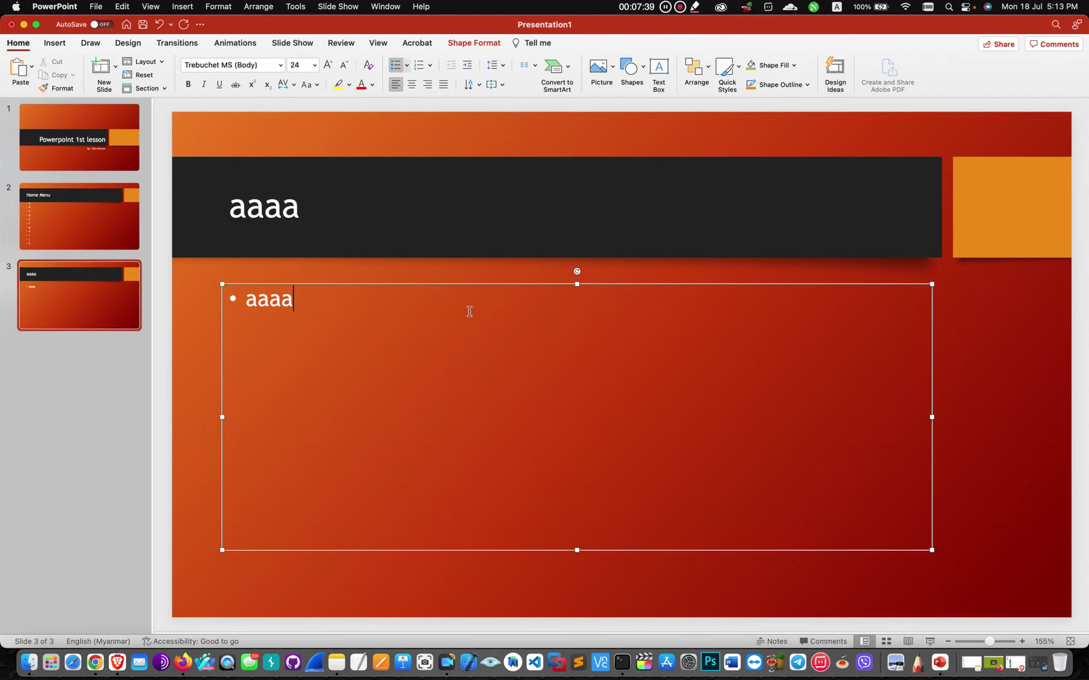
left_click(403, 260)
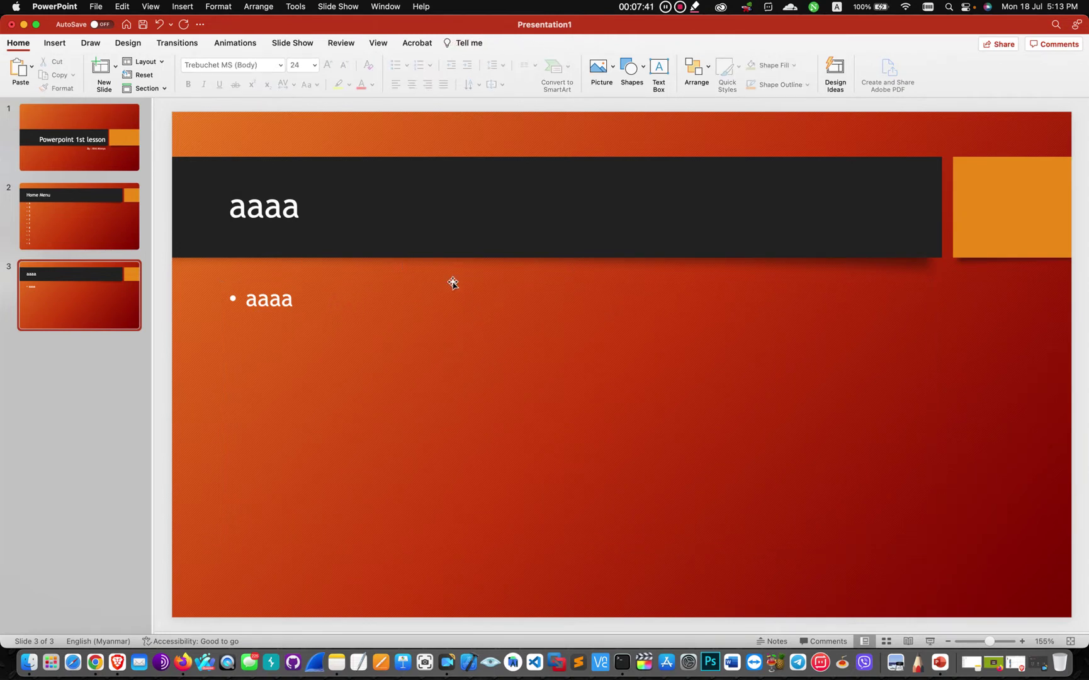
Delete the body text and its placeholder, then reset to restore the placeholder
left_click(268, 300)
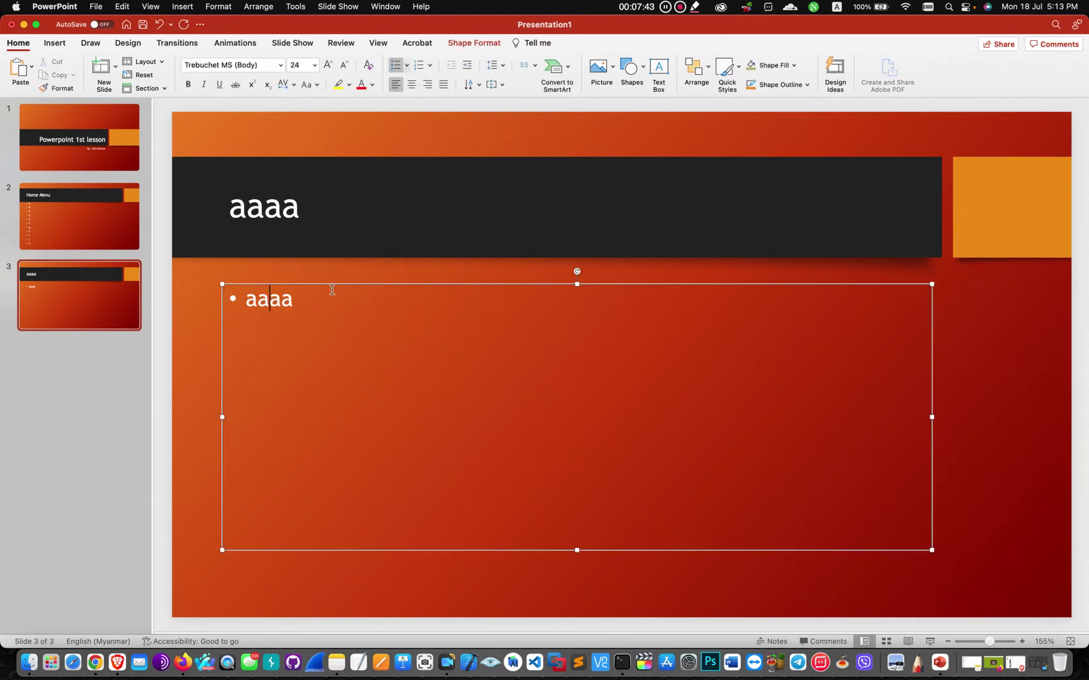
left_click(333, 286)
key("Delete")
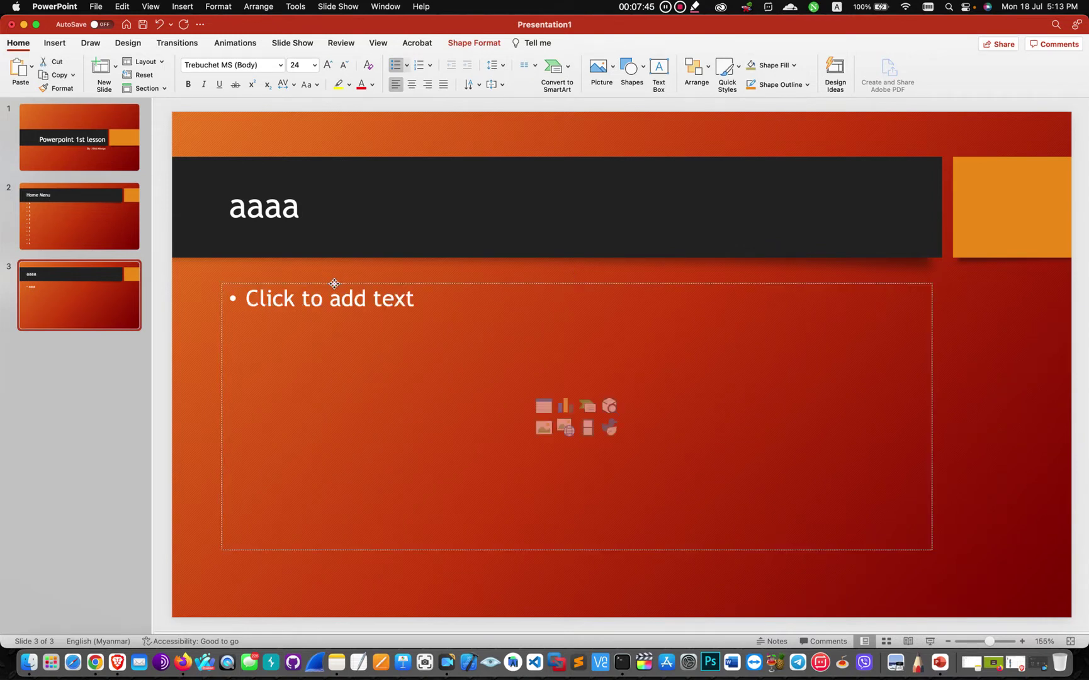
left_click(335, 284)
key("Delete")
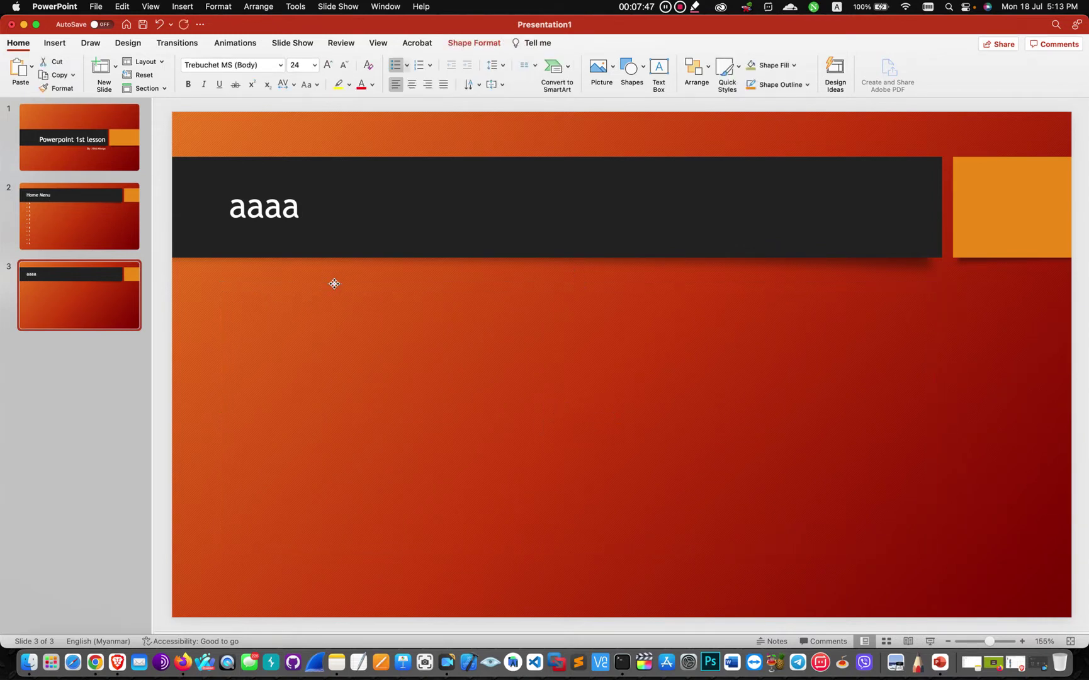
left_click(141, 75)
Delete the body placeholder again and clear 'aaaa' from the title
left_click(285, 331)
left_click(355, 285)
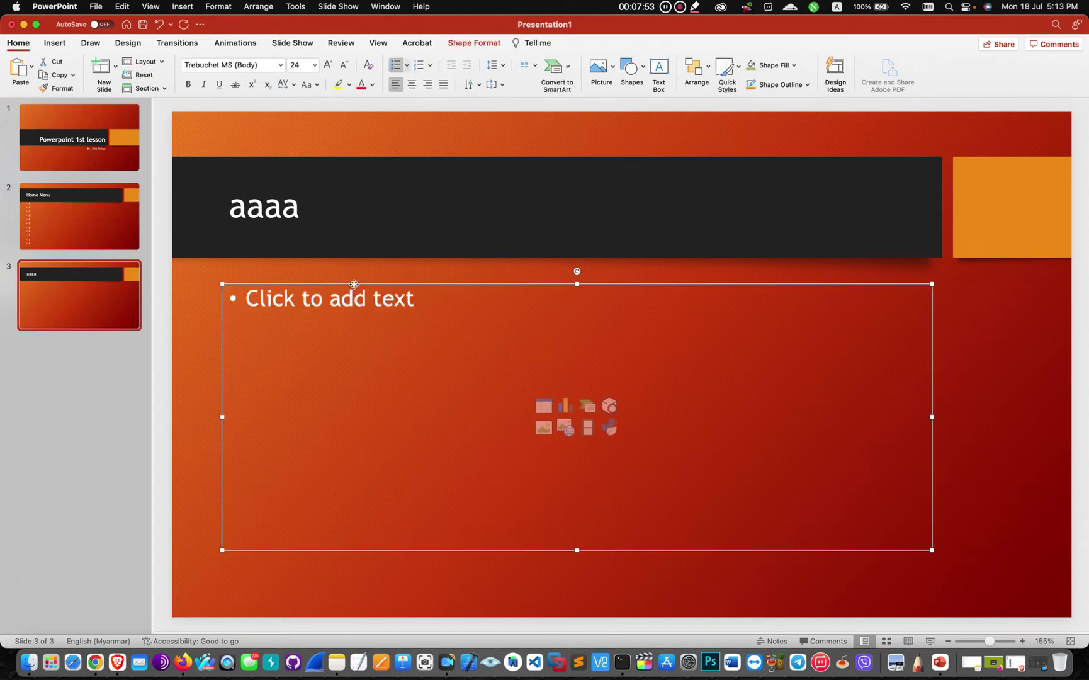
key("Delete")
left_click(292, 218)
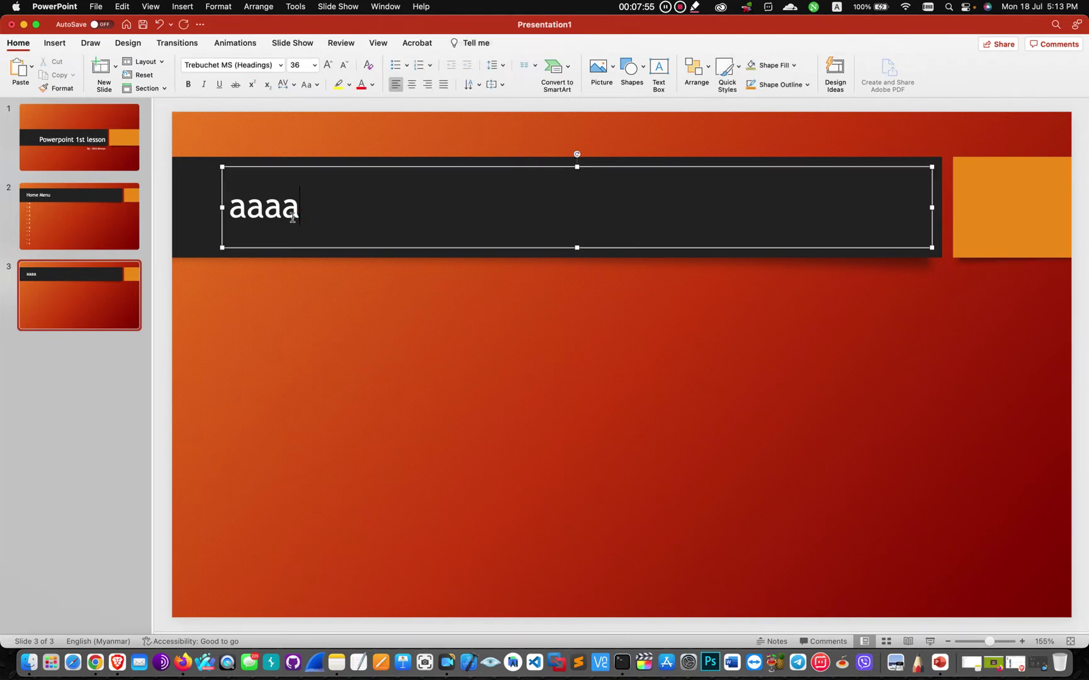
key("Delete")
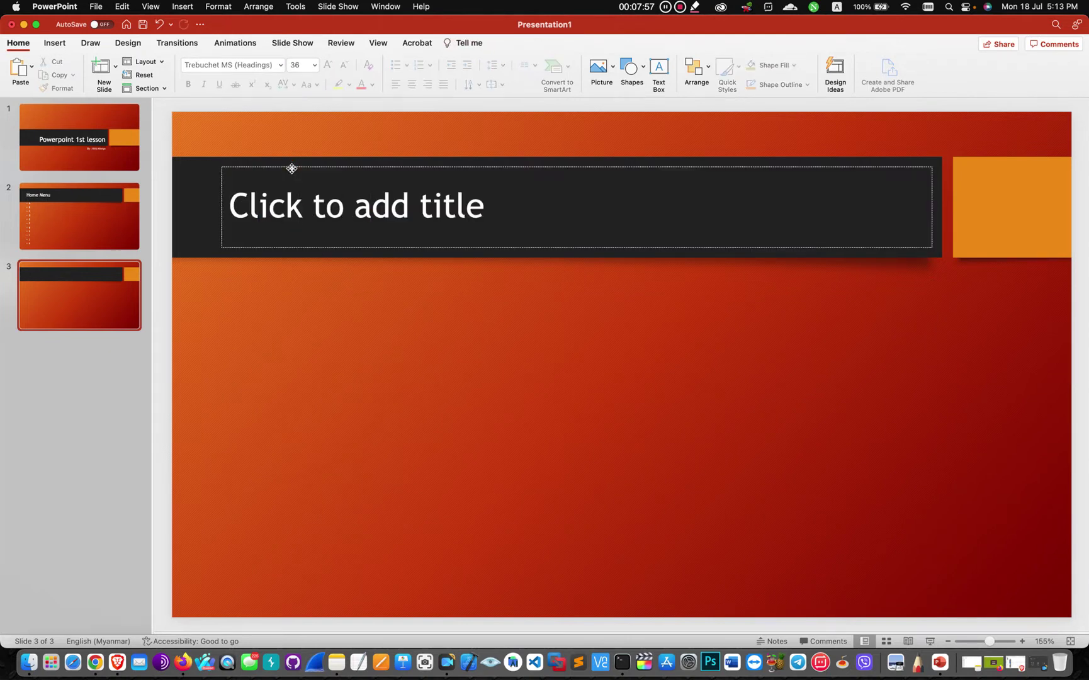
left_click(292, 168)
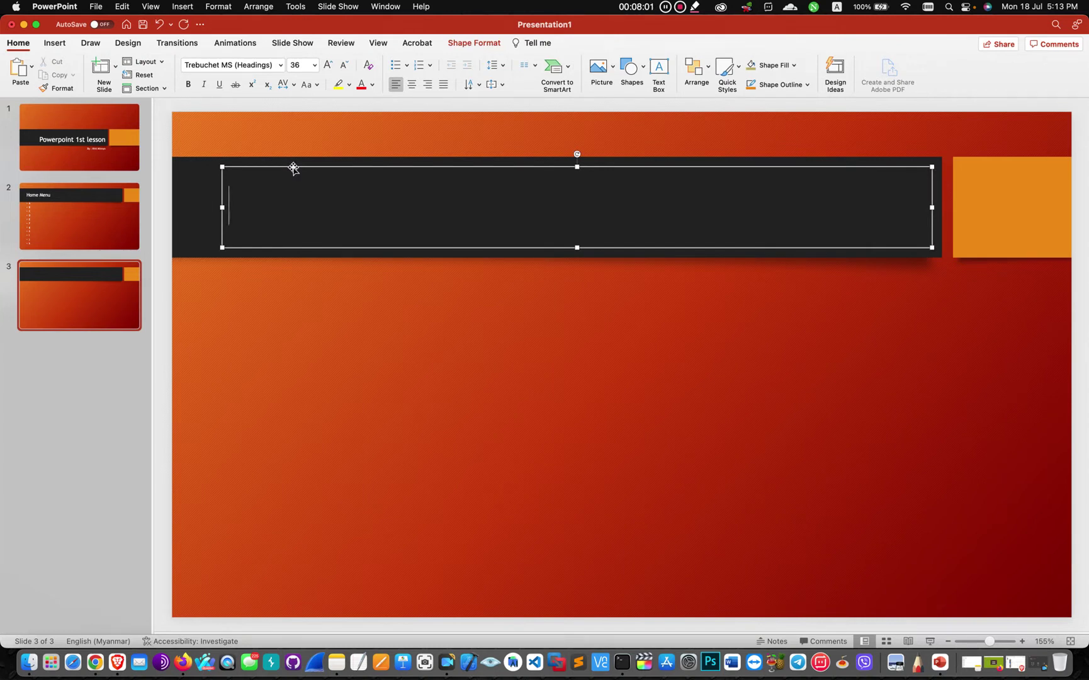
Delete slide 3's empty title placeholder, leaving only the Berlin theme background
left_click(294, 168)
left_click(418, 262)
left_click(397, 209)
double_click(578, 167)
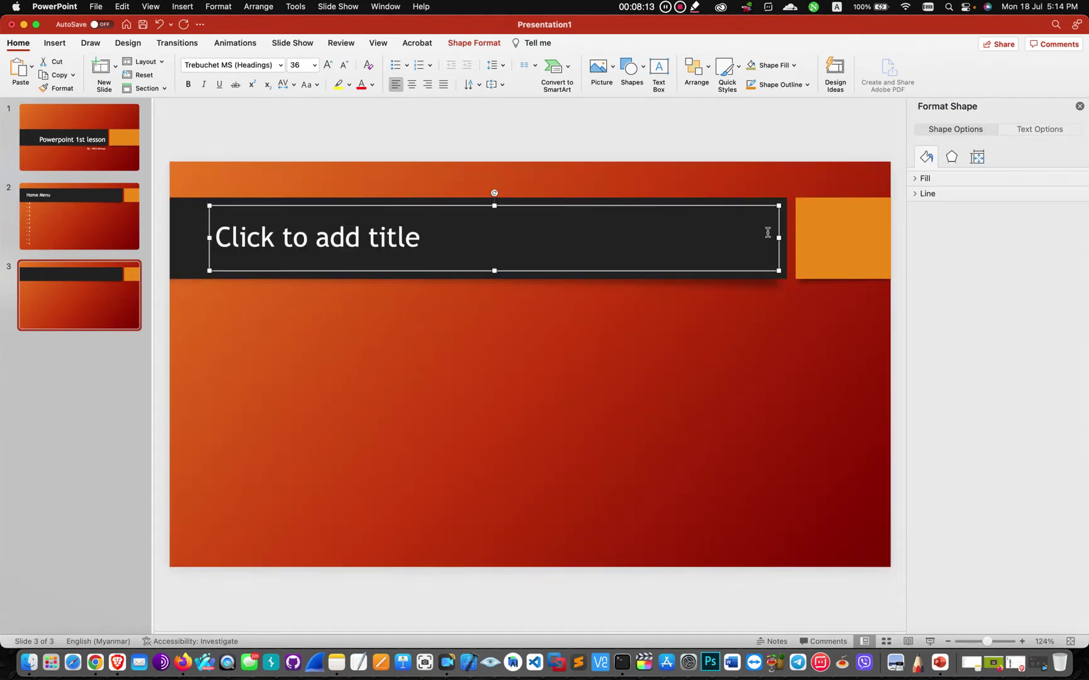
left_click(778, 269)
left_click(663, 206)
left_click(659, 207)
key("Delete")
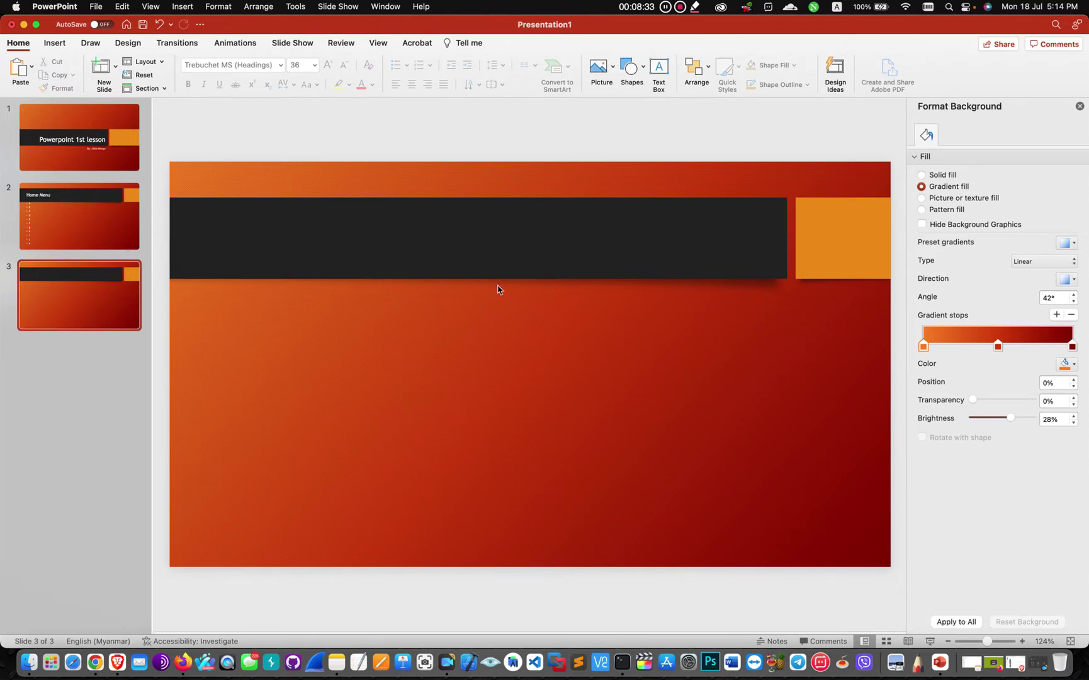
Draw a text box in slide 3's dark title bar and choose the Mystical Woods Smooth Script font
left_click(659, 68)
left_click_drag(263, 226, 560, 262)
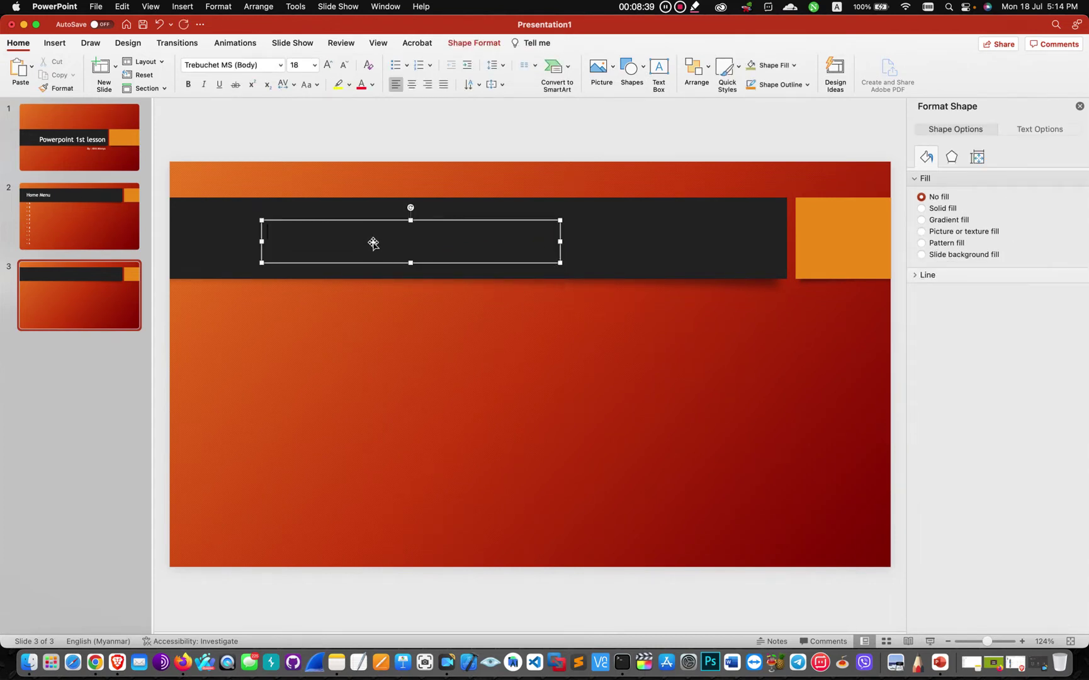
left_click(280, 65)
scroll(267, 189, "down", 1)
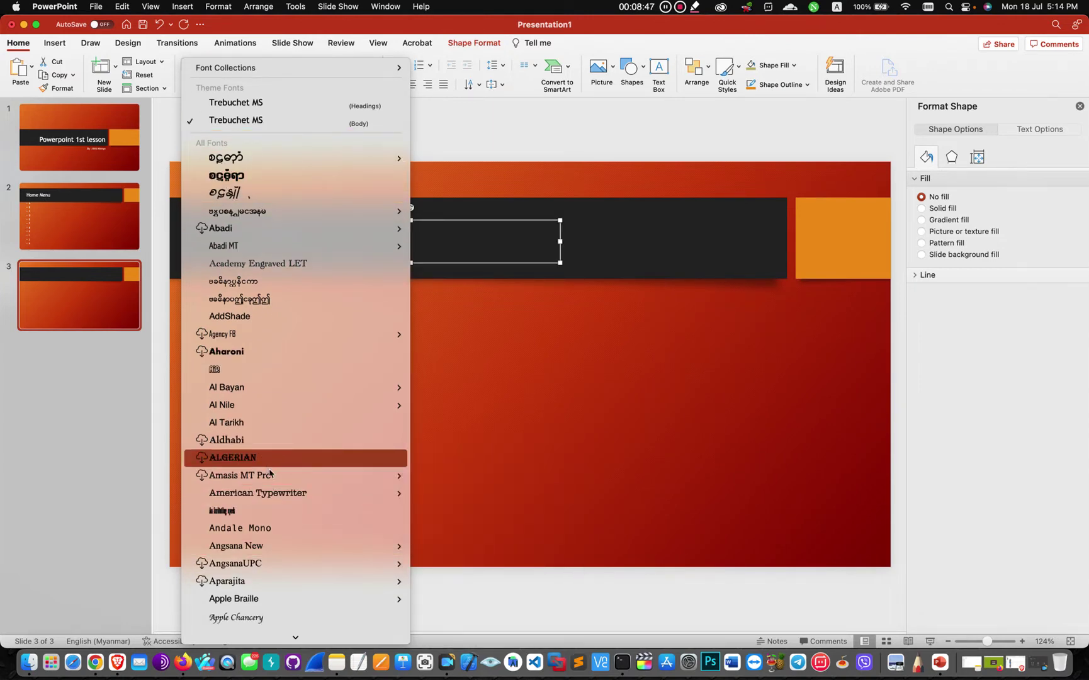
scroll(268, 471, "down", 5)
scroll(268, 475, "down", 15)
scroll(267, 477, "down", 10)
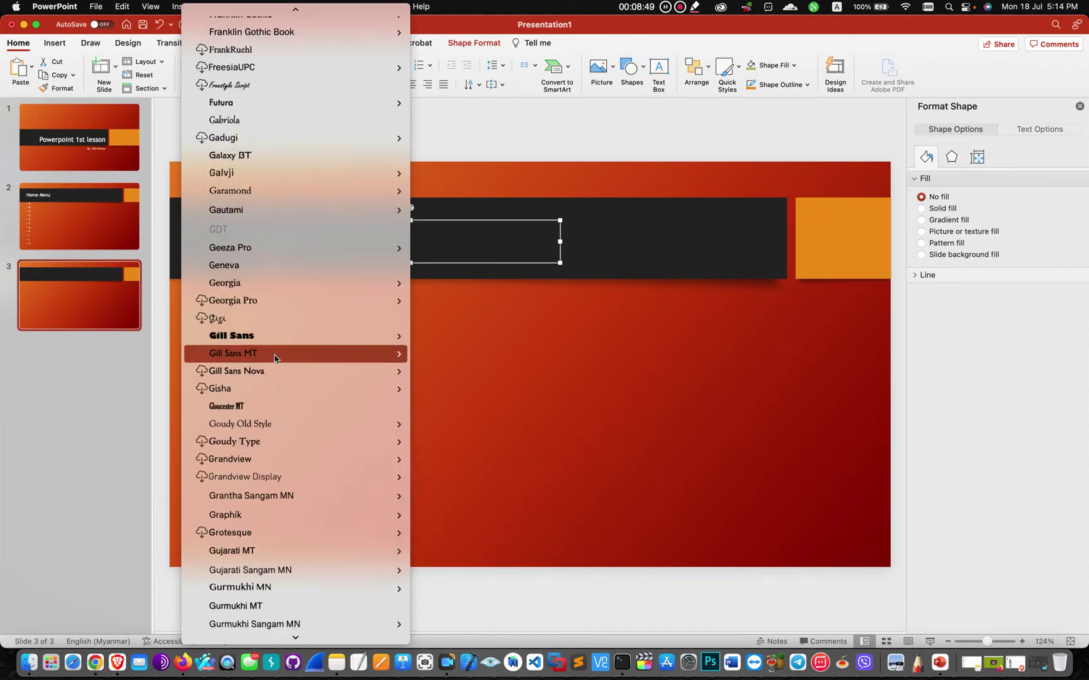
scroll(237, 426, "down", 10)
scroll(237, 426, "down", 10)
scroll(214, 353, "down", 5)
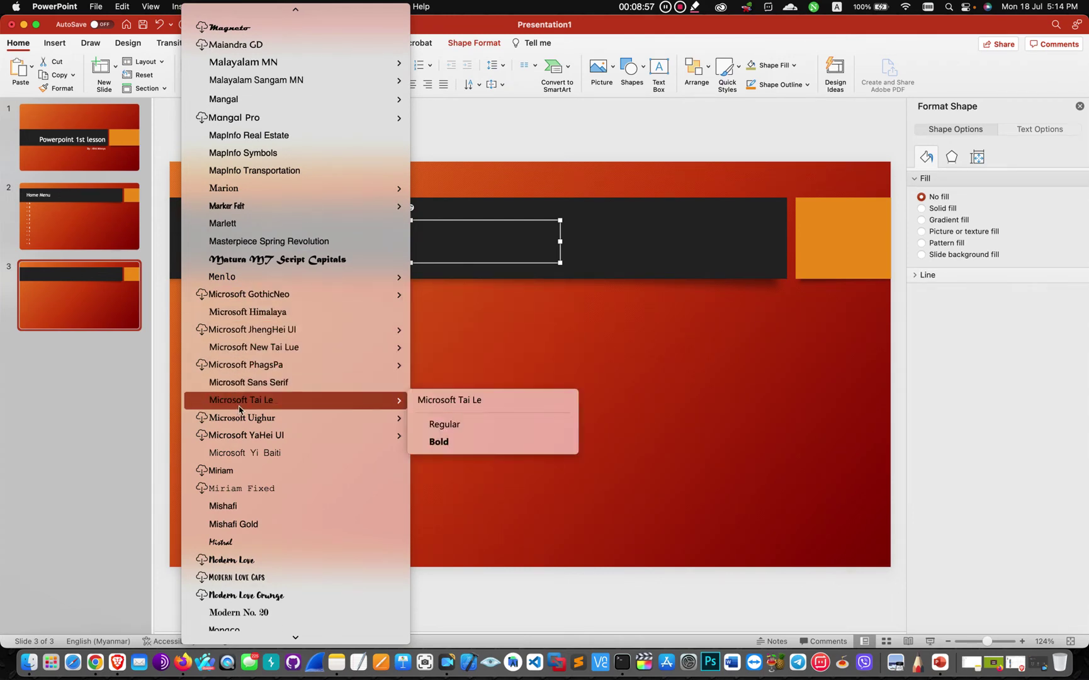
scroll(233, 403, "down", 10)
scroll(240, 410, "down", 3)
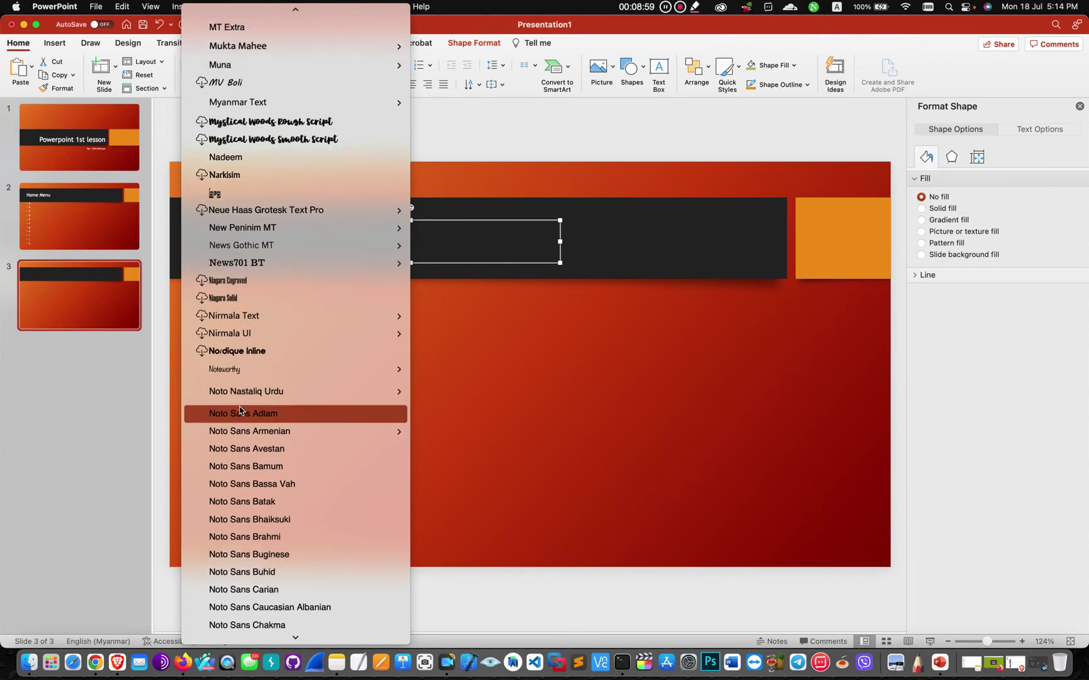
left_click(205, 146)
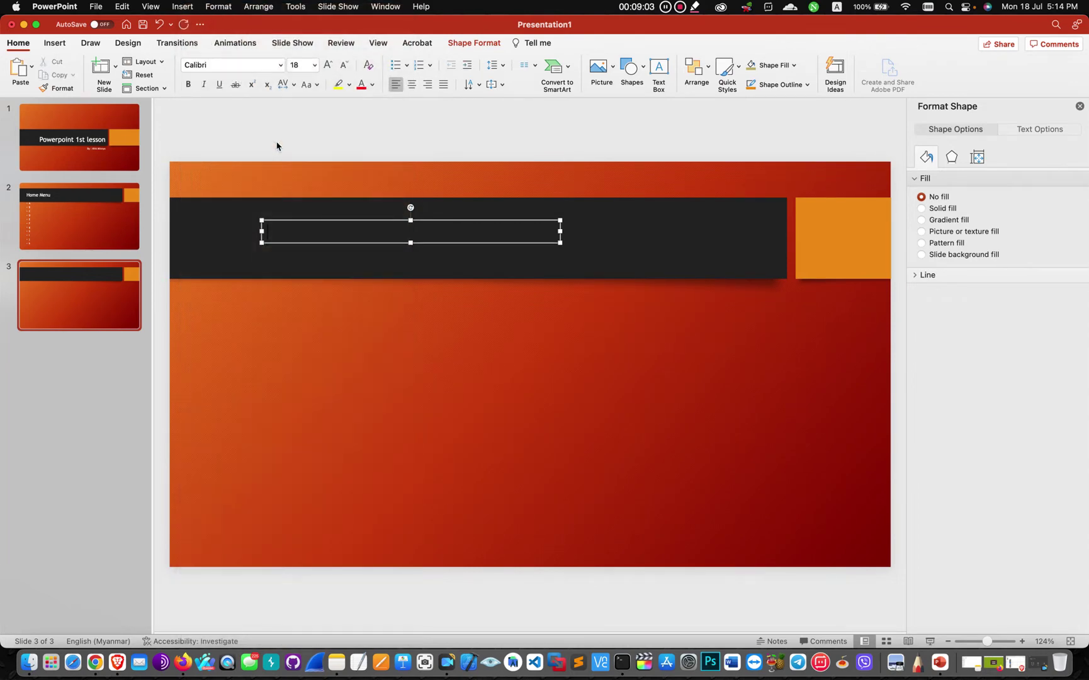
Format the title text box as Air font, white, 24 pt
left_click(281, 67)
scroll(274, 157, "down", 1)
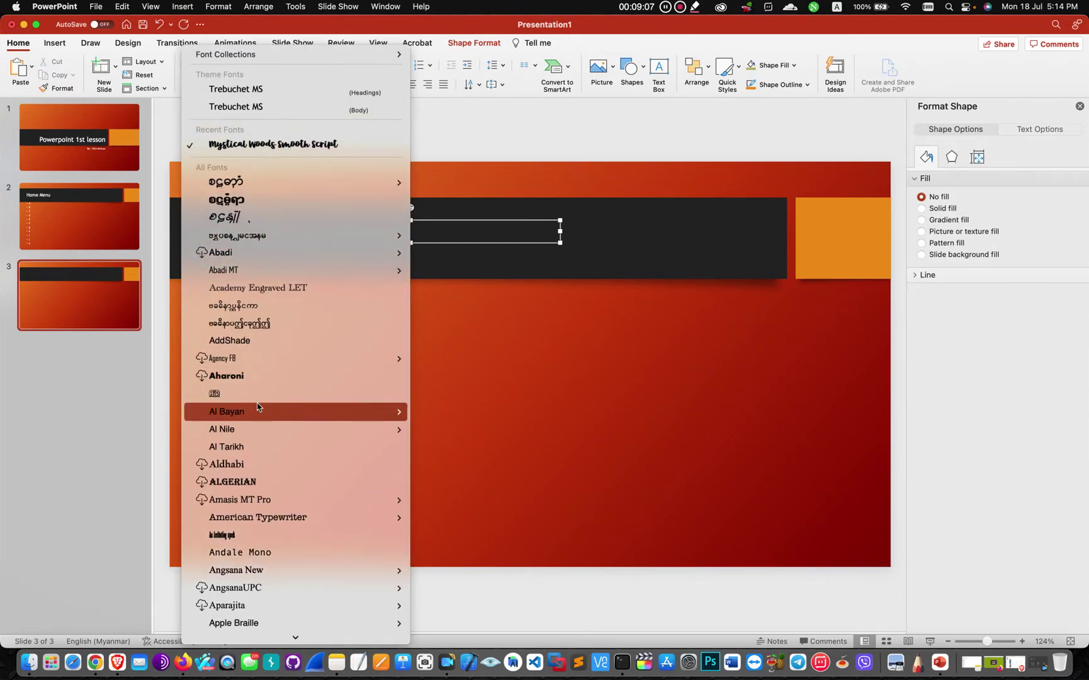
left_click(254, 393)
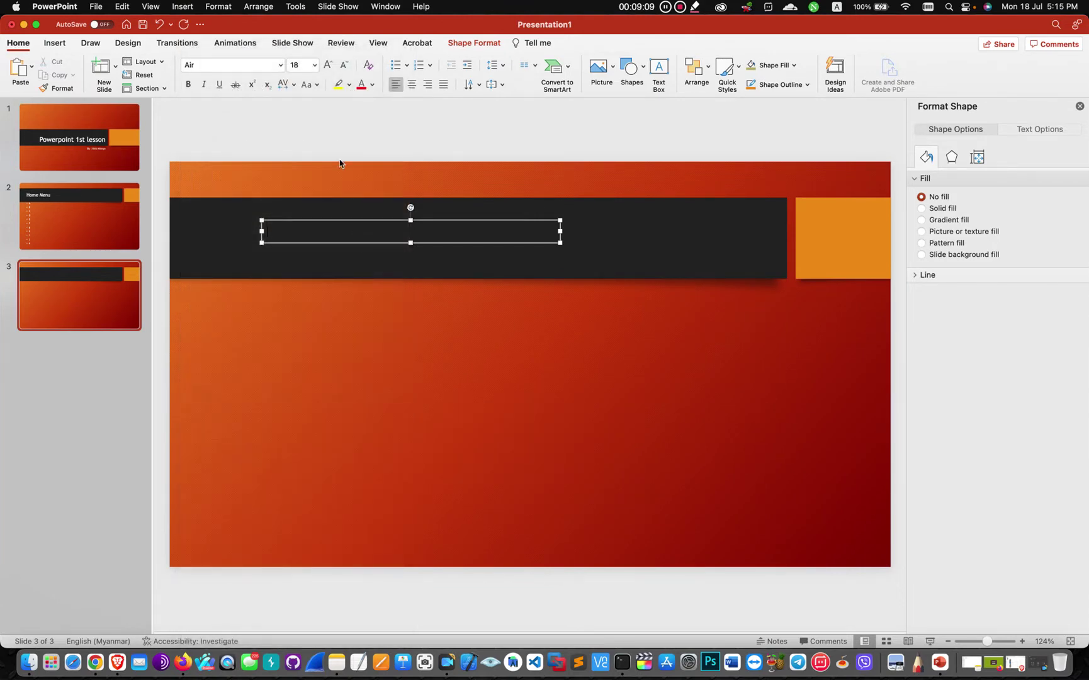
left_click(372, 85)
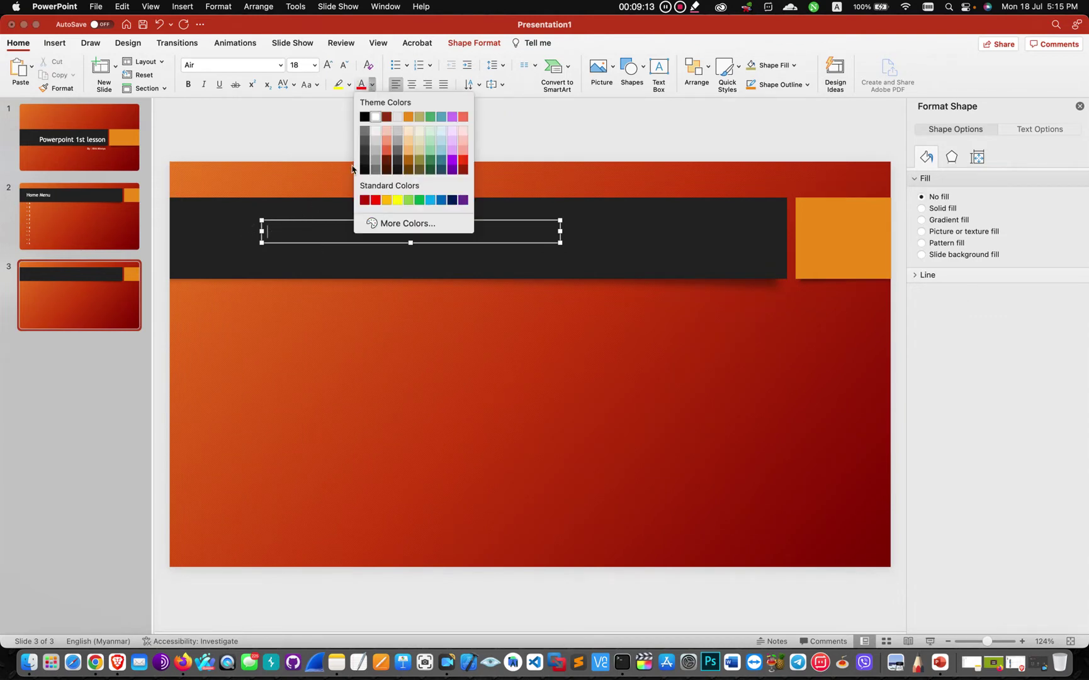
left_click(378, 120)
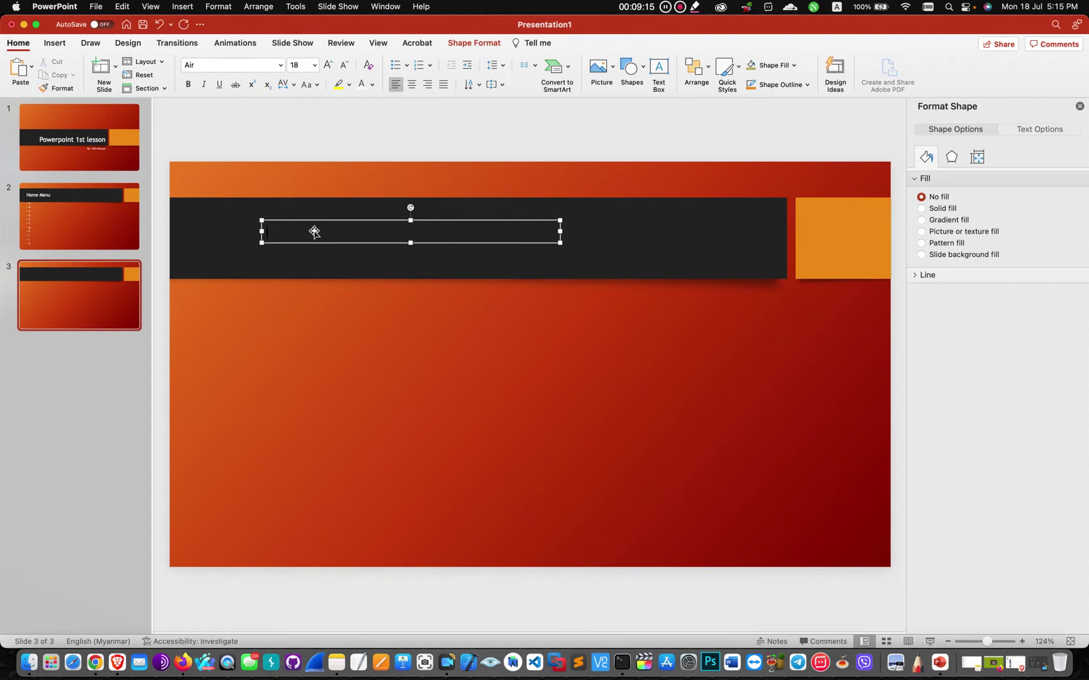
left_click(314, 64)
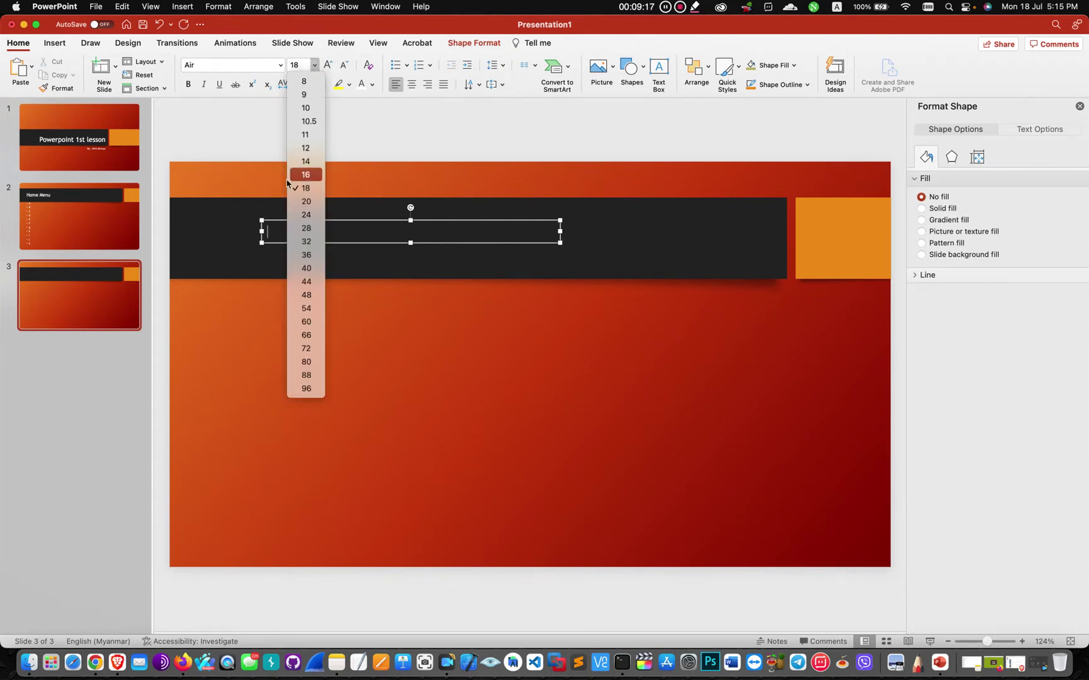
left_click(305, 215)
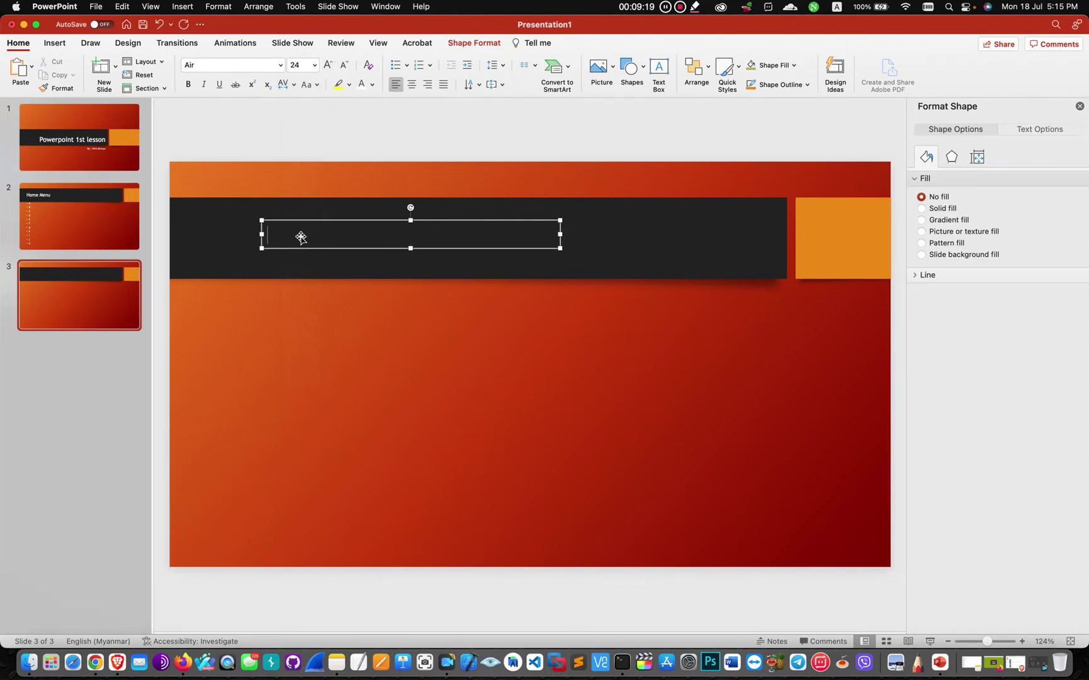
Type the title 'This is testing' into the title-bar text box
type("This is testing")
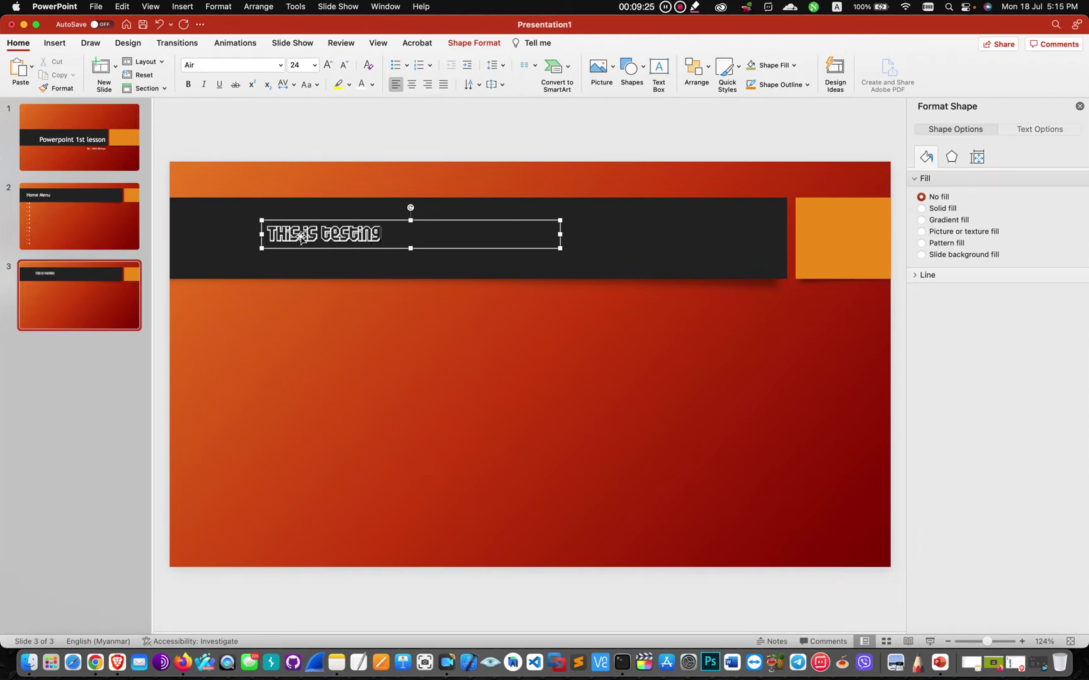
left_click(305, 311)
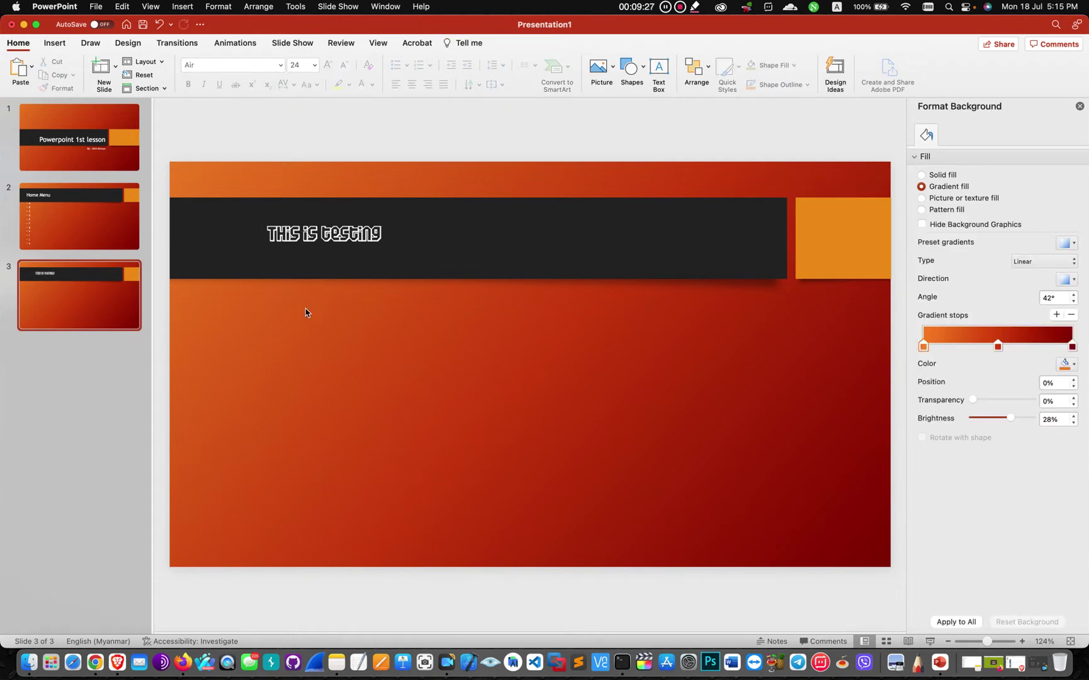
left_click(279, 242)
left_click(290, 388)
left_click(658, 69)
Draw a wide text box below the title band, type 'This is first paragaraph' and paste copies
left_click_drag(179, 291, 831, 333)
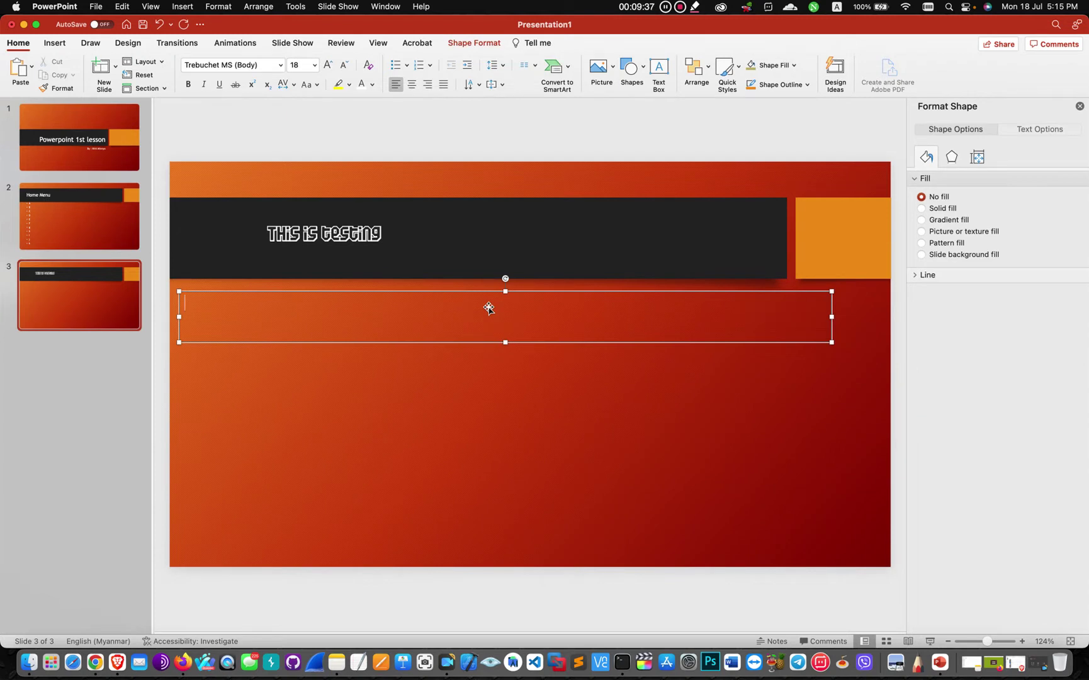
type("This is ")
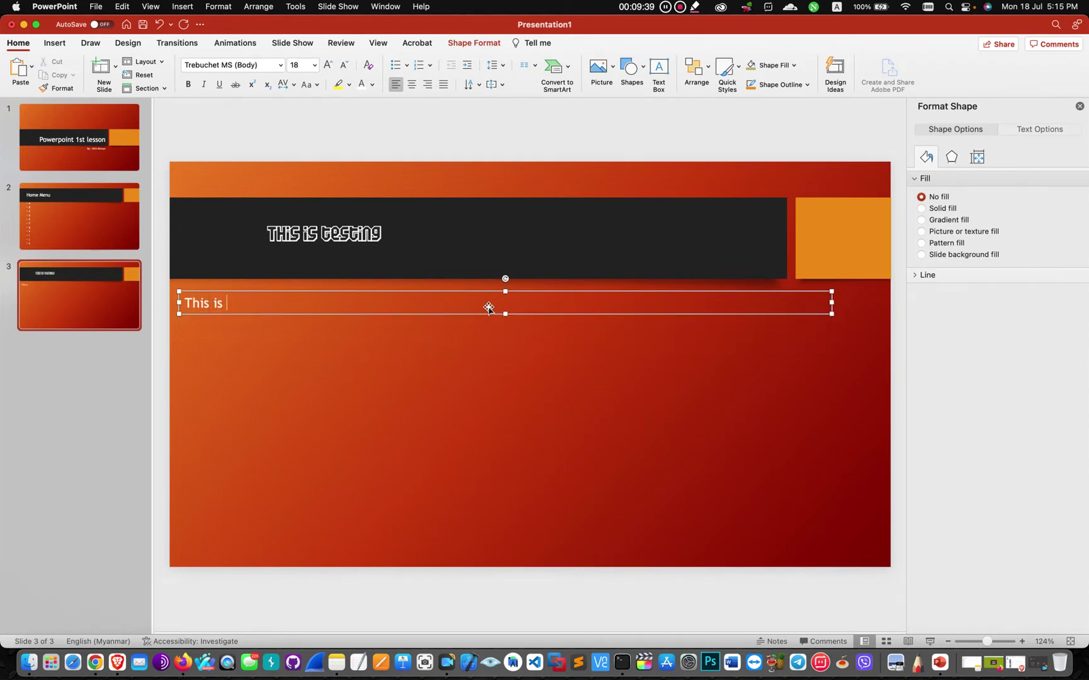
type("first paragaraph")
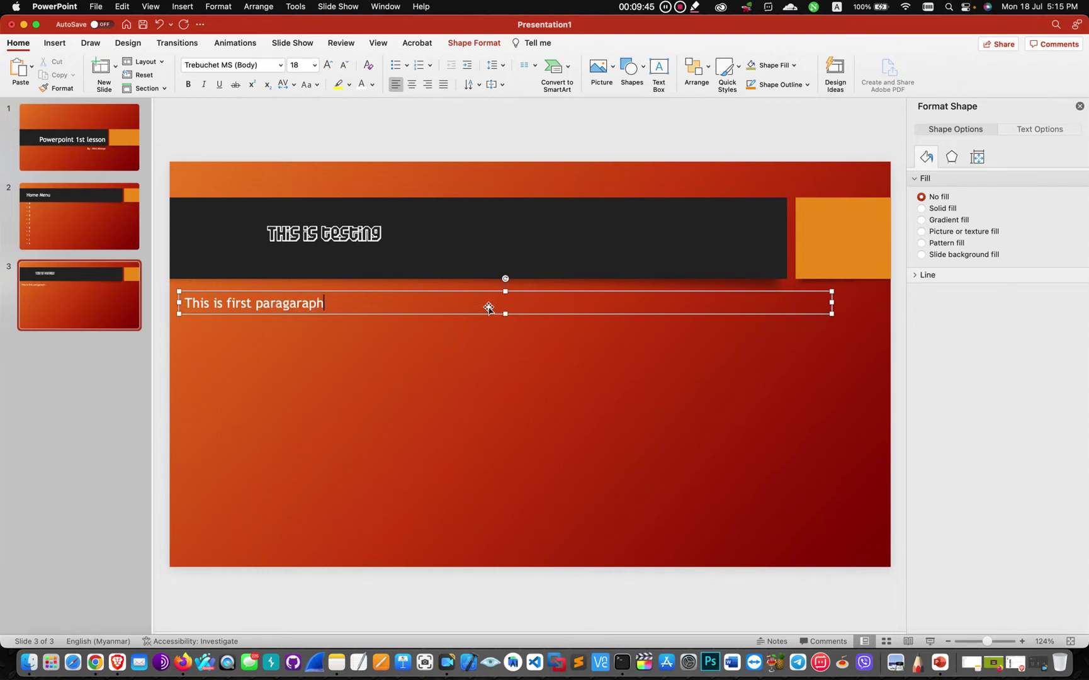
key("super+a")
key("super+c")
key("Right")
key("super+v")
key("super+v")
key("super+v")
key("super+v")
key("super+v")
key("super+v")
key("super+v")
key("super+v")
key("super+v")
key("super+v")
key("super+v")
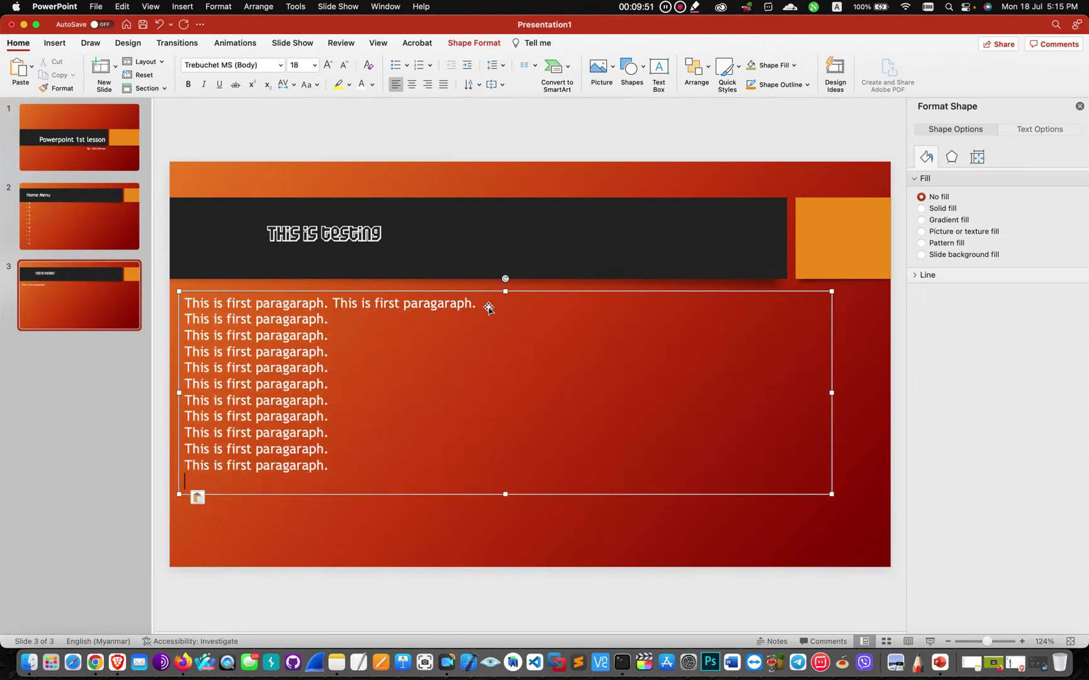
key("BackSpace")
key("BackSpace")
key("BackSpace")
key("BackSpace")
key("BackSpace")
key("BackSpace")
key("BackSpace")
key("BackSpace")
key("BackSpace")
key("BackSpace")
key("BackSpace")
key("BackSpace")
key("BackSpace")
key("BackSpace")
key("BackSpace")
key("BackSpace")
key("BackSpace")
key("BackSpace")
key("BackSpace")
key("BackSpace")
key("BackSpace")
key("BackSpace")
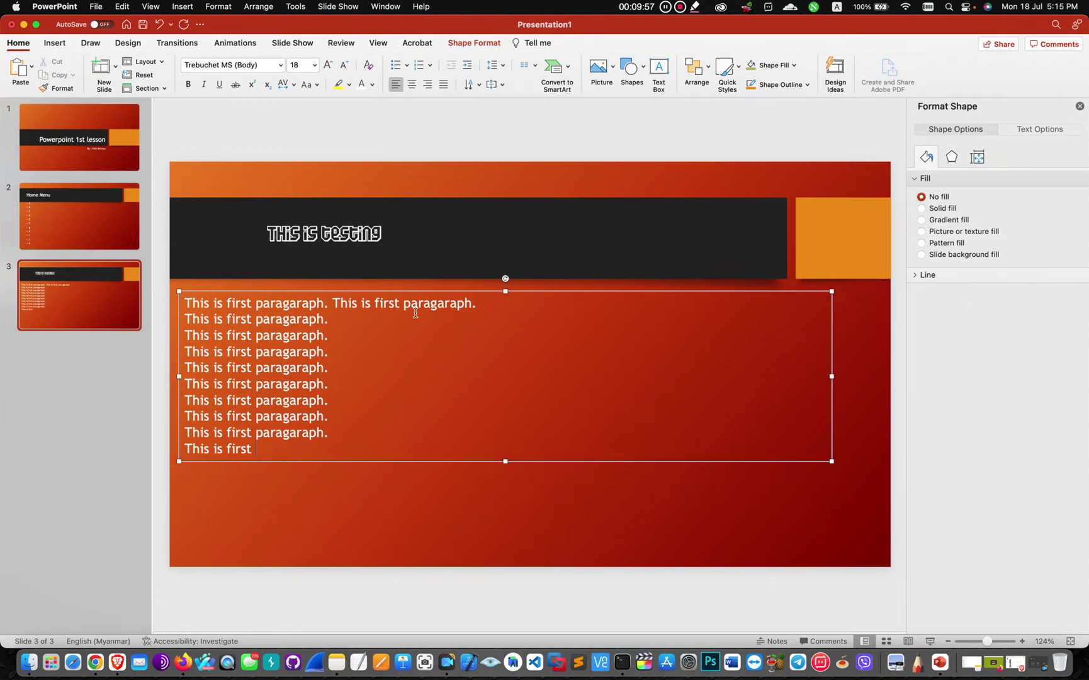
Trim the surplus pasted lines so the box holds the sentence on two lines
left_click(414, 314, "shift")
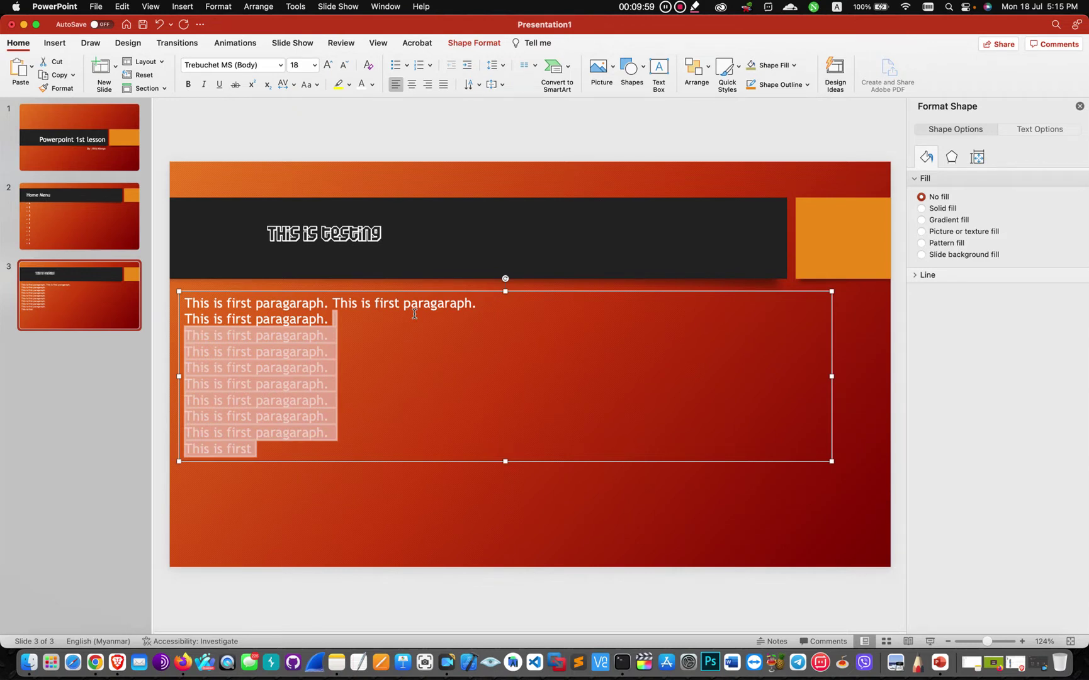
key("super+v")
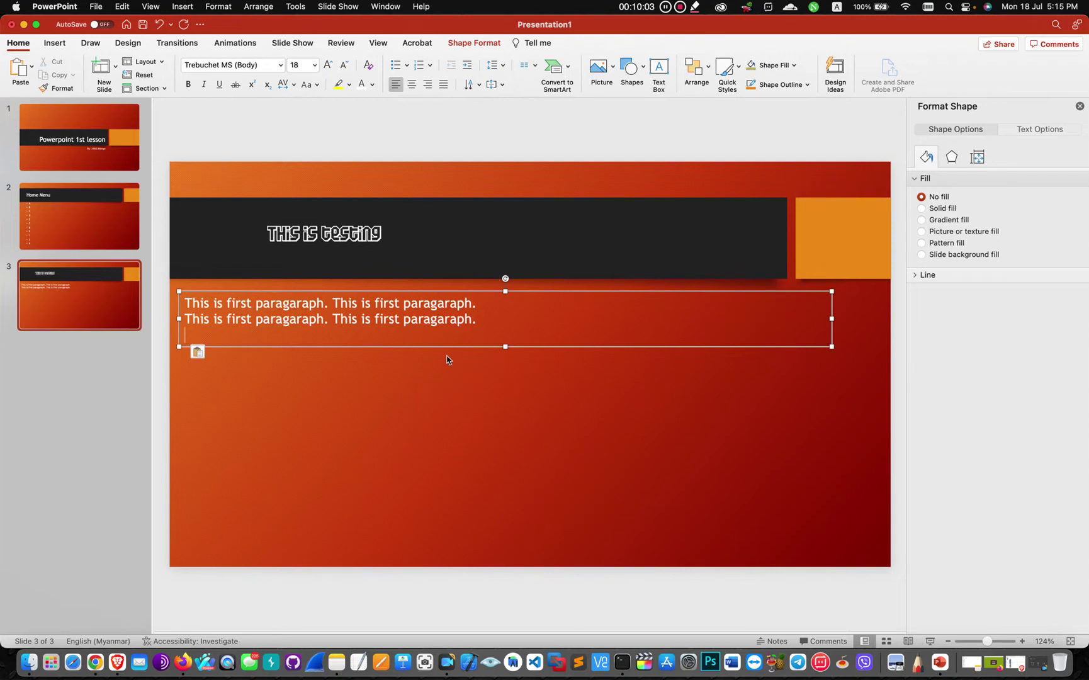
key("BackSpace")
left_click(479, 364)
left_click(433, 320)
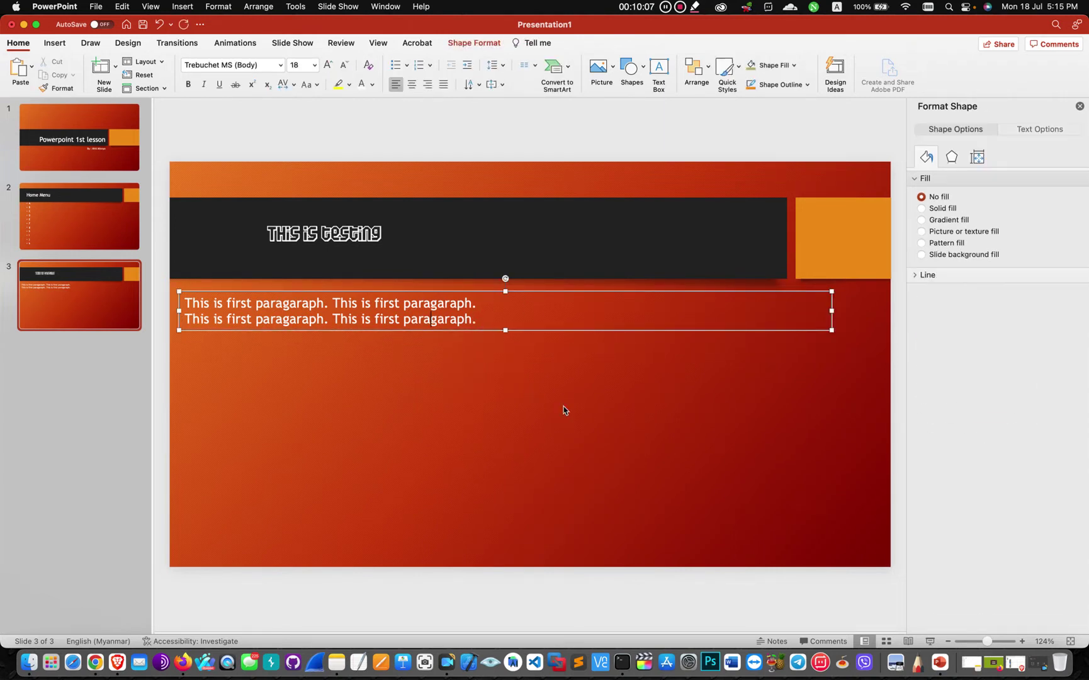
left_click(443, 390)
left_click(465, 320)
left_click(564, 293)
left_click(505, 401)
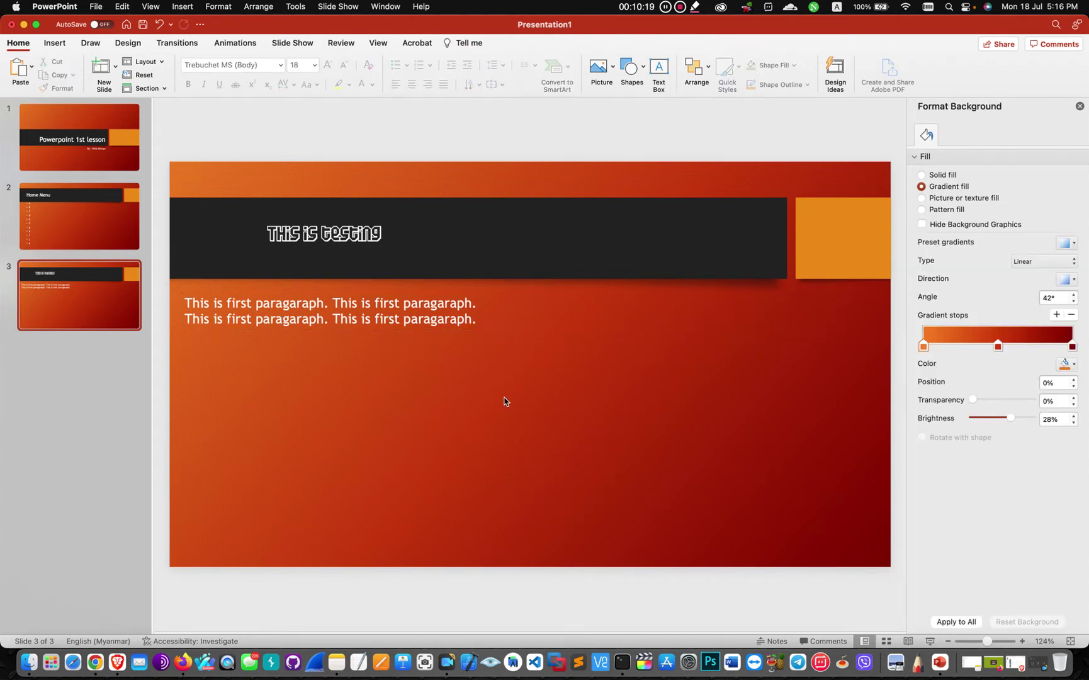
Paste a duplicate paragraph box below the first and change 'first' to 'second' in line one
key("super+v")
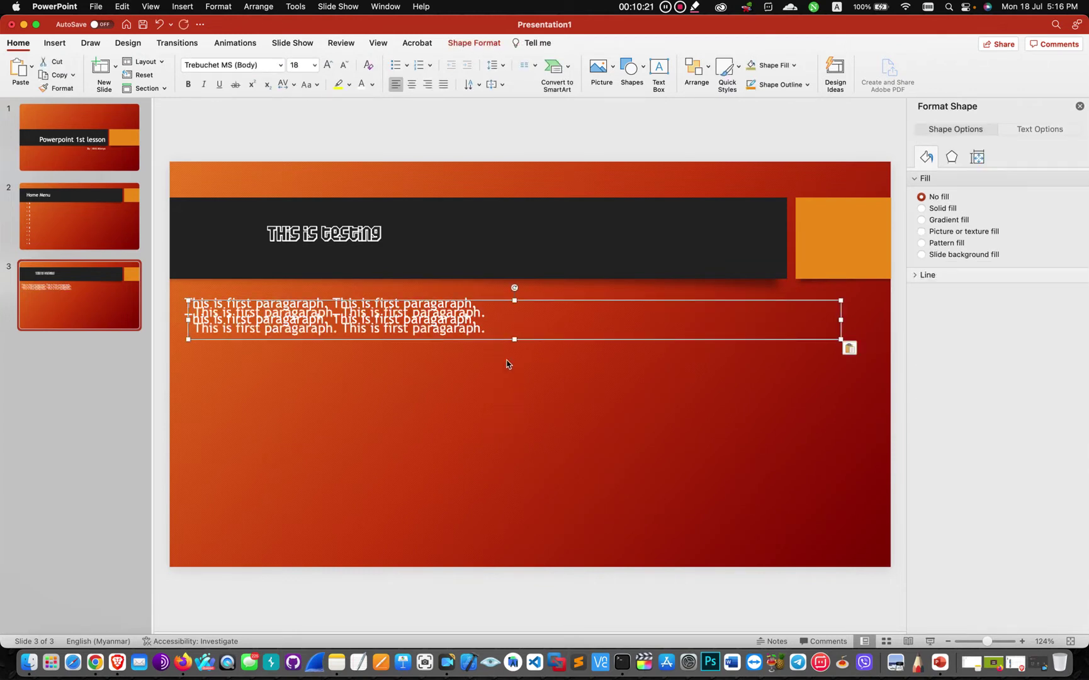
left_click_drag(529, 335, 523, 385)
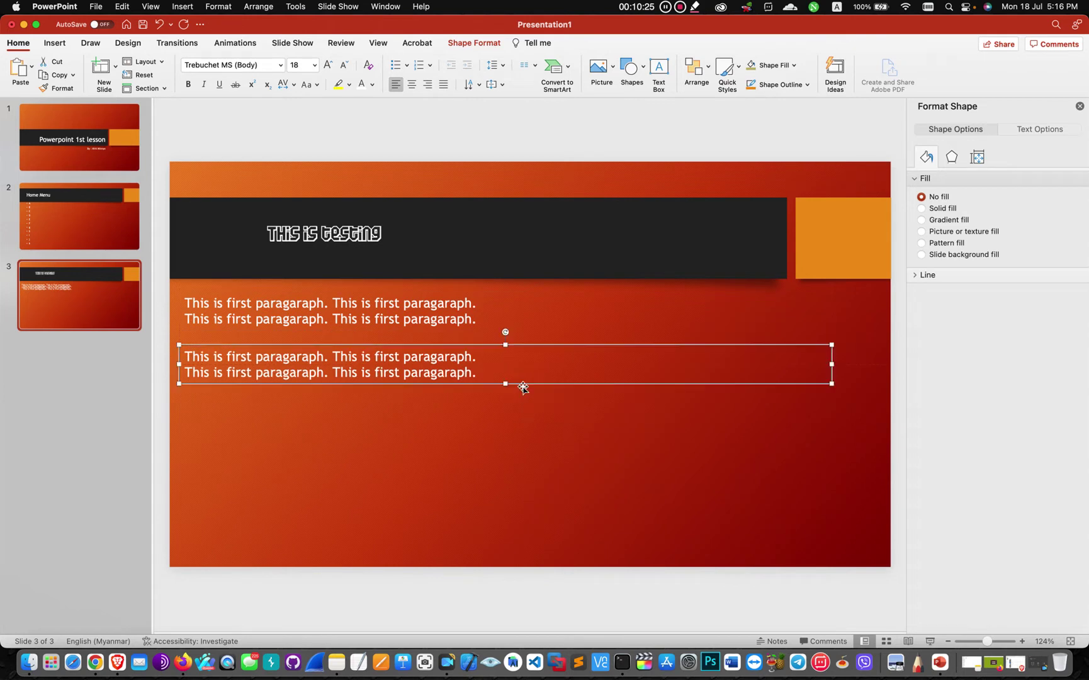
left_click(393, 361)
mouse_move(375, 357)
left_mouse_down()
mouse_move(418, 356)
mouse_move(389, 356)
mouse_move(400, 356)
left_mouse_up()
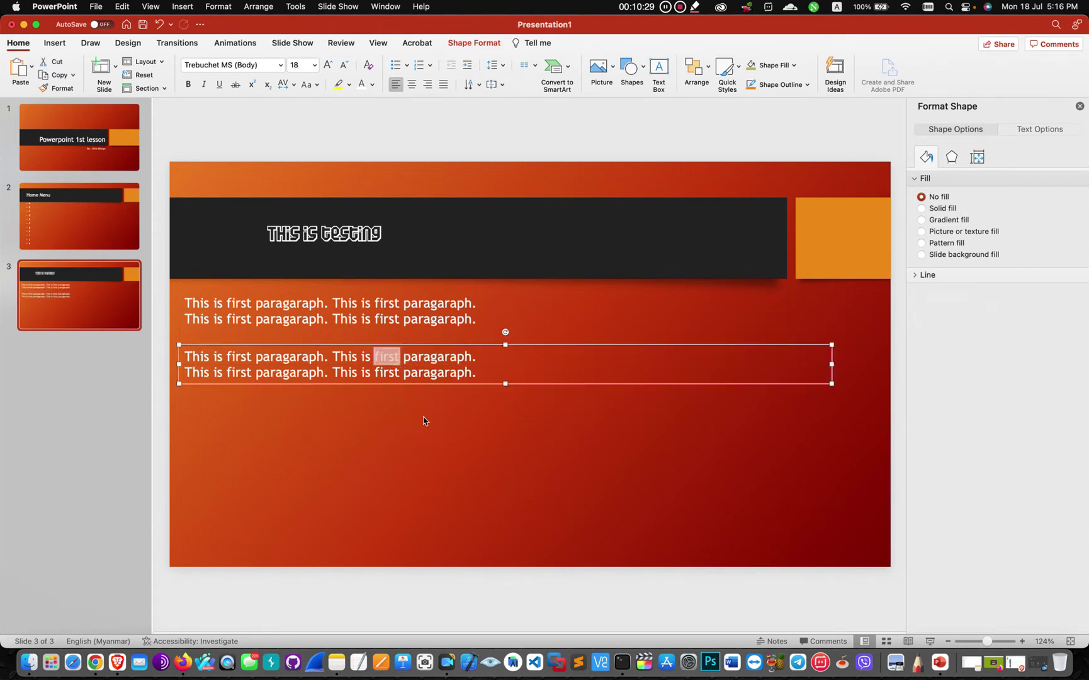
type("second")
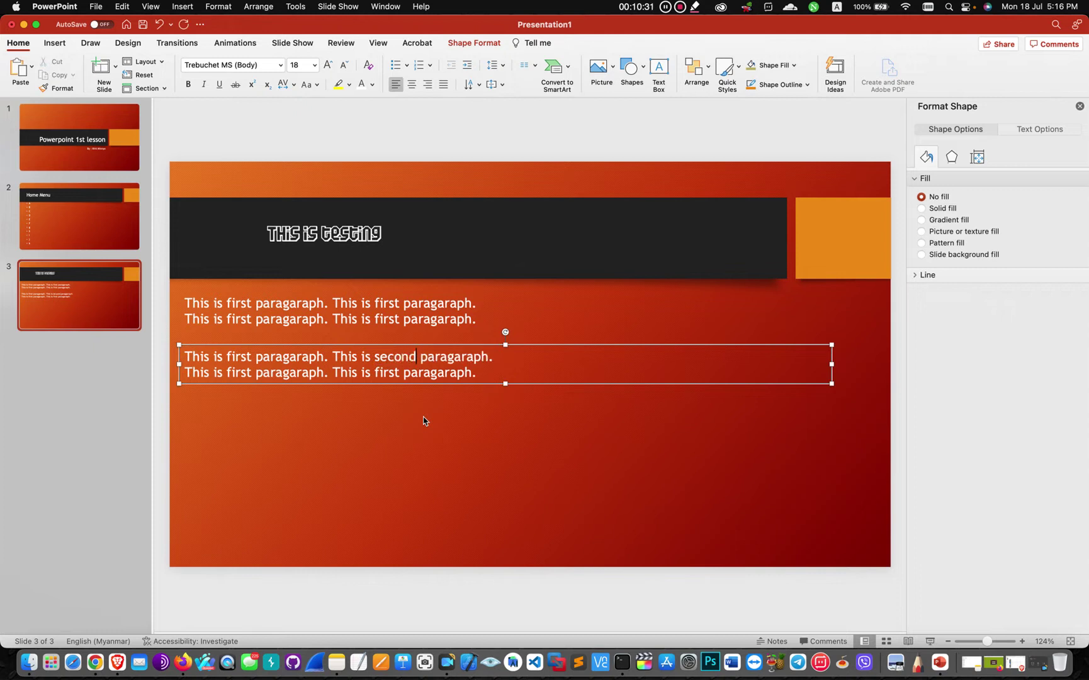
Join the box's lines and paste the merged line again so first and second sentences alternate
double_click(377, 372)
type("second")
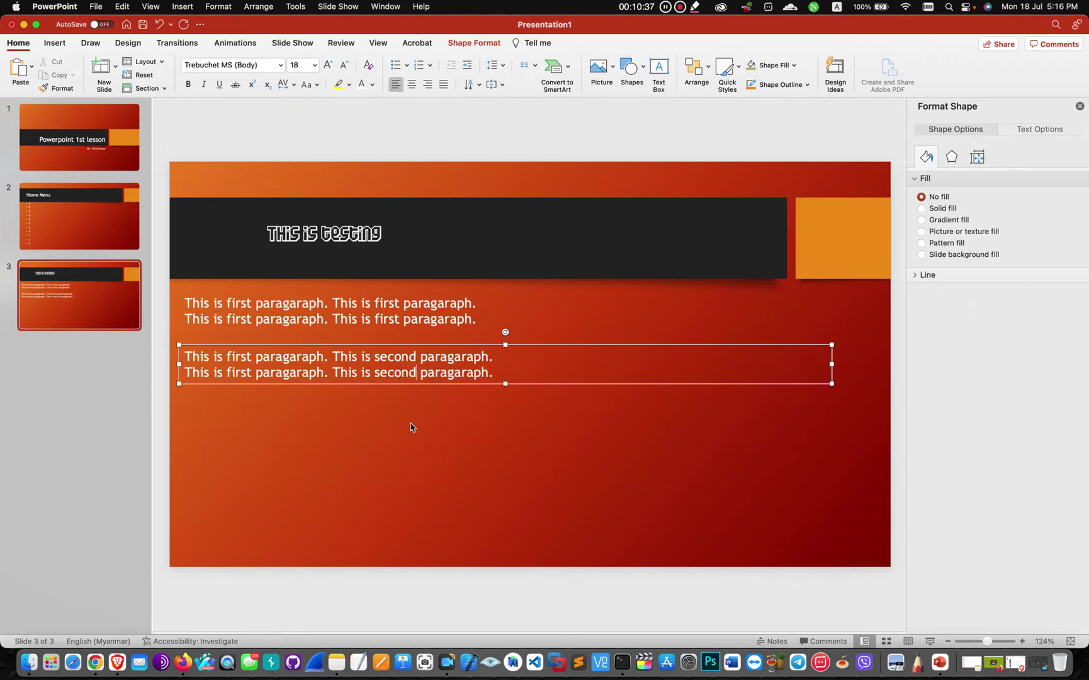
left_click(187, 371)
key("BackSpace")
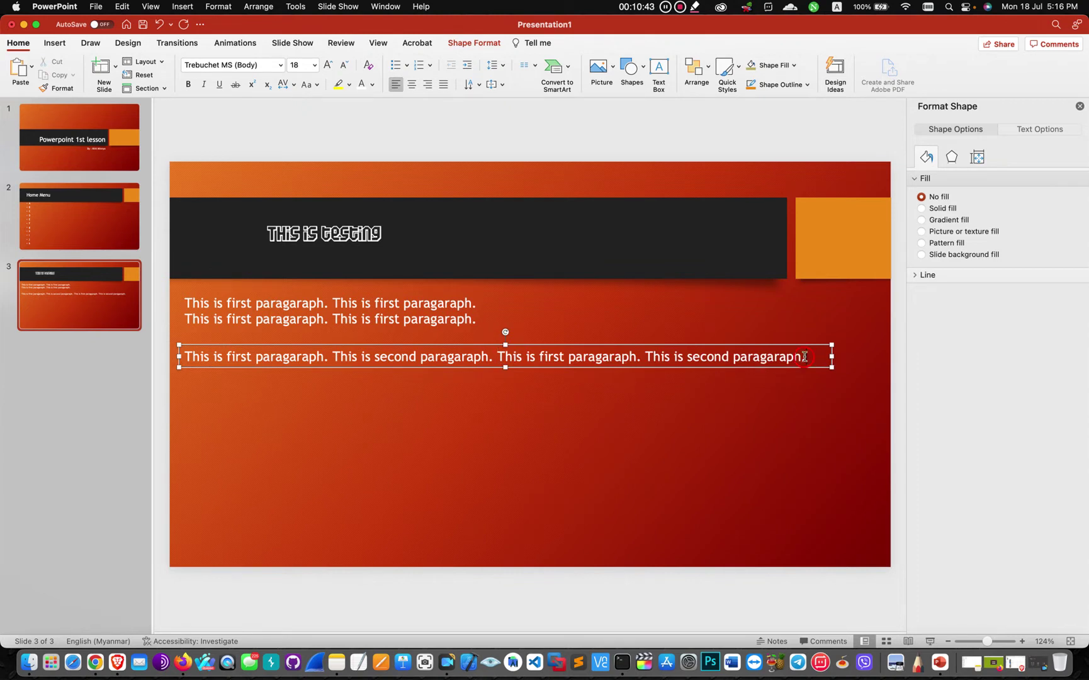
left_click_drag(804, 356, 50, 360)
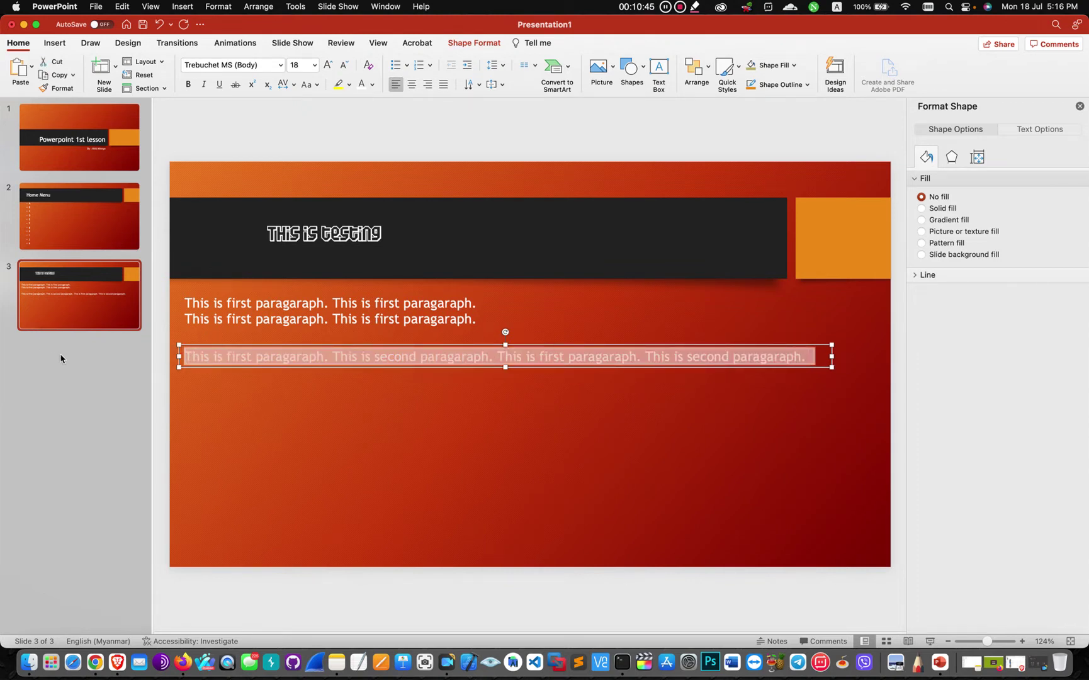
left_click(813, 356)
key("super+v")
type("v")
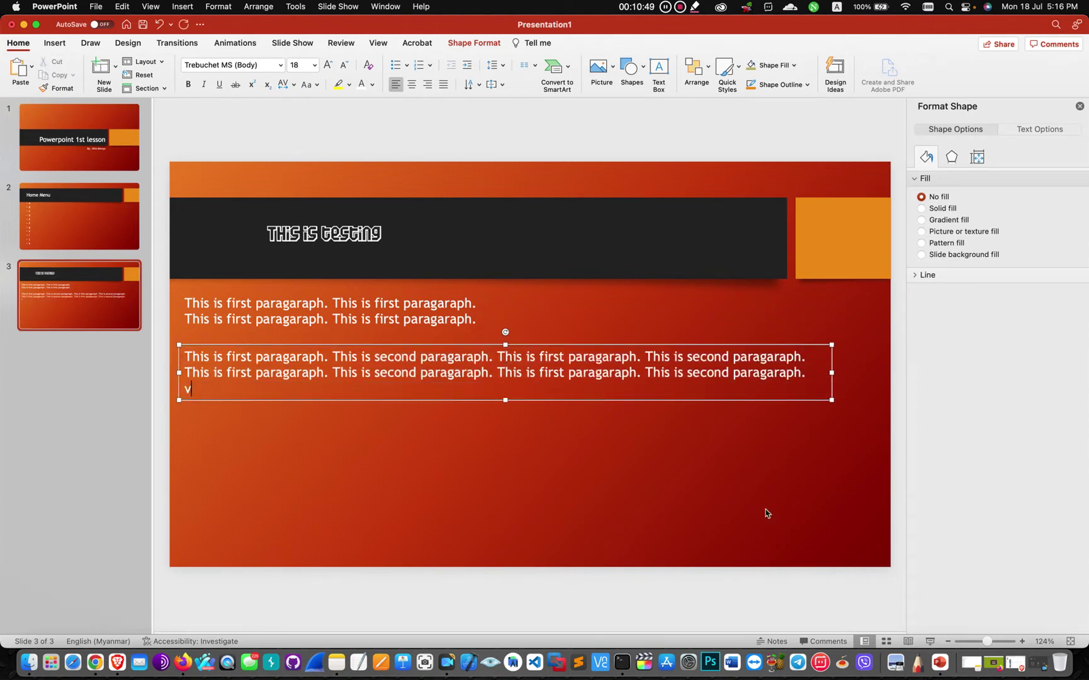
left_click(700, 473)
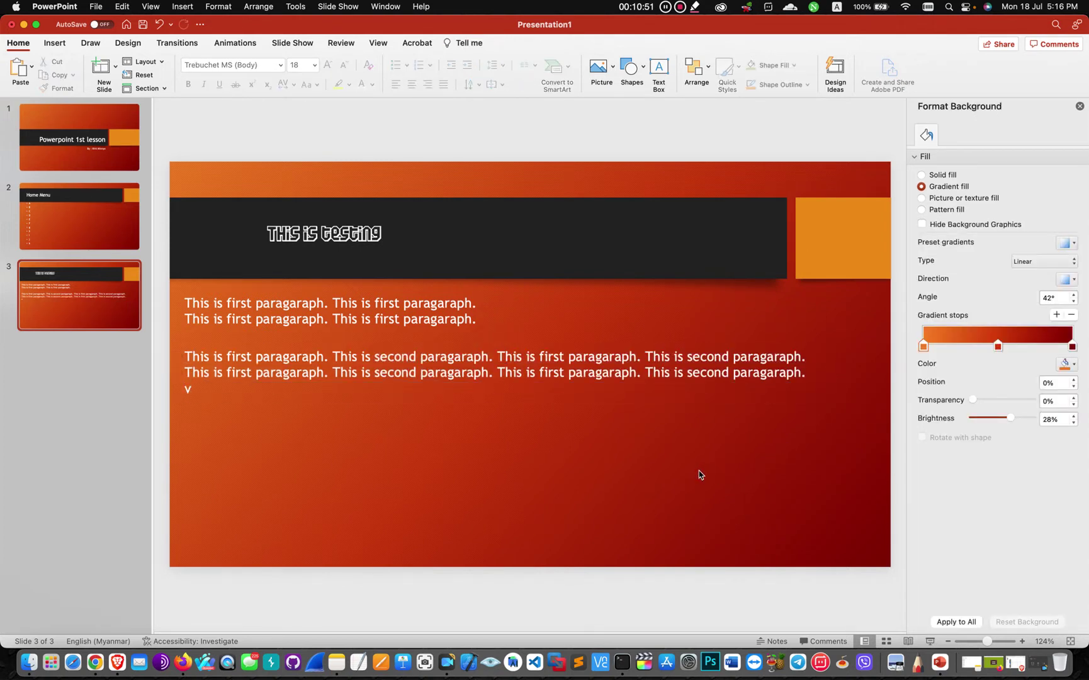
left_click(202, 393)
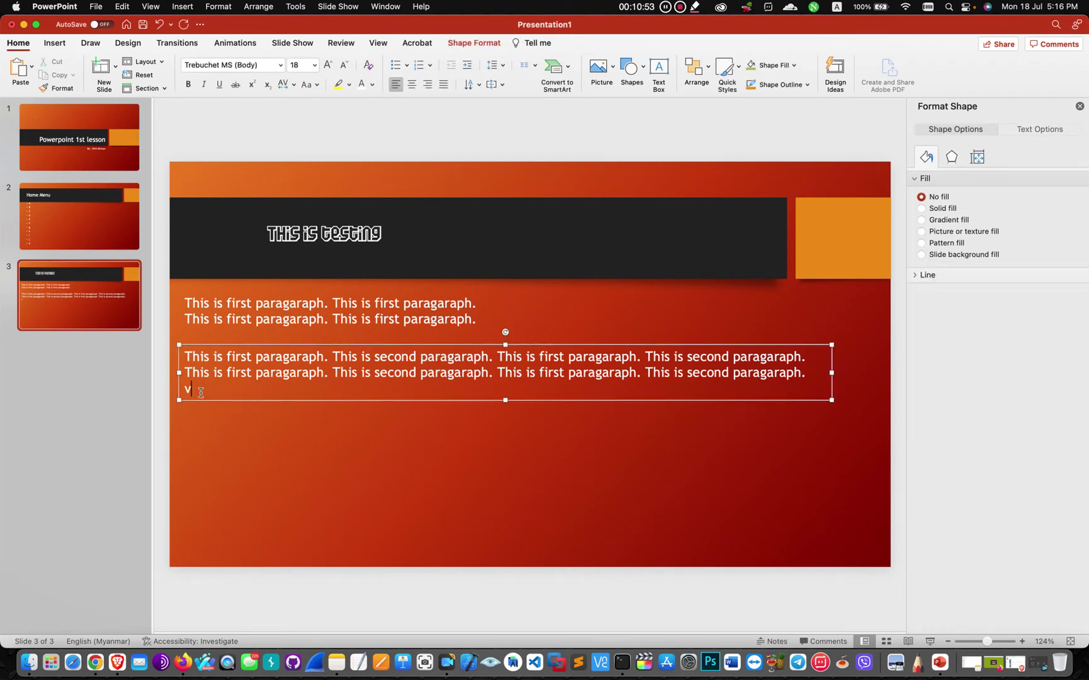
key("BackSpace")
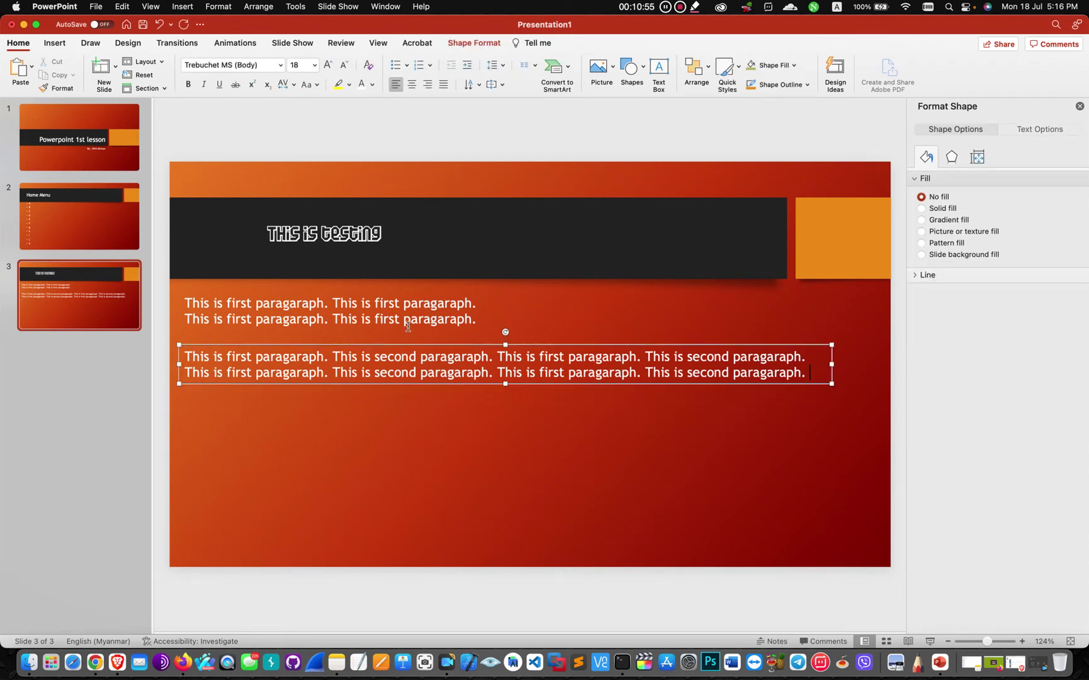
key("super+a")
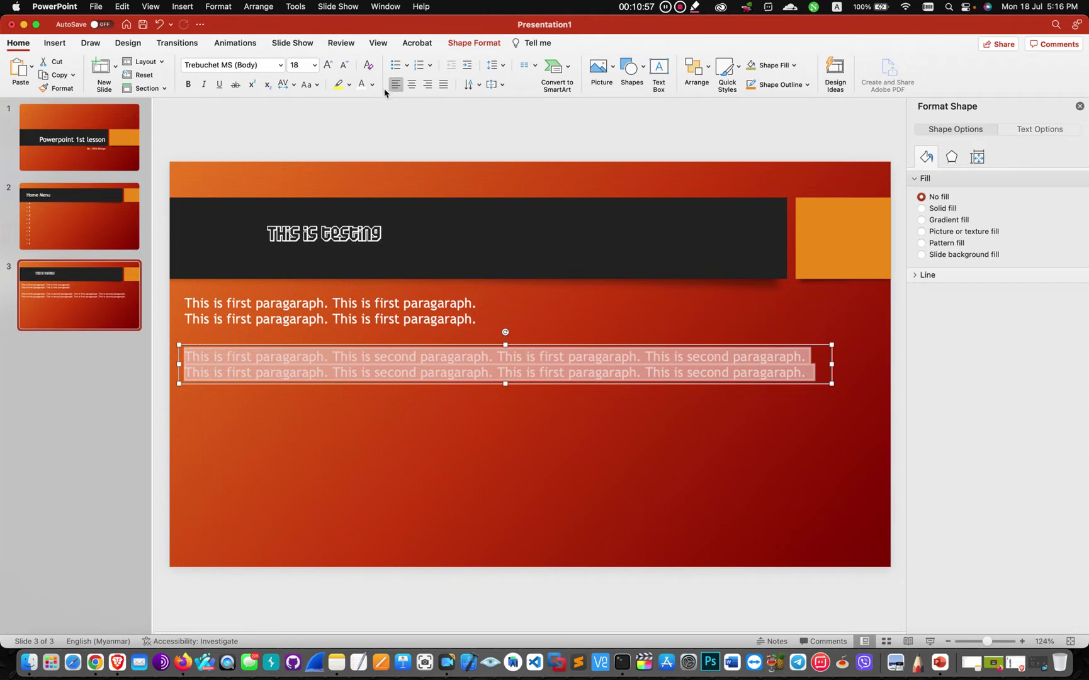
left_click(373, 84)
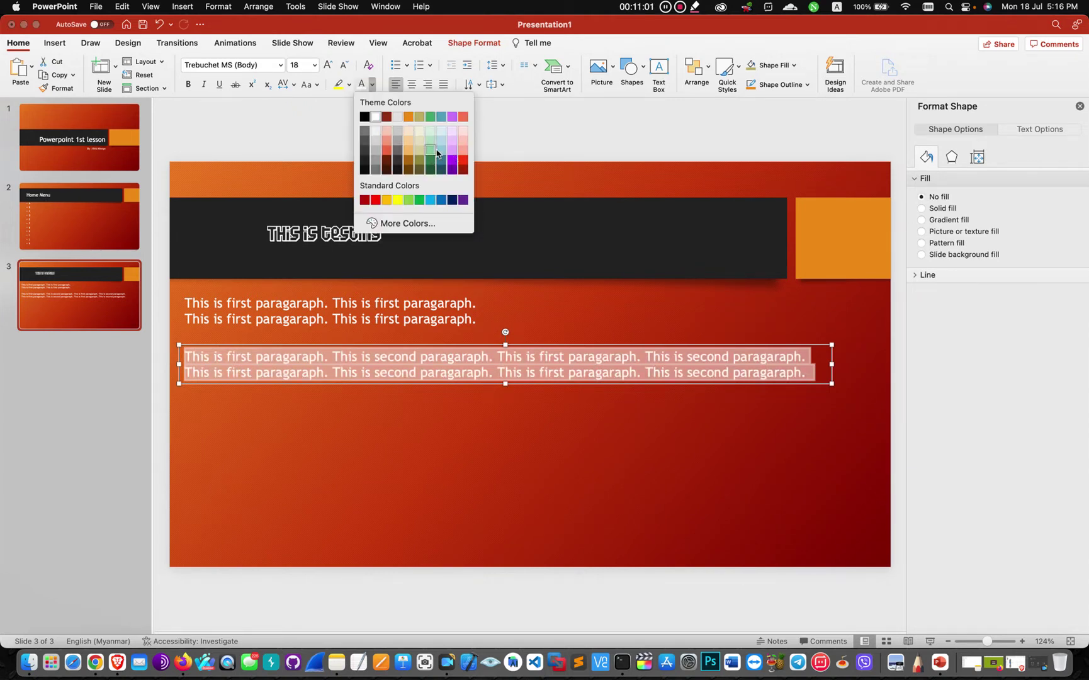
left_click(431, 153)
left_click(482, 429)
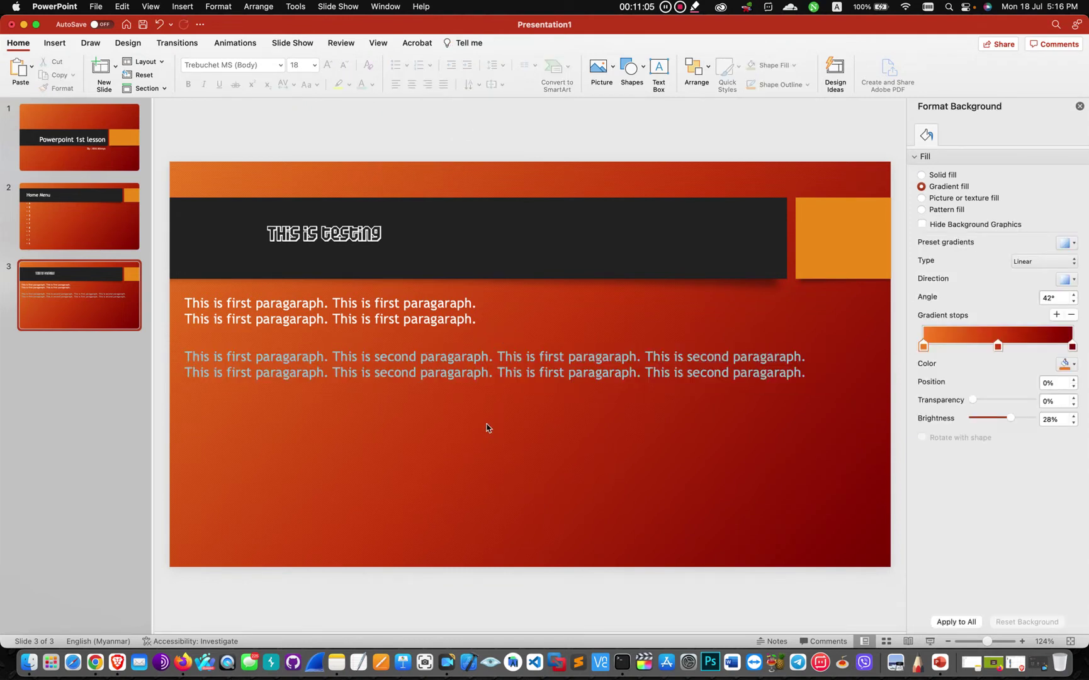
left_click(341, 320)
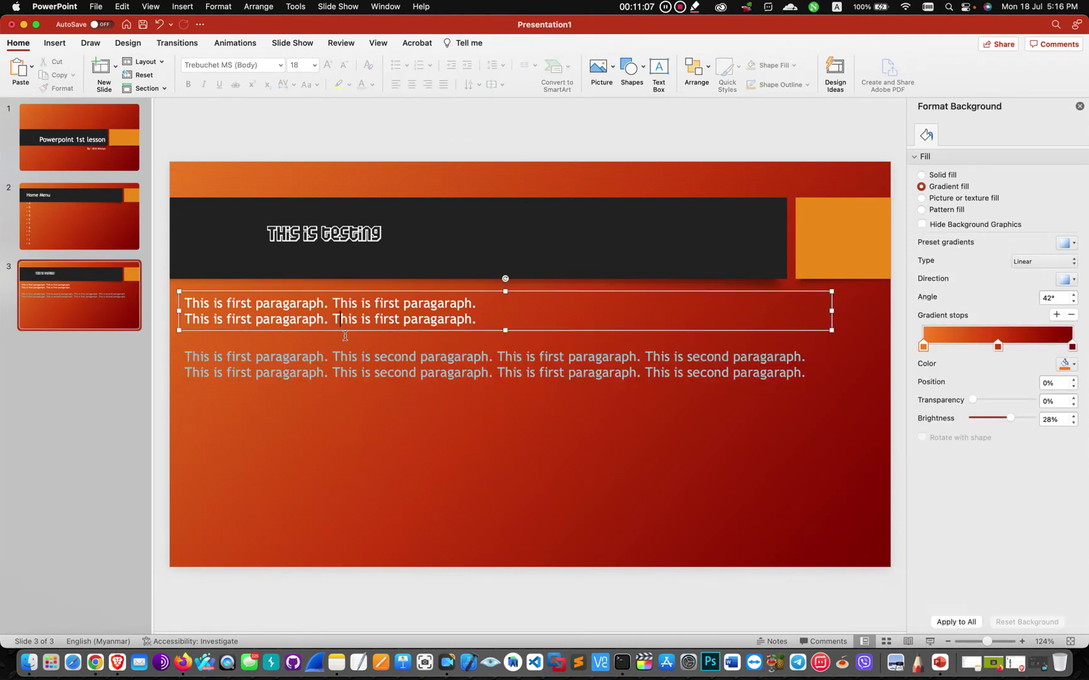
left_click(357, 357)
left_click(395, 419)
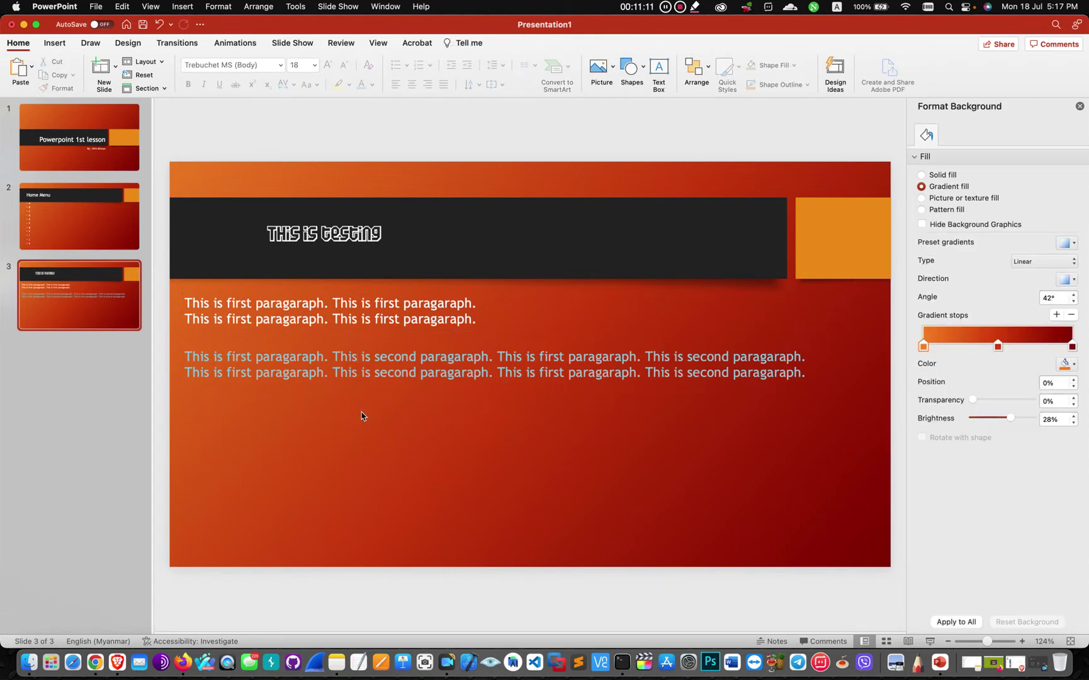
left_click(271, 318)
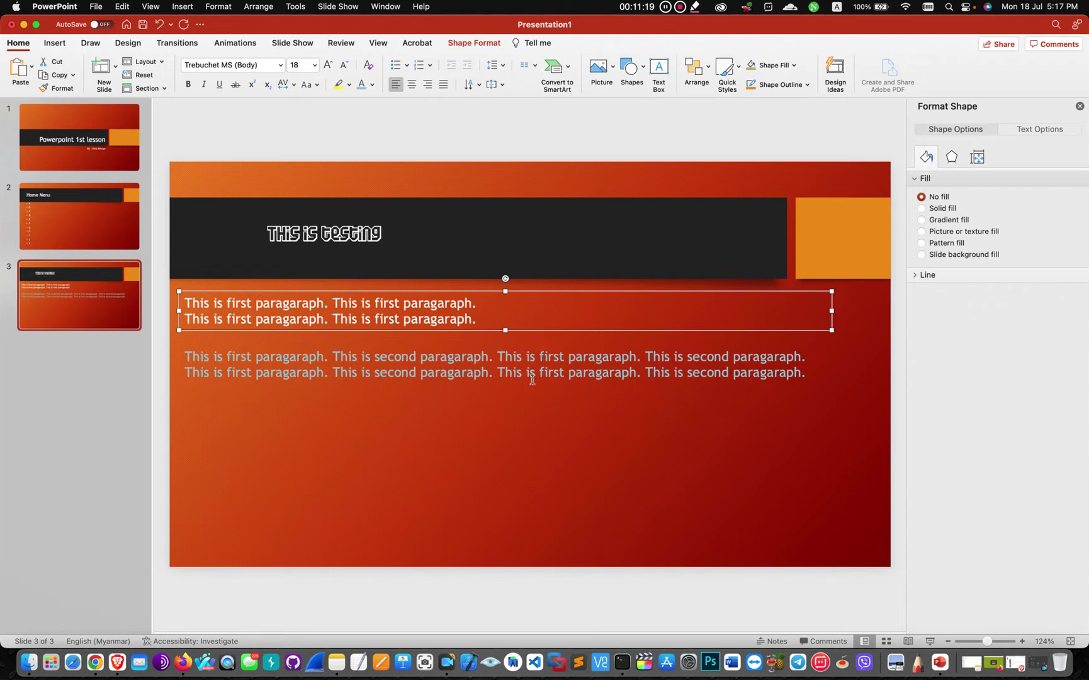
Copy both paragraph boxes and paste the copies below the originals on slide 3
left_click(534, 367)
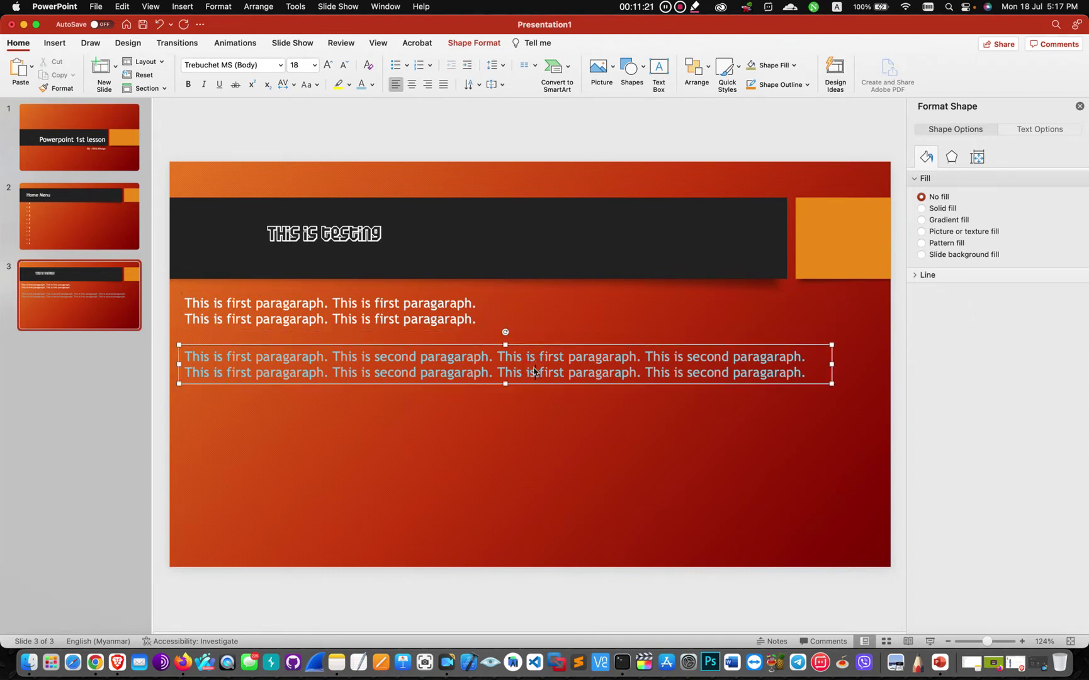
right_click(533, 368)
left_click(534, 318)
left_click(534, 318, "shift")
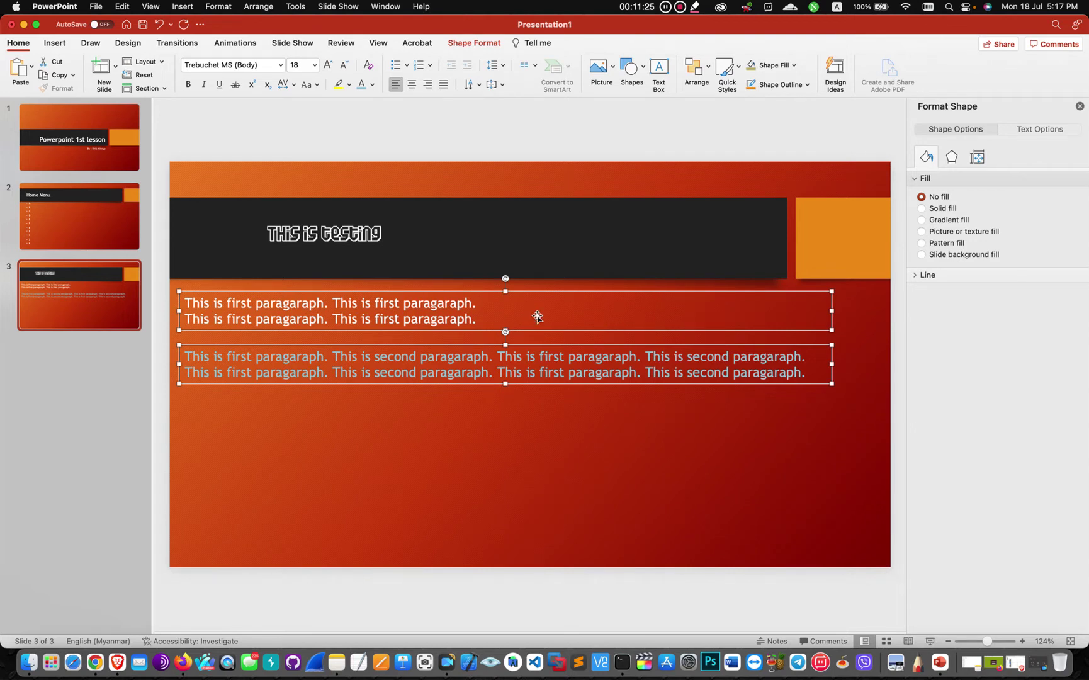
right_click(537, 316)
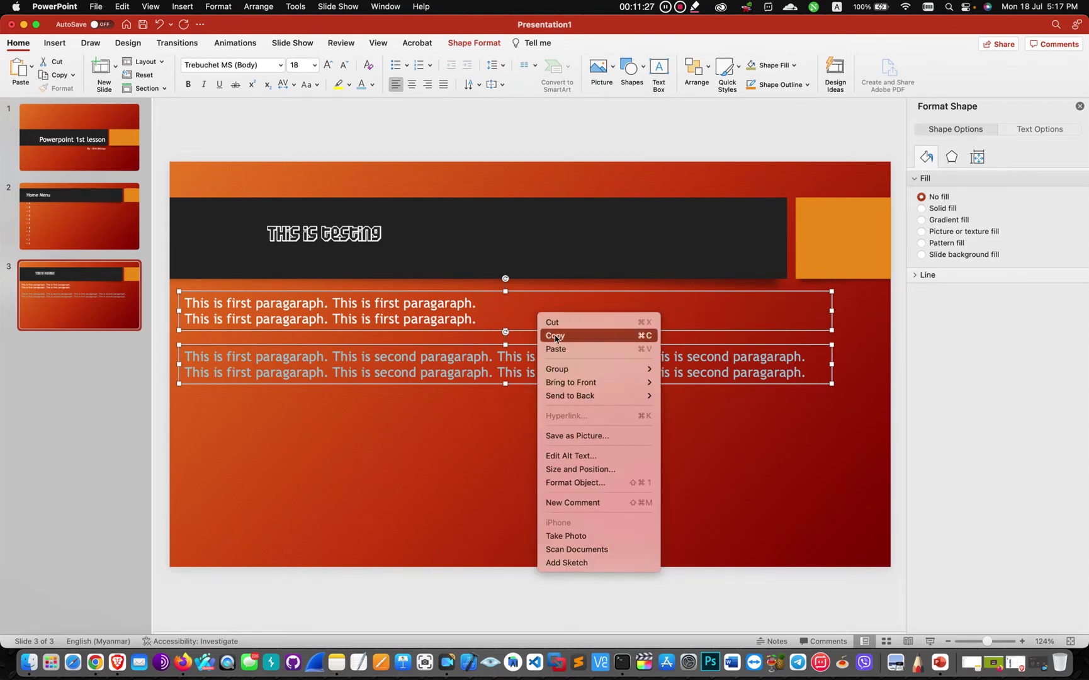
left_click(557, 337)
left_click(484, 451)
right_click(232, 420)
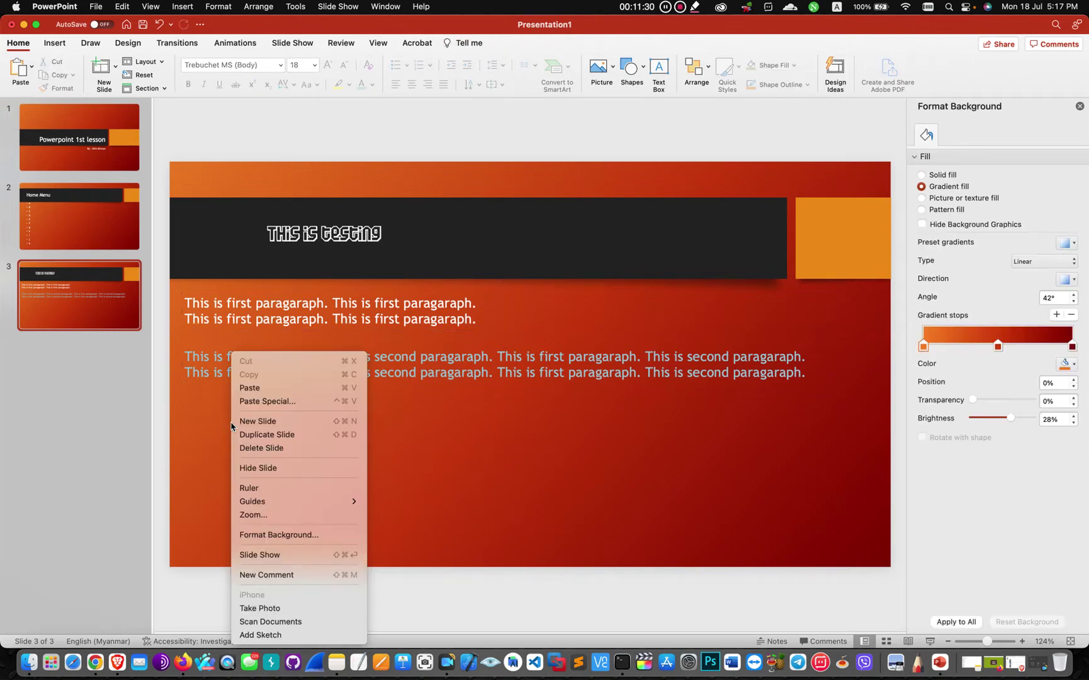
left_click(262, 388)
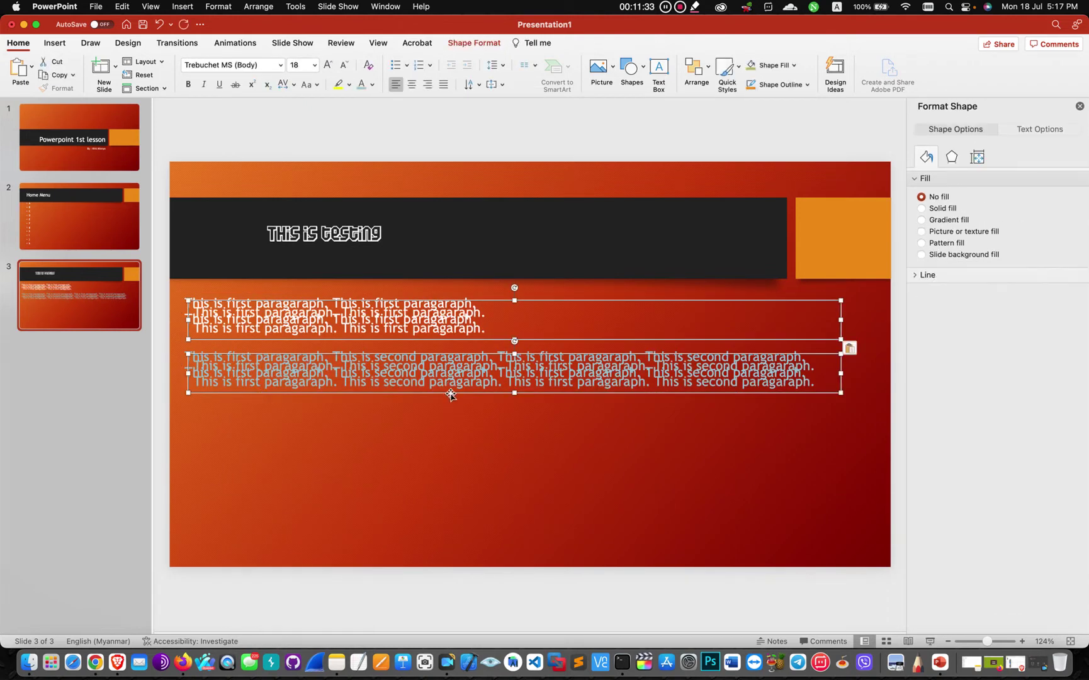
left_click_drag(451, 395, 440, 487)
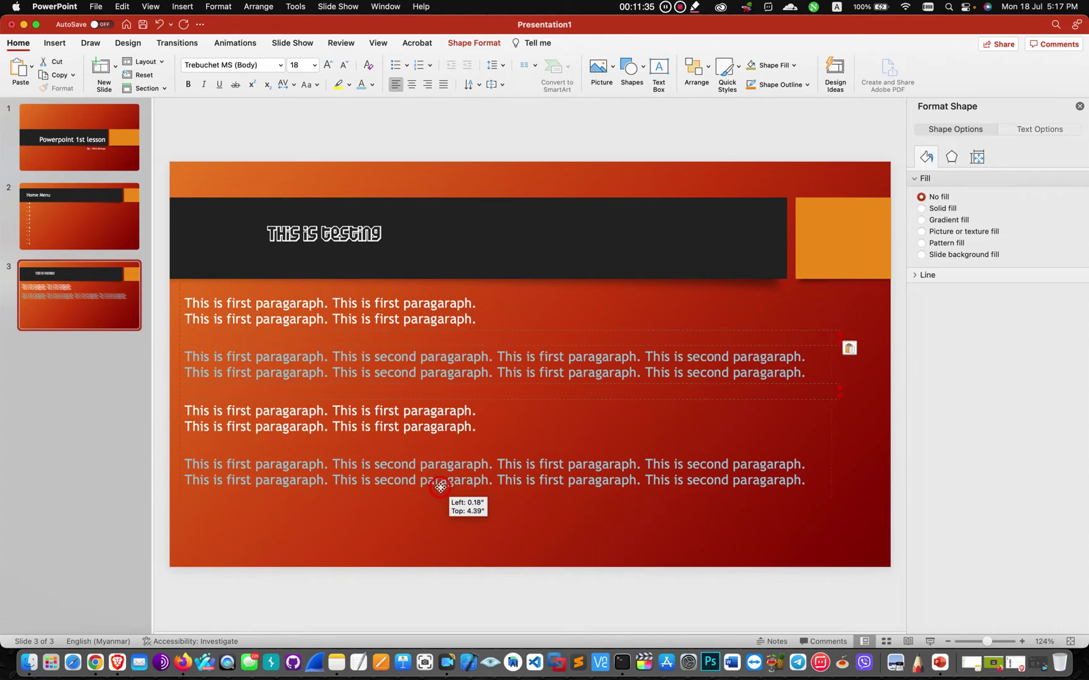
left_click(517, 325)
Replace 'first' with '3rd' in the third box and 'second' with '4th' in the fourth
left_click(409, 402)
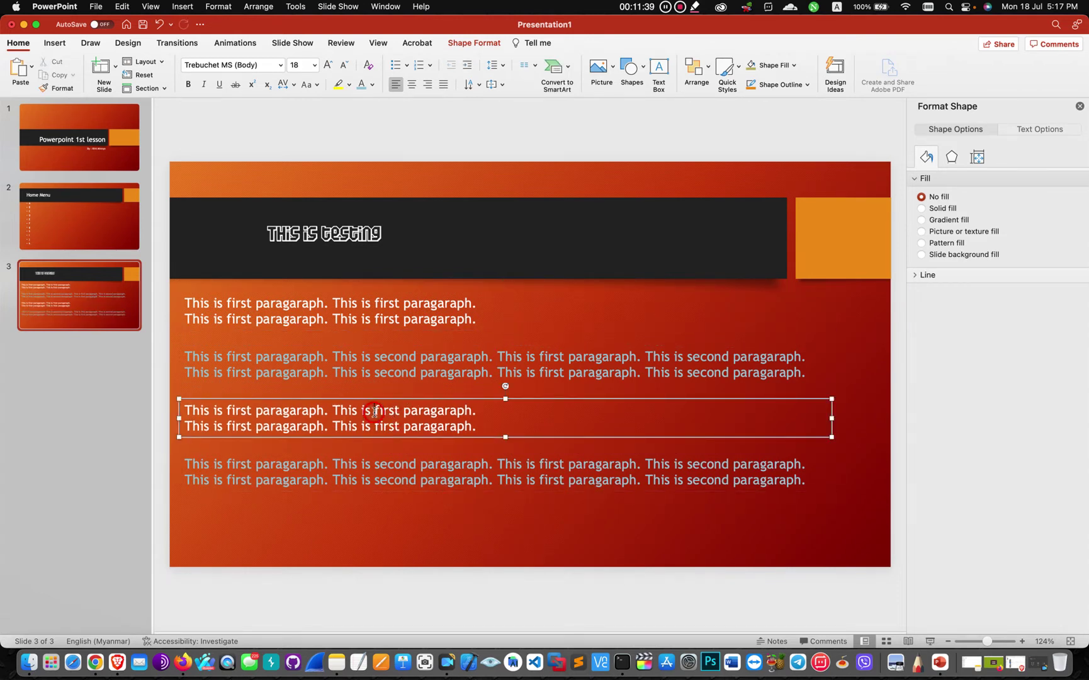
left_click_drag(374, 410, 401, 410)
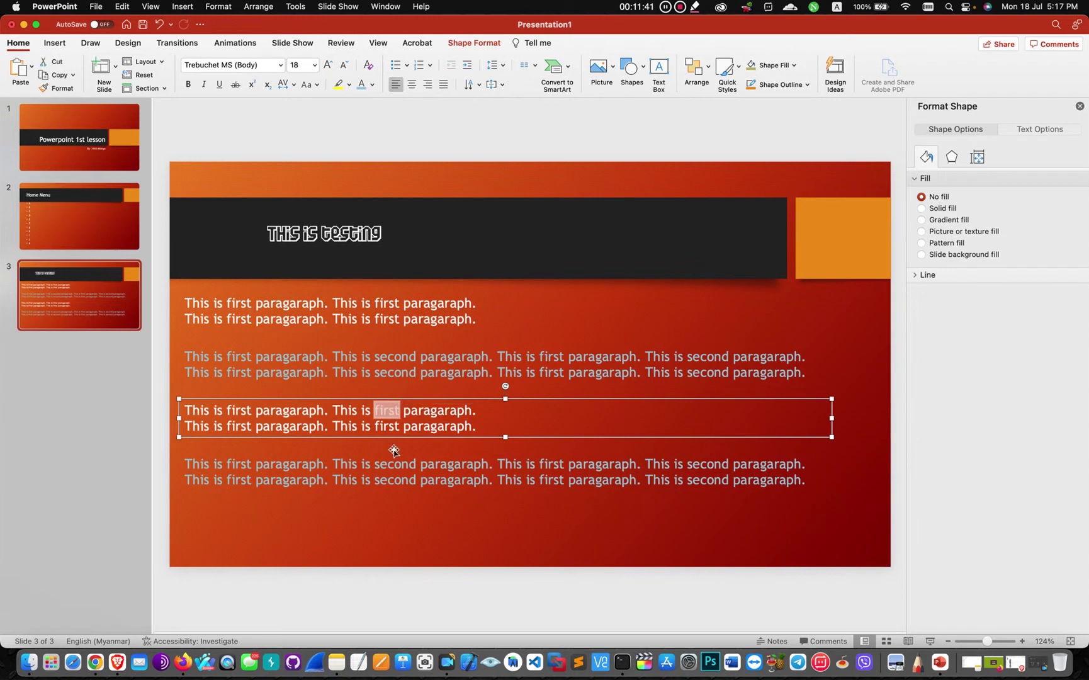
type("3rd")
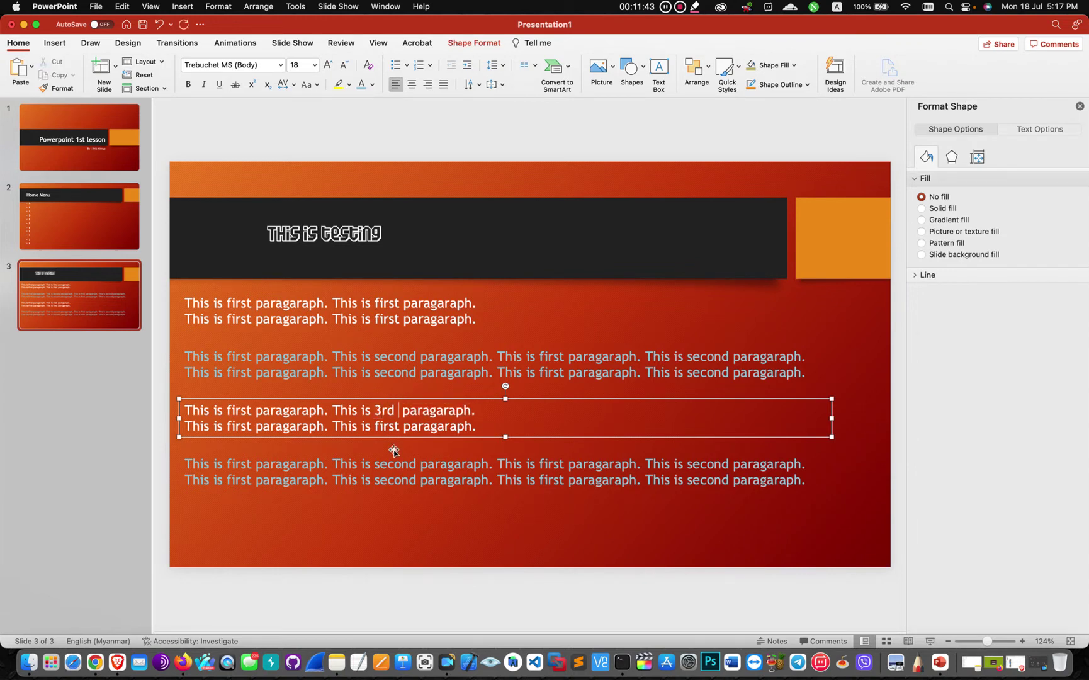
left_click_drag(401, 426, 375, 426)
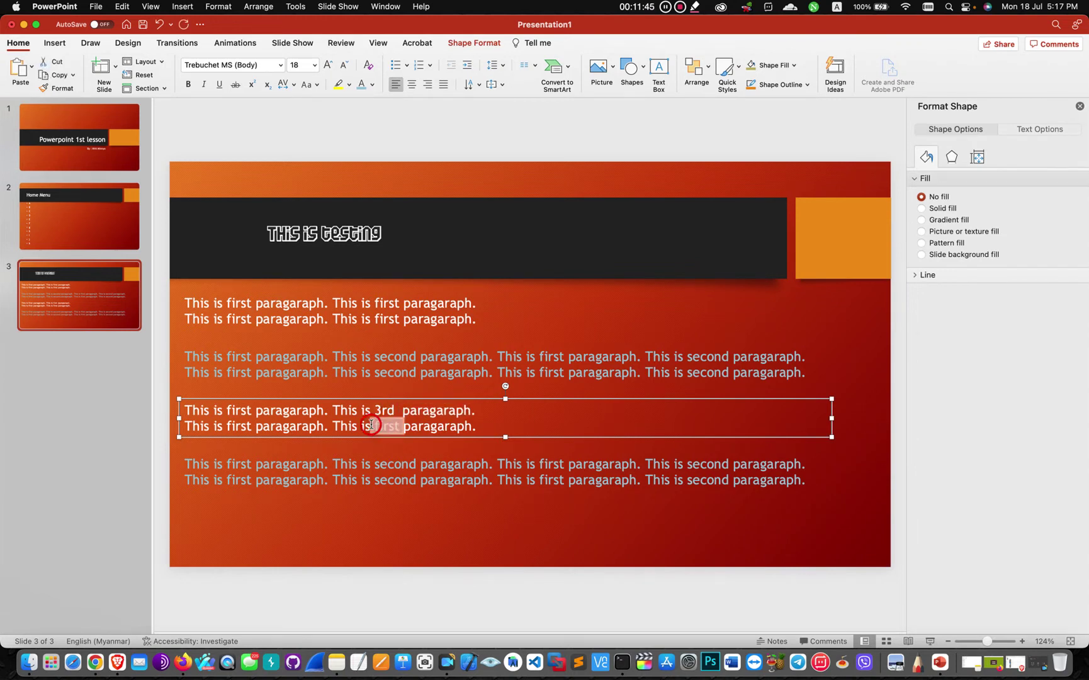
type("3rd")
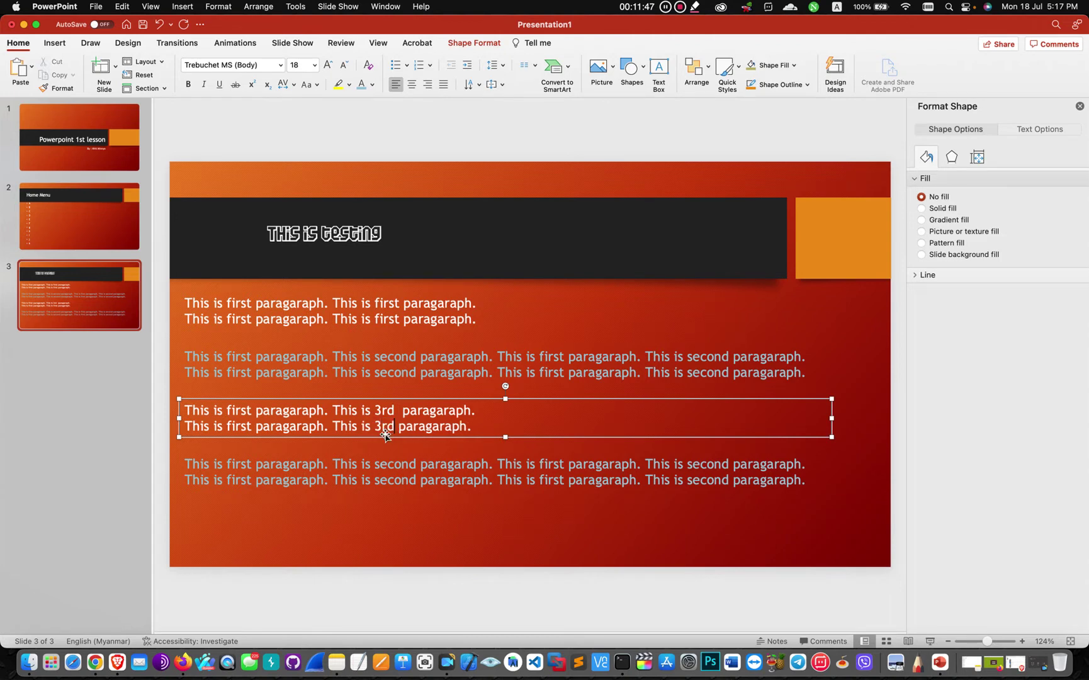
left_click(387, 464)
left_click_drag(377, 466, 418, 469)
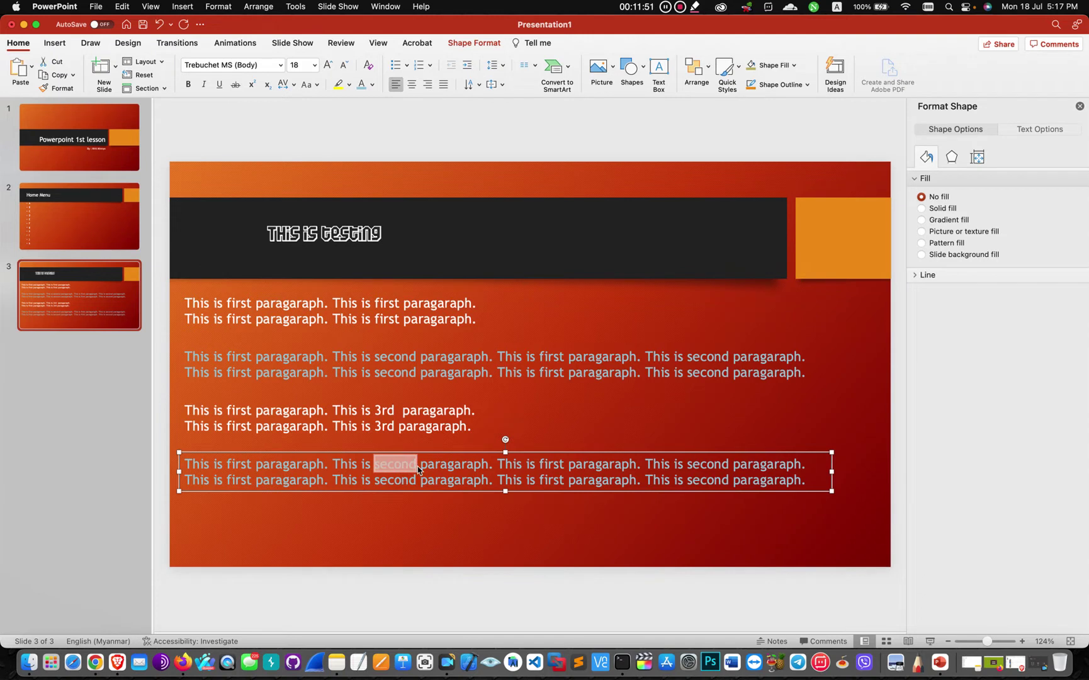
type("4th")
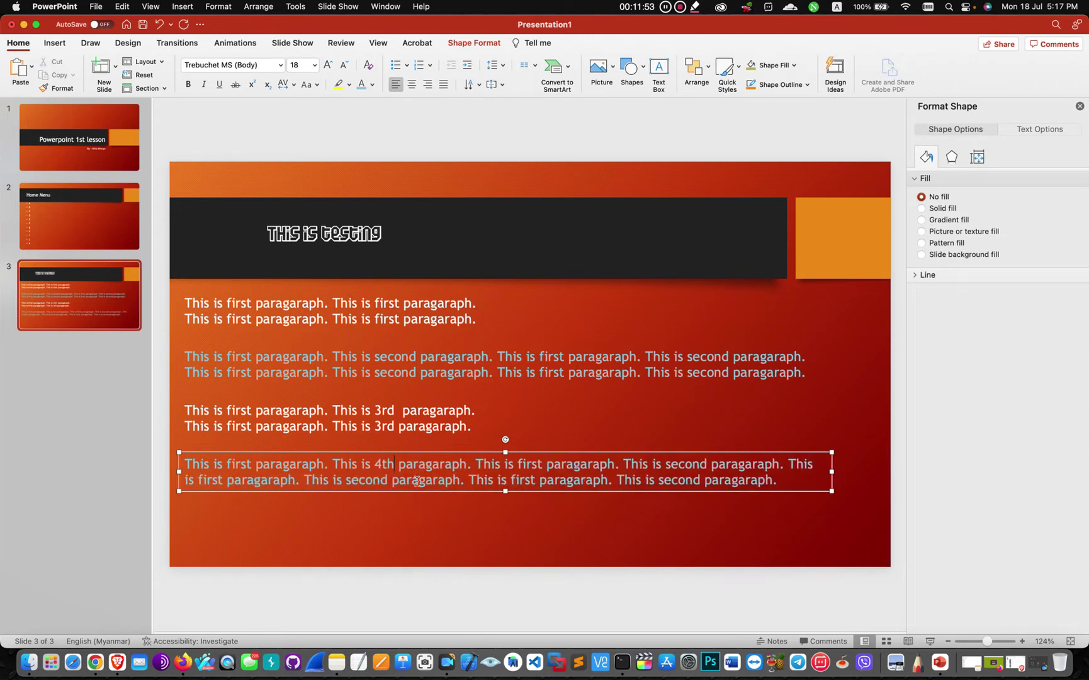
left_click(414, 513)
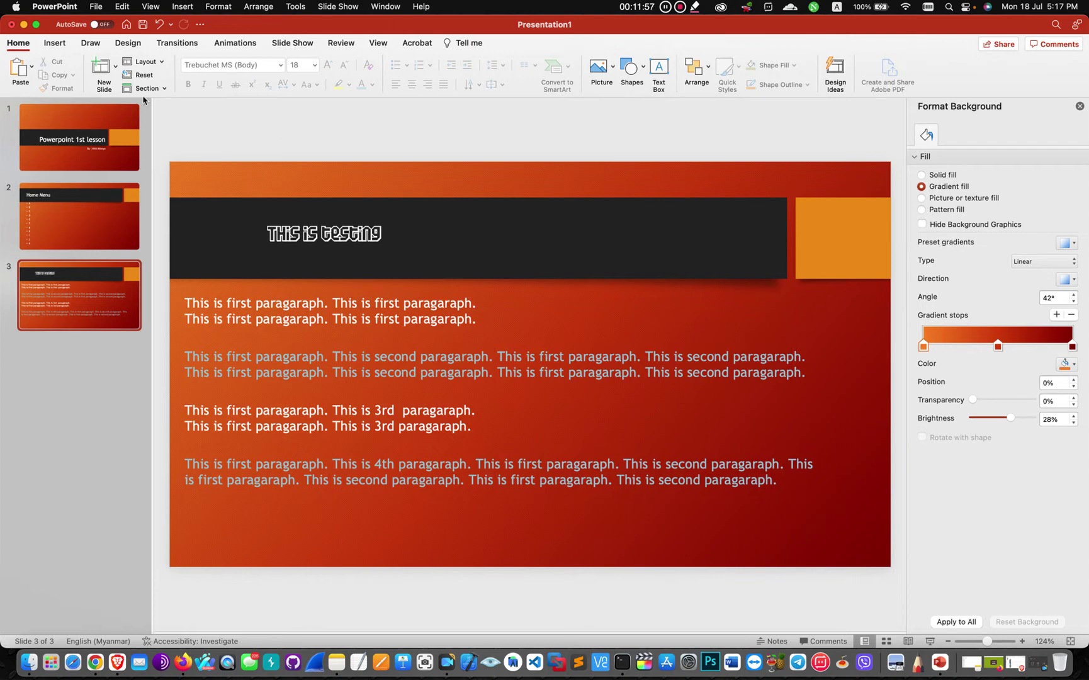
Save the presentation to the Desktop as 1st.pptx and close the Format Background pane
left_click(94, 7)
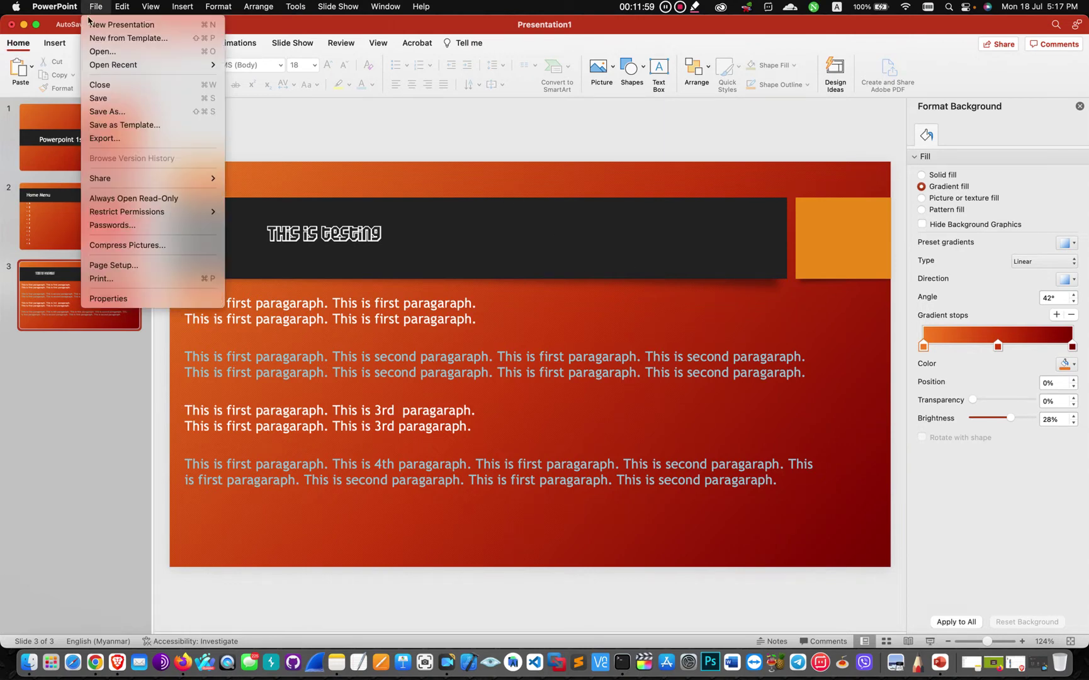
left_click(263, 165)
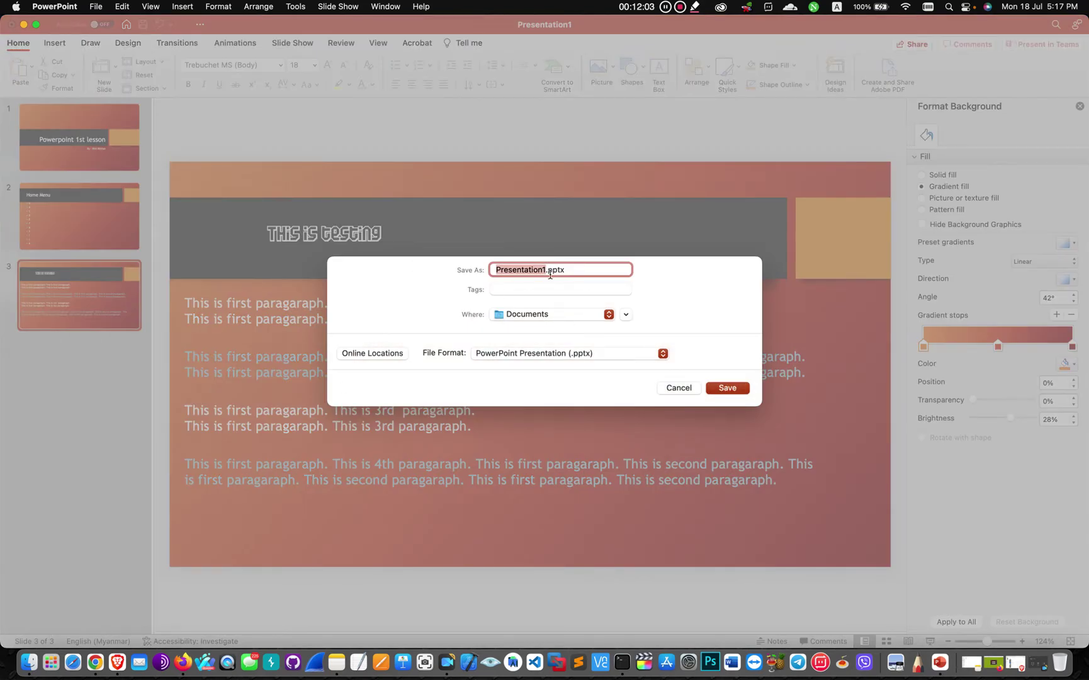
left_click(626, 314)
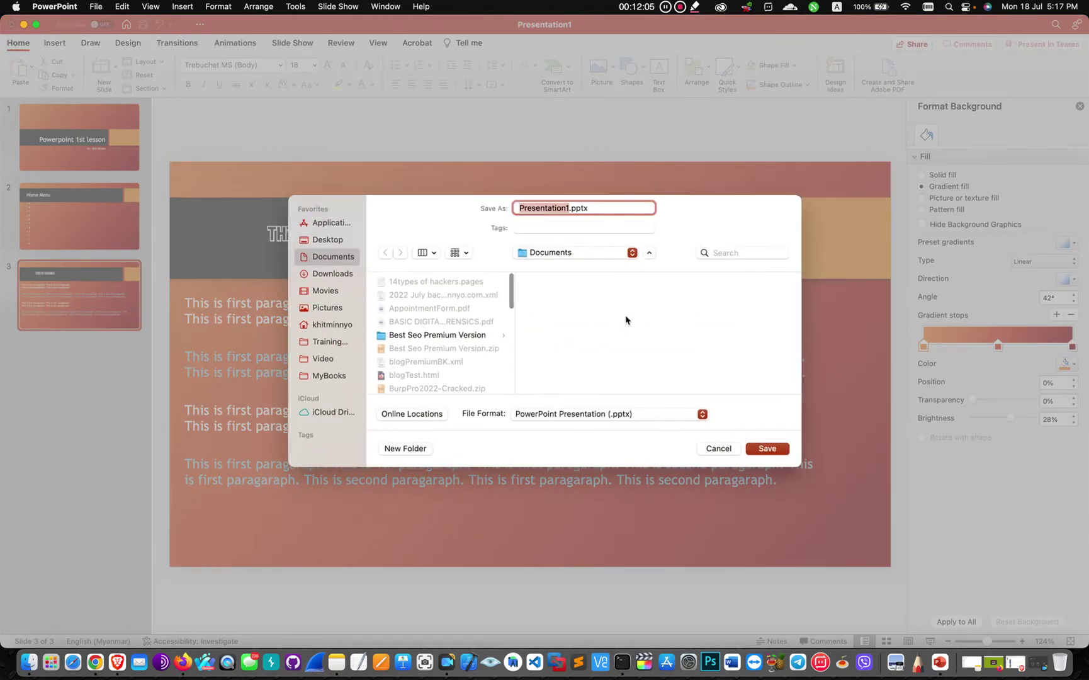
left_click(326, 244)
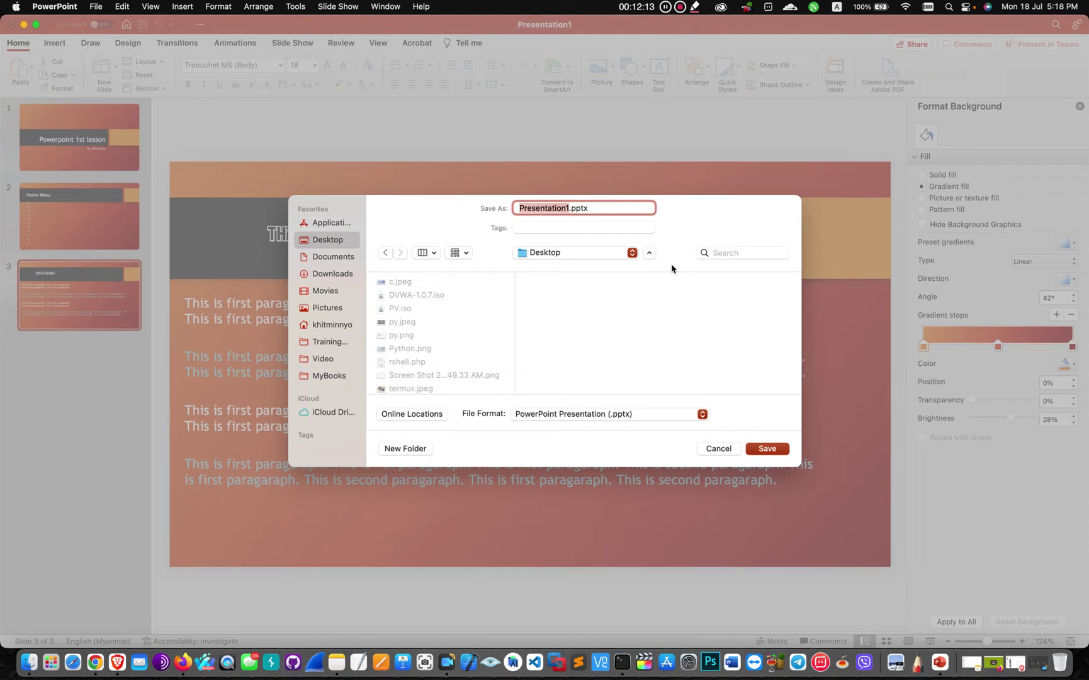
type("1st")
left_click(769, 449)
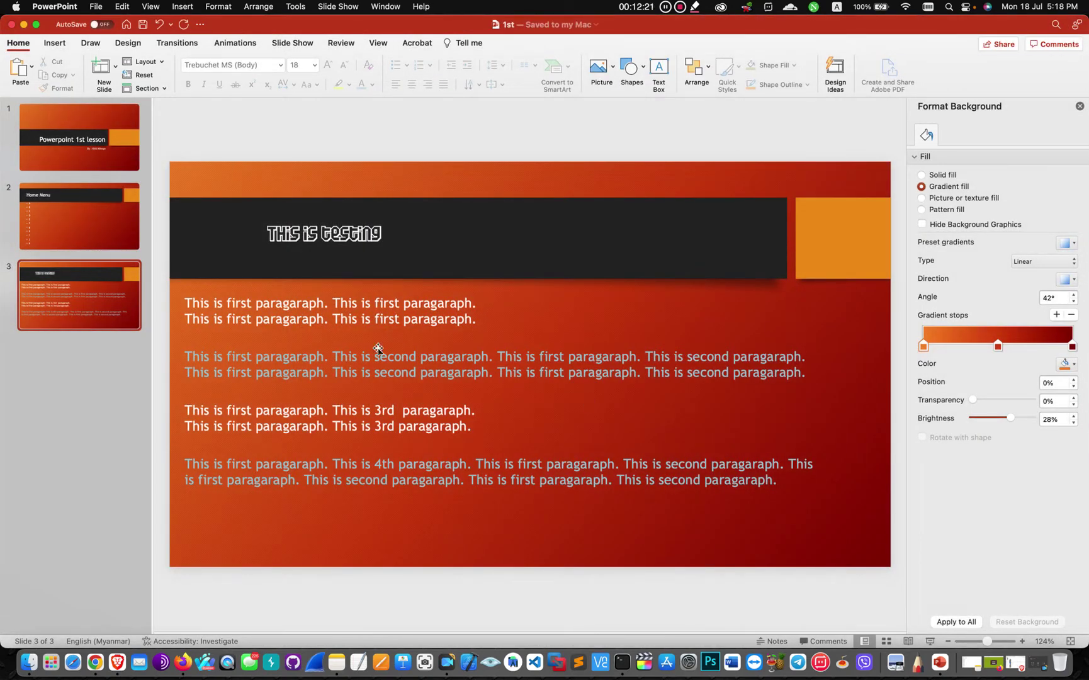
left_click(1080, 107)
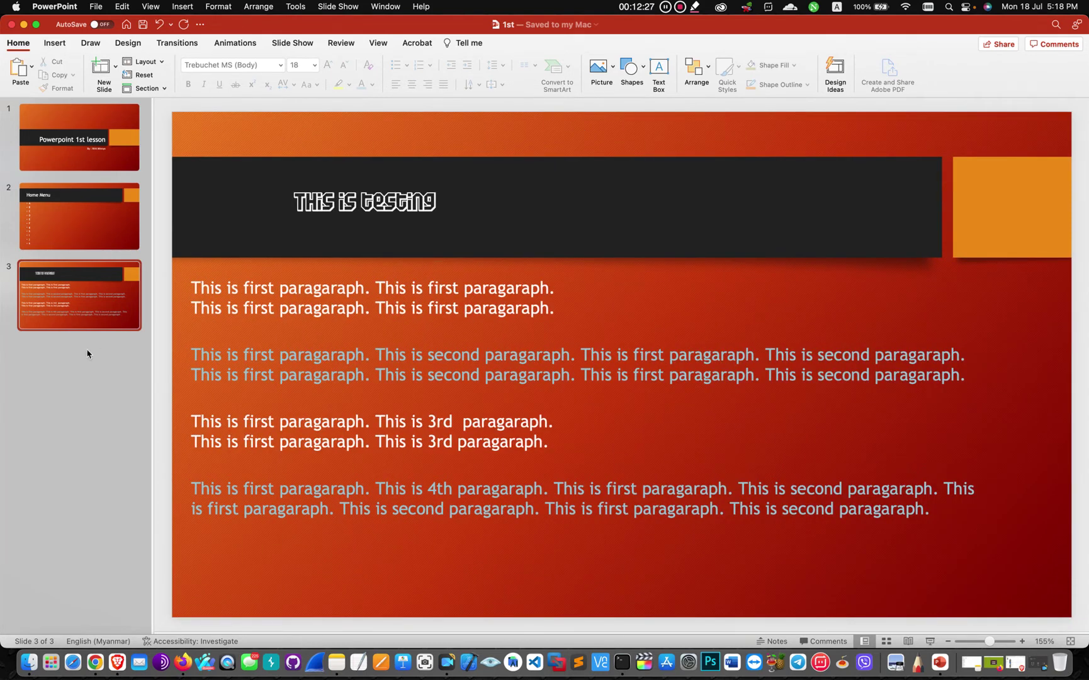
right_click(61, 352)
Add a fourth slide and delete its title and content placeholders
left_click(88, 420)
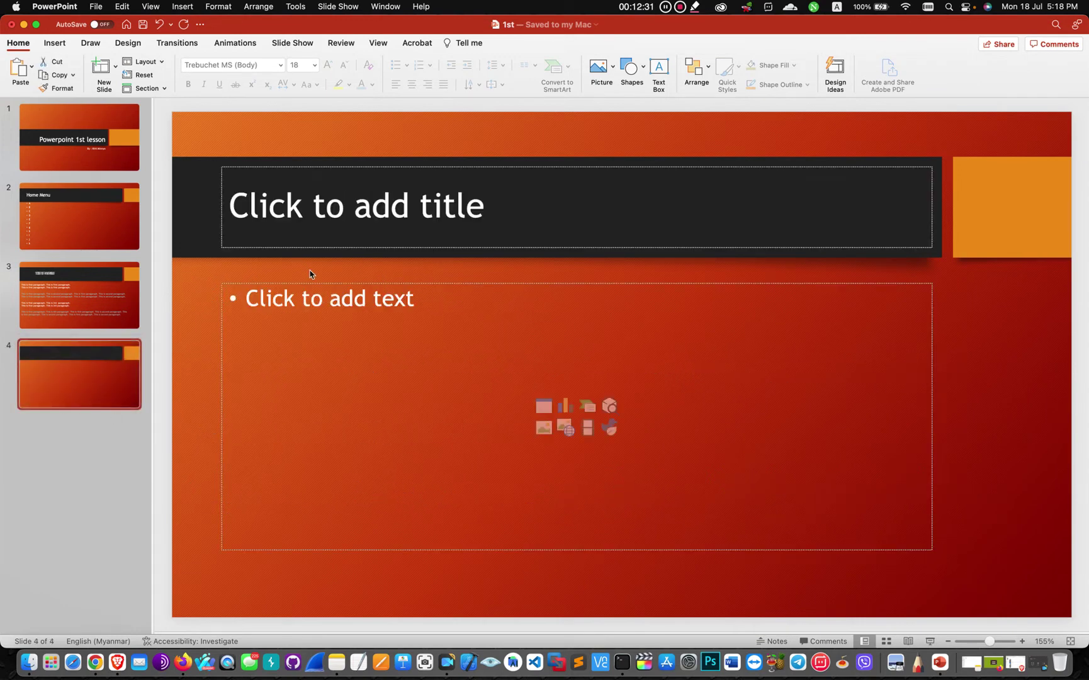
left_click(309, 288)
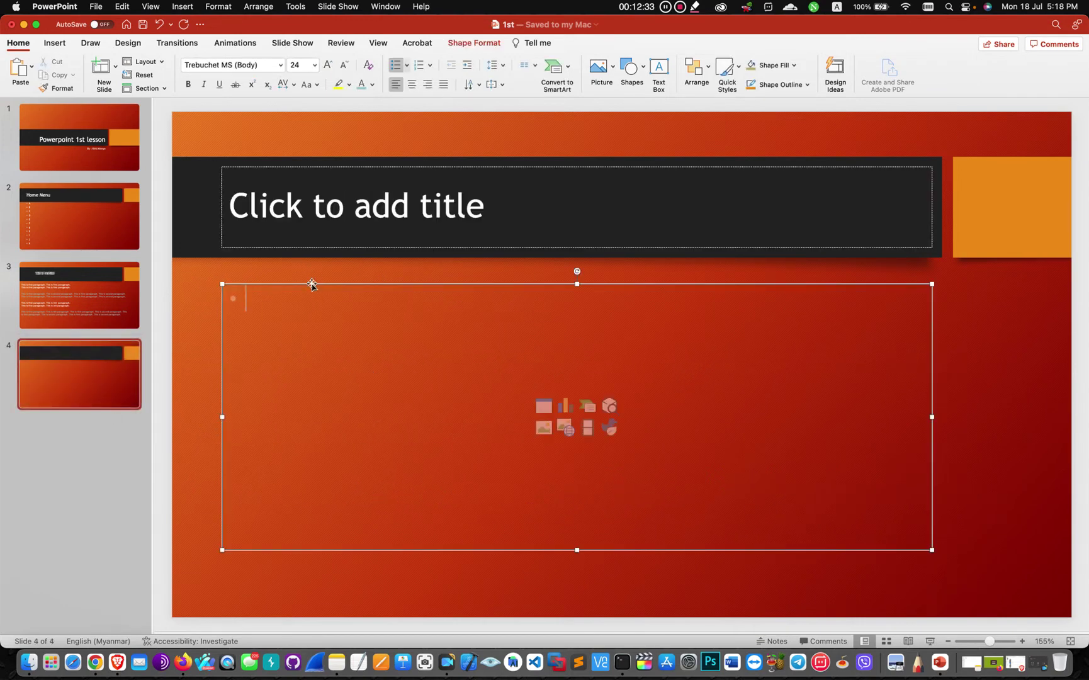
left_click(311, 284)
key("super+a")
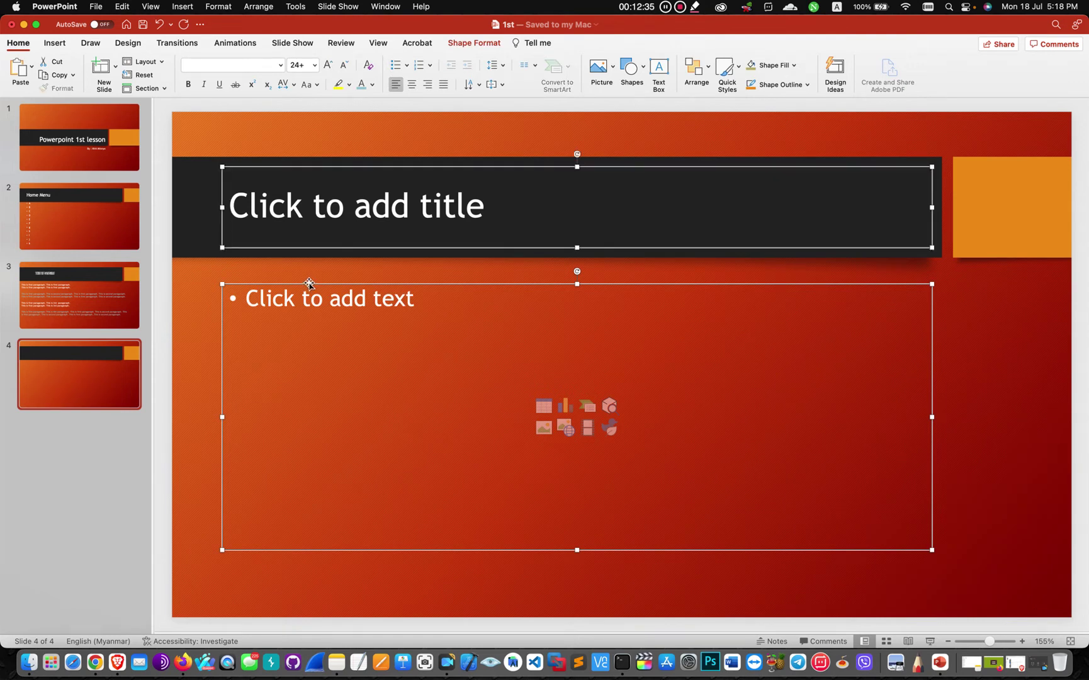
key("Delete")
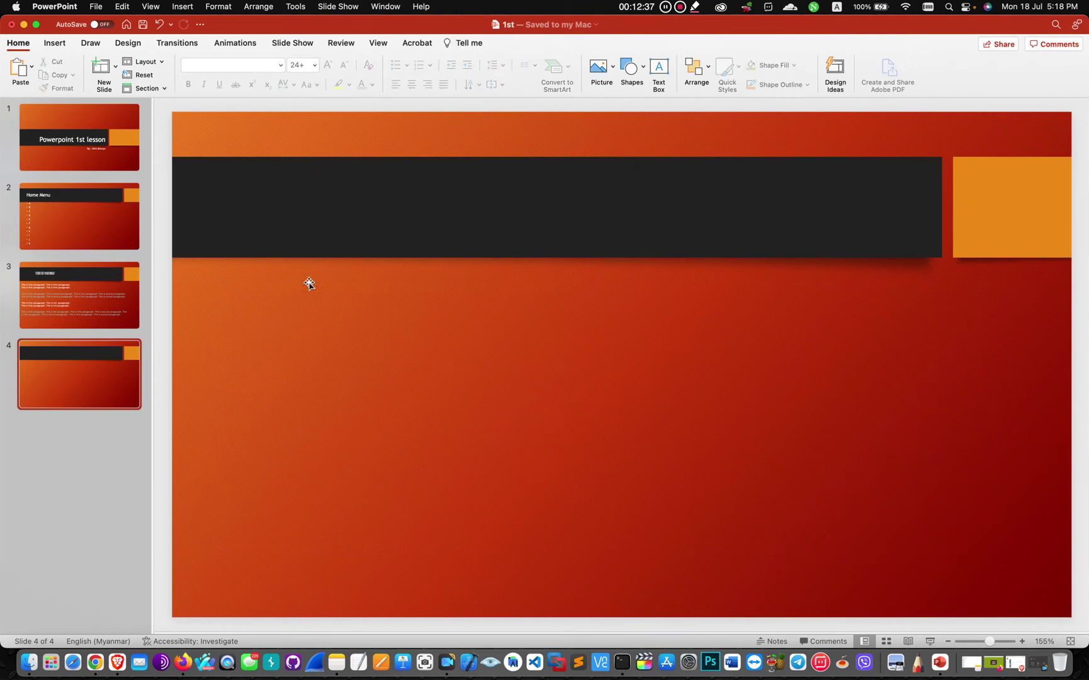
left_click(610, 73)
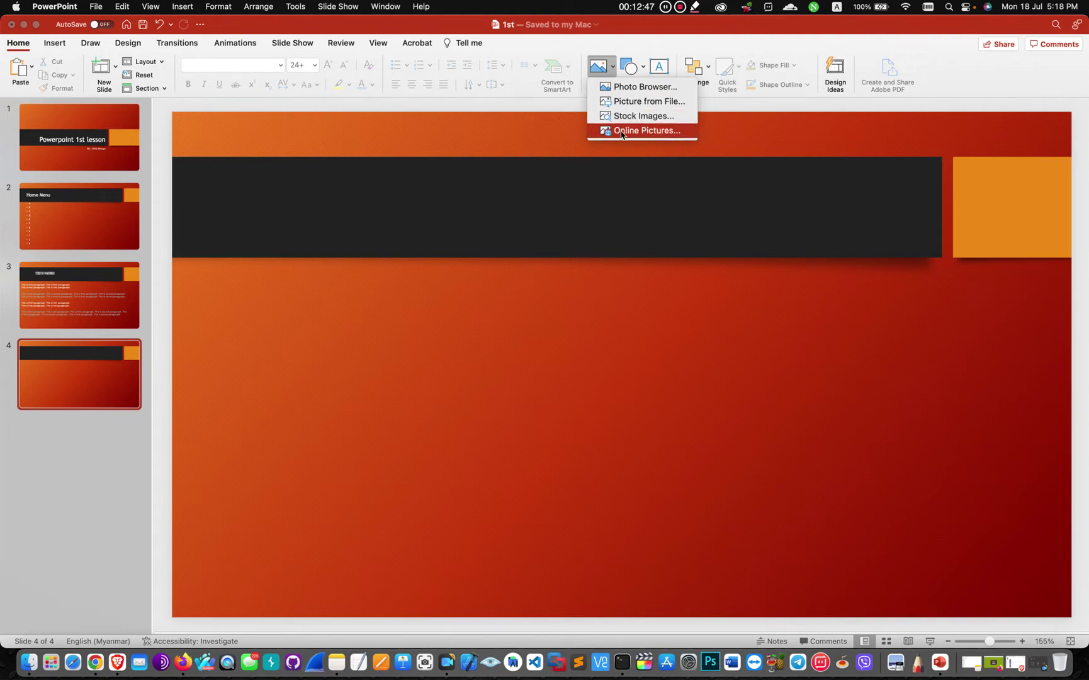
left_click(633, 116)
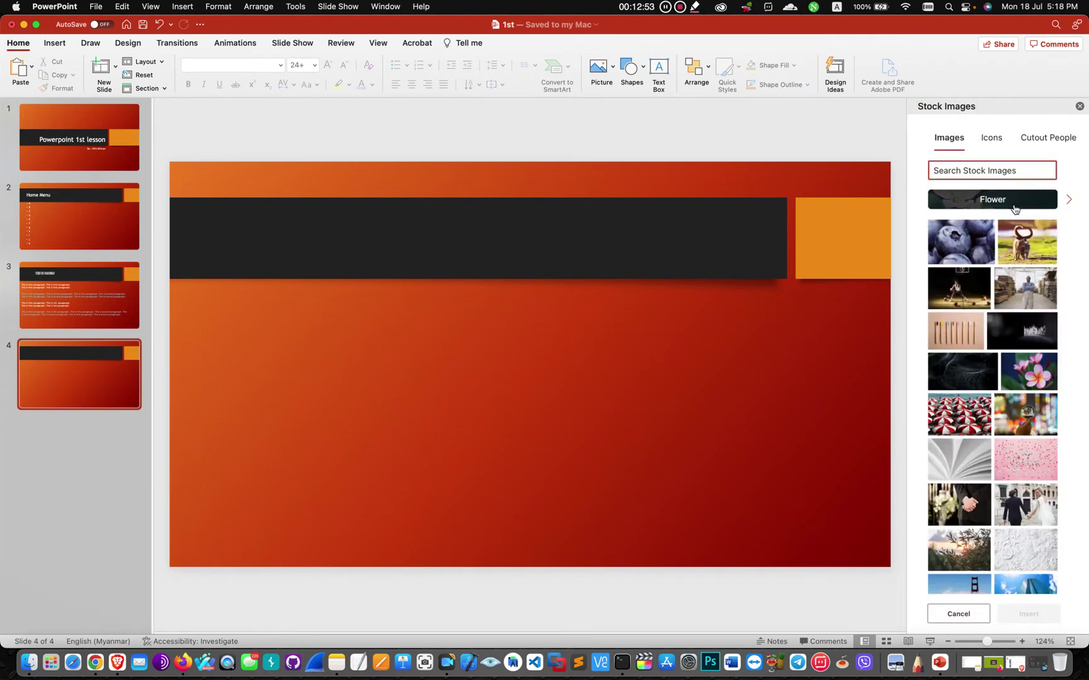
Insert the blueberry stock photo, resize it to 5.75 × 3.83 inches and place it below the banner
left_click(979, 243)
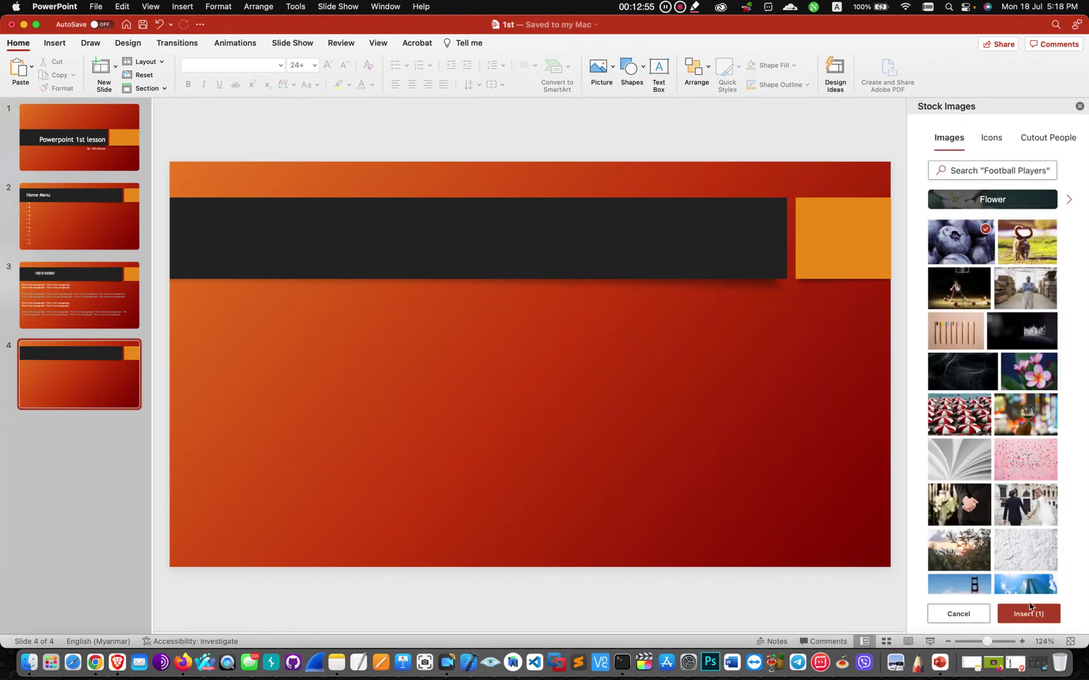
left_click(1030, 615)
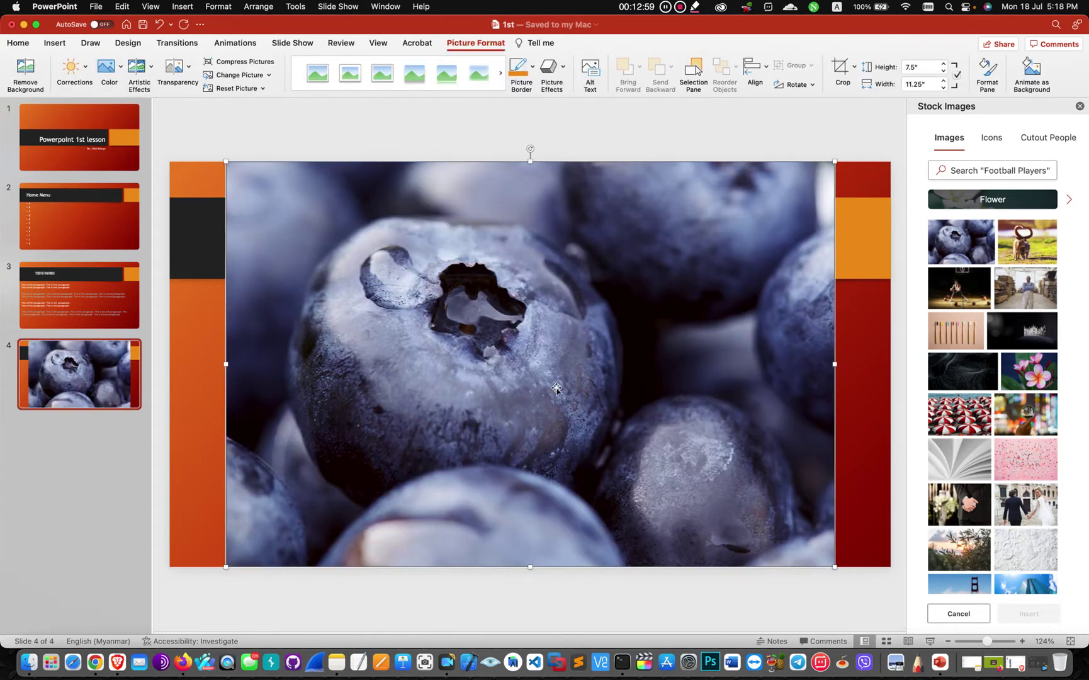
left_click_drag(834, 161, 801, 180)
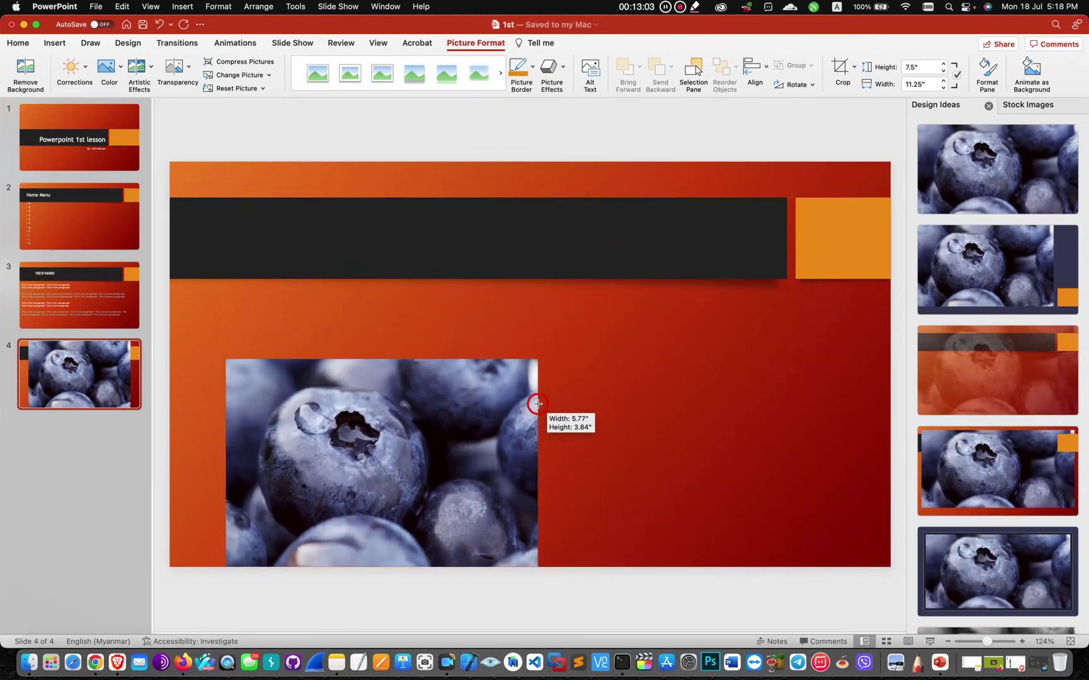
left_click_drag(801, 180, 537, 360)
left_click_drag(430, 441, 430, 386)
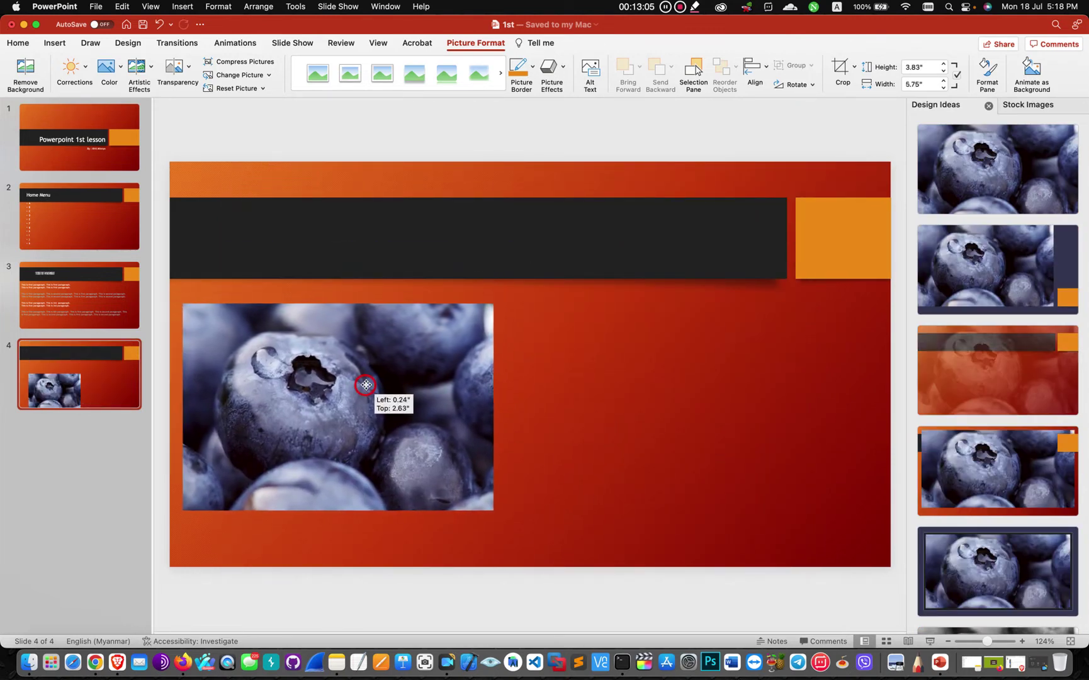
left_click(614, 386)
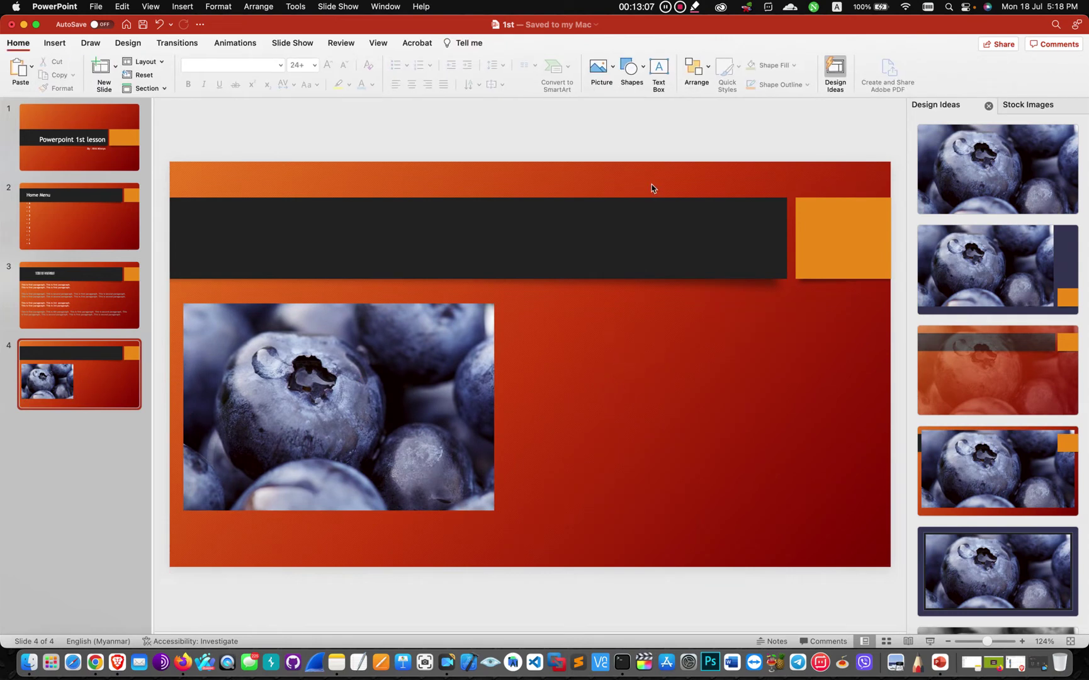
left_click(640, 69)
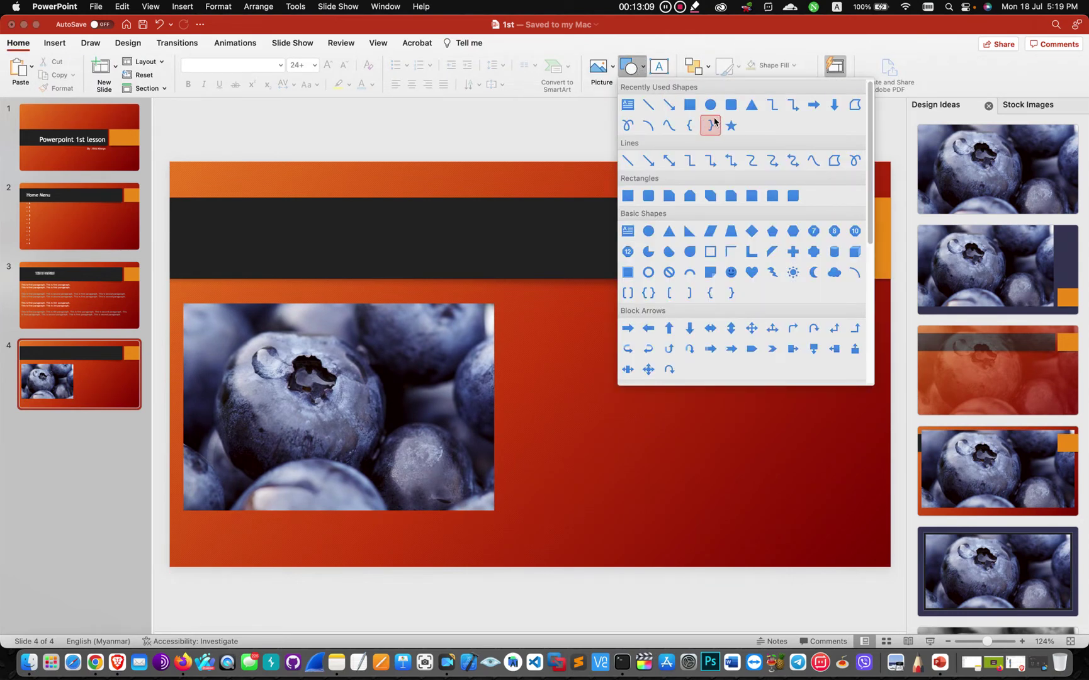
Draw a 1.69 × 2.05 inch rounded rectangle right of the photo and apply a green style
left_click(728, 107)
left_click_drag(551, 316, 662, 407)
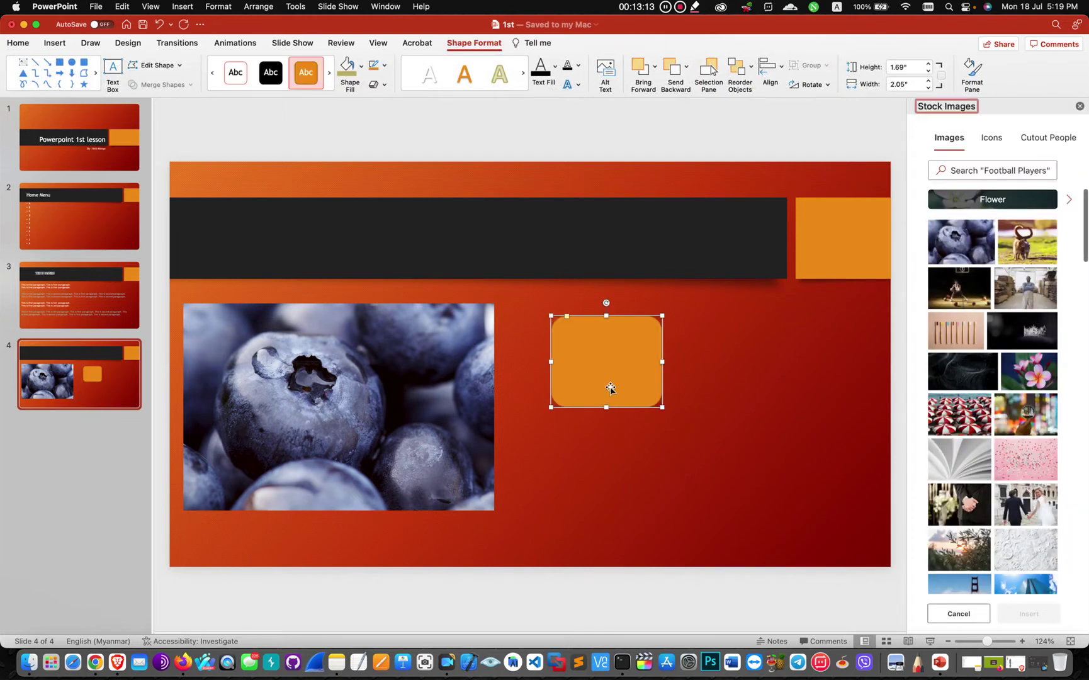
left_click_drag(329, 72, 328, 85)
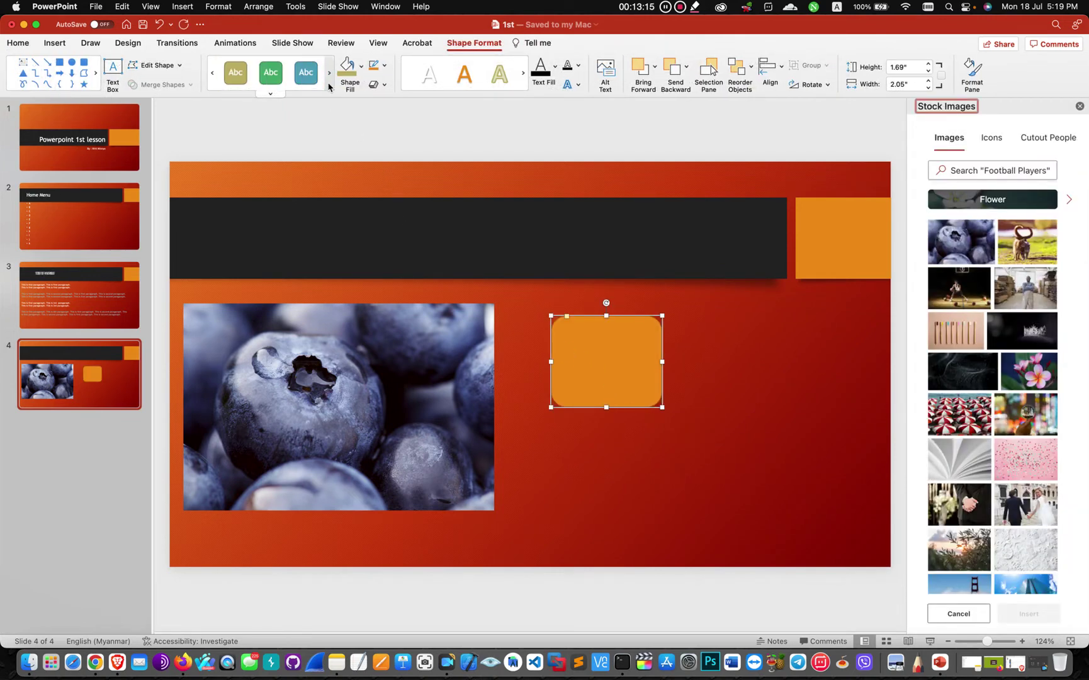
left_click(316, 82)
left_click(362, 66)
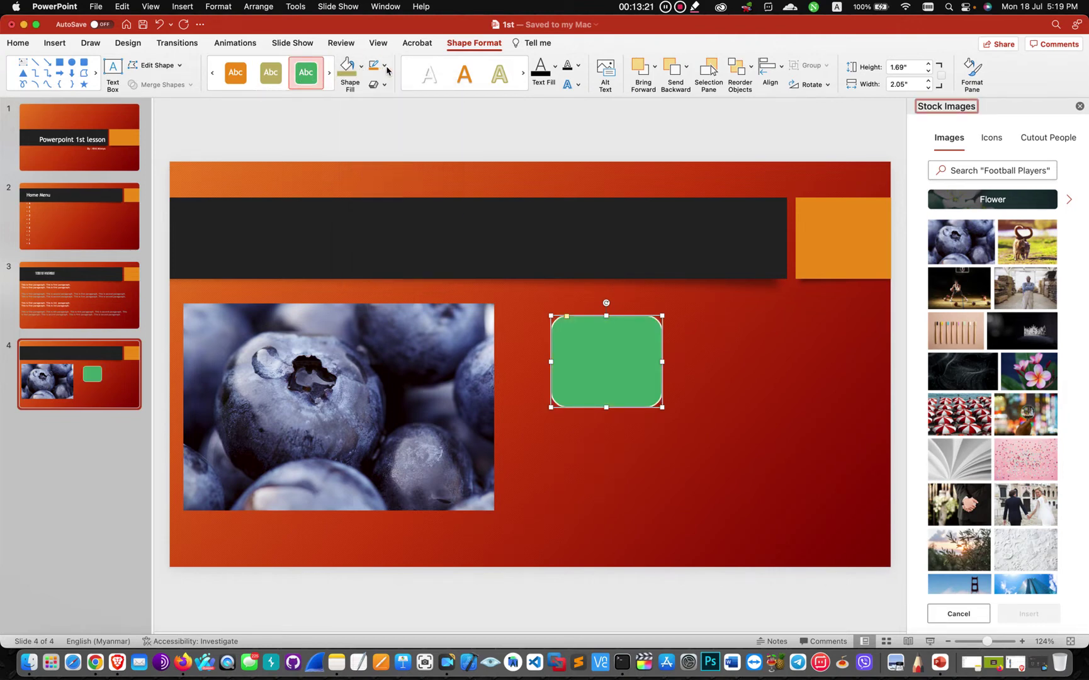
left_click(397, 134)
left_click(624, 389)
left_click(648, 420)
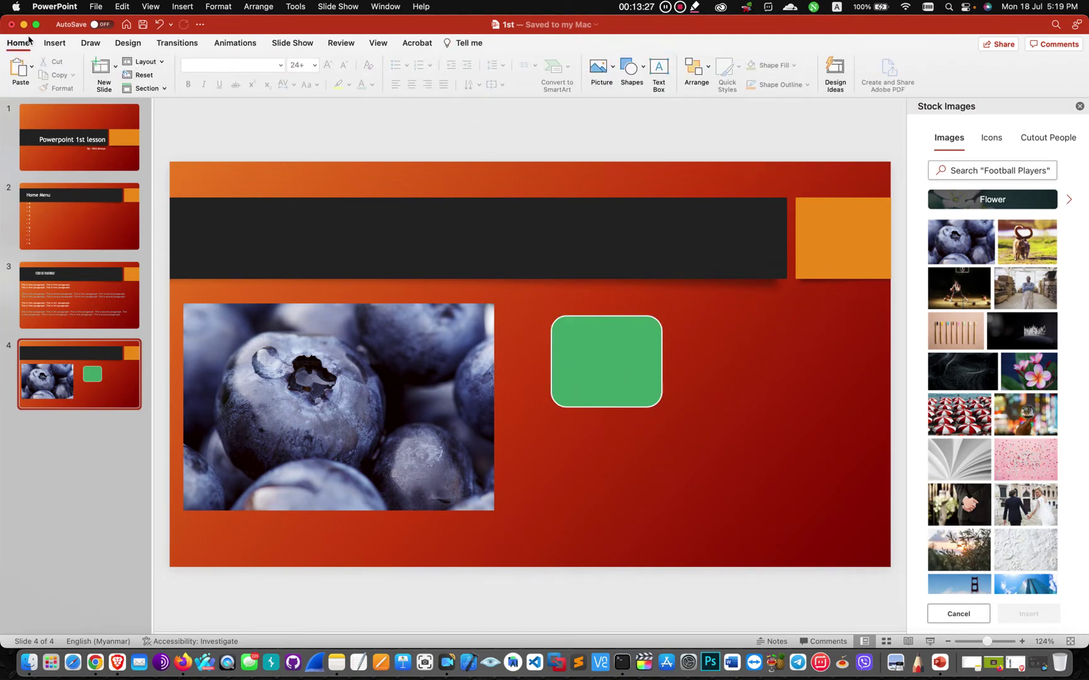
Insert a 2x2 table and move it to the lower right of the slide, narrowing it
left_click(55, 42)
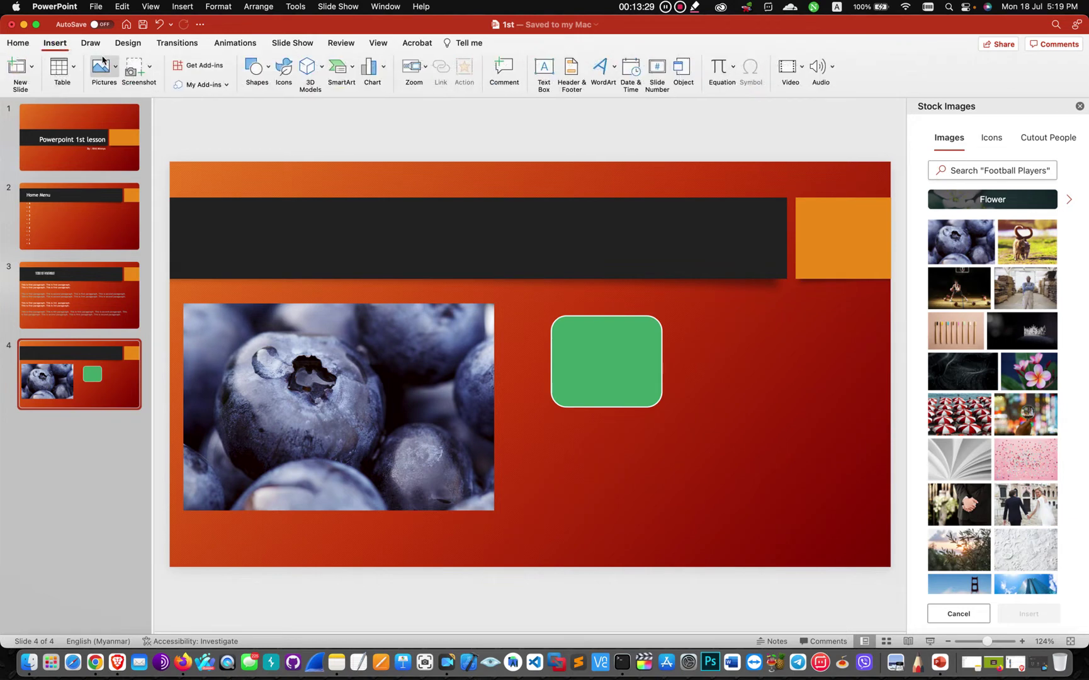
left_click(65, 81)
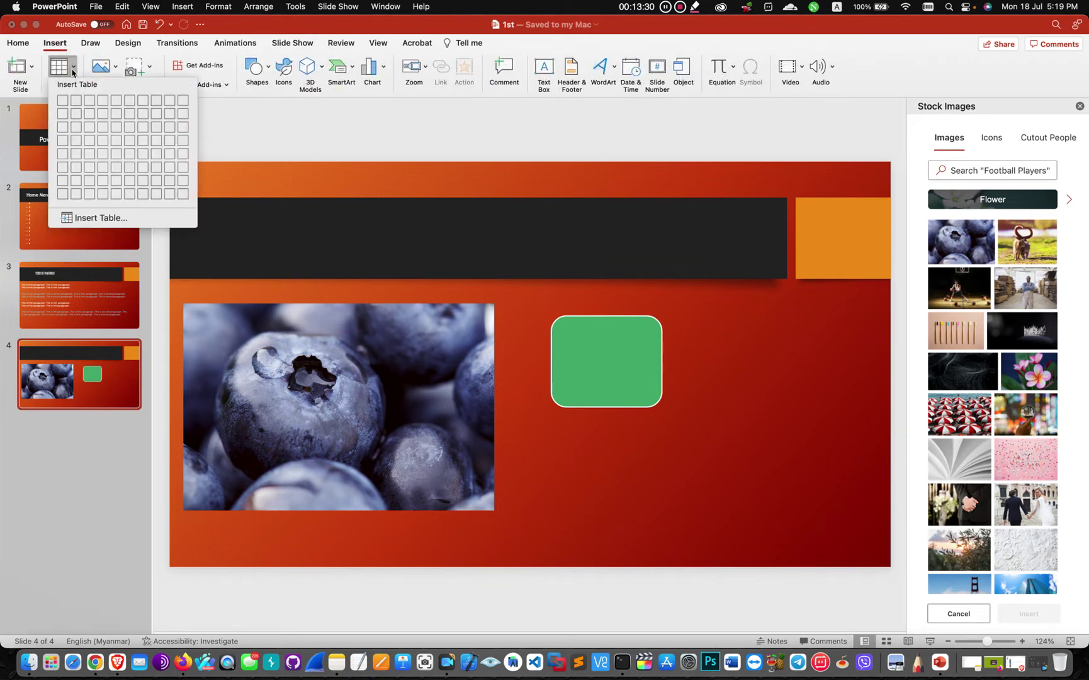
left_click(75, 112)
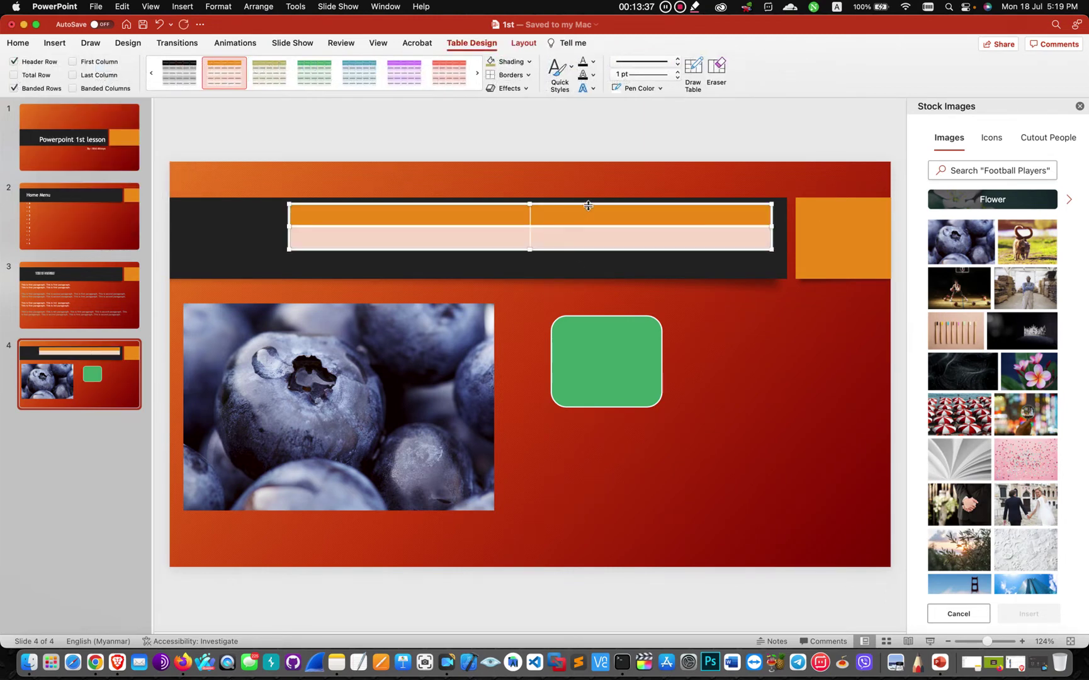
mouse_move(588, 205)
left_mouse_down()
mouse_move(719, 437)
mouse_move(711, 460)
left_mouse_up()
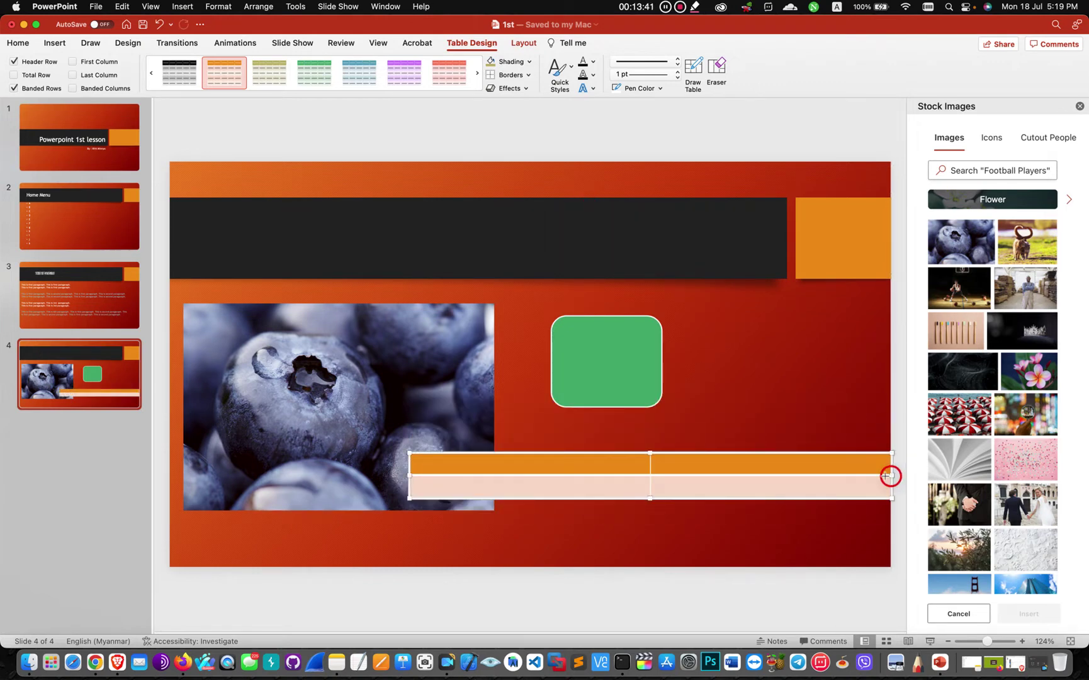
mouse_move(887, 475)
left_mouse_down()
mouse_move(671, 475)
mouse_move(752, 460)
left_mouse_up()
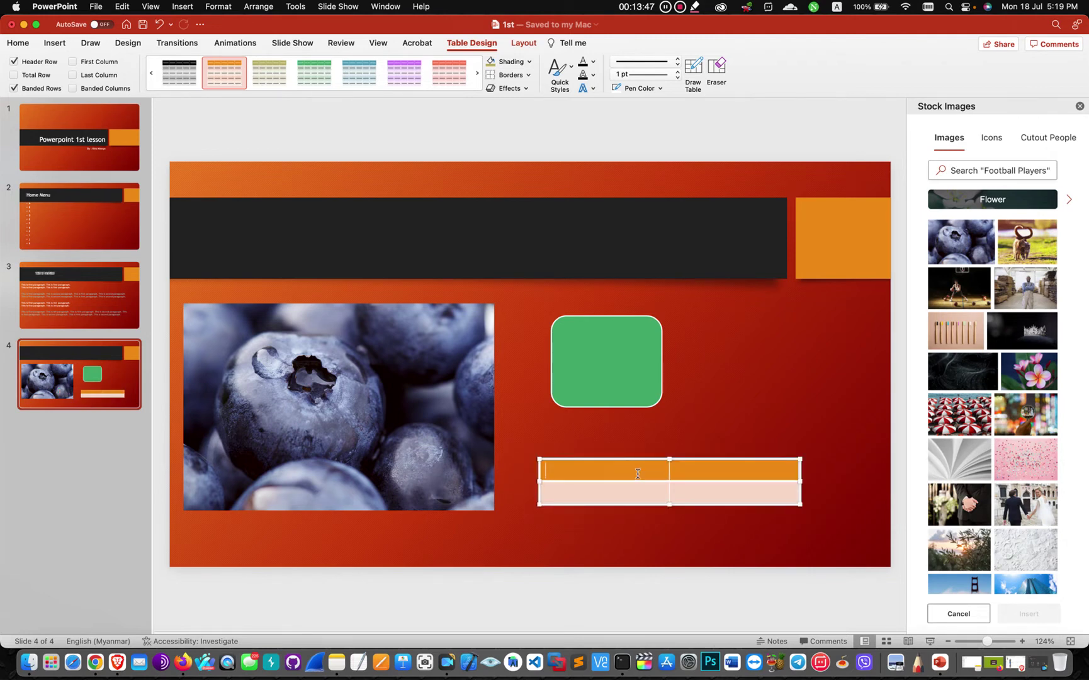
Fill the table with headers Sr and Title and the row 1, '1st lesson'
type("S")
type("le")
key("Tab")
type("lesson")
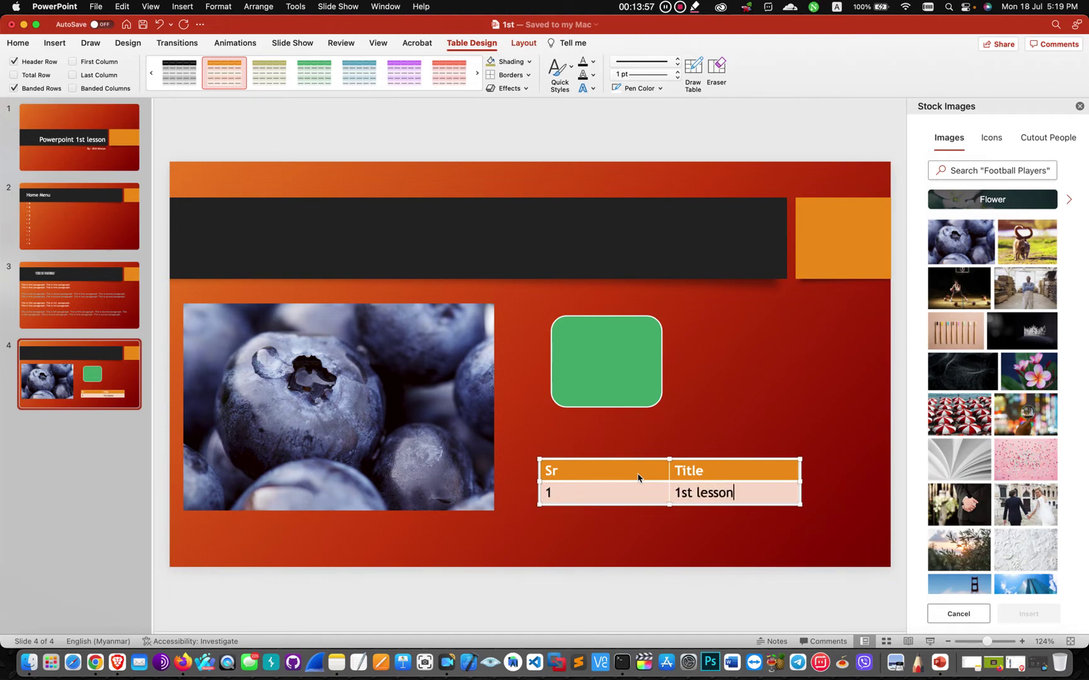
left_click(801, 406)
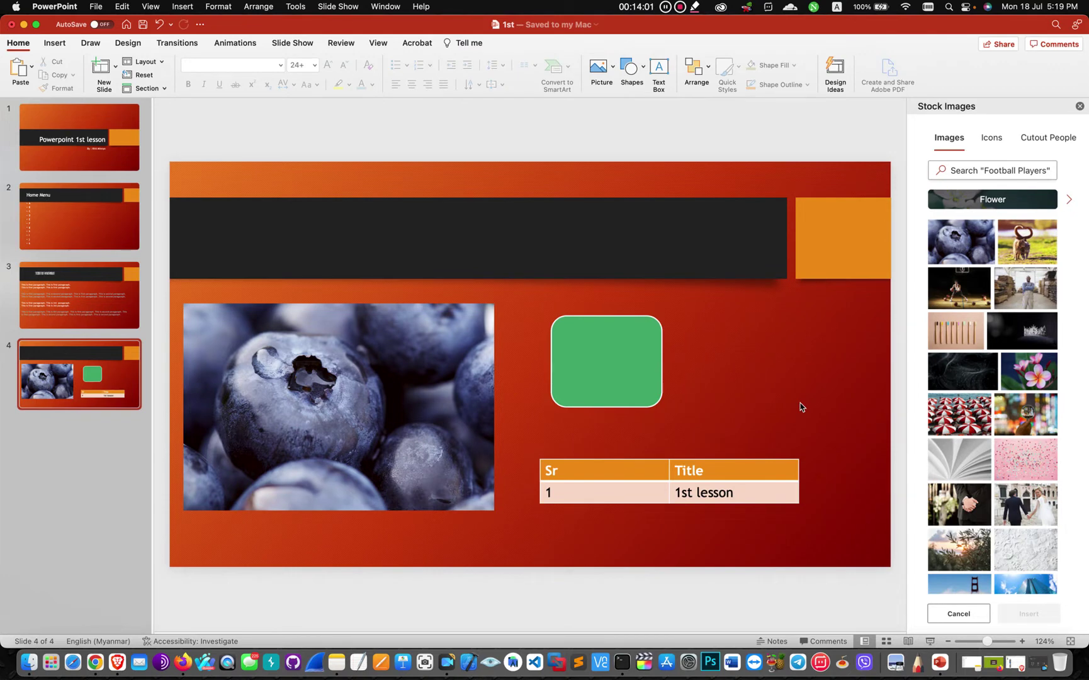
left_click(88, 43)
left_click(61, 44)
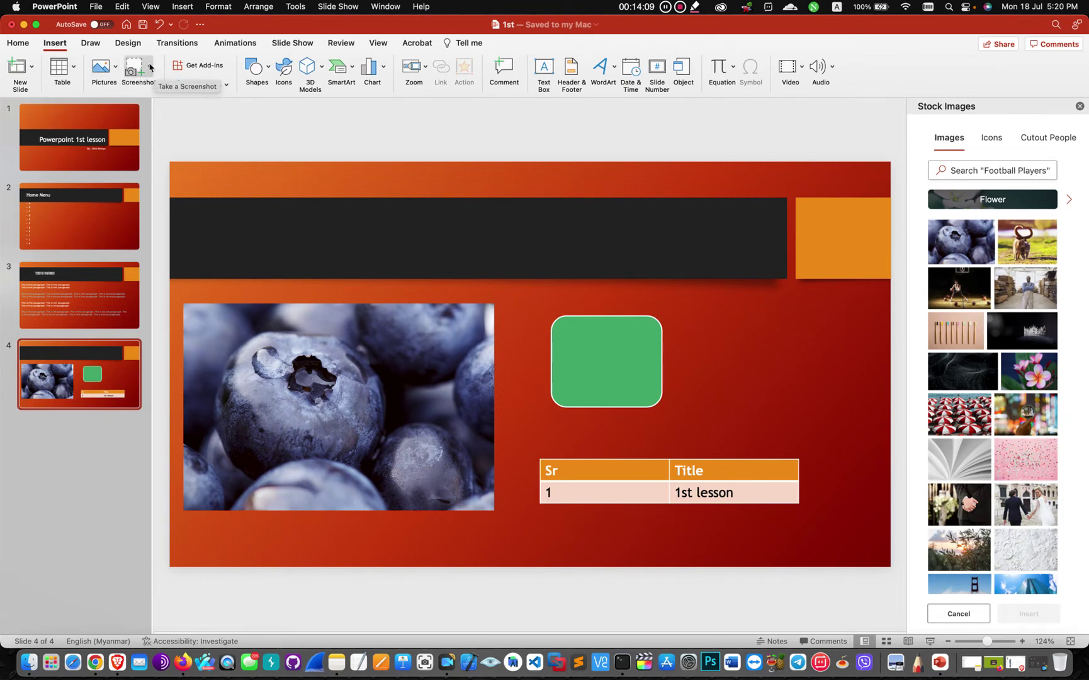
Decline the Screenshot permission request and bring up the WordArt style gallery
left_click(151, 66)
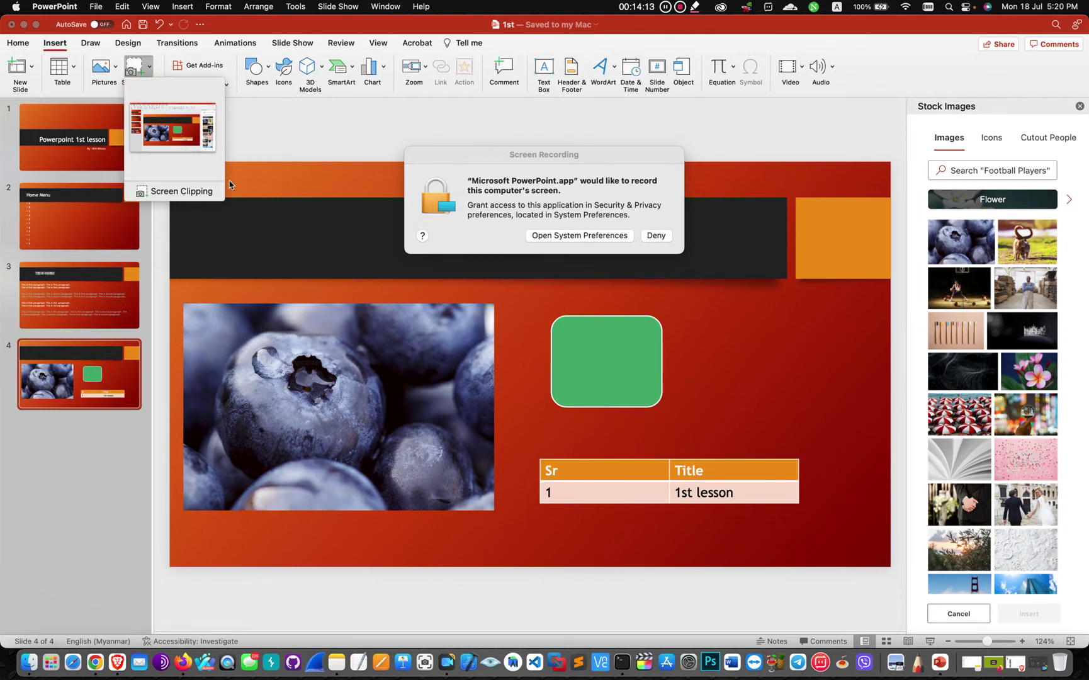
left_click(657, 236)
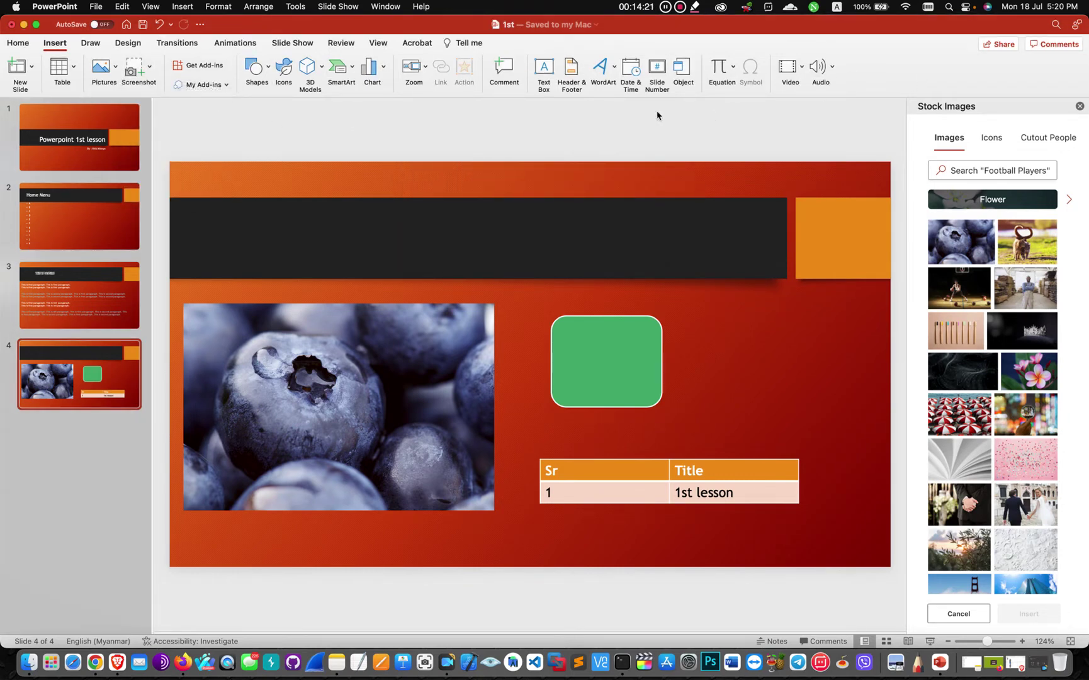
left_click(614, 67)
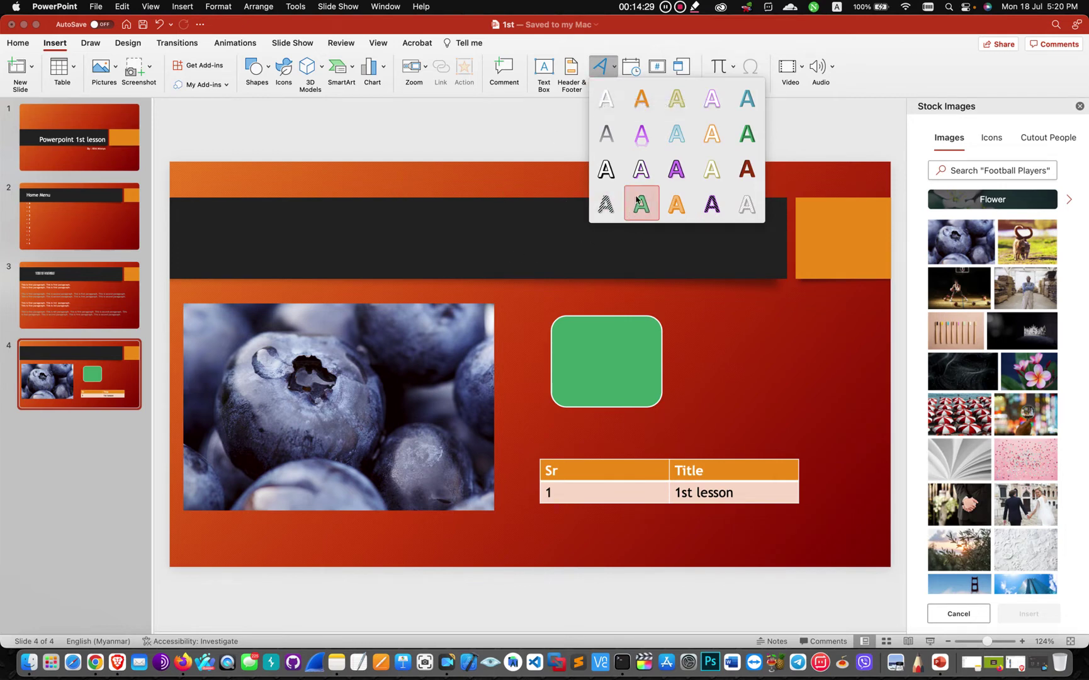
Add 'Hello' as green-style WordArt and place it on slide 4's dark title banner
left_click(605, 169)
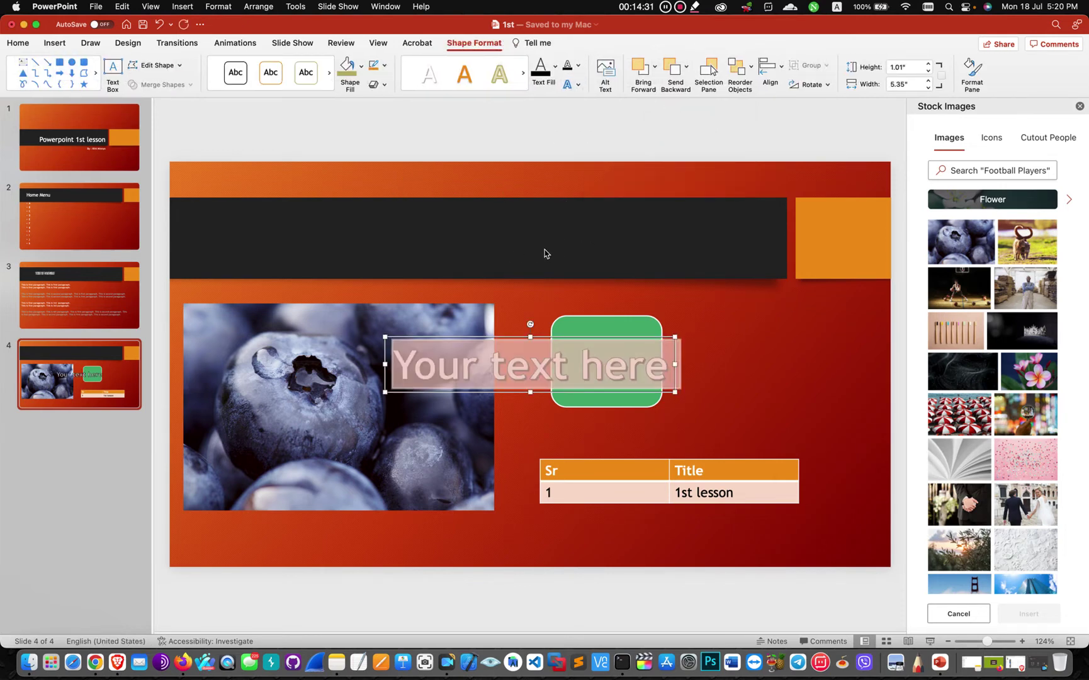
type("Hello")
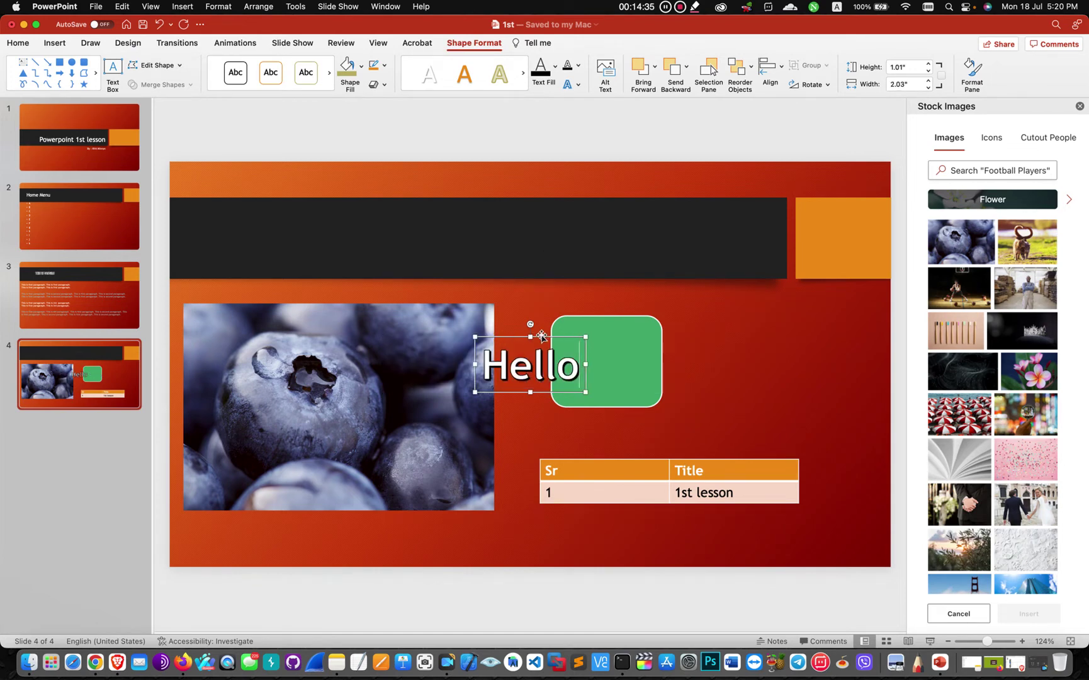
left_click_drag(543, 337, 509, 214)
left_click(648, 254)
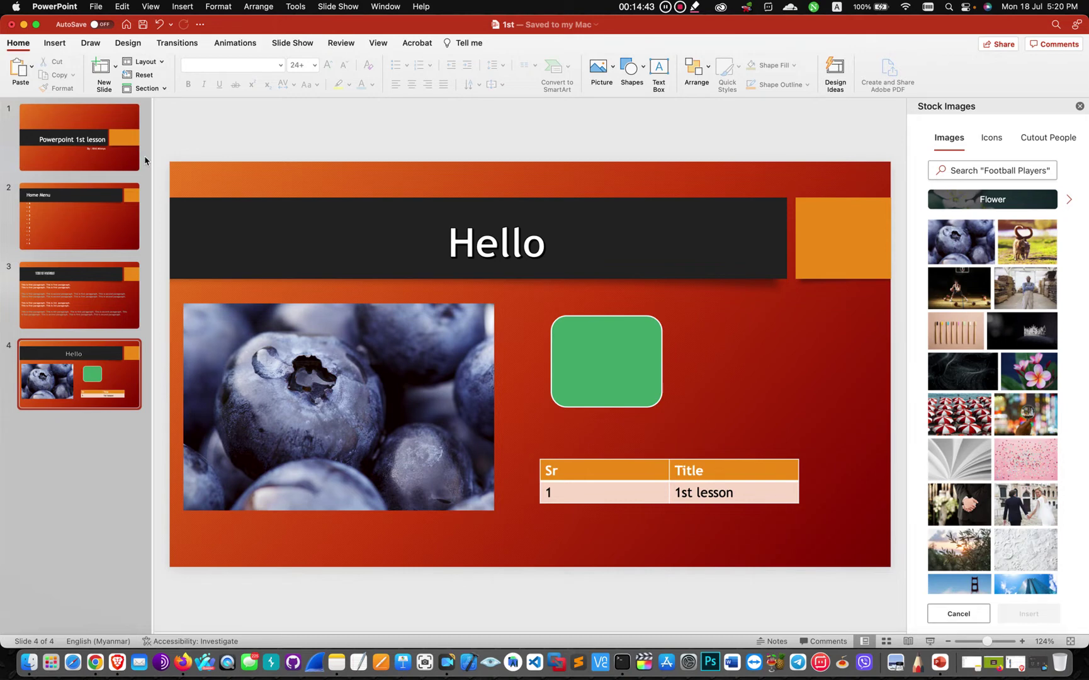
left_click(217, 156)
left_click(161, 62)
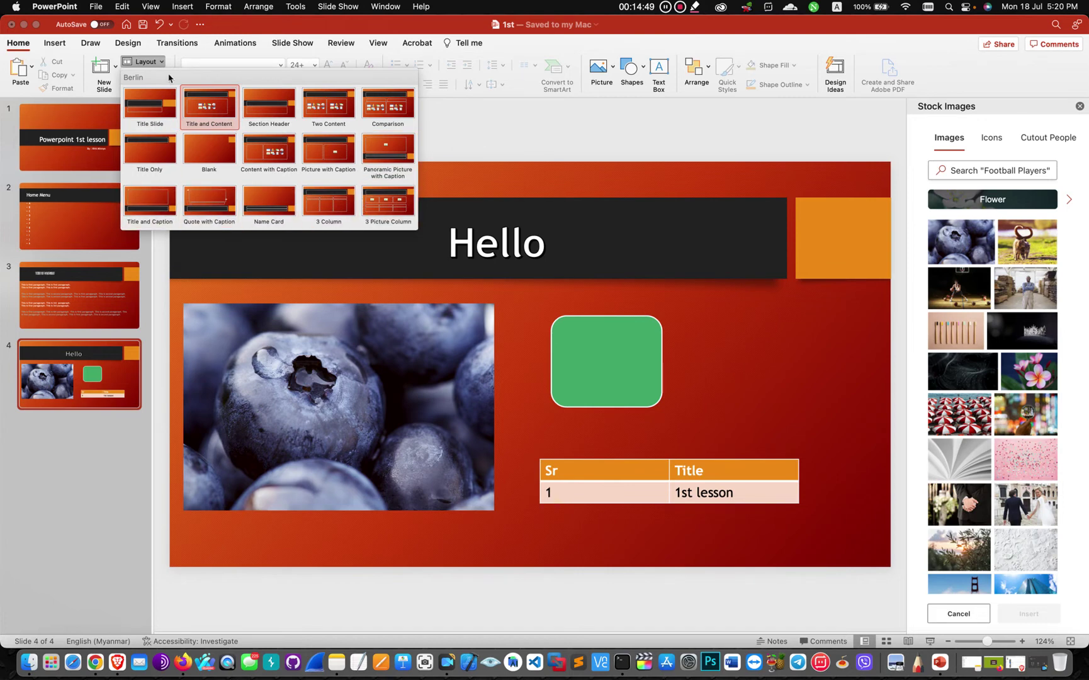
Leave the slide layout unchanged and add a new section starting at slide 4
left_click(466, 163)
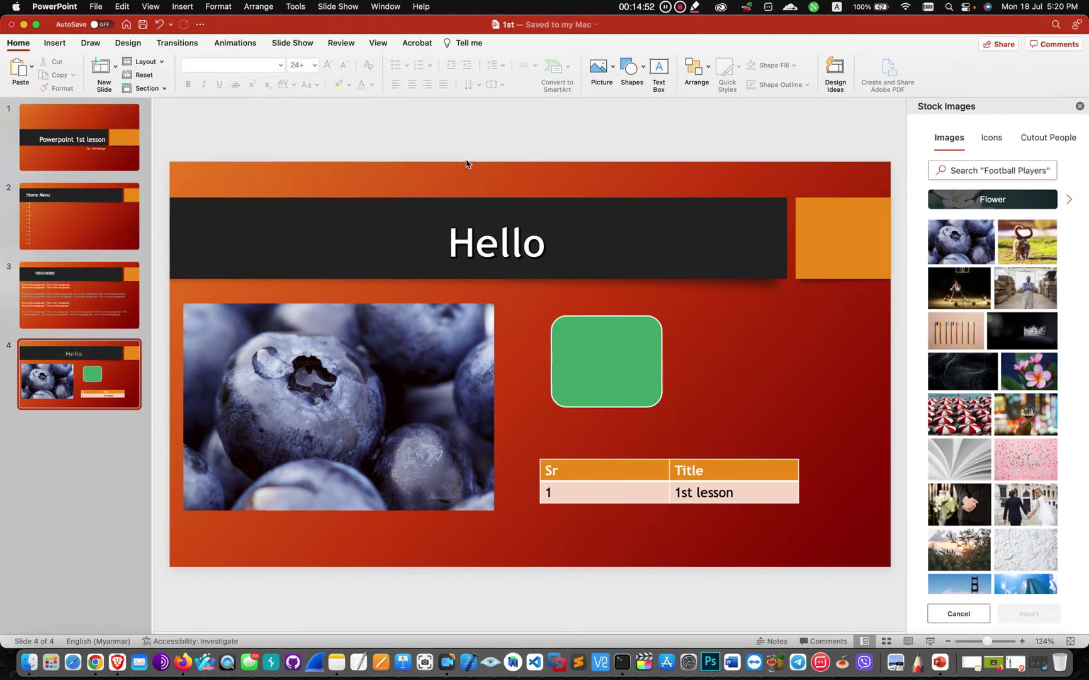
left_click(160, 62)
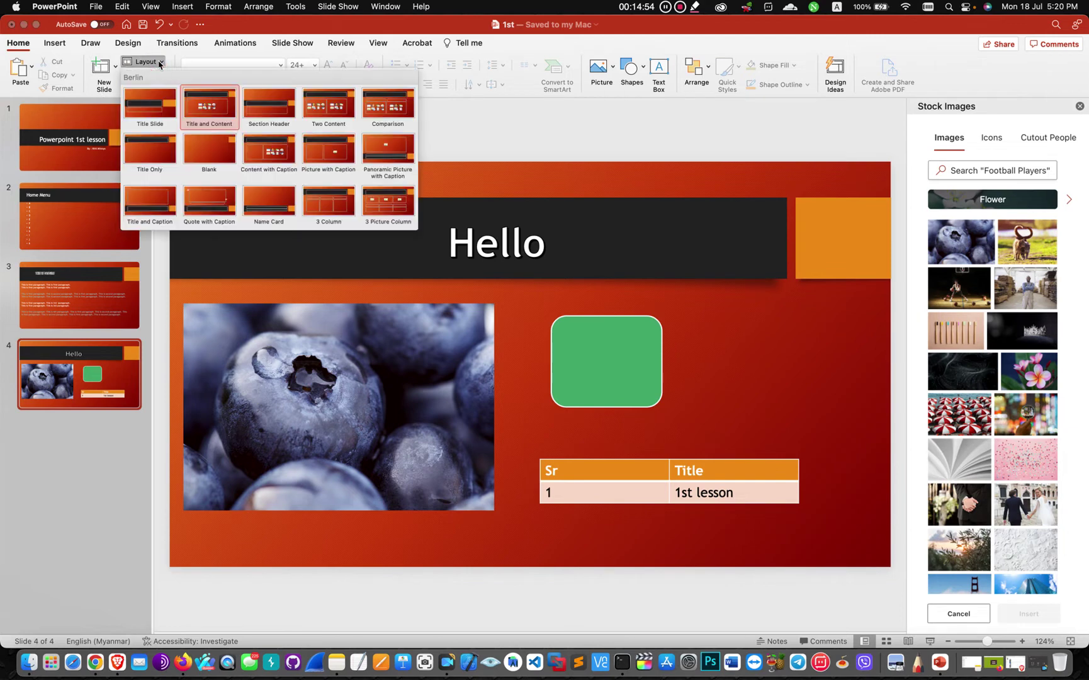
left_click(473, 150)
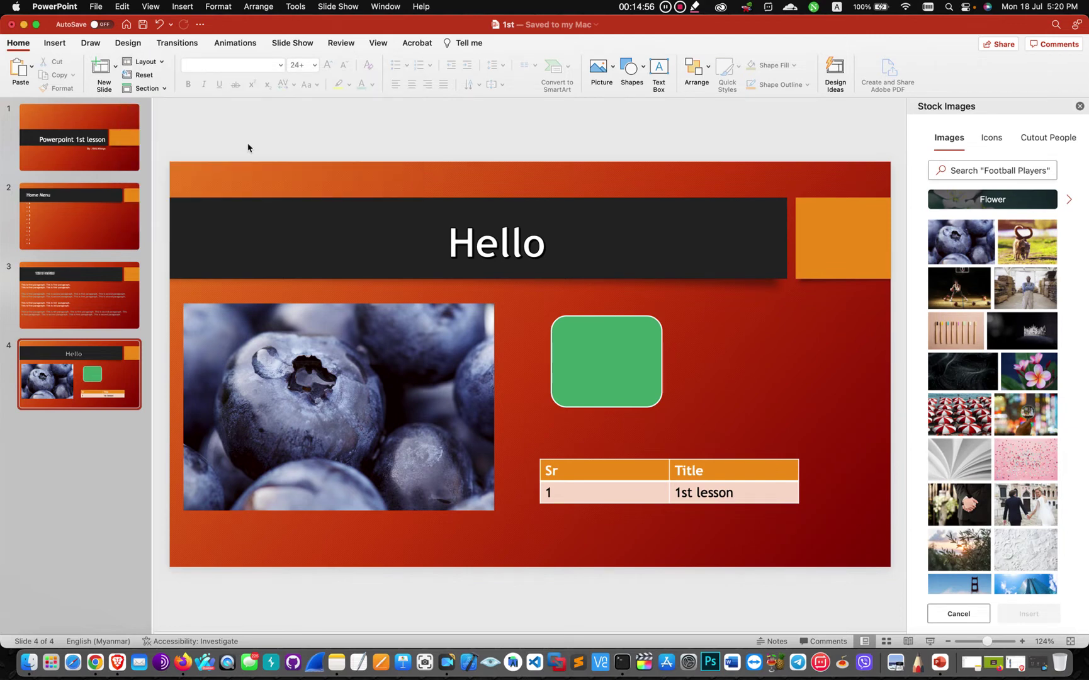
left_click(164, 88)
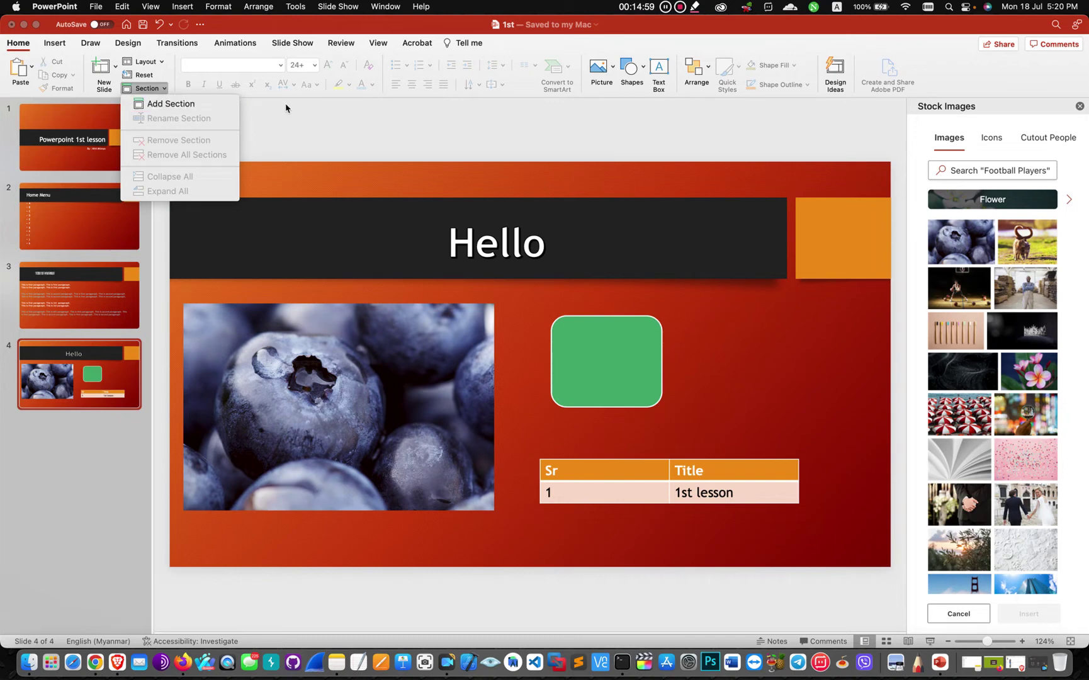
left_click(178, 109)
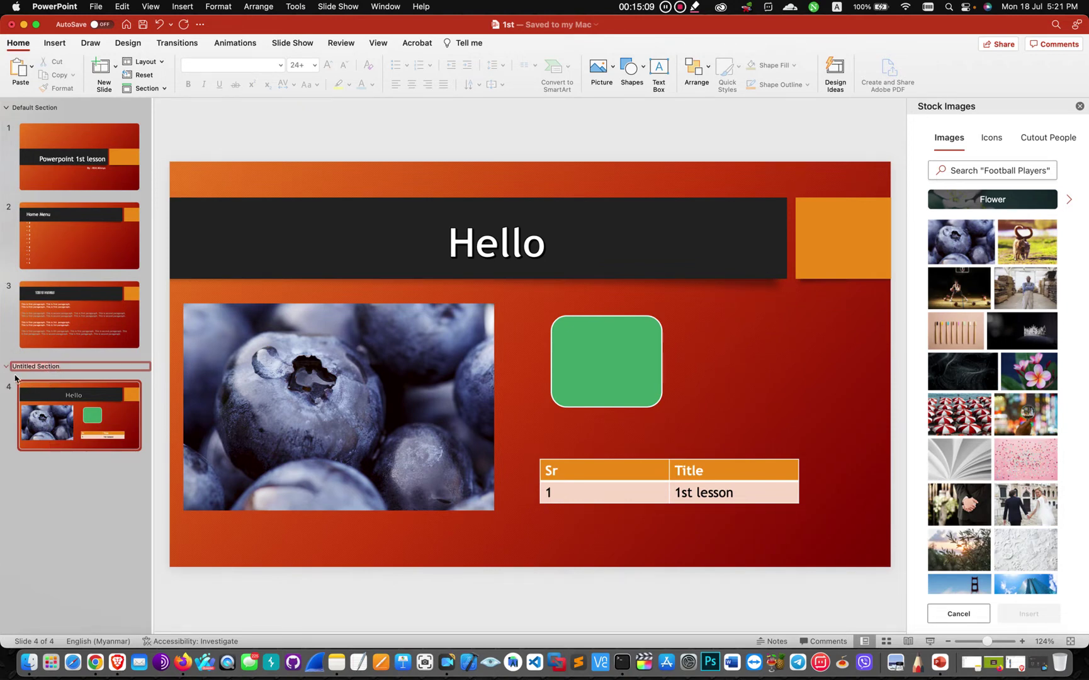
Keep the name Untitled Section and return to editing slide 3
right_click(61, 369)
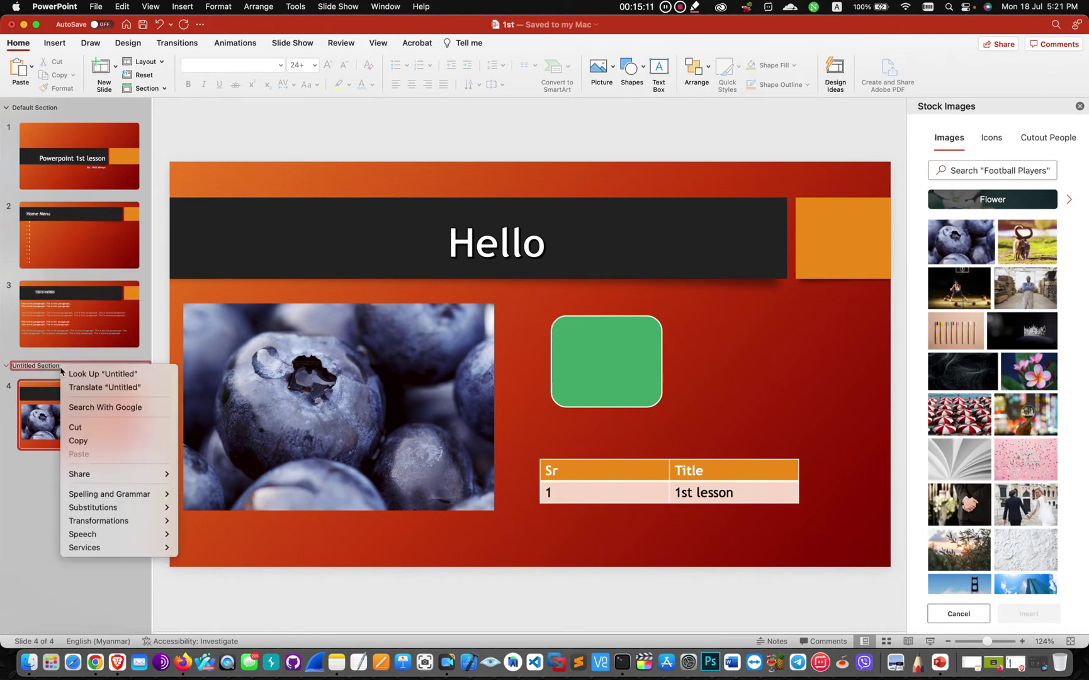
key("Escape")
key("Up")
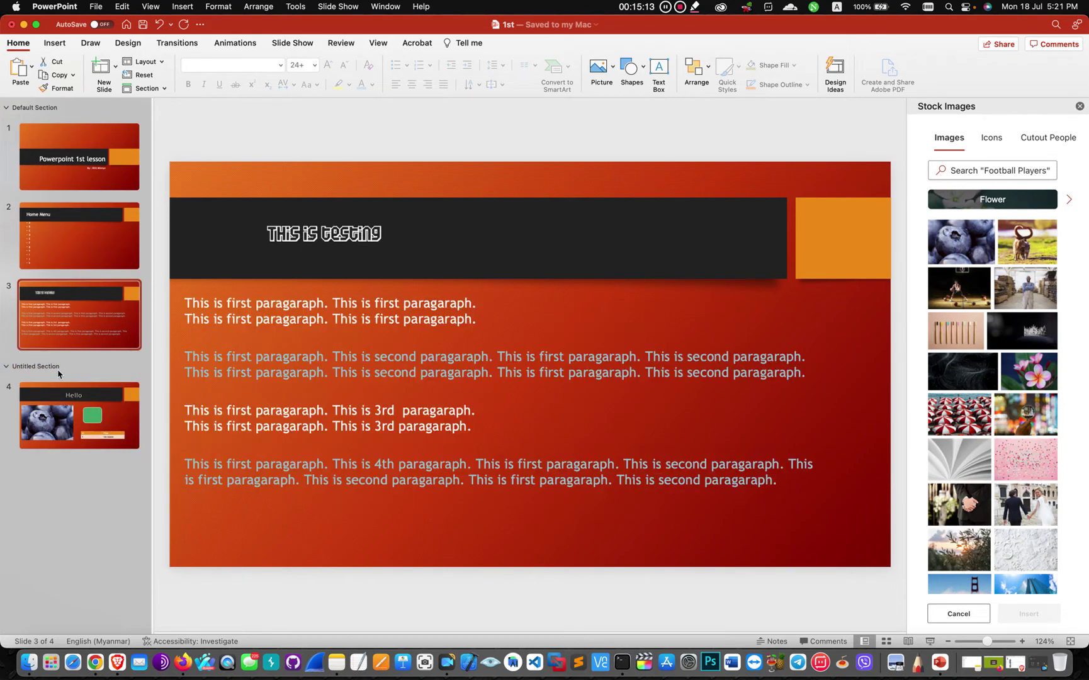
left_click(51, 370)
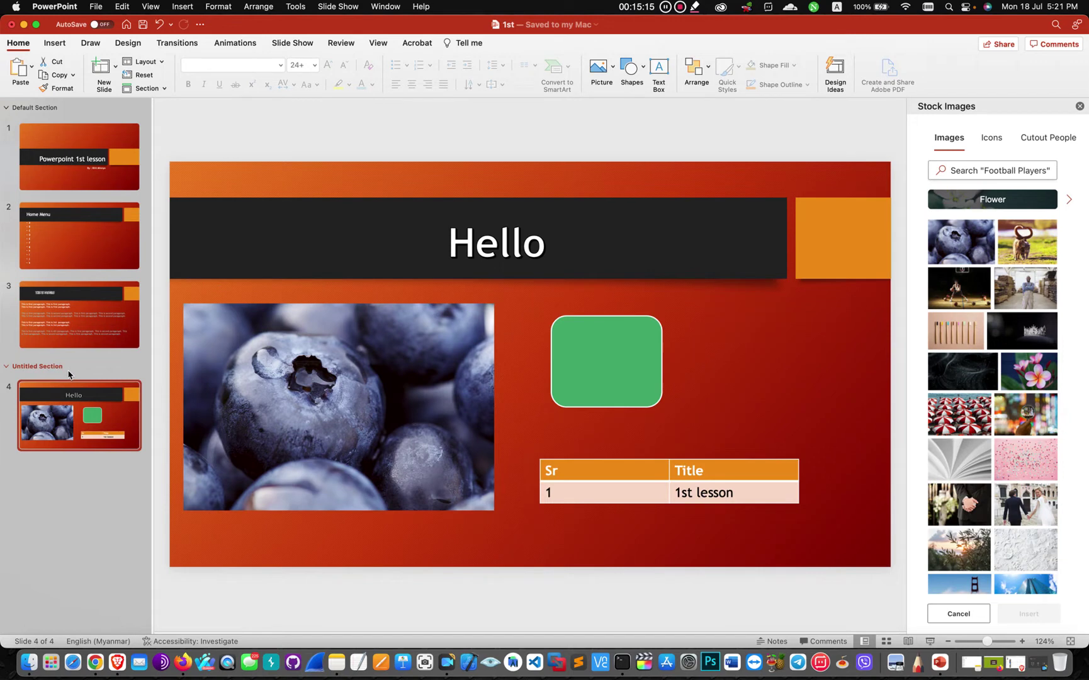
left_click(61, 346)
left_click(49, 398)
left_click(77, 346)
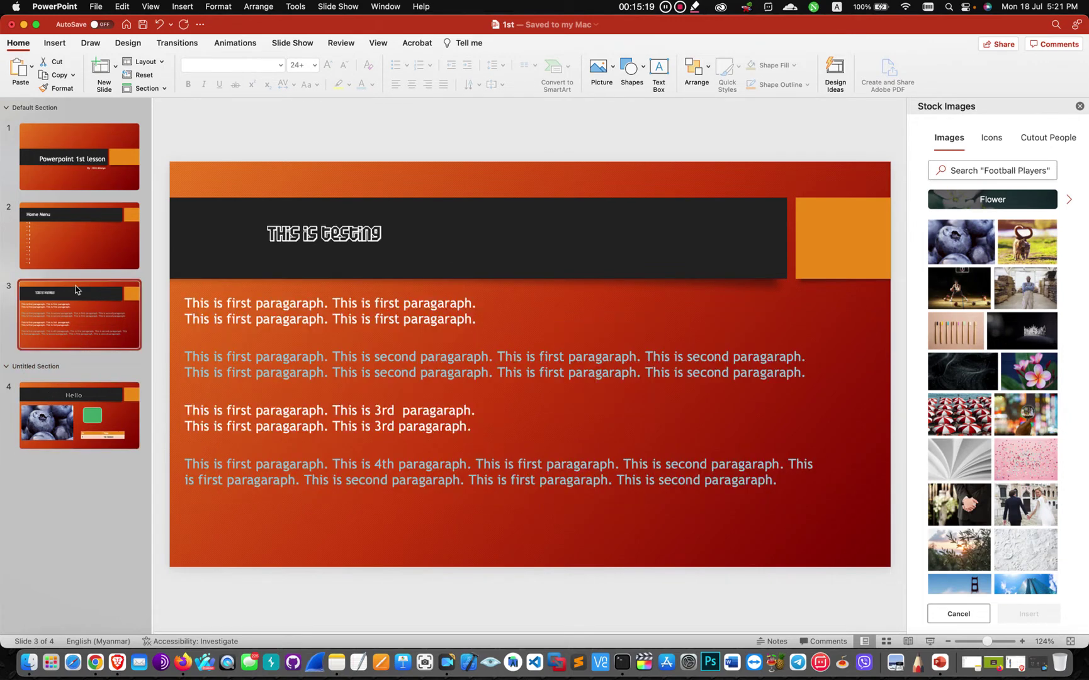
Draw a red pen line and four yellow highlighter strokes across slide 3's title bar
left_click(95, 45)
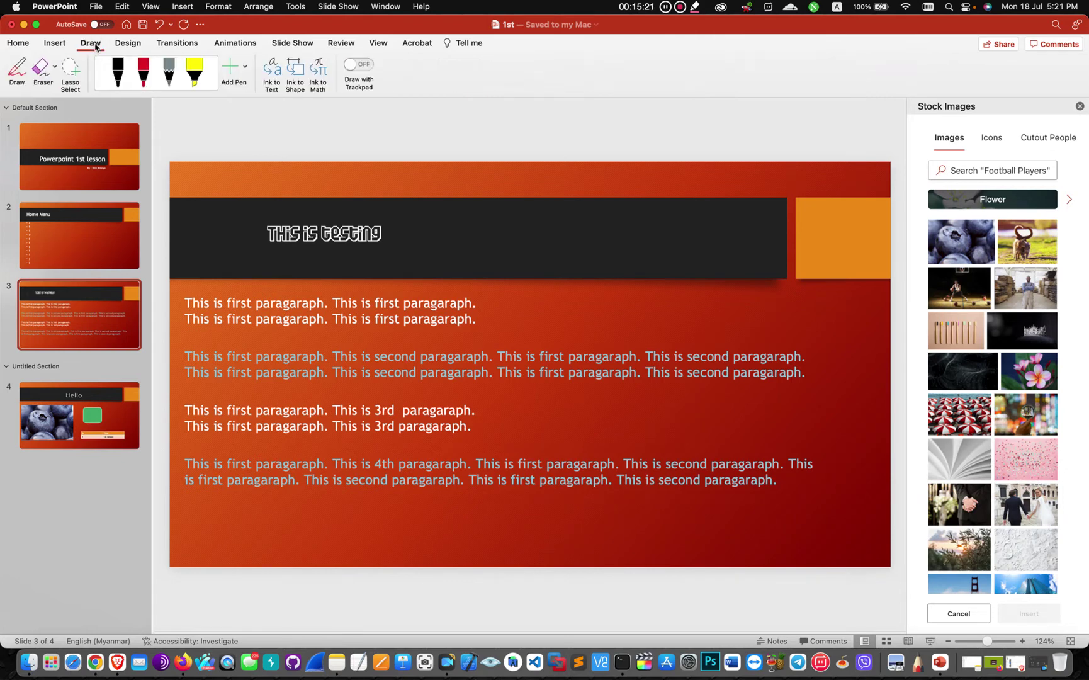
left_click(124, 87)
left_click(144, 74)
left_click_drag(389, 249, 589, 182)
left_click(202, 62)
left_click_drag(469, 258, 667, 147)
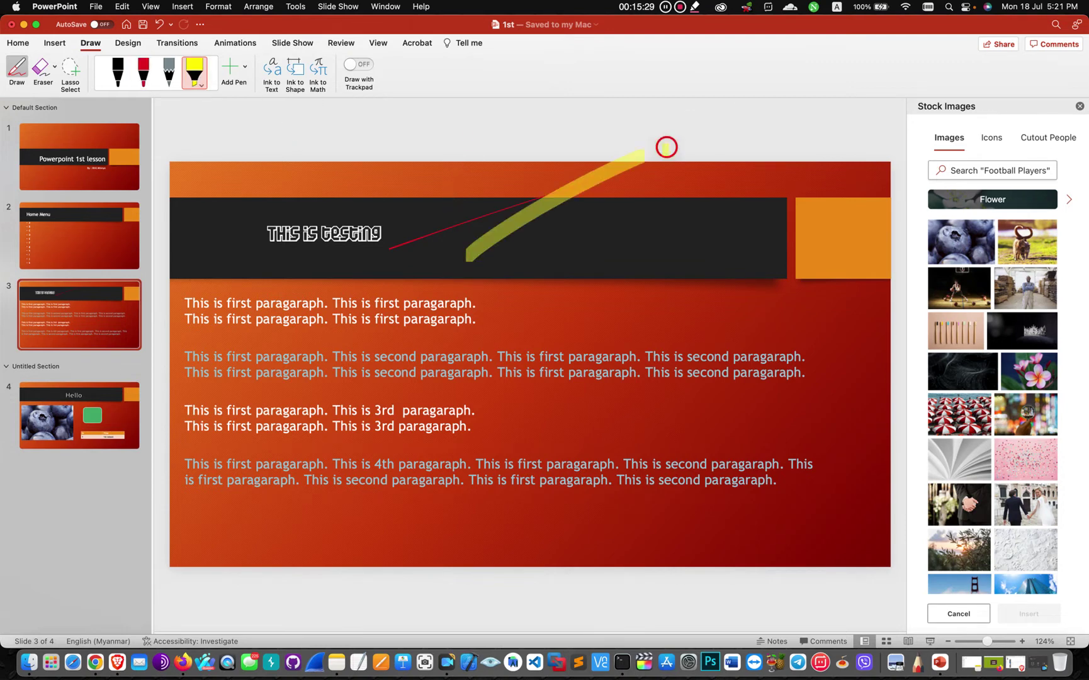
left_click_drag(562, 249, 724, 168)
left_click_drag(634, 266, 842, 184)
left_click_drag(680, 324, 843, 266)
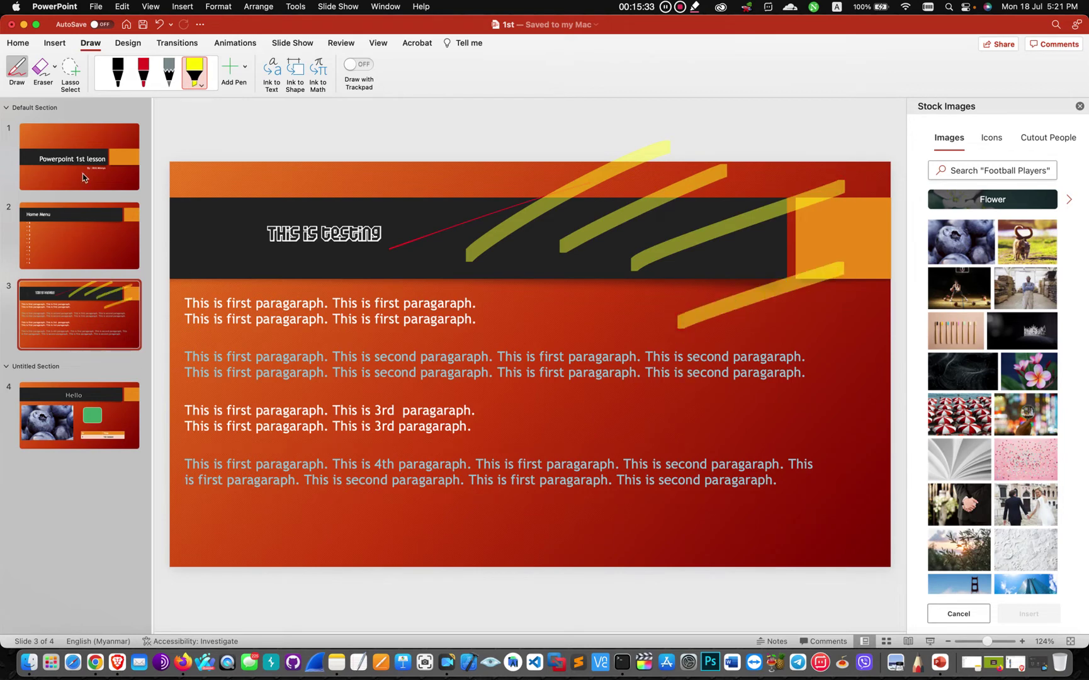
Remove the red ink and all highlighter strokes with the Stroke Eraser
left_click(55, 66)
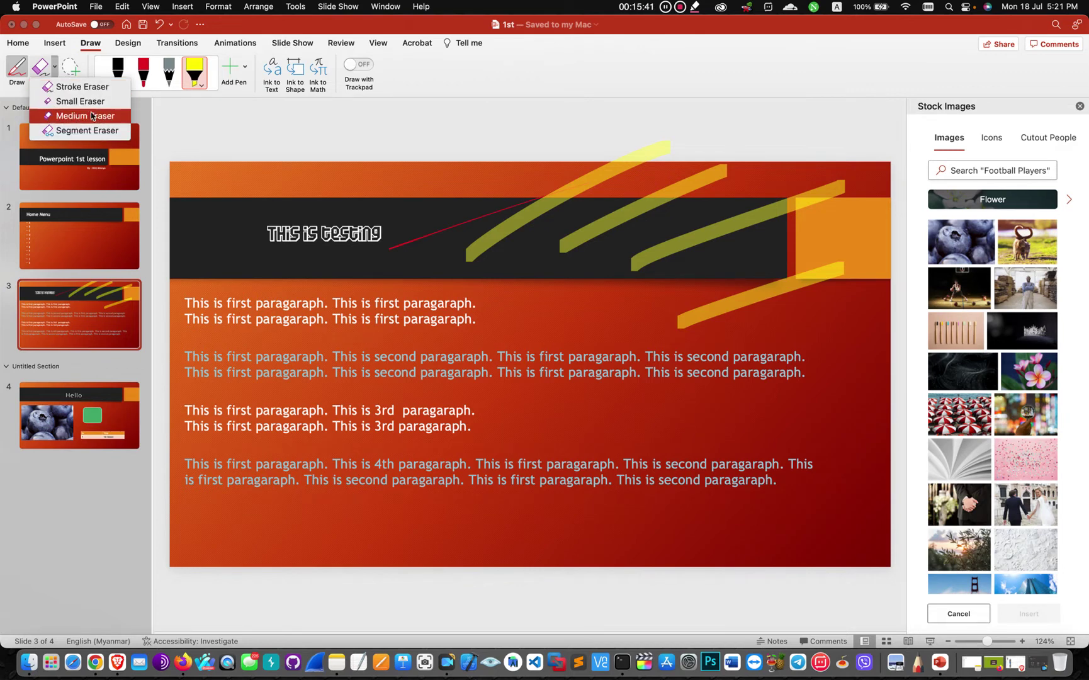
left_click(82, 87)
mouse_move(384, 247)
left_mouse_down()
mouse_move(575, 255)
mouse_move(620, 230)
mouse_move(719, 301)
left_mouse_up()
left_click(734, 311)
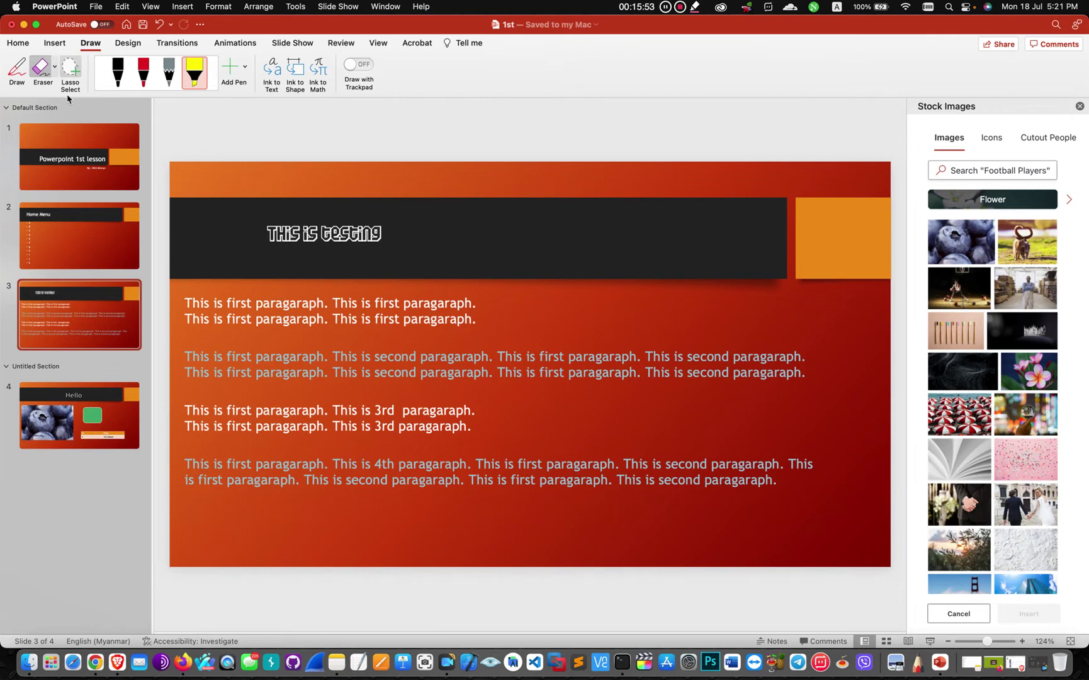
left_click(55, 66)
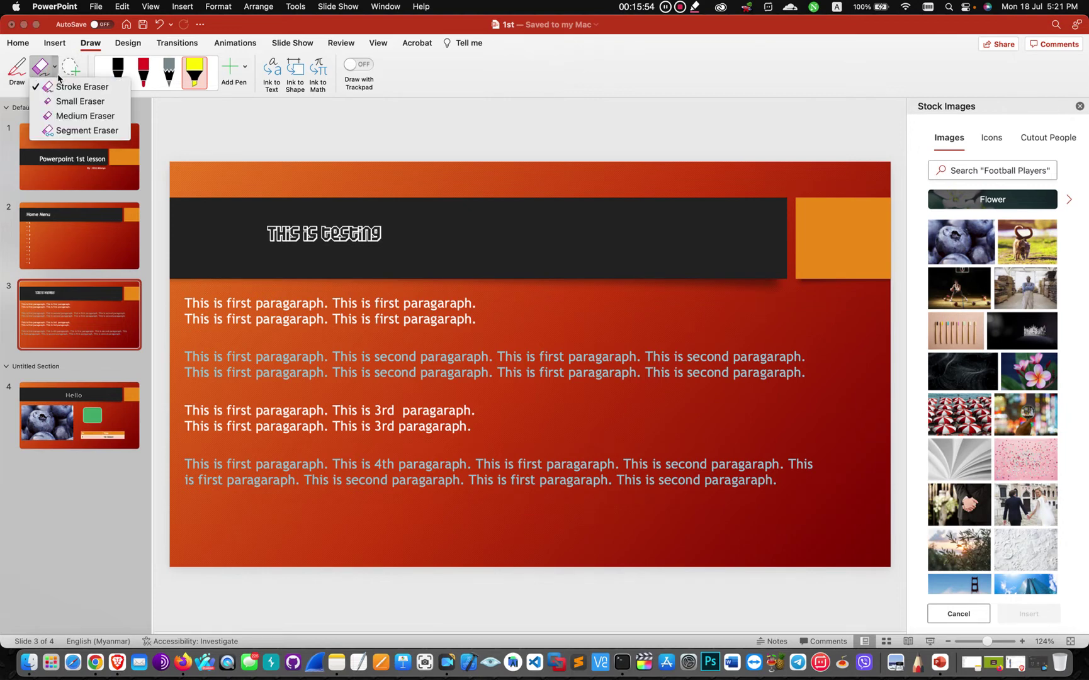
left_click(193, 104)
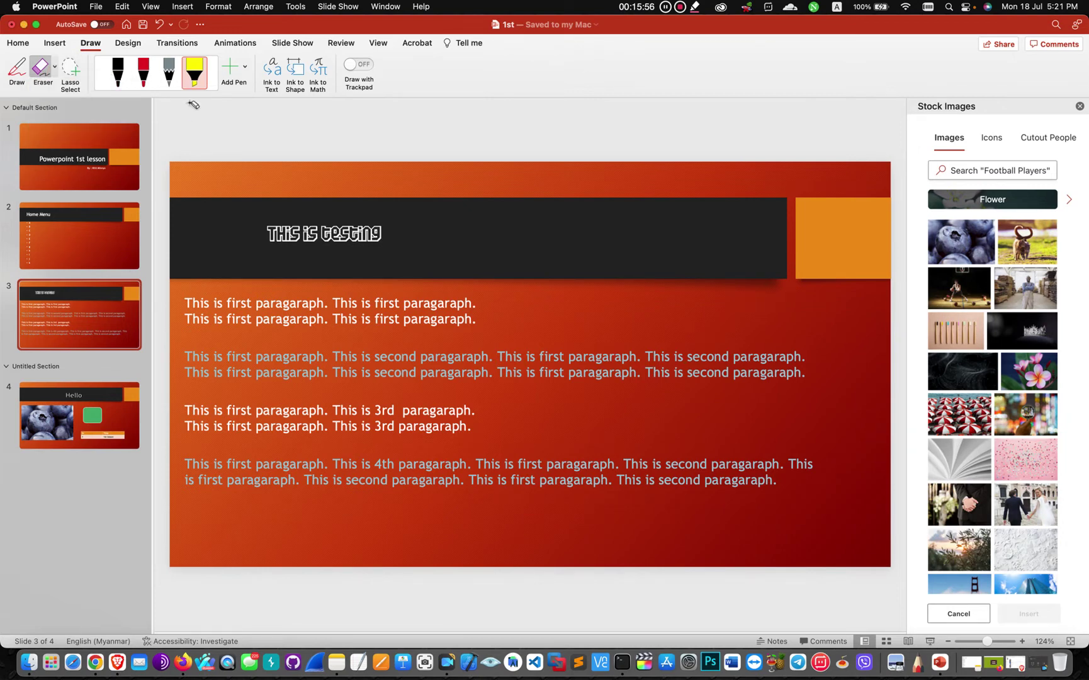
left_click(245, 66)
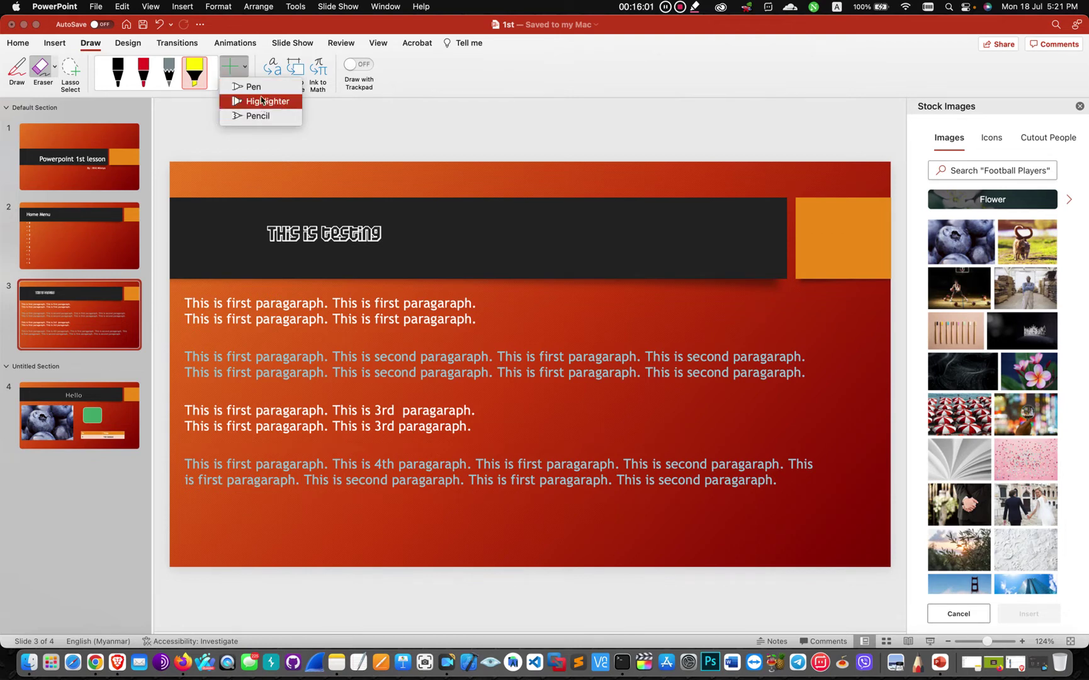
left_click(352, 105)
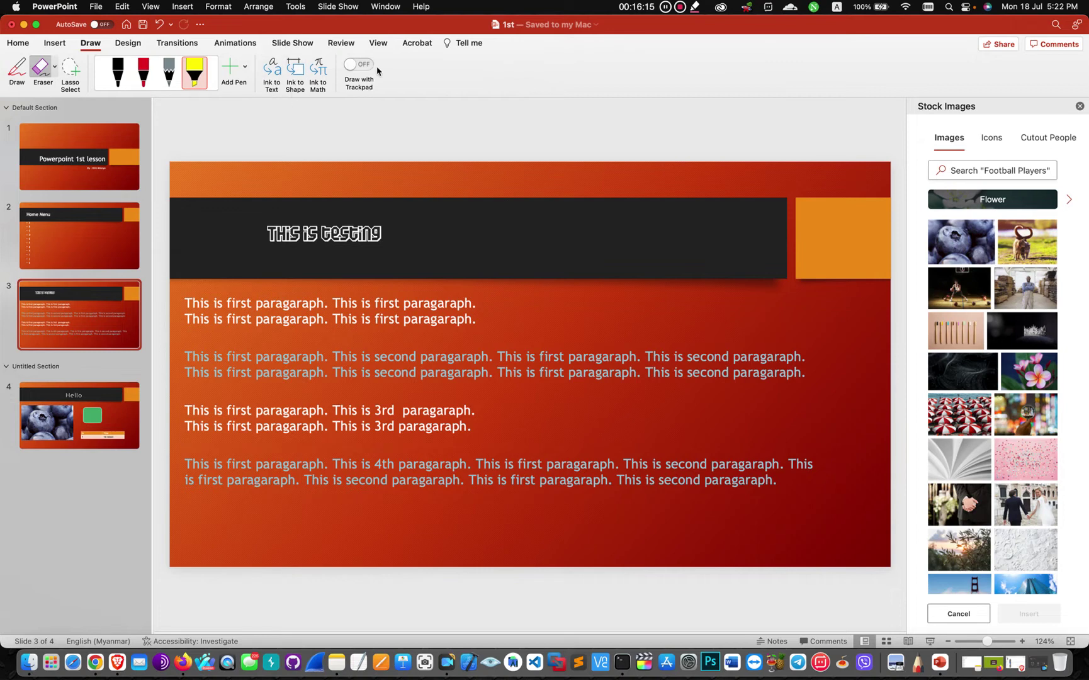
Apply the orange Berlin theme's teal variant to all slides after trying purple options
left_click(129, 49)
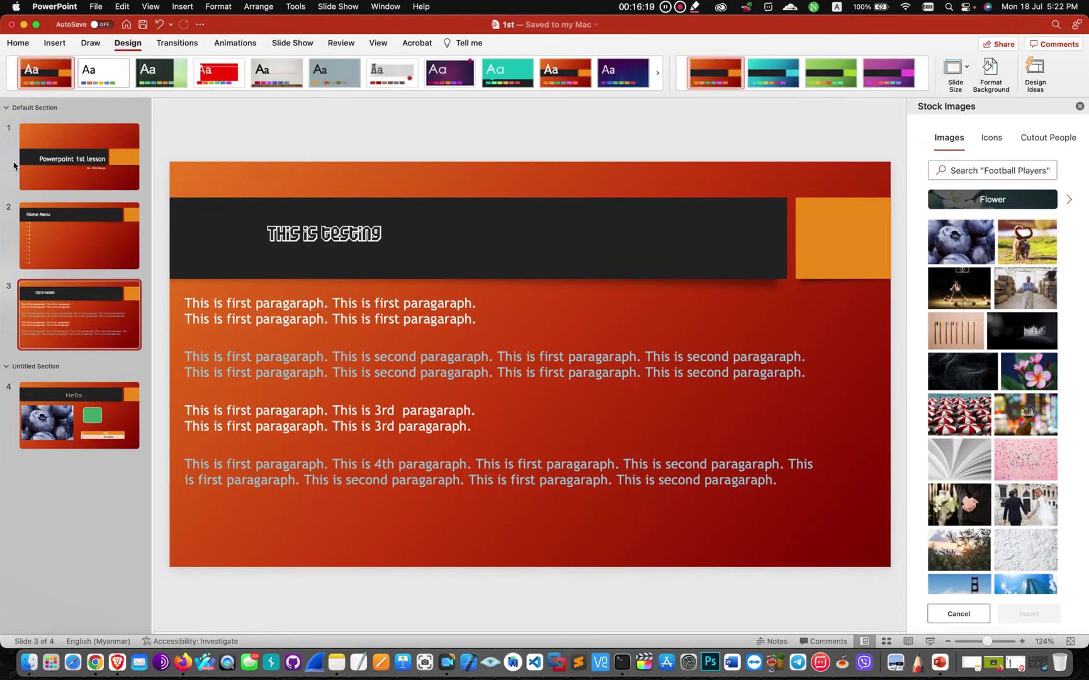
key("Home")
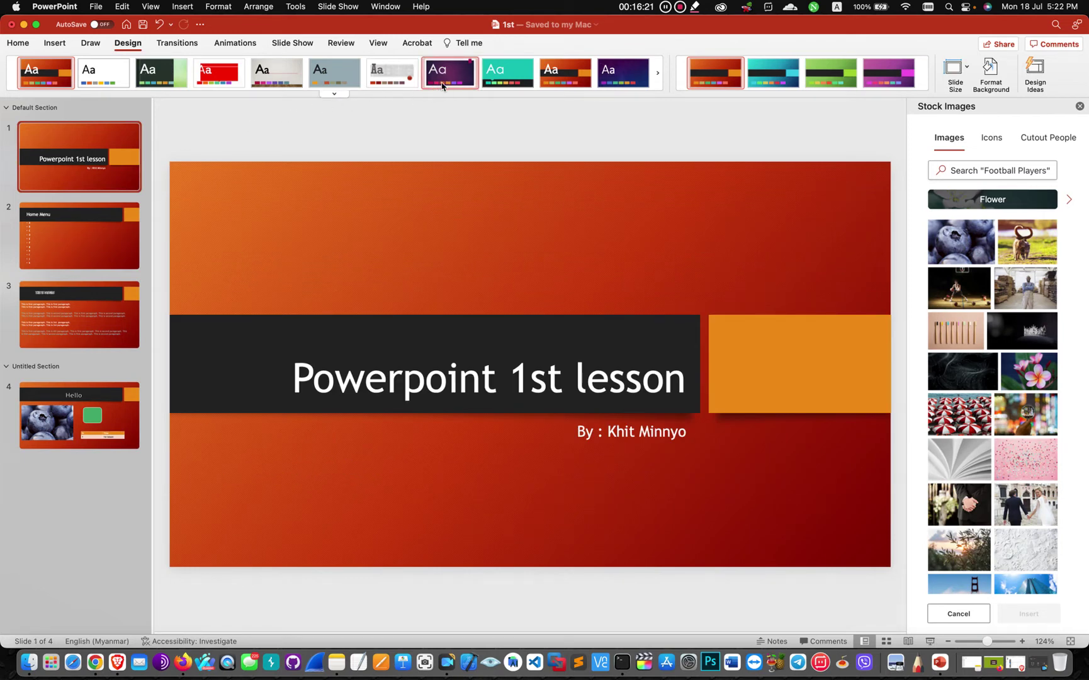
left_click(448, 73)
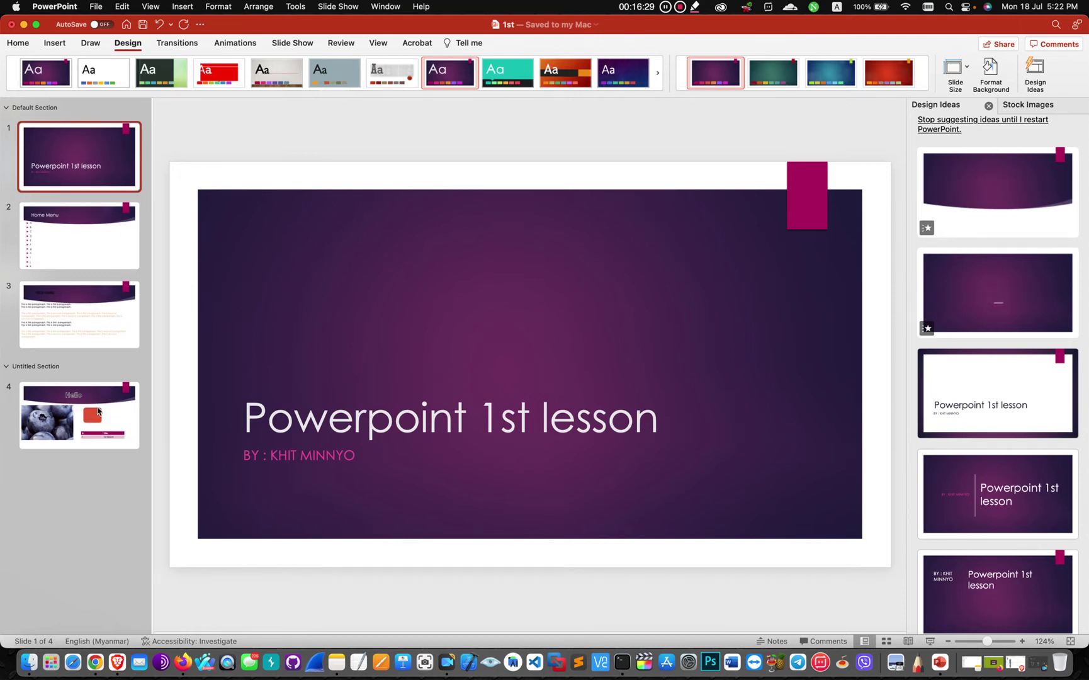
left_click(563, 88)
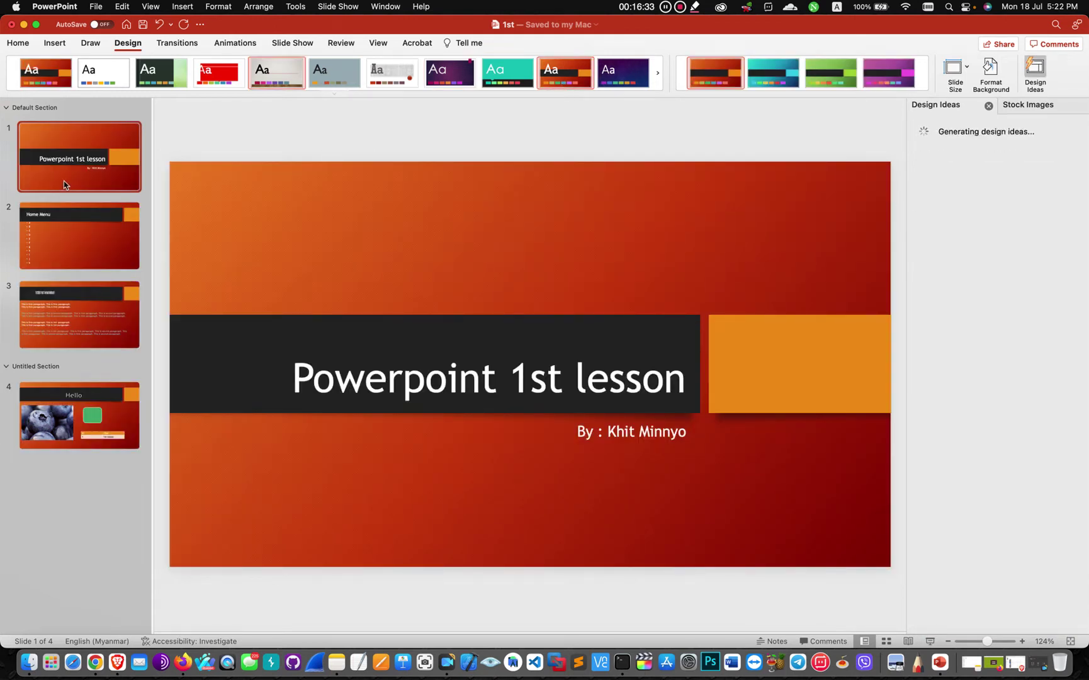
left_click(791, 80)
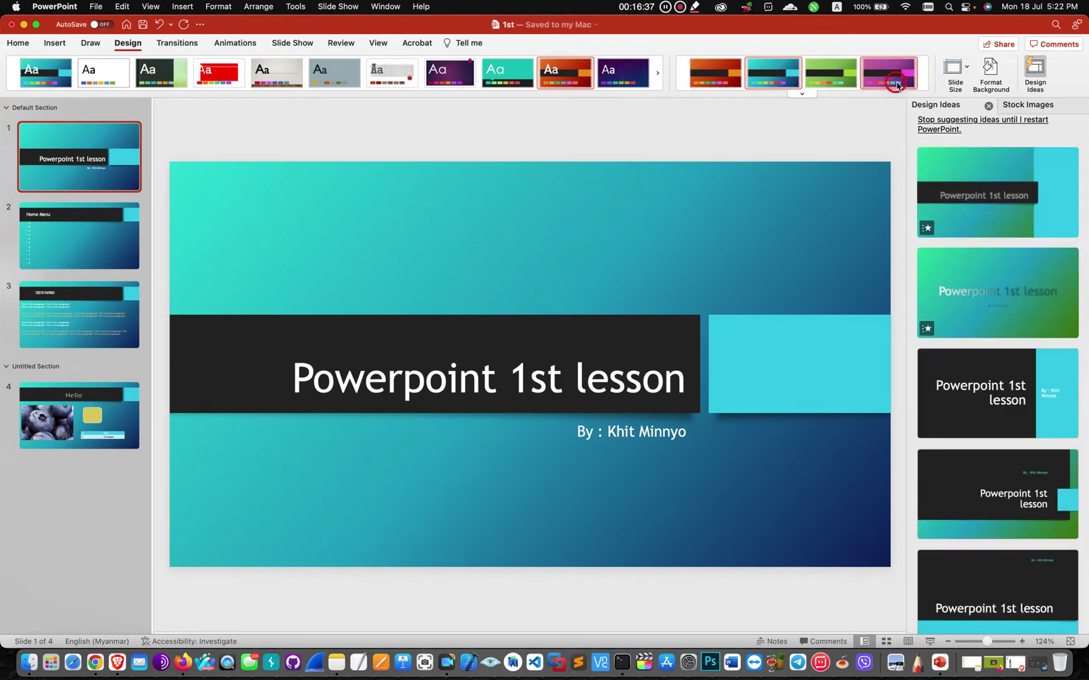
left_click(896, 85)
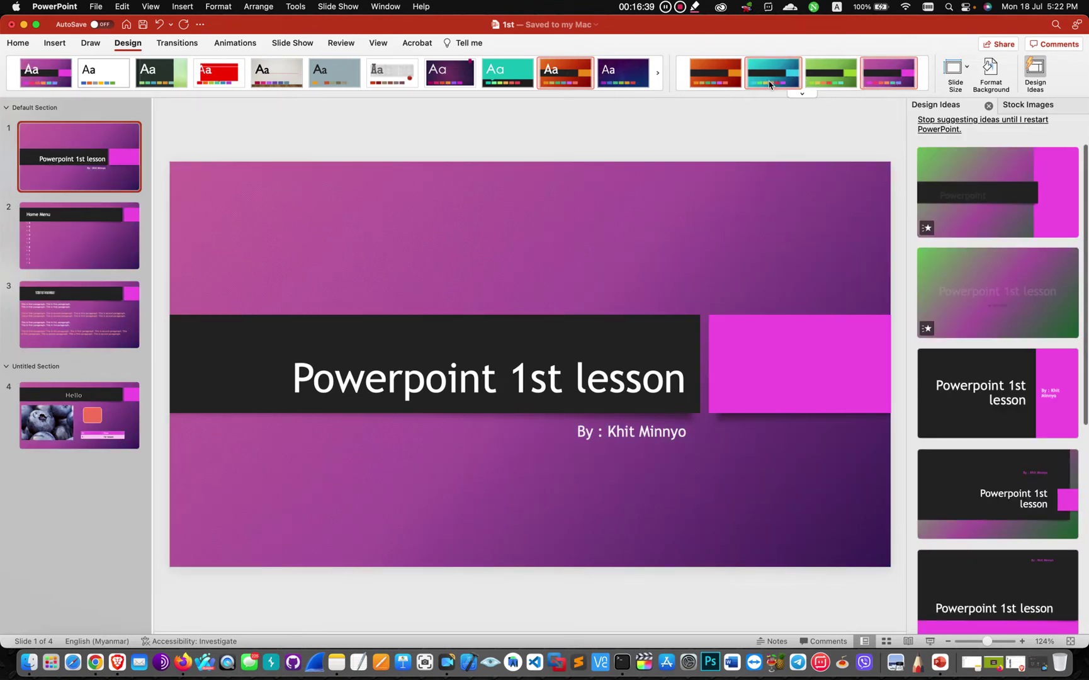
left_click(769, 84)
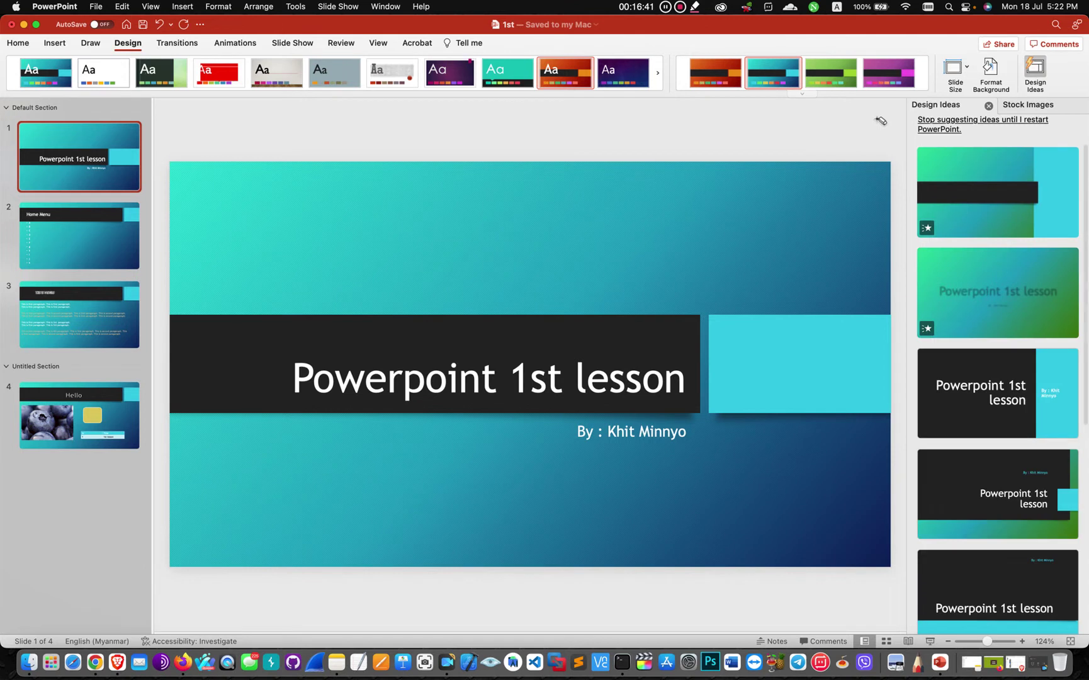
left_click(128, 42)
left_click(129, 44)
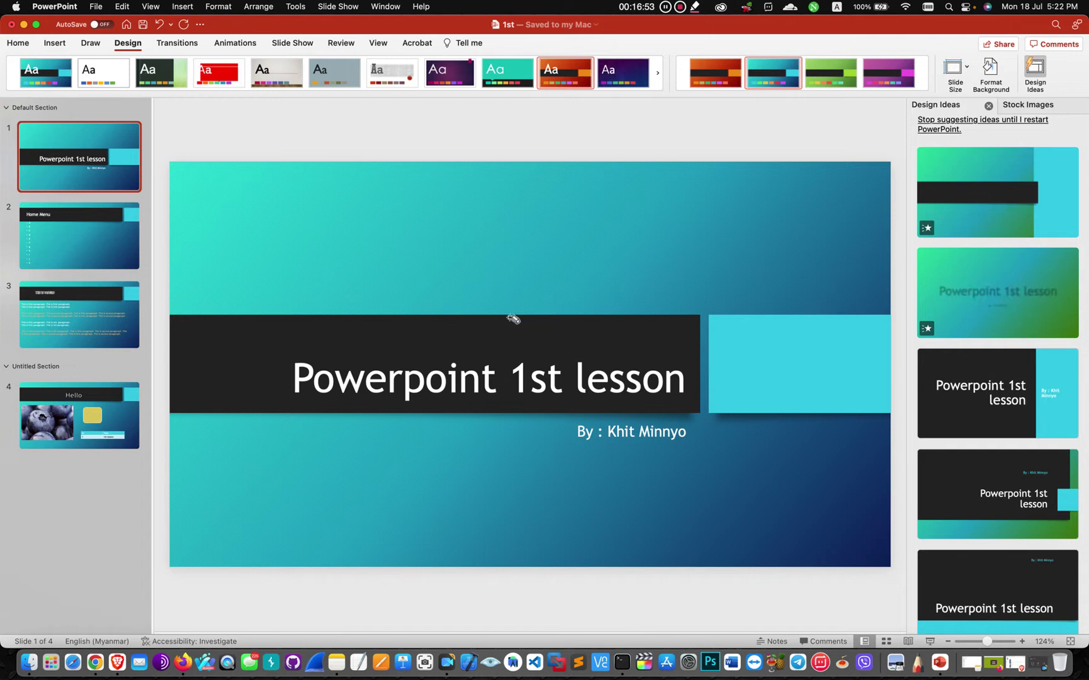
left_click(183, 43)
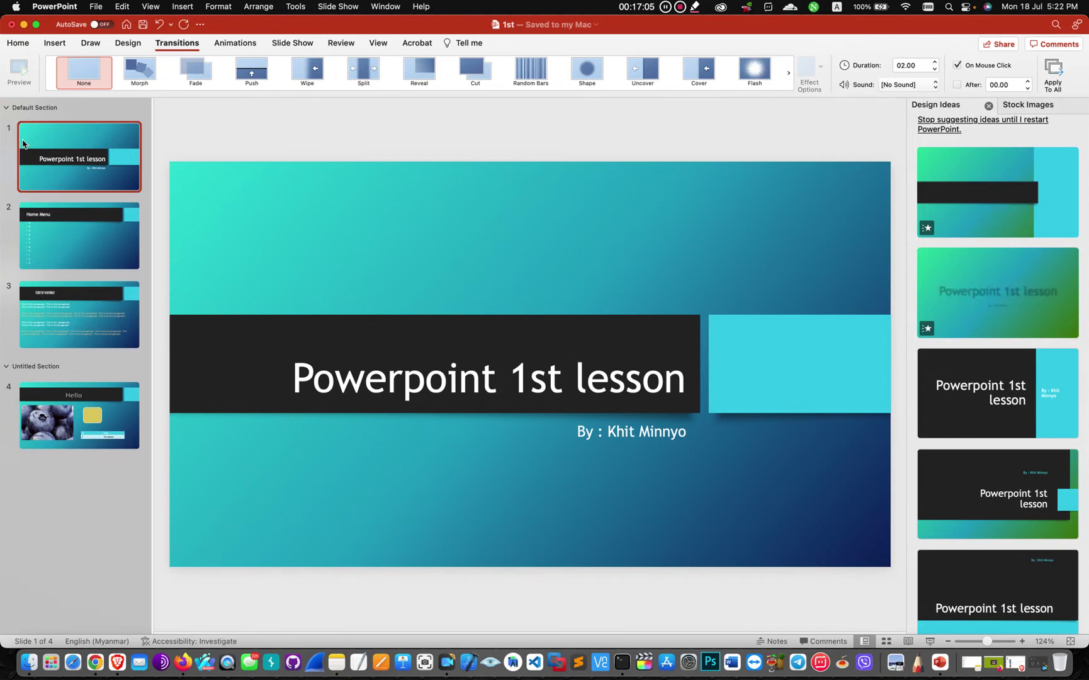
Give slide 2, Home Menu, the Morph transition and dismiss its introduction popup
left_click(61, 249)
left_click(61, 180)
left_click(62, 226)
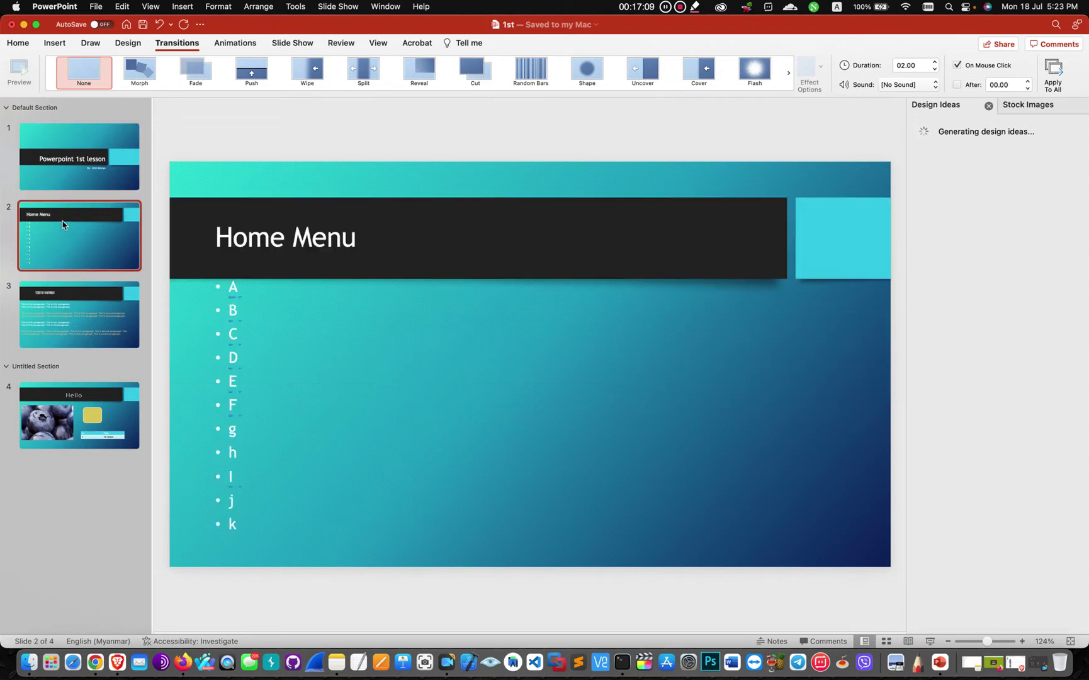
left_click(67, 189)
left_click(66, 221)
left_click(54, 235)
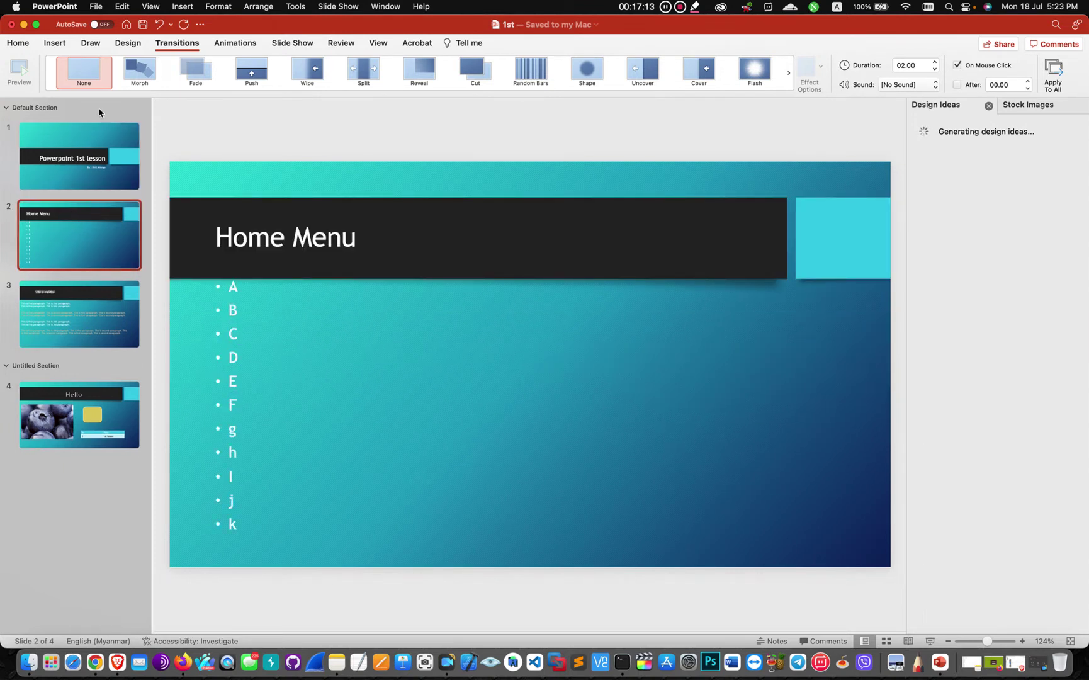
left_click(137, 76)
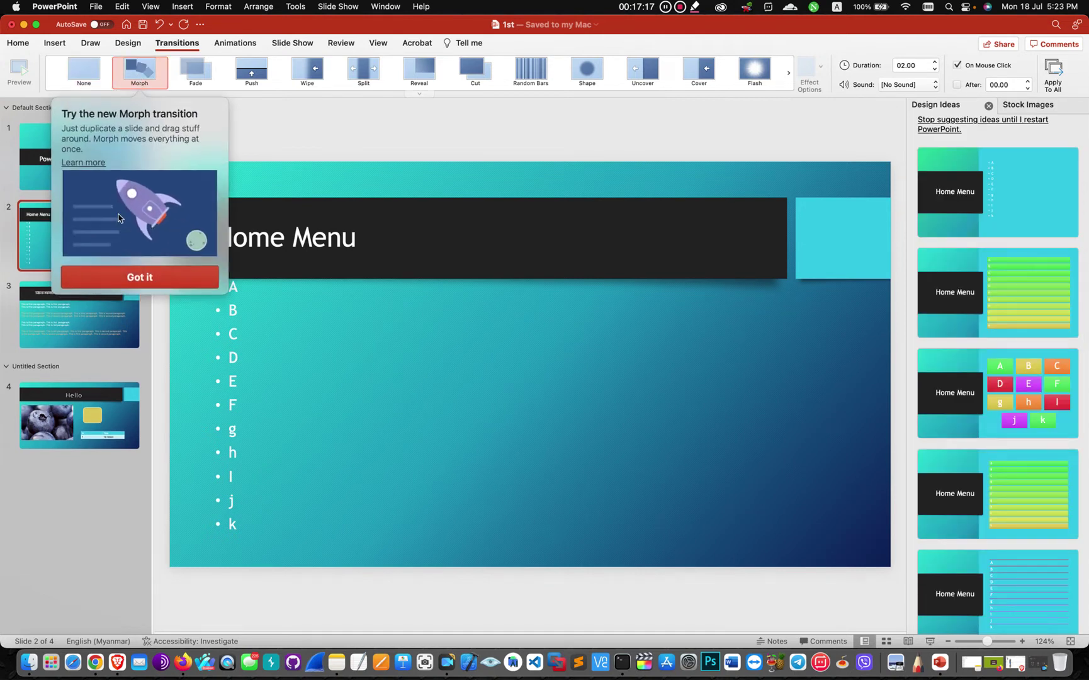
left_click(136, 277)
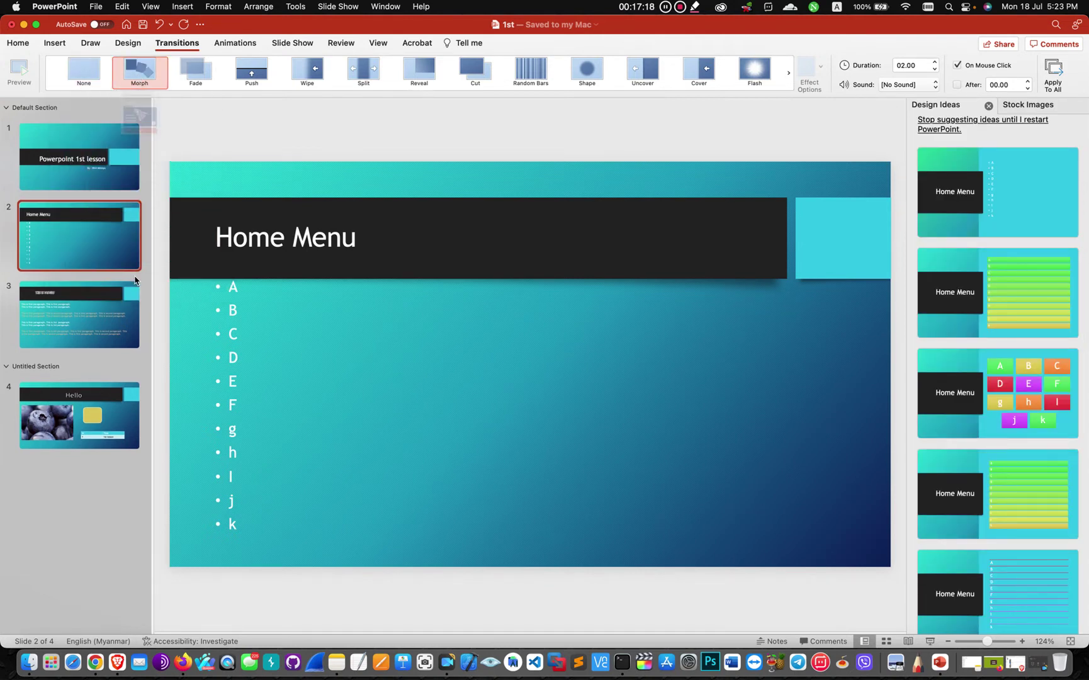
left_click(144, 75)
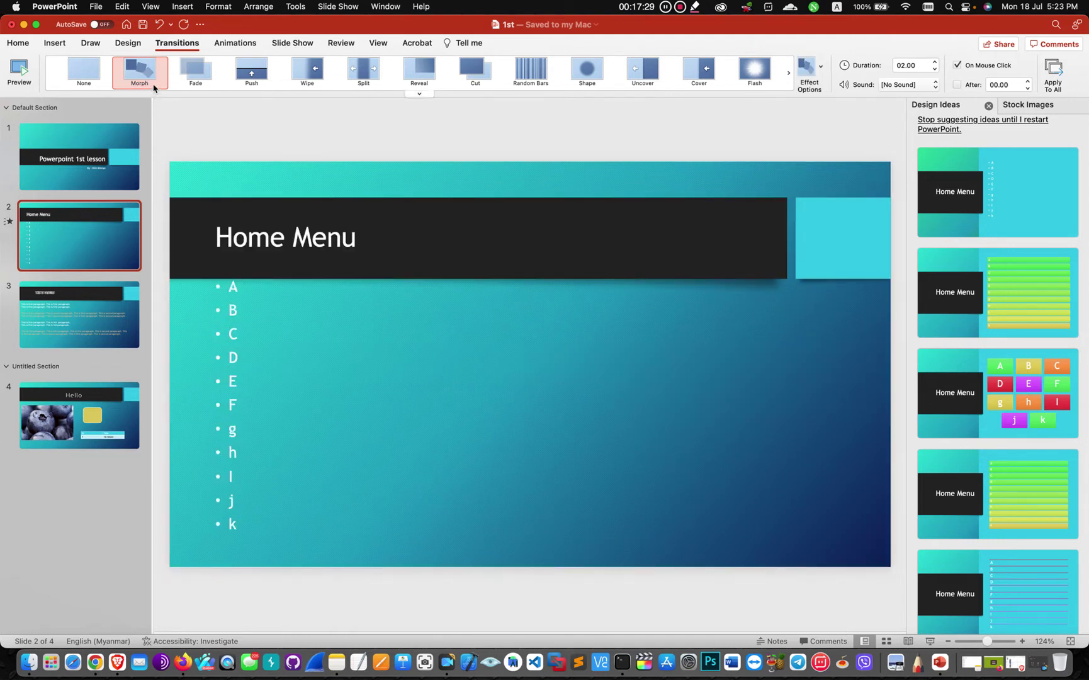
Return to slide 1 and start the slide show from it
left_click(69, 175)
left_click(54, 236)
left_click(80, 190)
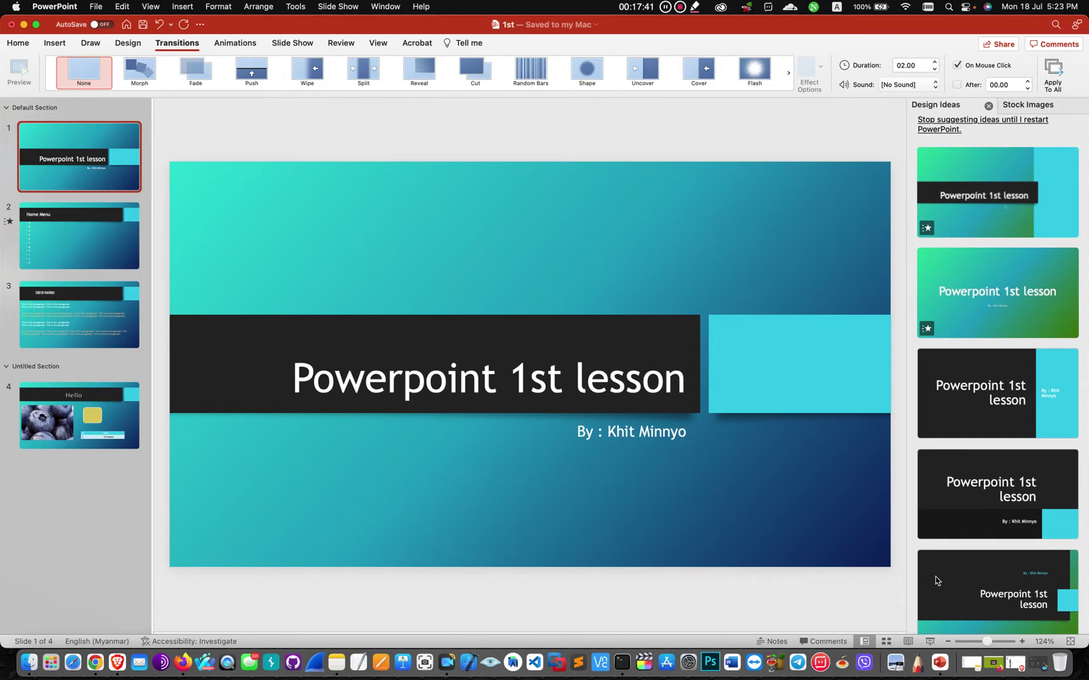
left_click(931, 643)
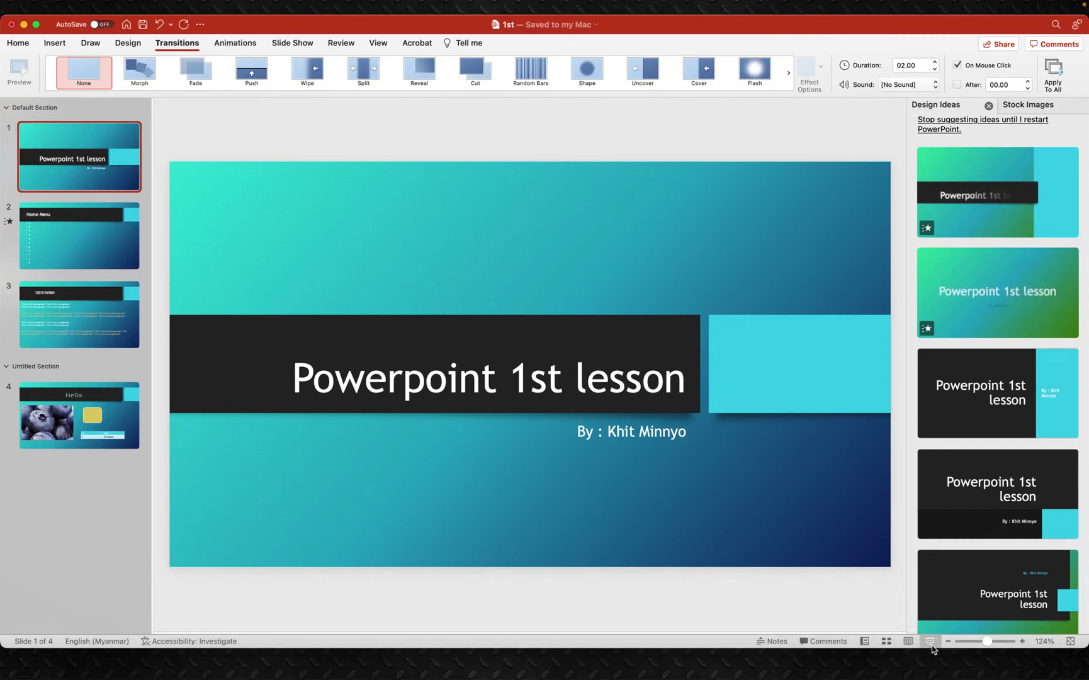
Advance through the Home Menu, paragraph and Hello slides, exit the show, and select Home Menu
left_click(723, 425)
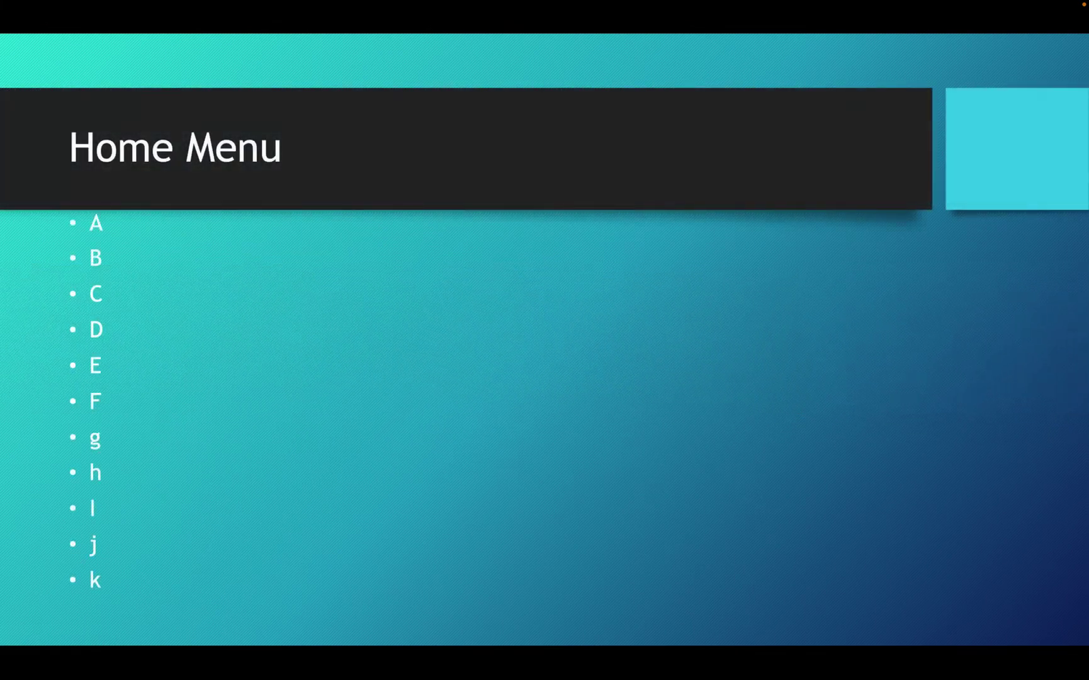
key("Right")
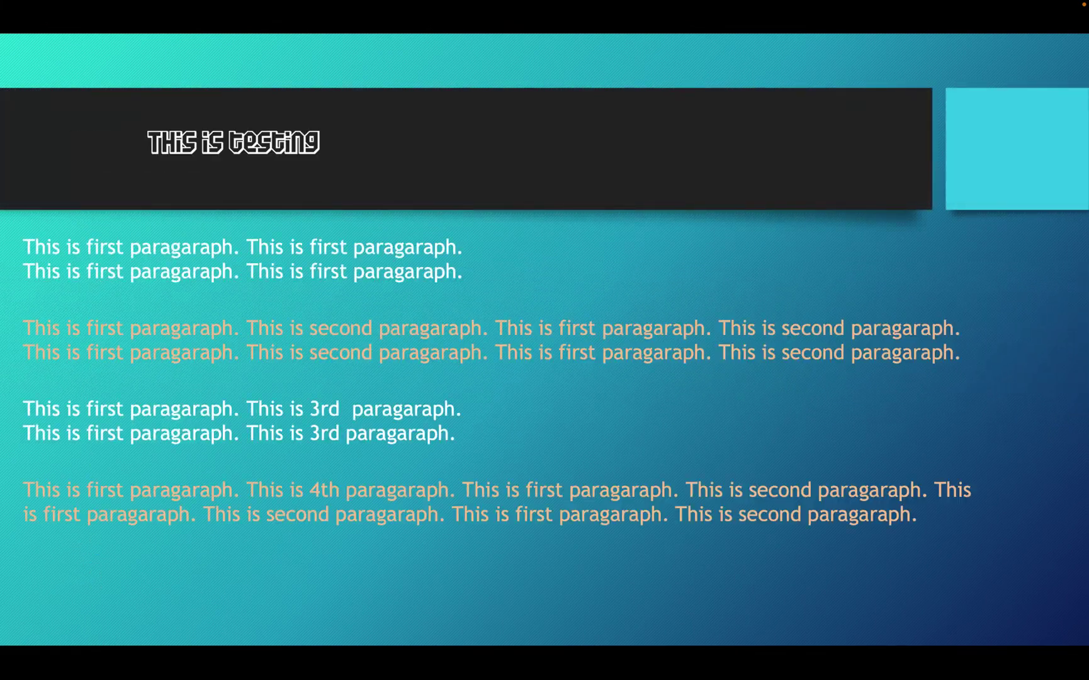
key("Right")
key("Right")
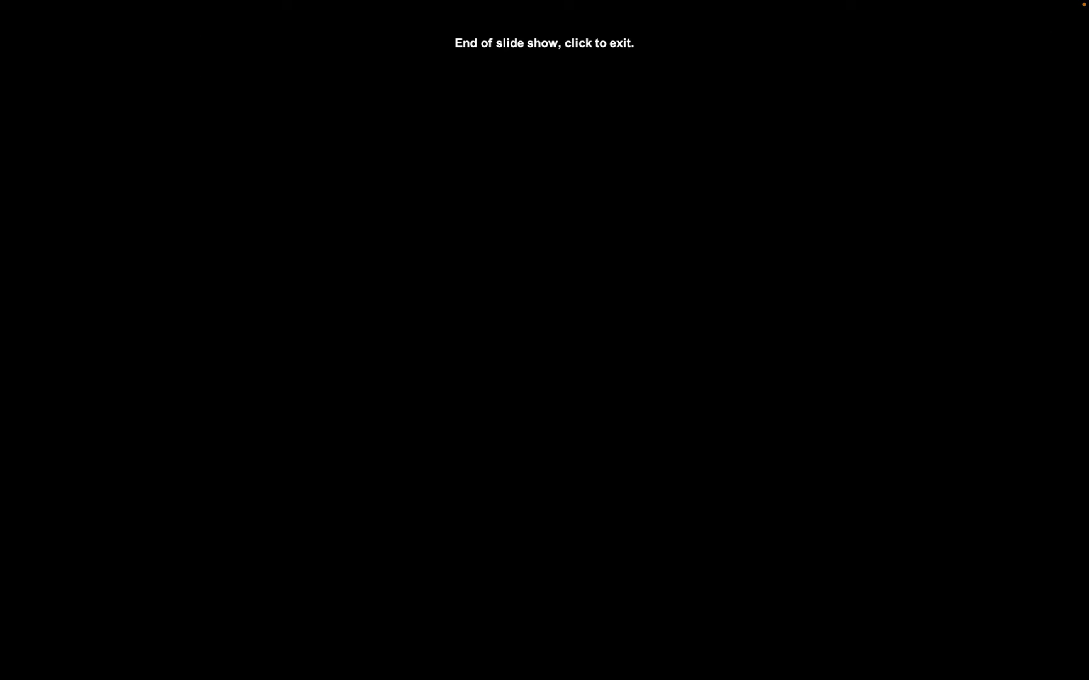
left_click(724, 425)
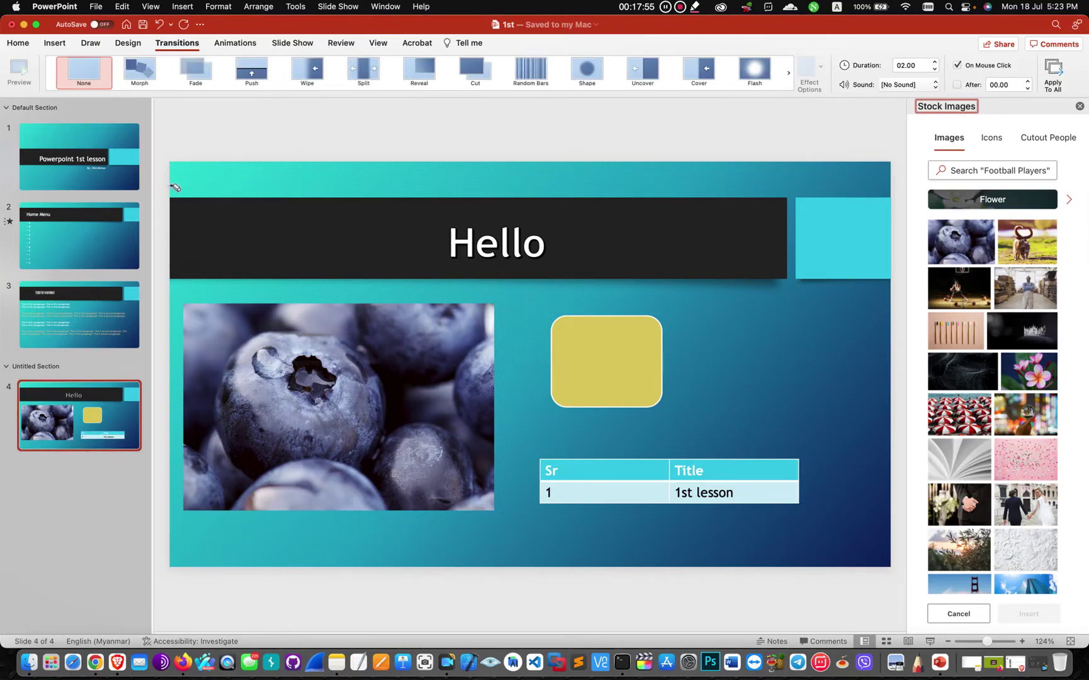
left_click(107, 173)
Change the Home Menu slide's transition to Push lasting 1.00 second
left_click(95, 233)
left_click(11, 222)
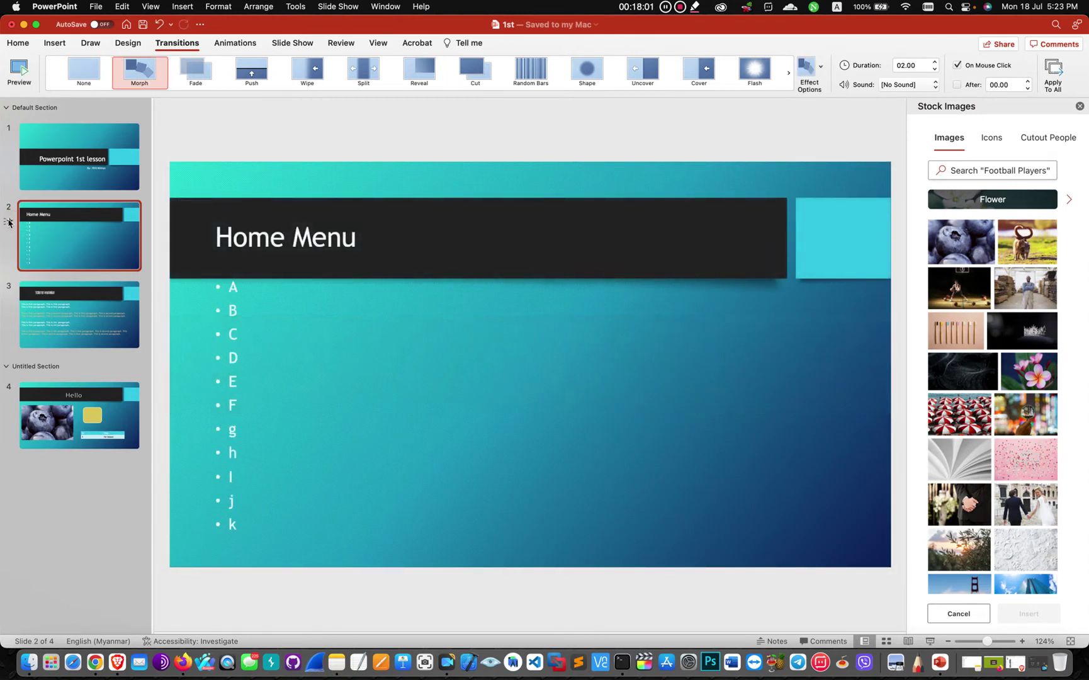
right_click(6, 222)
key("Escape")
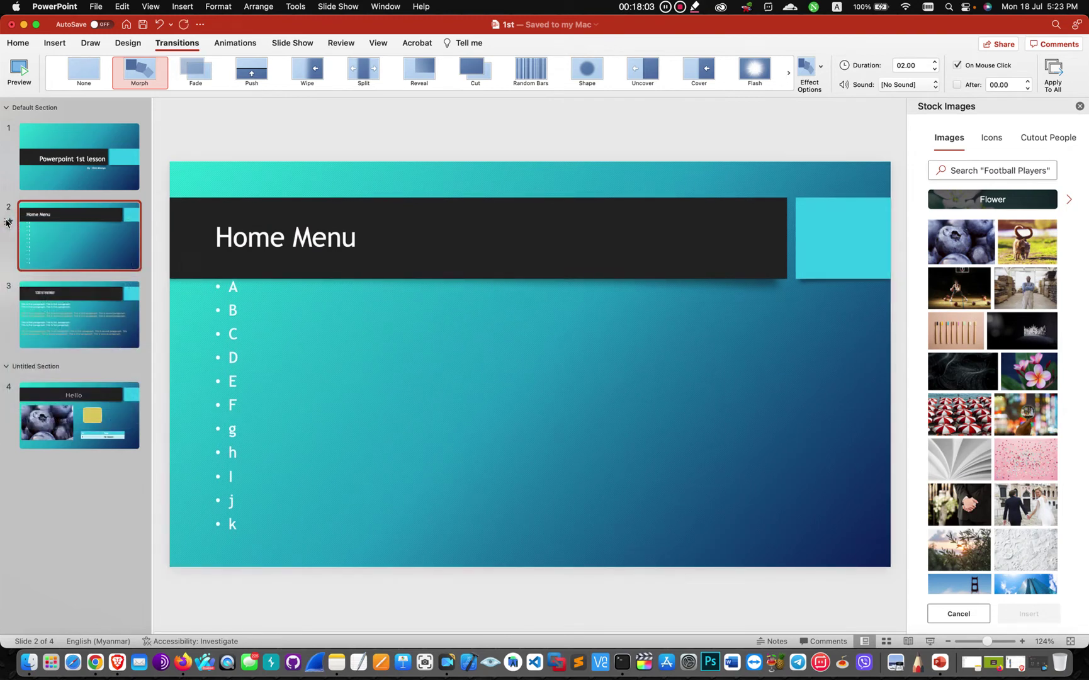
left_click(10, 223)
left_click(199, 79)
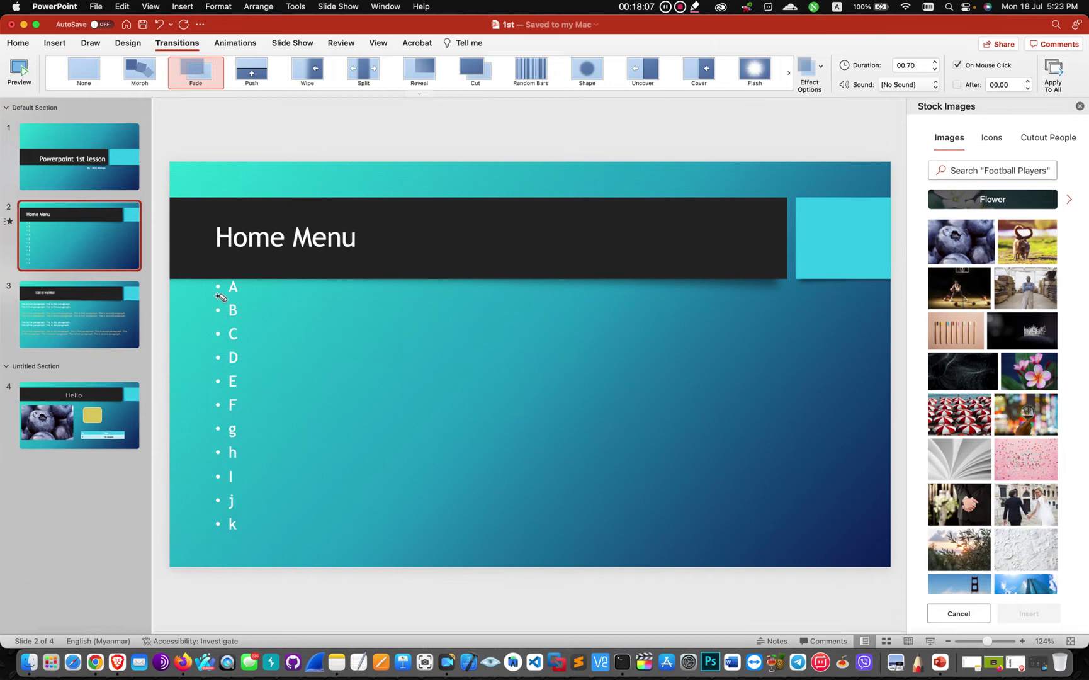
left_click(251, 77)
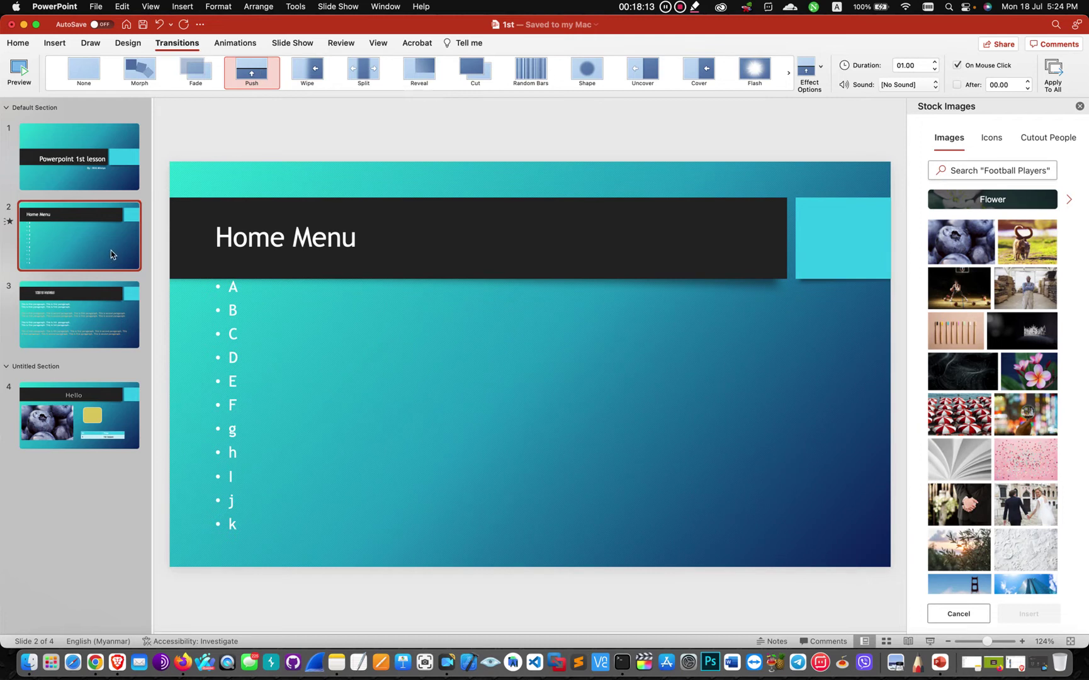
Play the slide show from the title slide through to the end
left_click(86, 153)
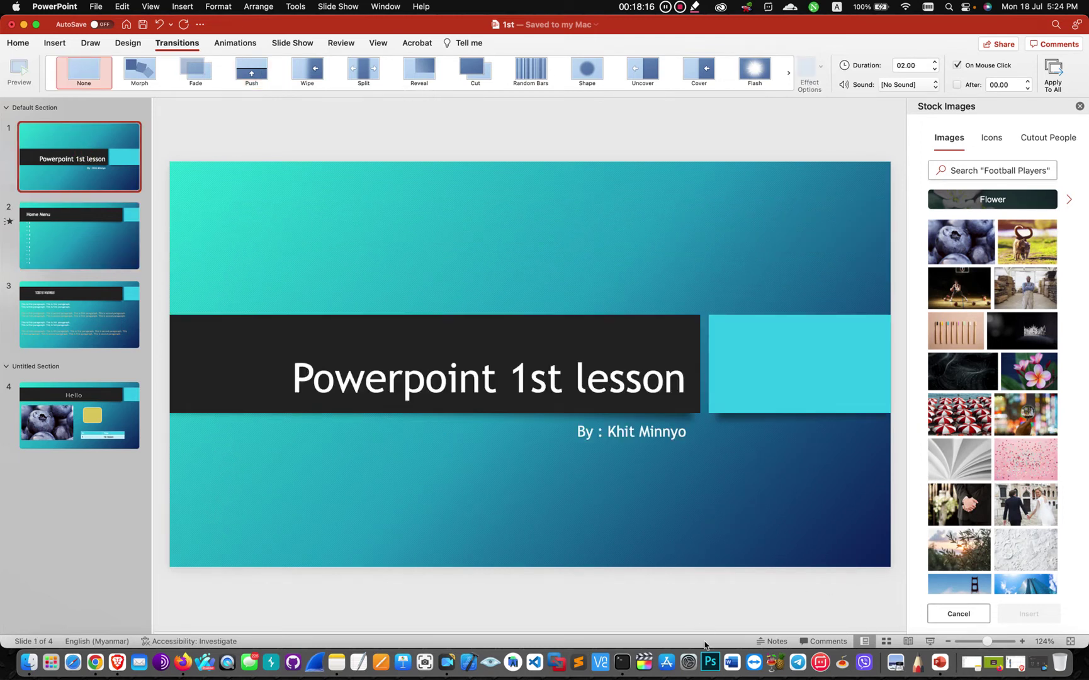
left_click(930, 640)
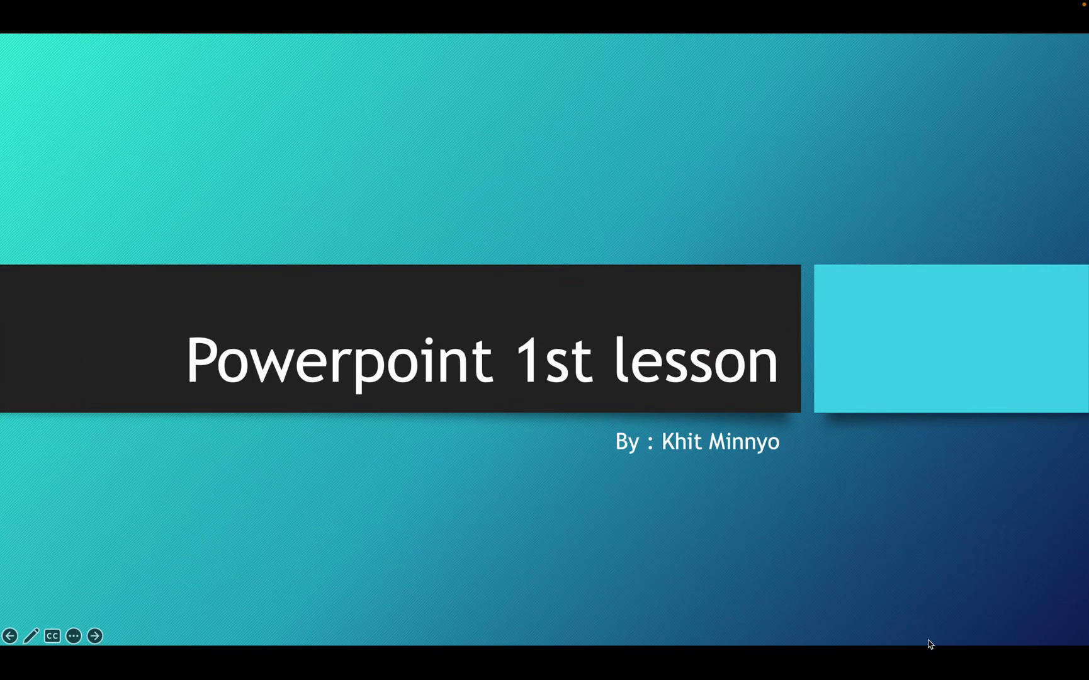
left_click(929, 643)
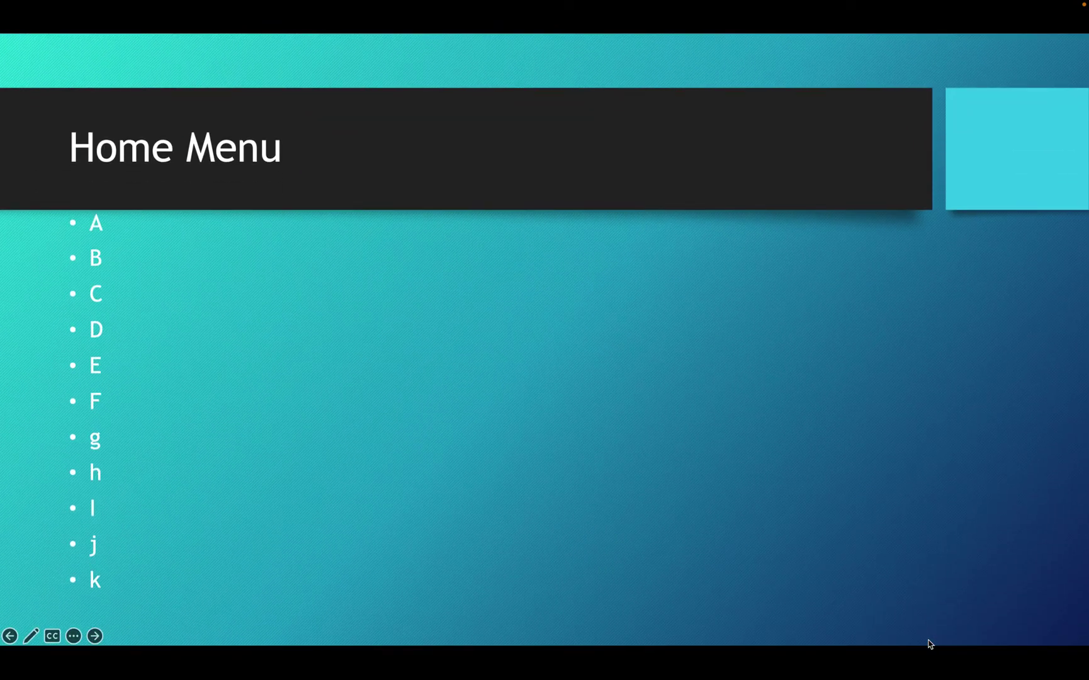
left_click(929, 644)
left_click(930, 643)
left_click(930, 643)
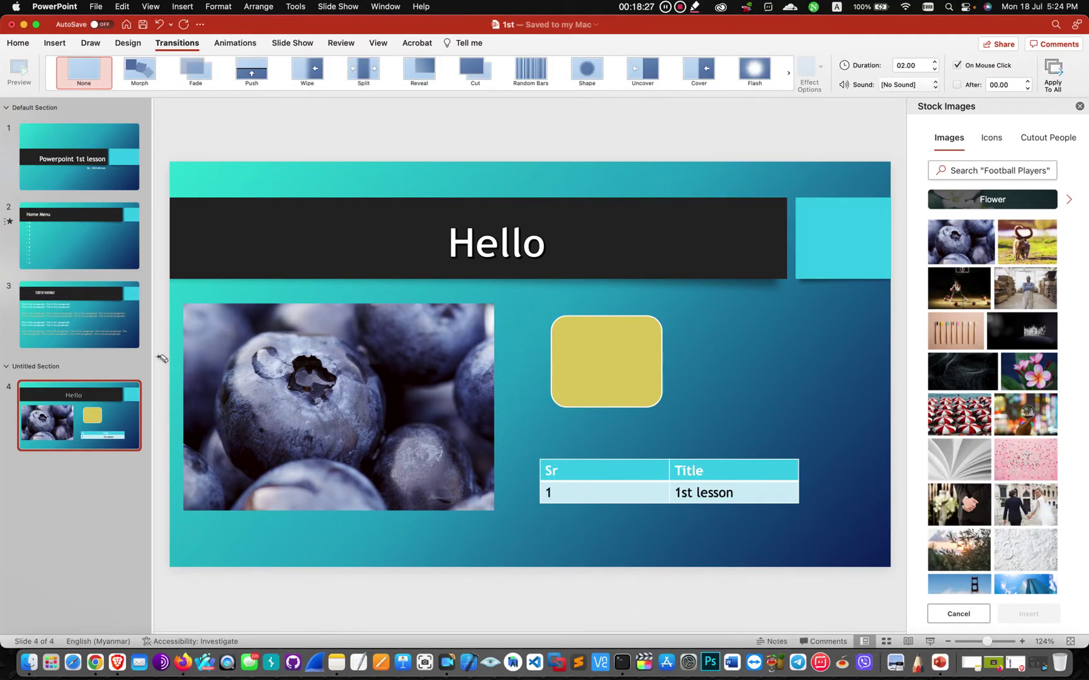
Apply Random Bars to slide 3 and Flash to the Hello slide, then reselect slide 1
left_click(88, 311)
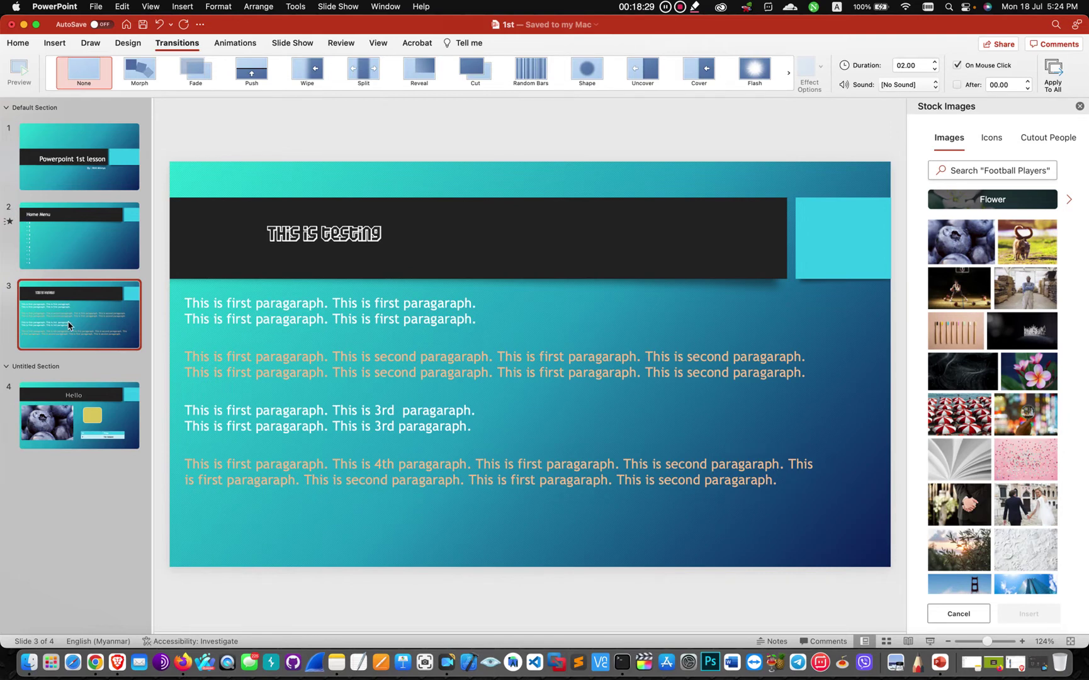
left_click(530, 78)
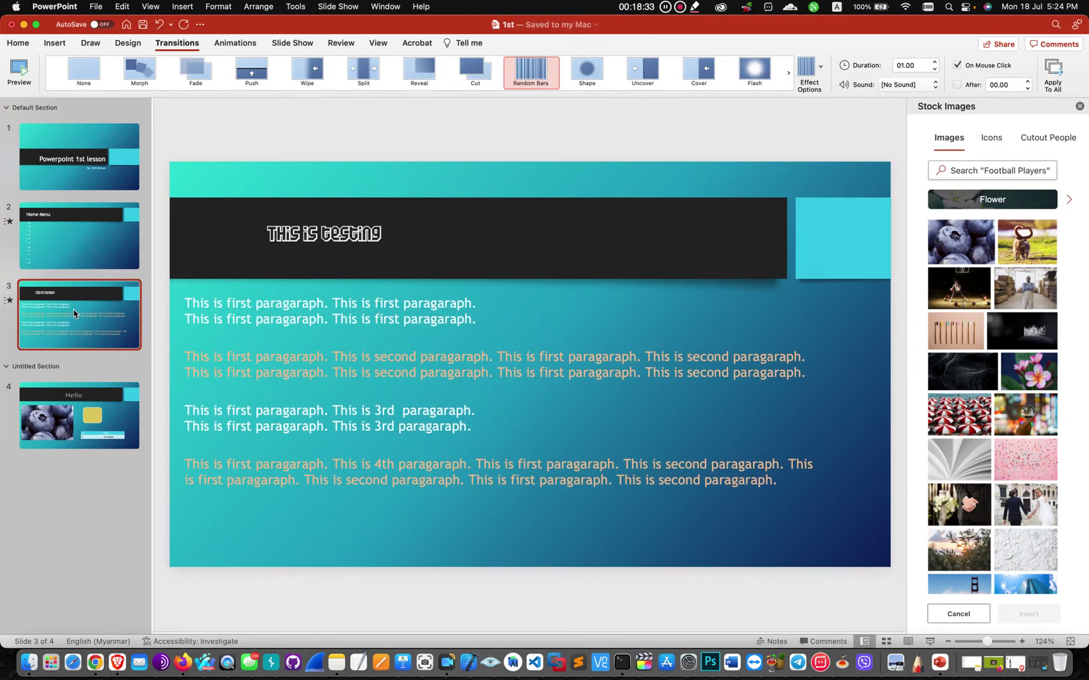
left_click(68, 430)
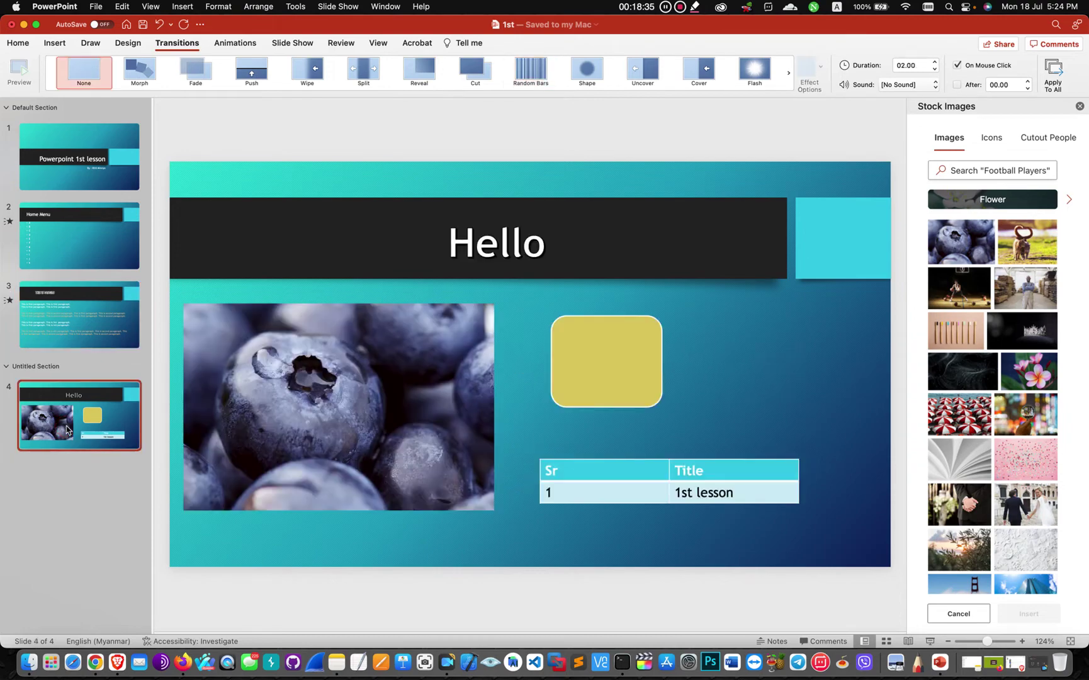
left_click(760, 79)
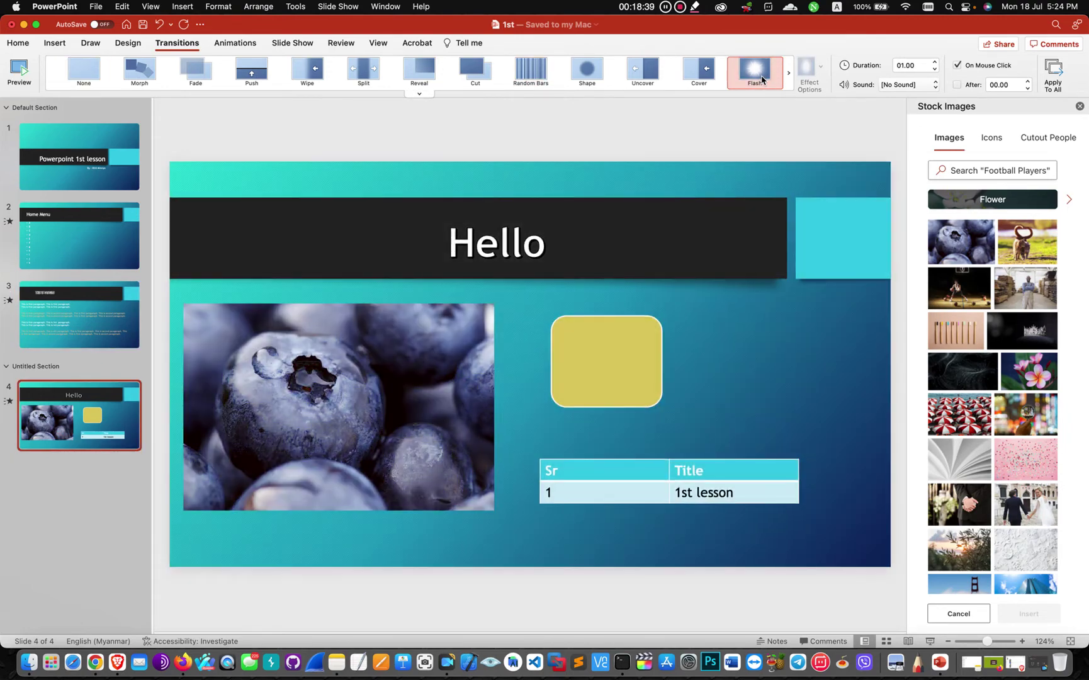
left_click(81, 156)
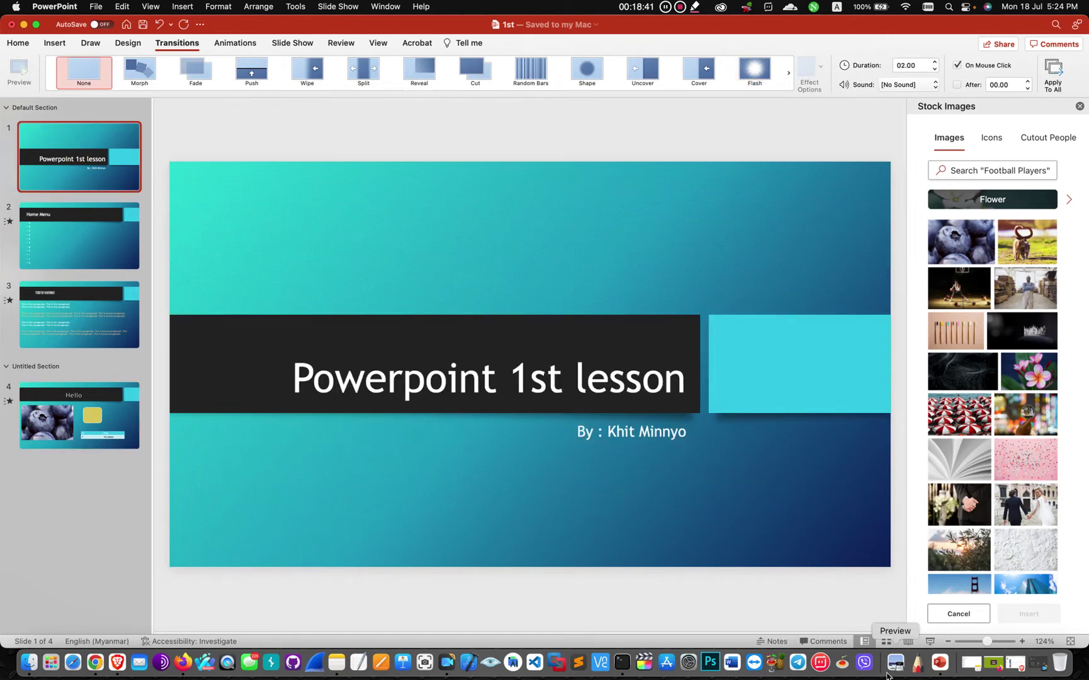
Play the deck from the beginning as a slide show, advancing through the paragraph and Hello slides
left_click(930, 640)
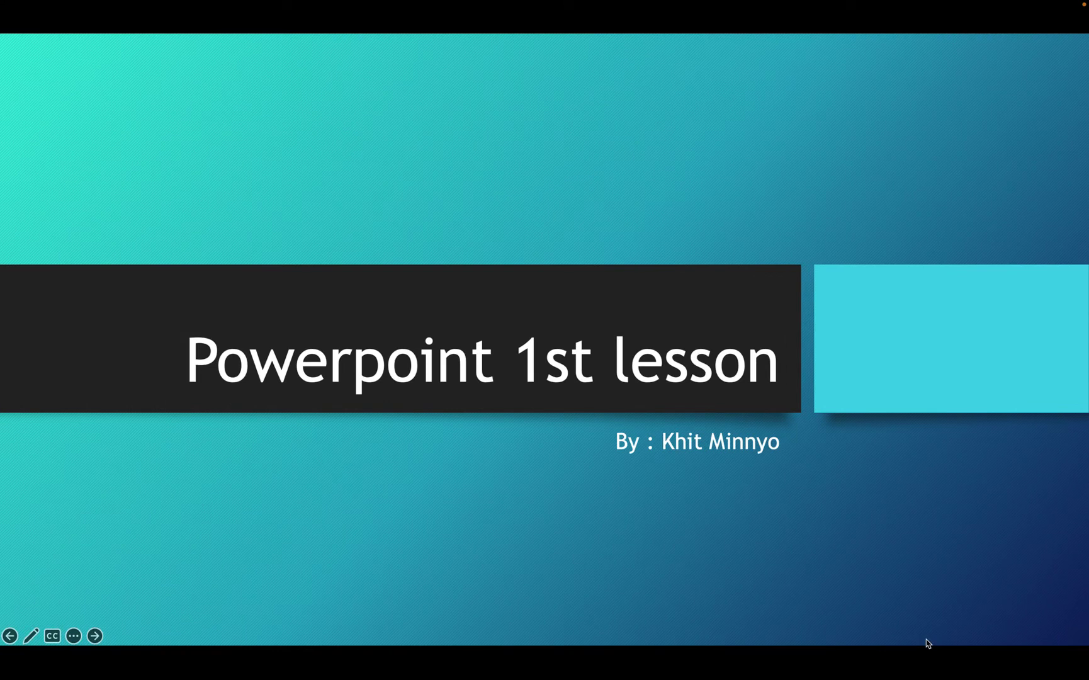
left_click(927, 643)
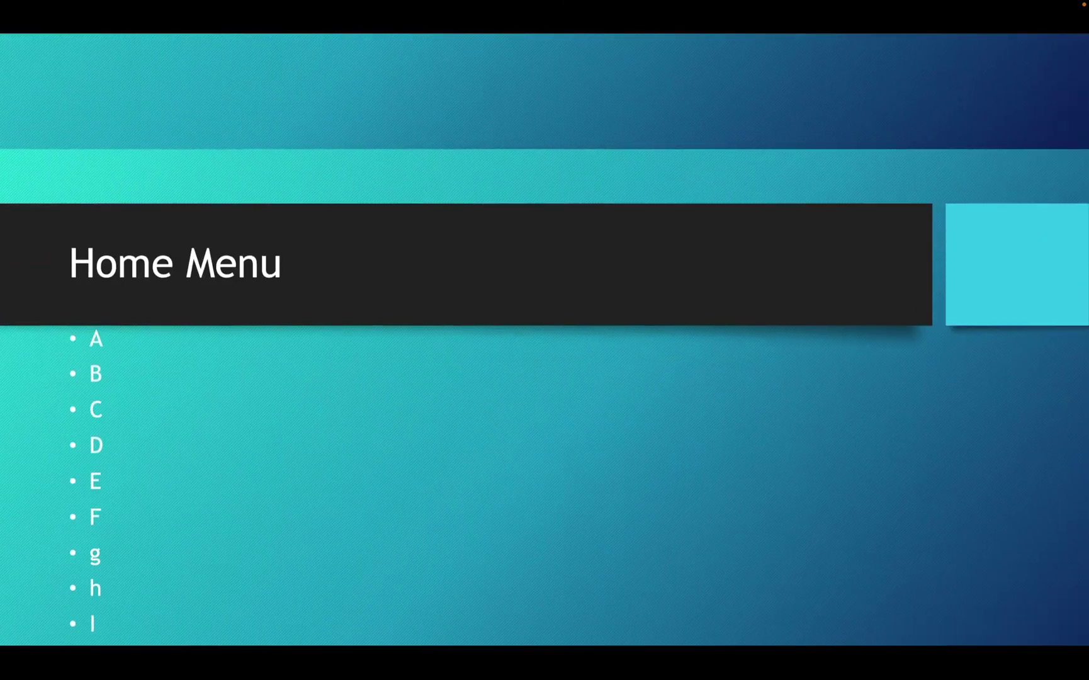
left_click(927, 643)
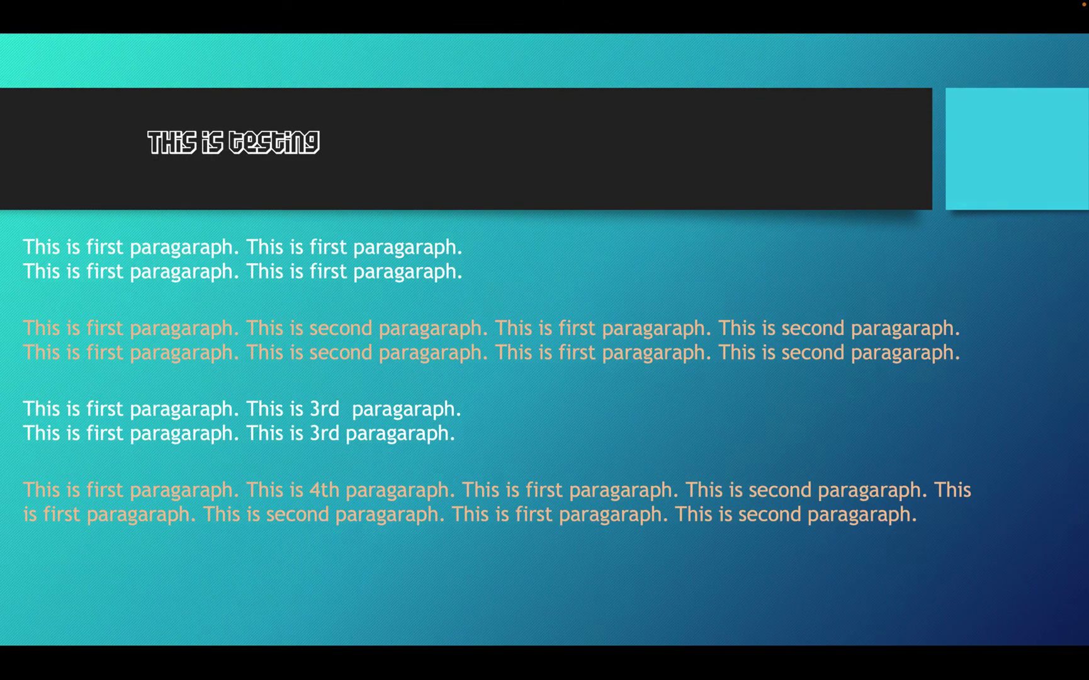
key("Right")
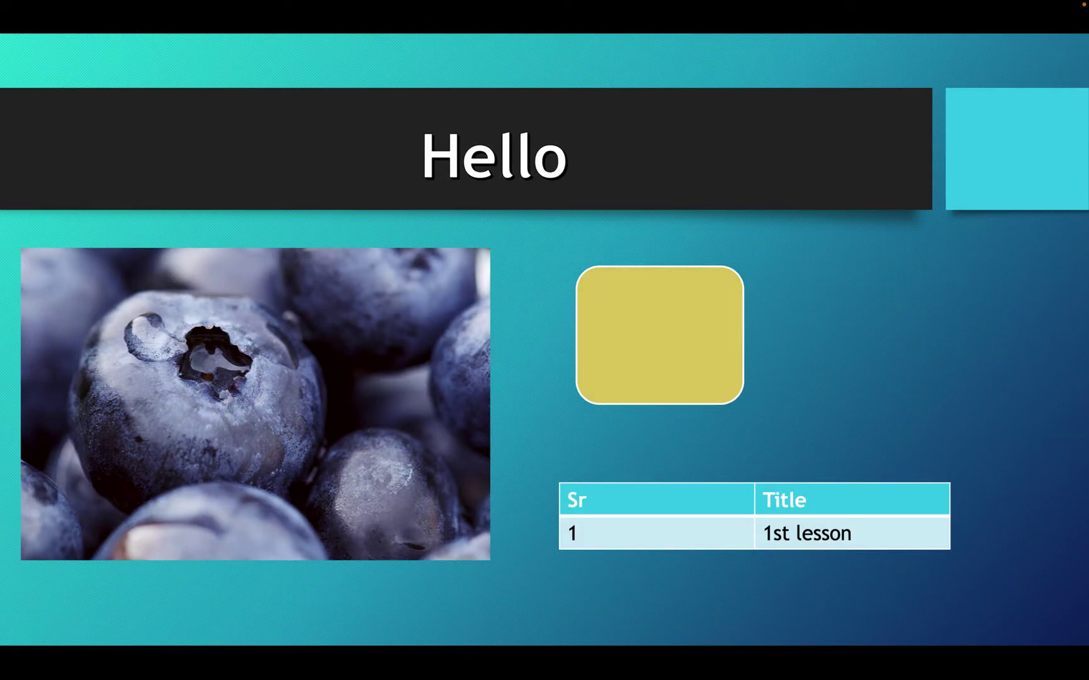
Exit the slide show and go from the title slide to the Home Menu slide in the editor
key("Escape")
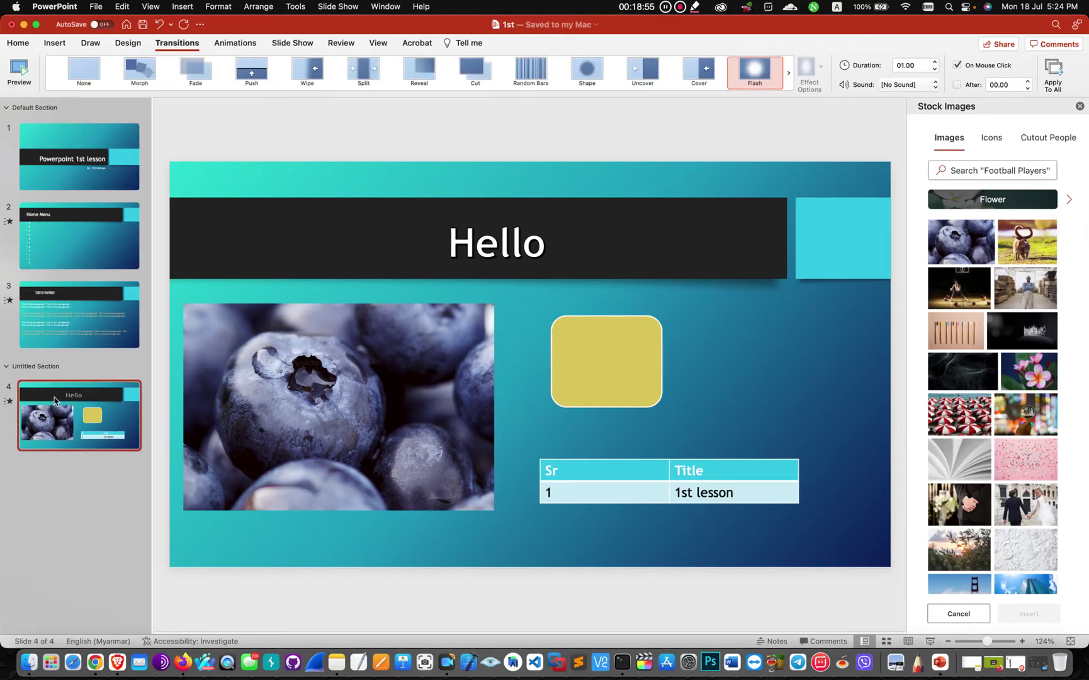
left_click(88, 177)
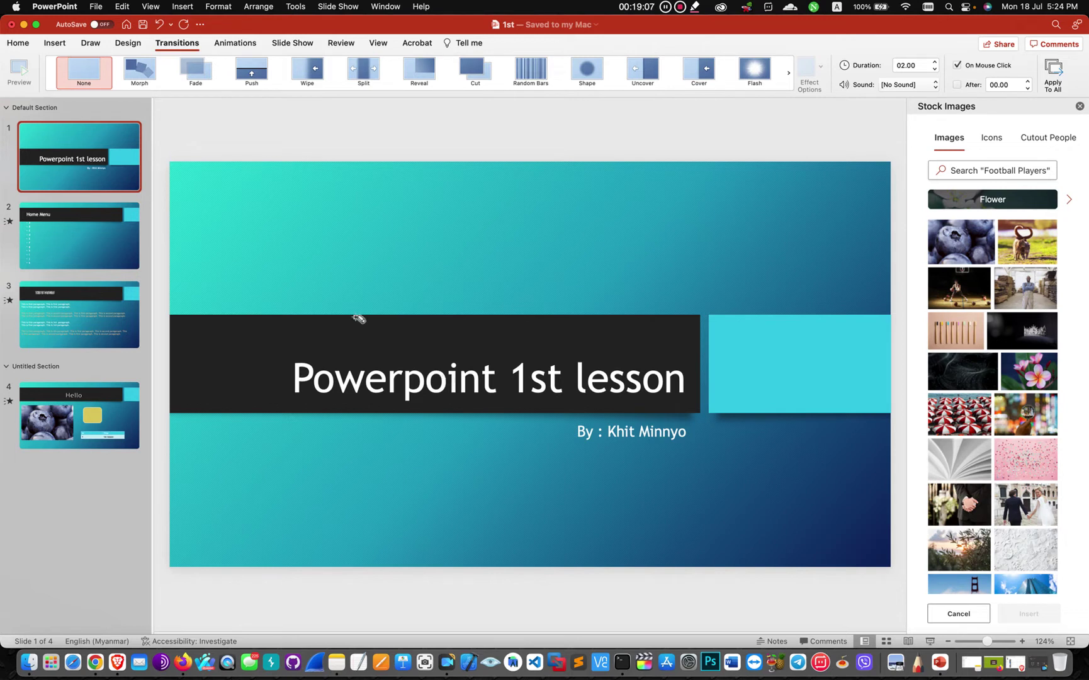
left_click(90, 243)
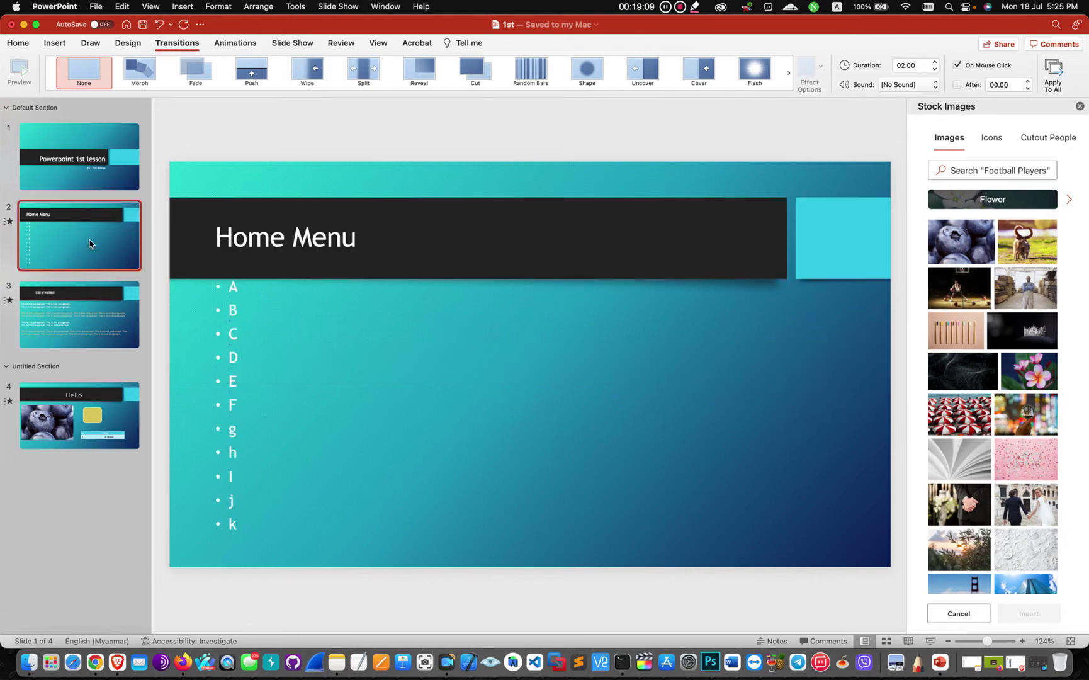
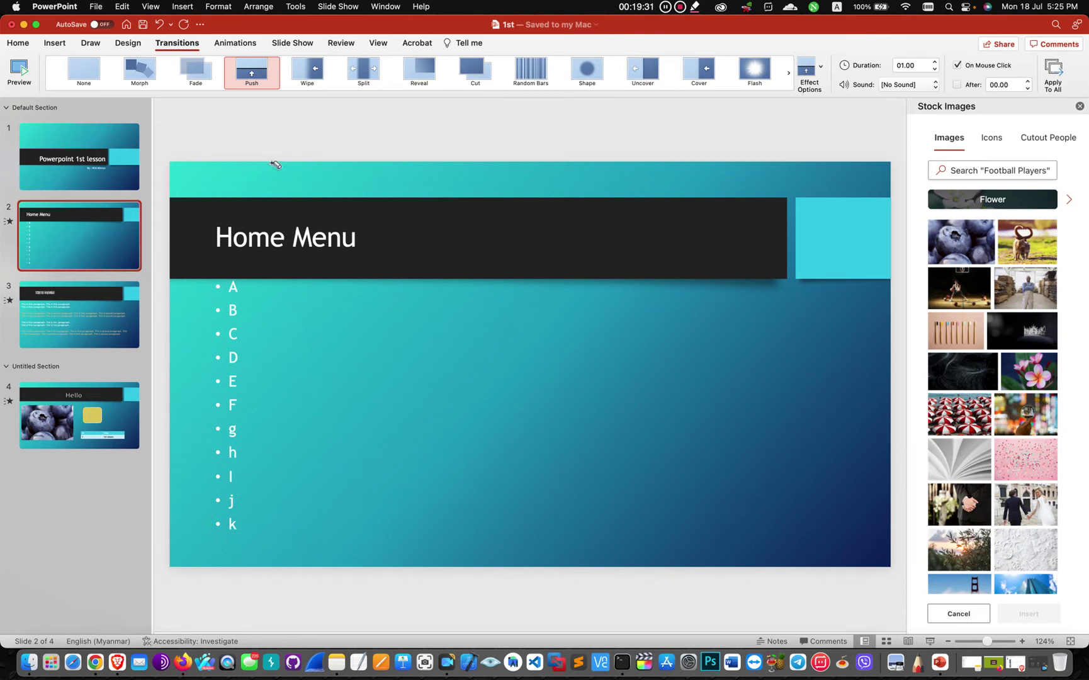
Browse the Animations, Transitions, Home, Insert and Draw ribbon tabs
left_click(237, 44)
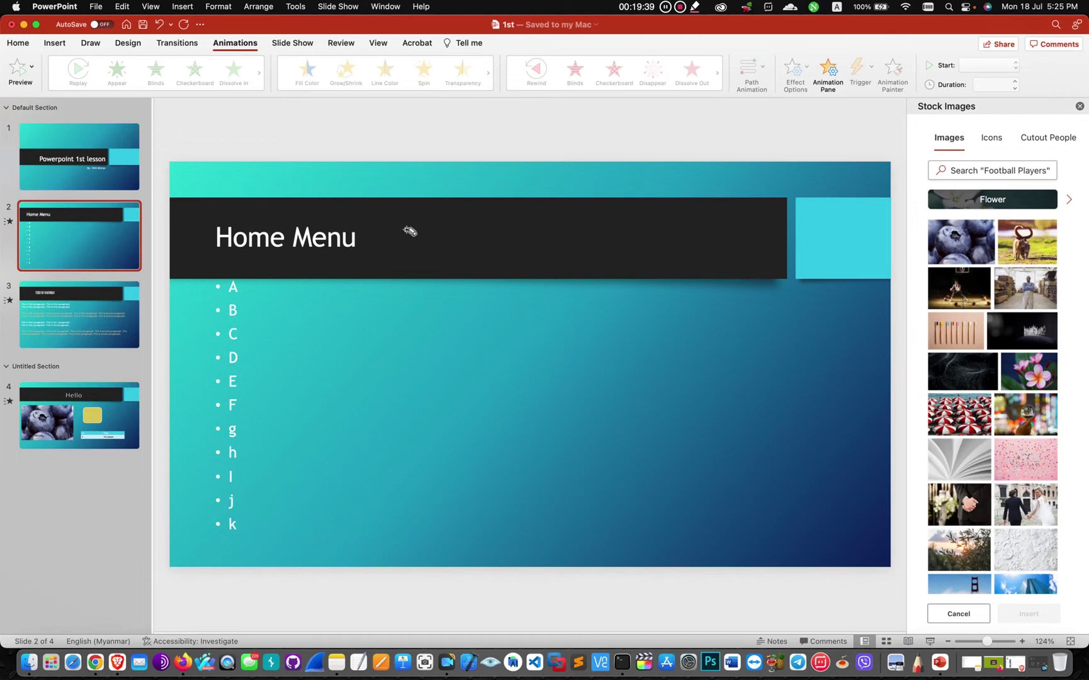
left_click(176, 44)
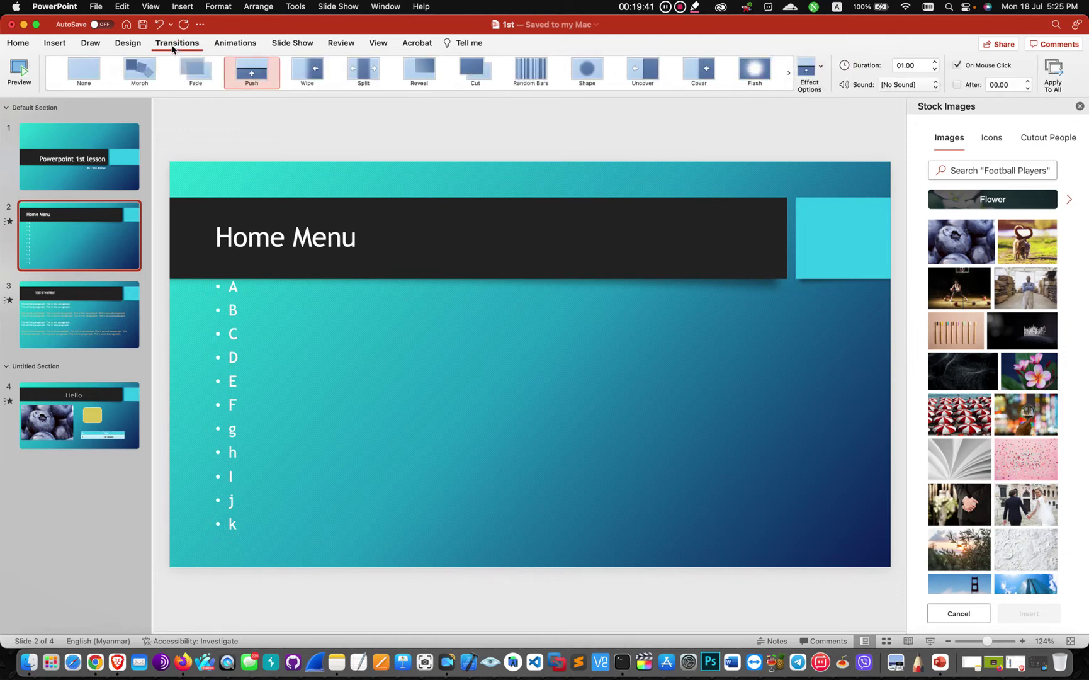
left_click(19, 43)
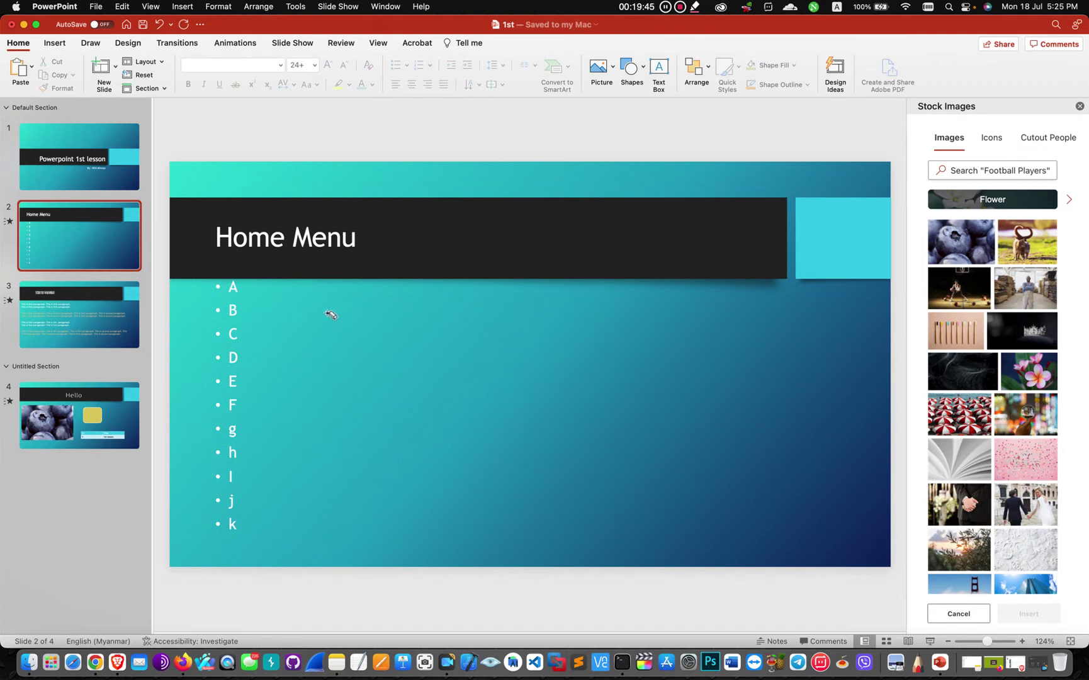
left_click(55, 43)
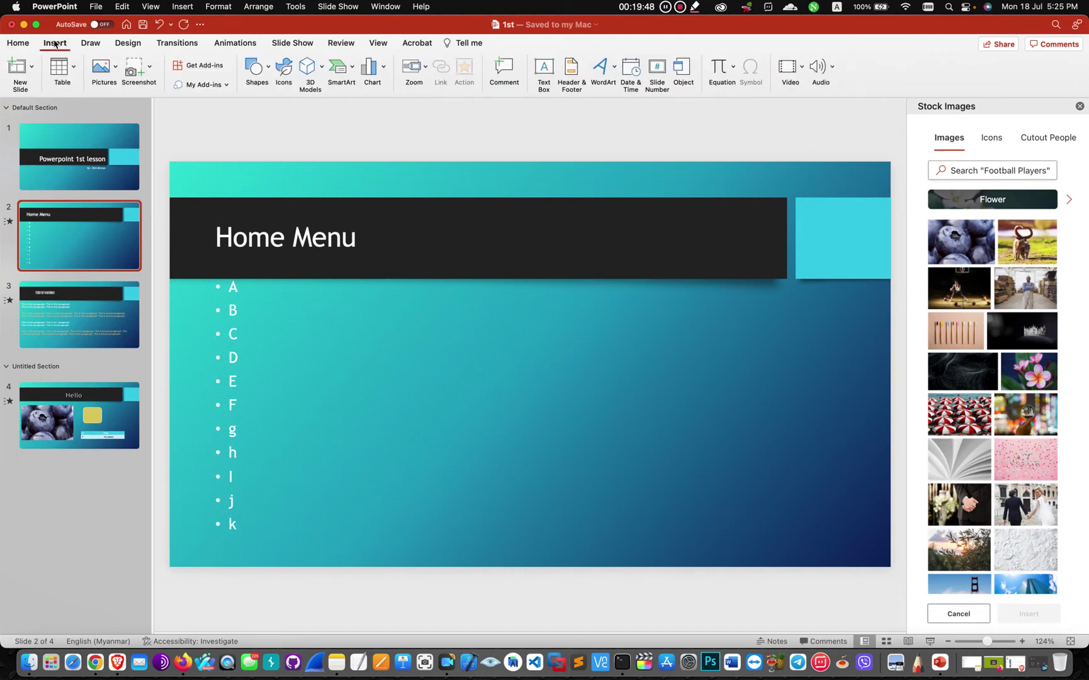
left_click(99, 47)
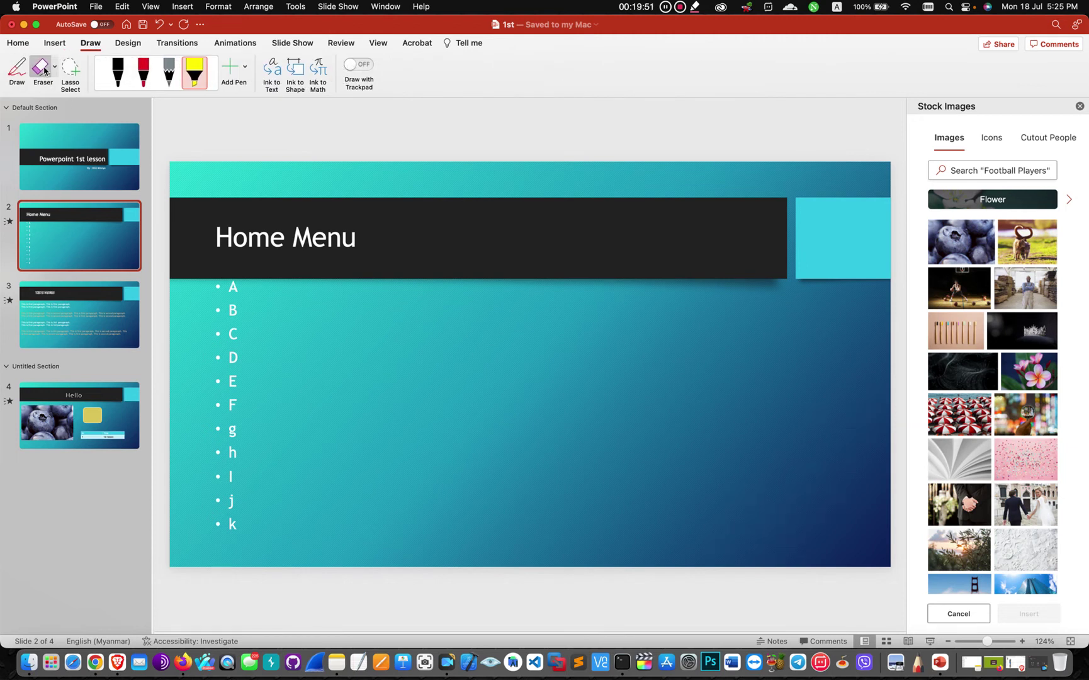
Select the Home Menu title and return to the Insert tab
left_click(316, 226)
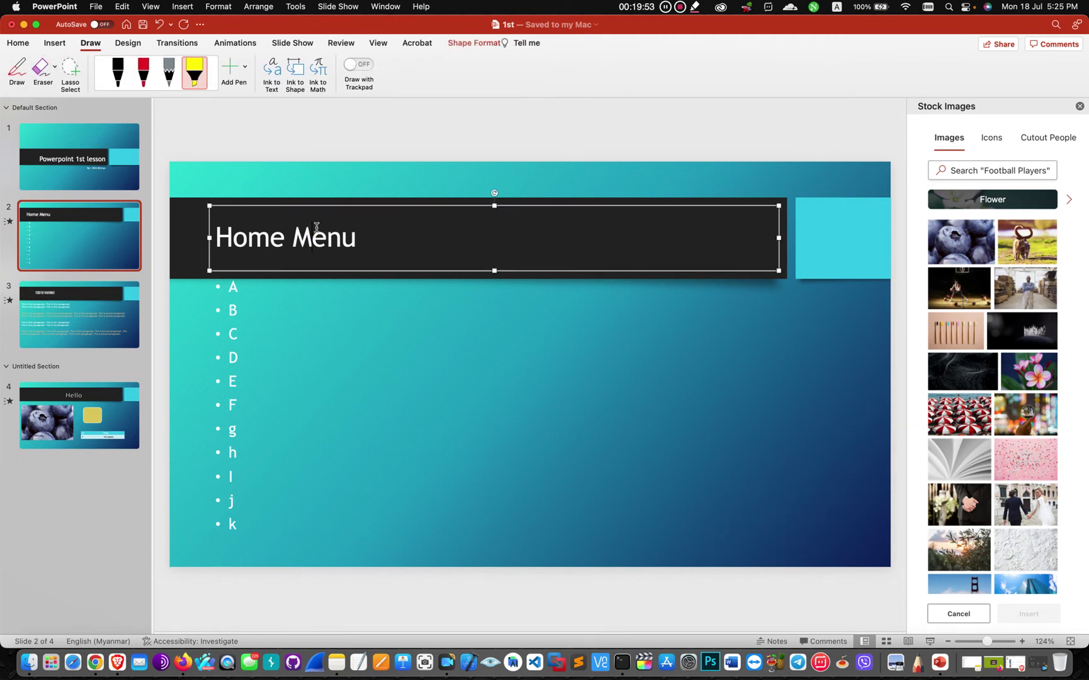
left_click(189, 139)
left_click(56, 44)
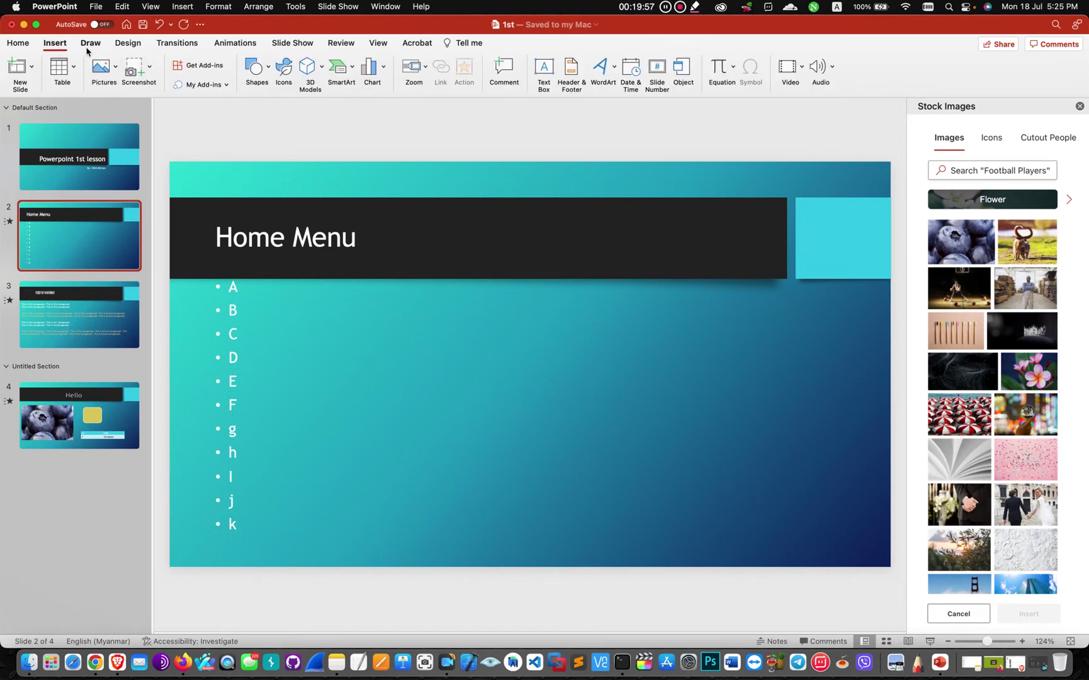
left_click(237, 44)
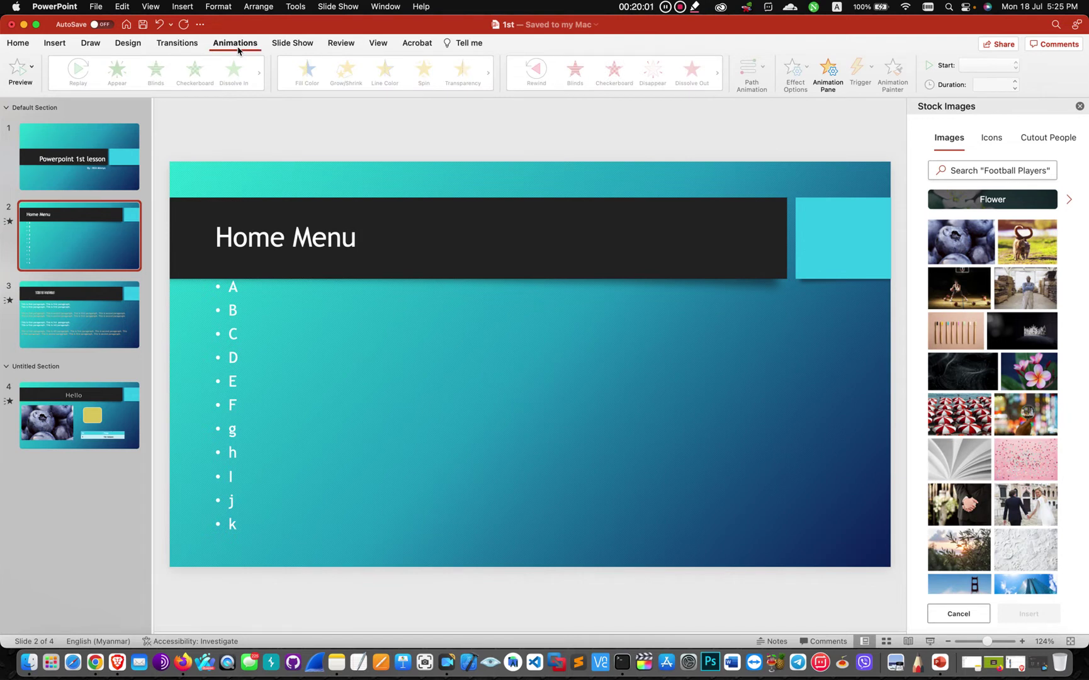
Select the Home Menu title, keep AutoPreview checked under Preview, and close the Stock Images pane
left_click(271, 240)
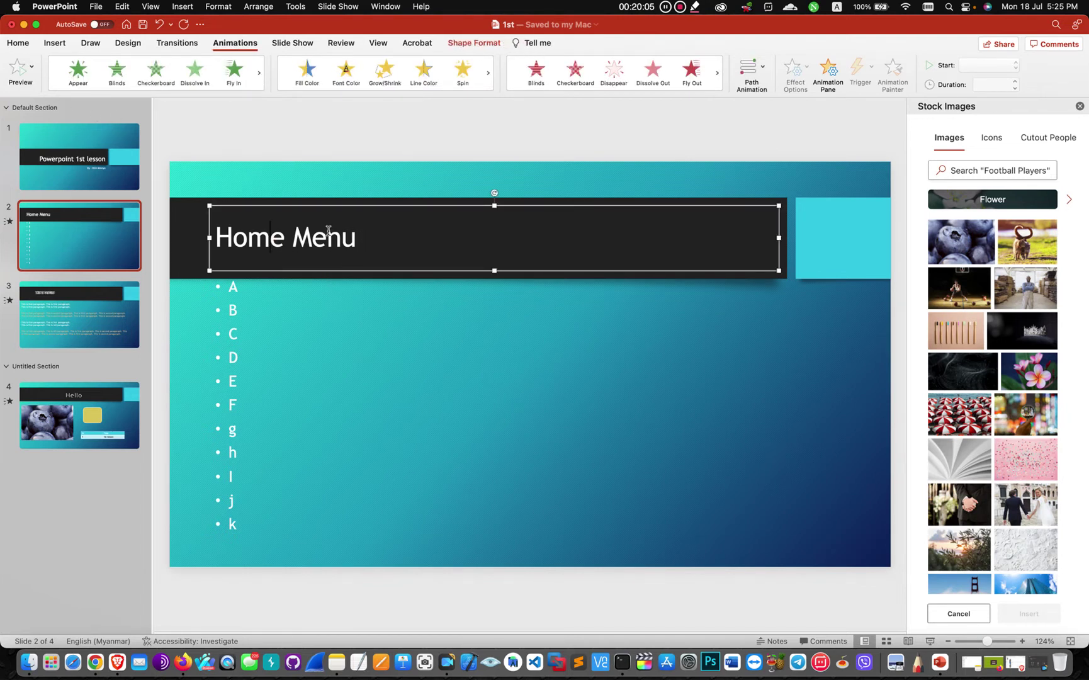
mouse_move(155, 75)
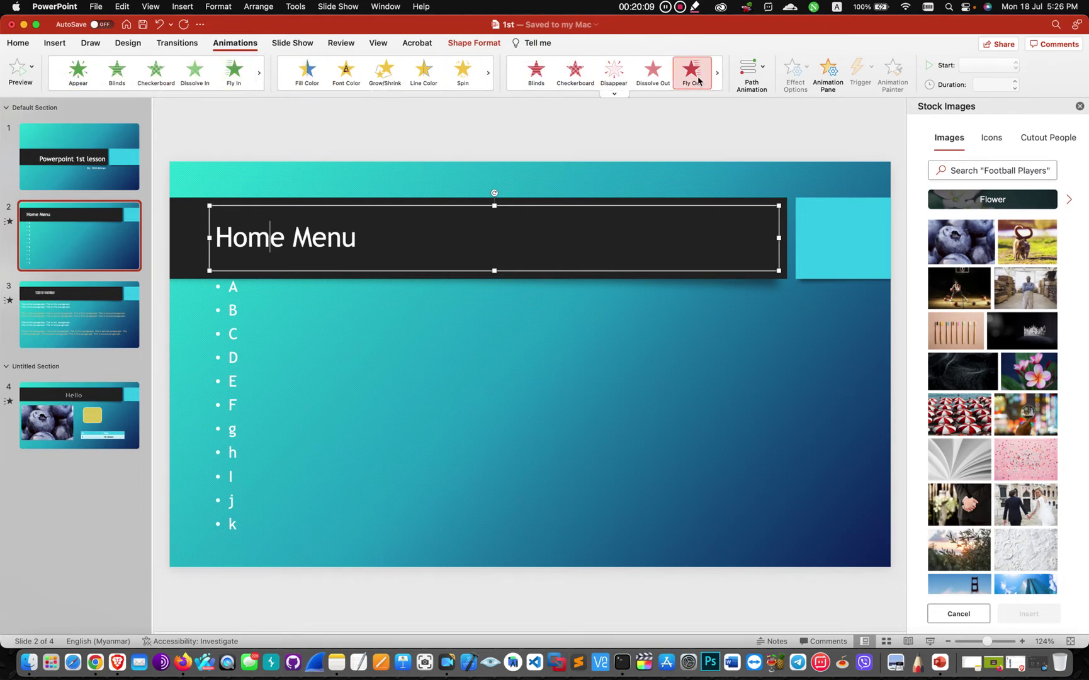
left_click(30, 70)
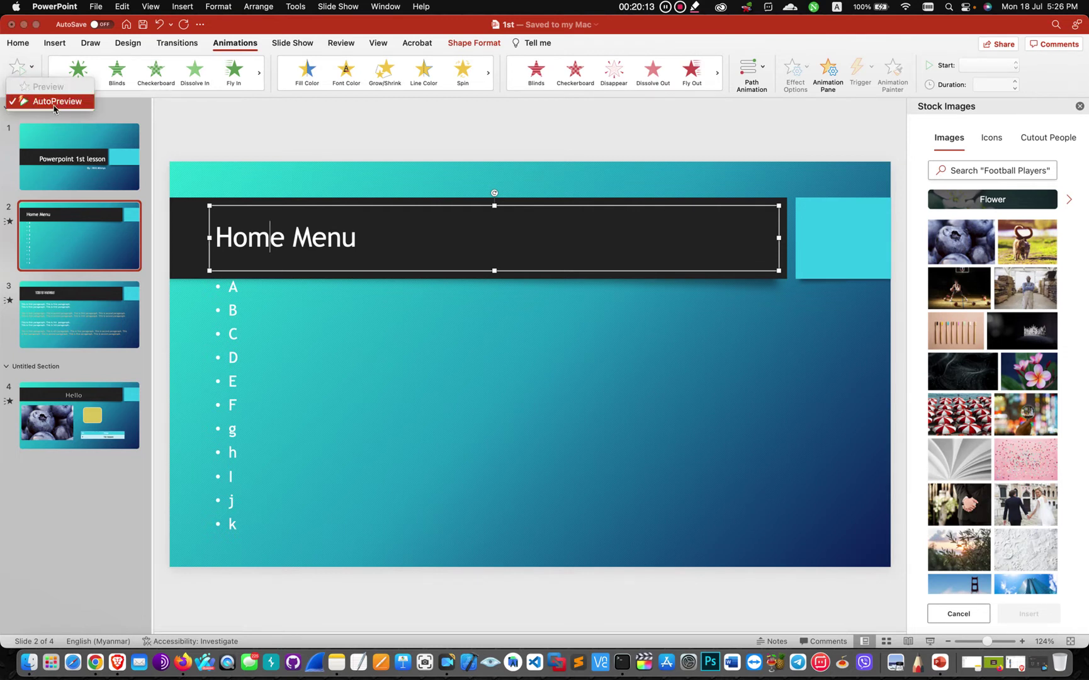
left_click(53, 107)
left_click(30, 67)
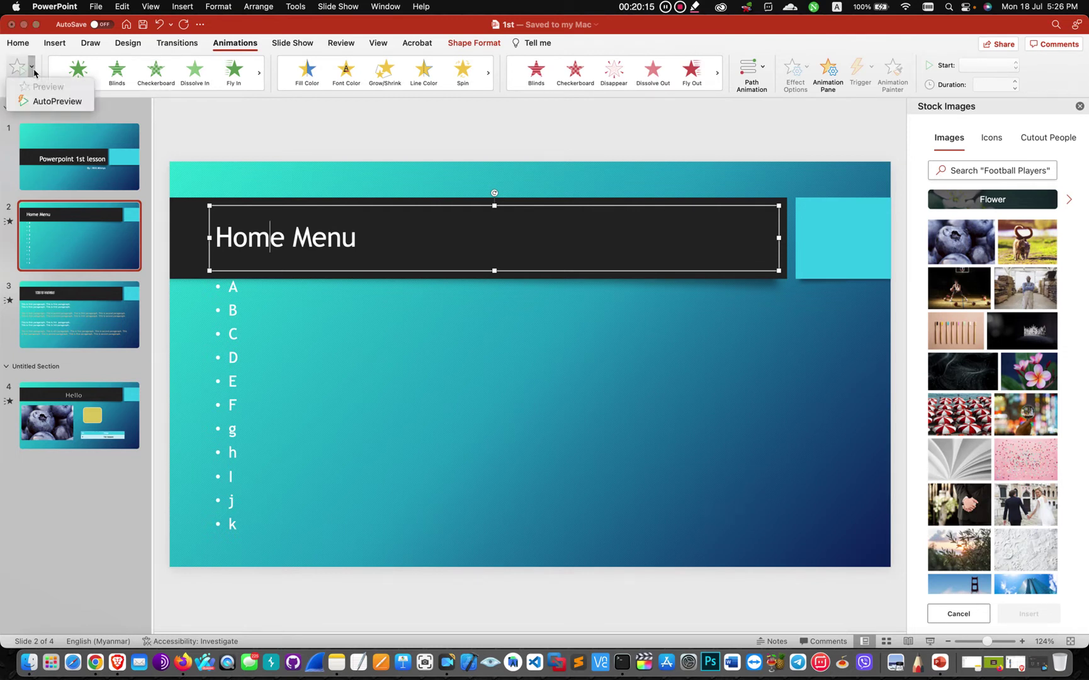
left_click(33, 102)
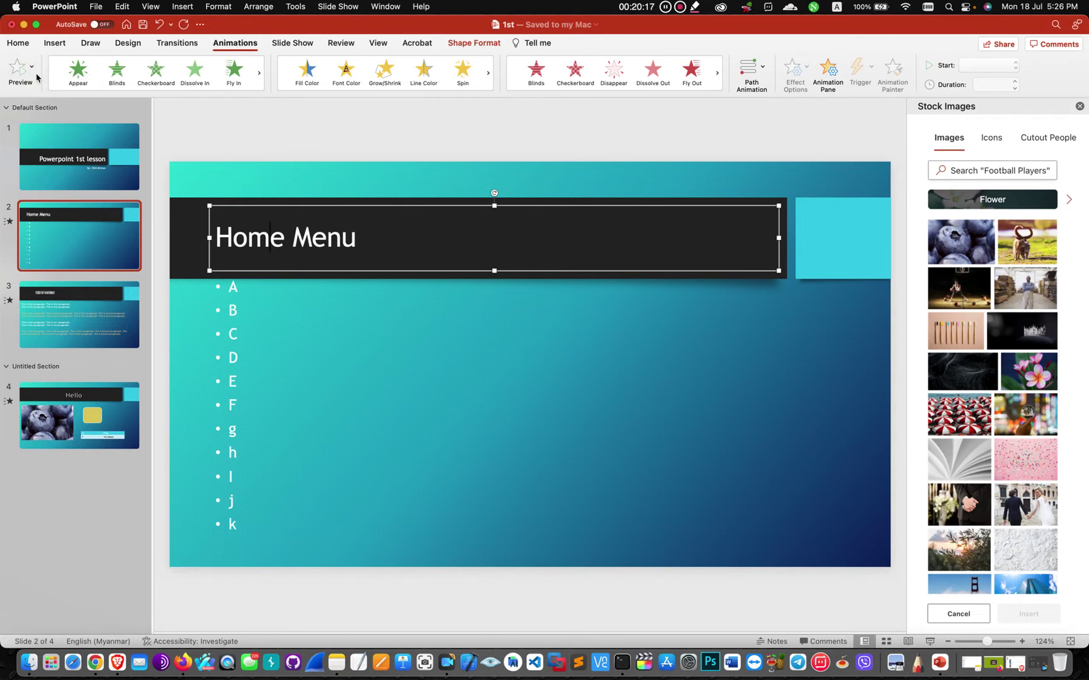
left_click(30, 67)
left_click(233, 131)
left_click(1079, 106)
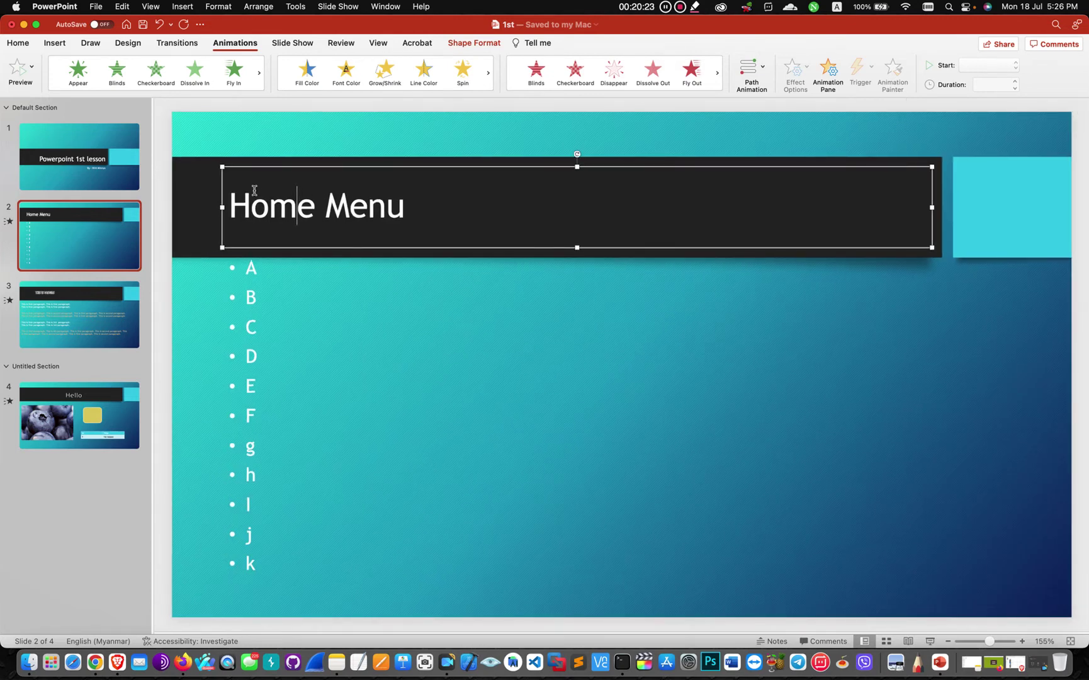
Preview the Appear, Blinds, Checkerboard and Zoom entrances on the Home Menu title
left_click(78, 78)
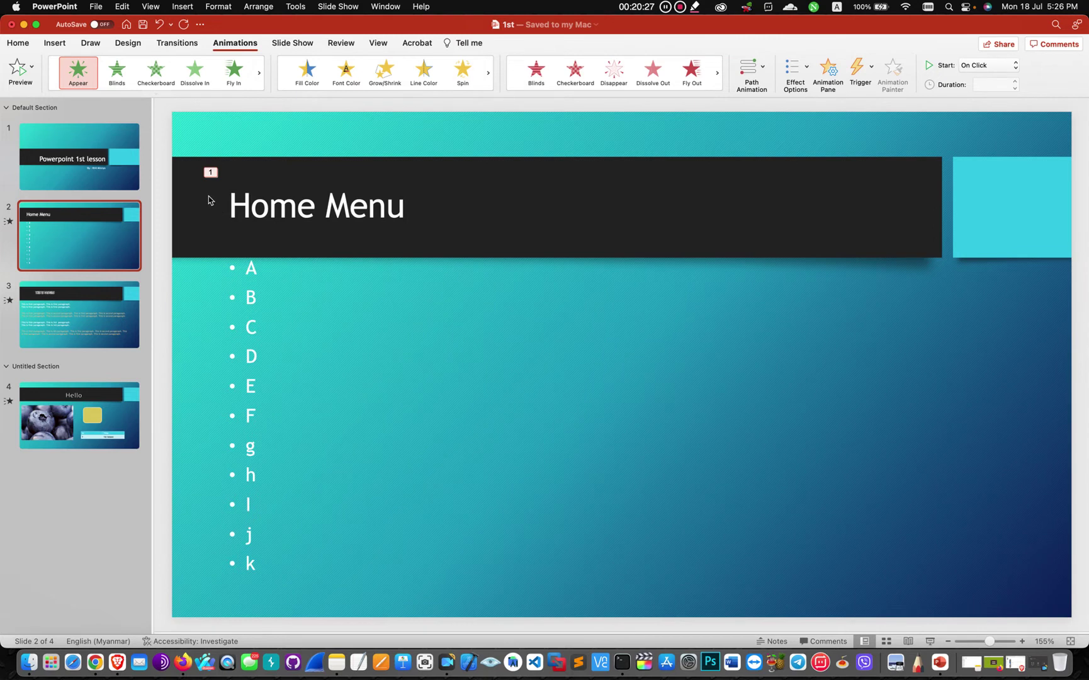
left_click(118, 73)
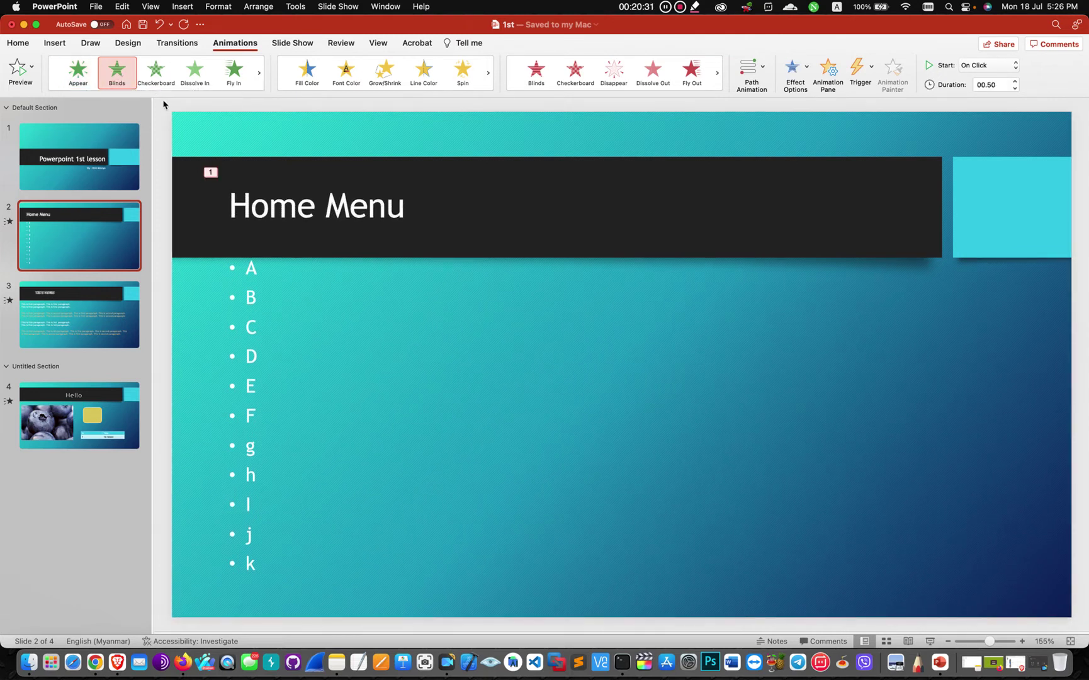
left_click(157, 76)
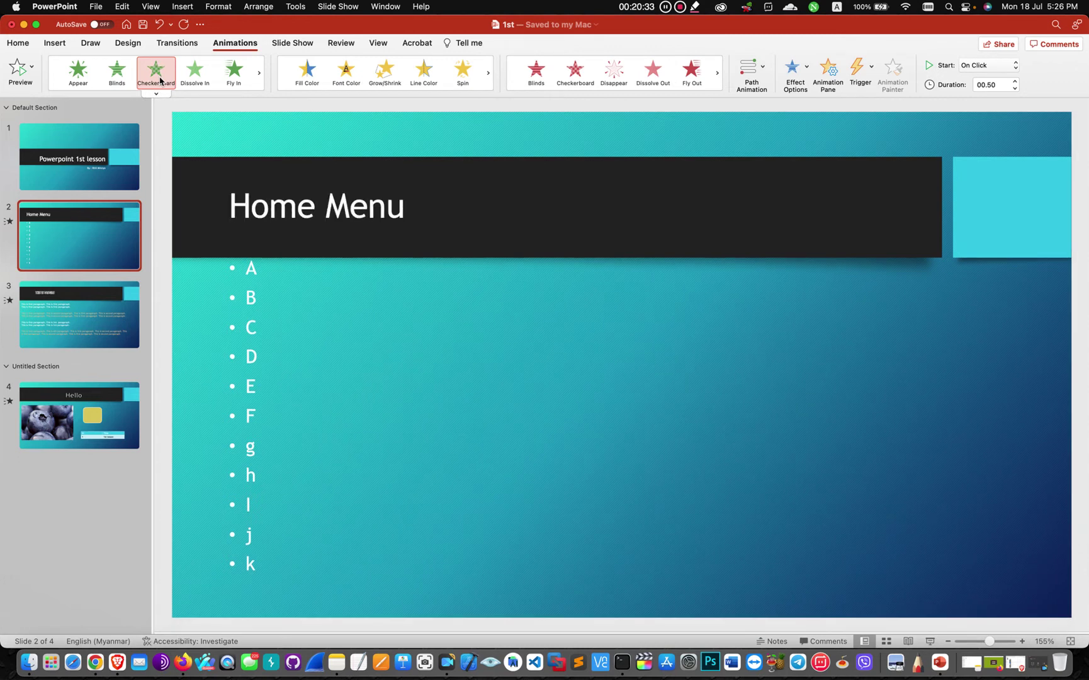
left_click(258, 73)
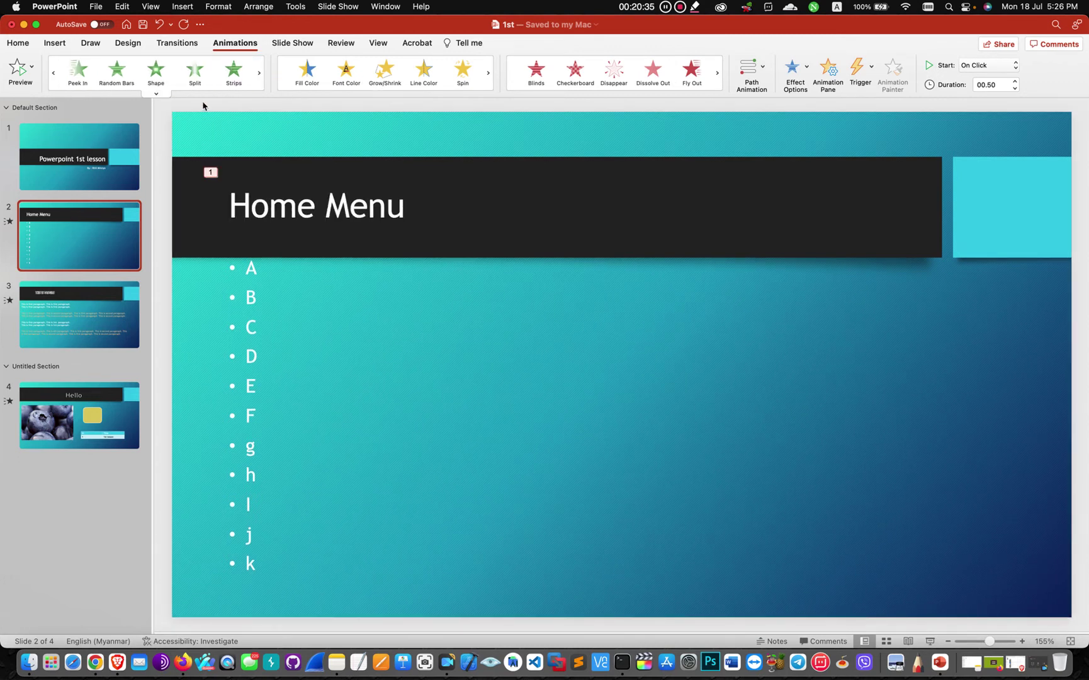
left_click(156, 94)
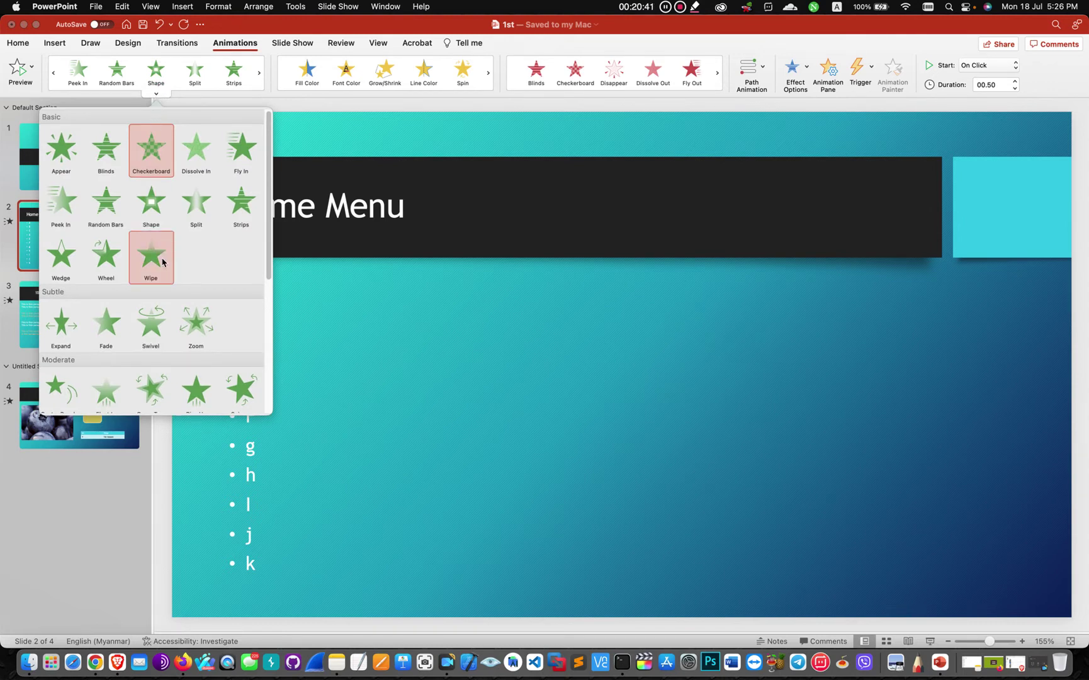
left_click(193, 321)
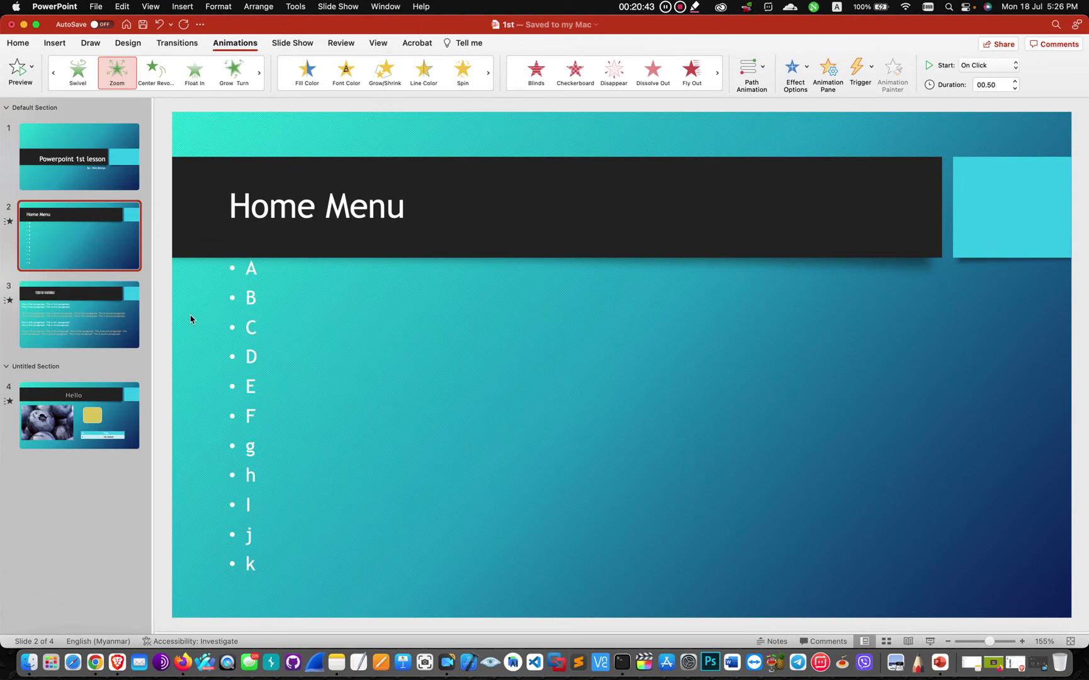
Try Wheel and Center Revolve, then settle on a Grow Turn entrance for the title
left_click(156, 94)
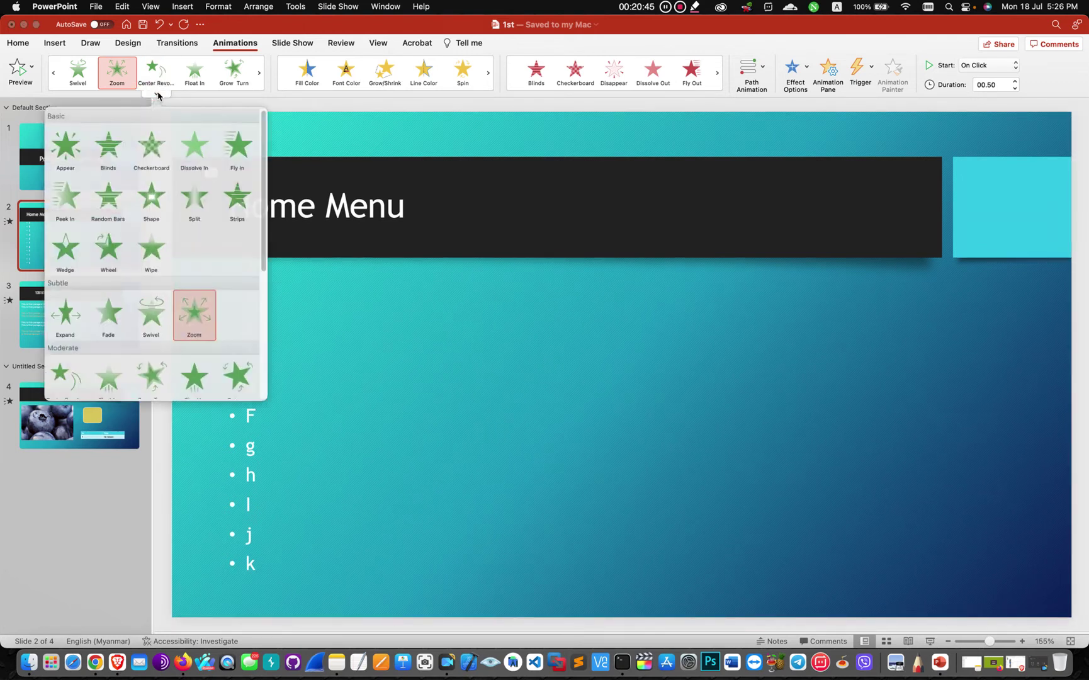
left_click(112, 275)
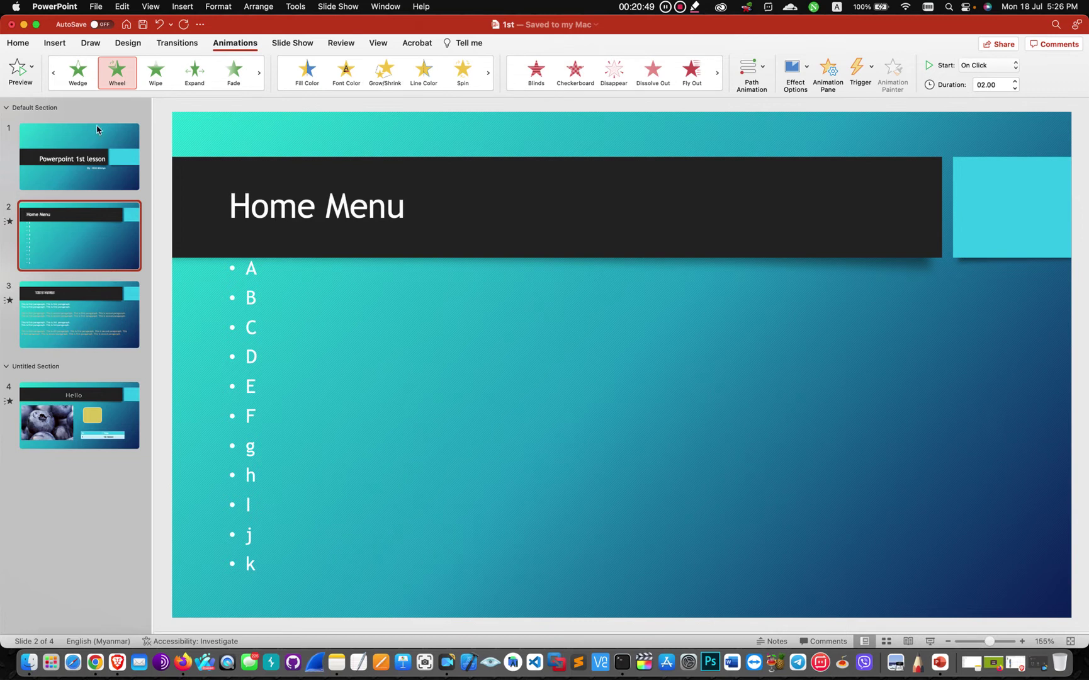
left_click(155, 94)
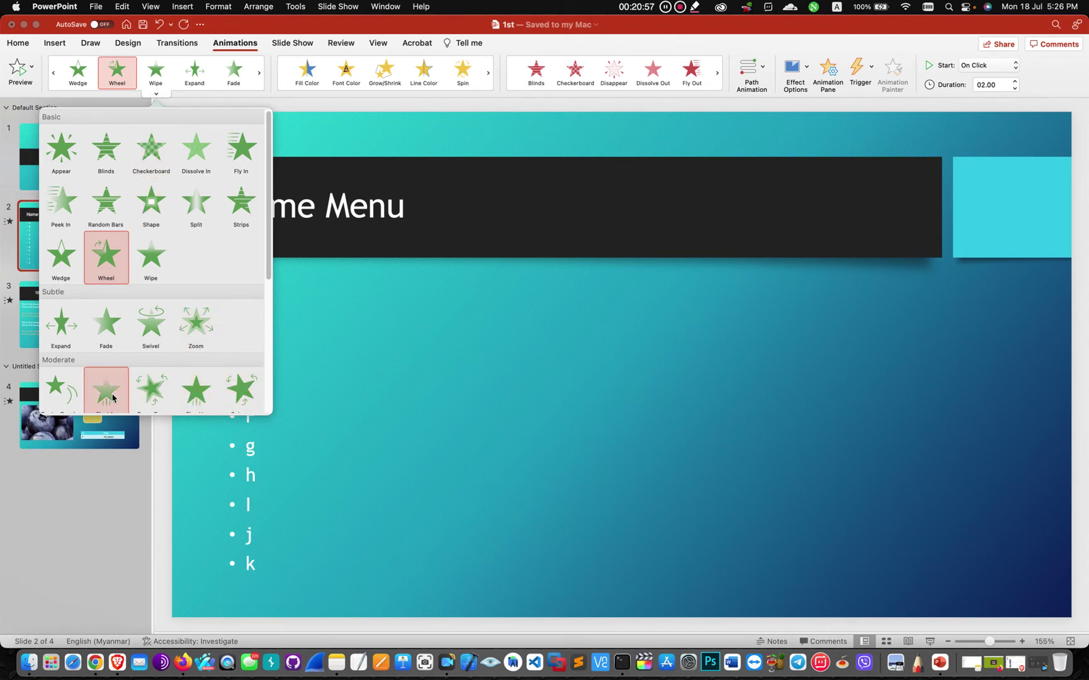
left_click(62, 390)
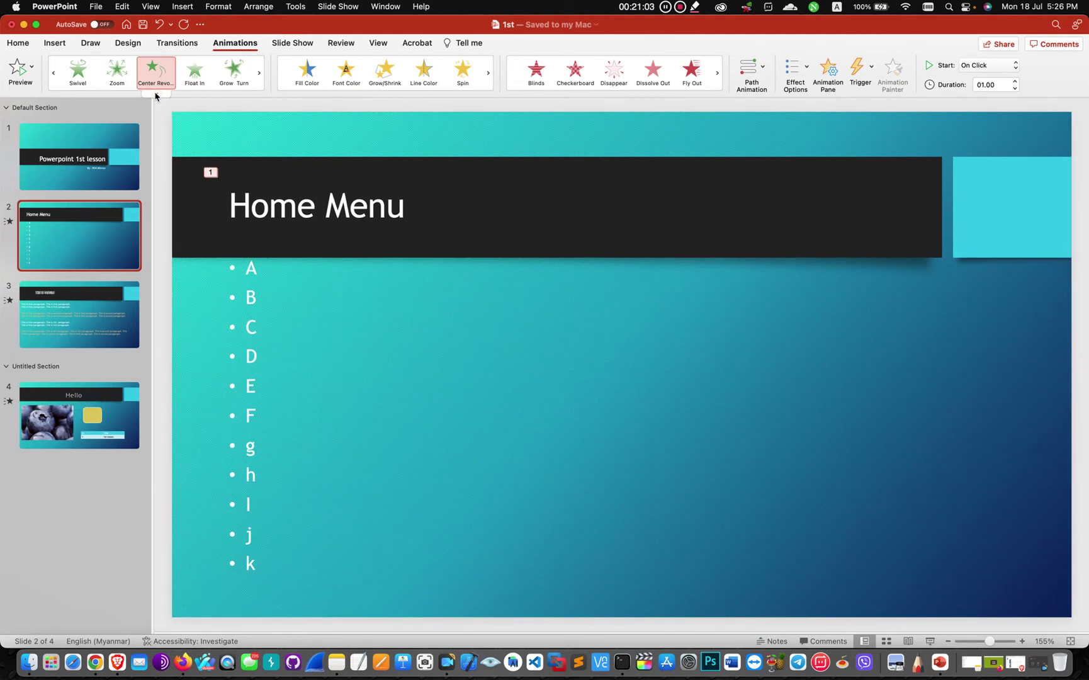
left_click(235, 71)
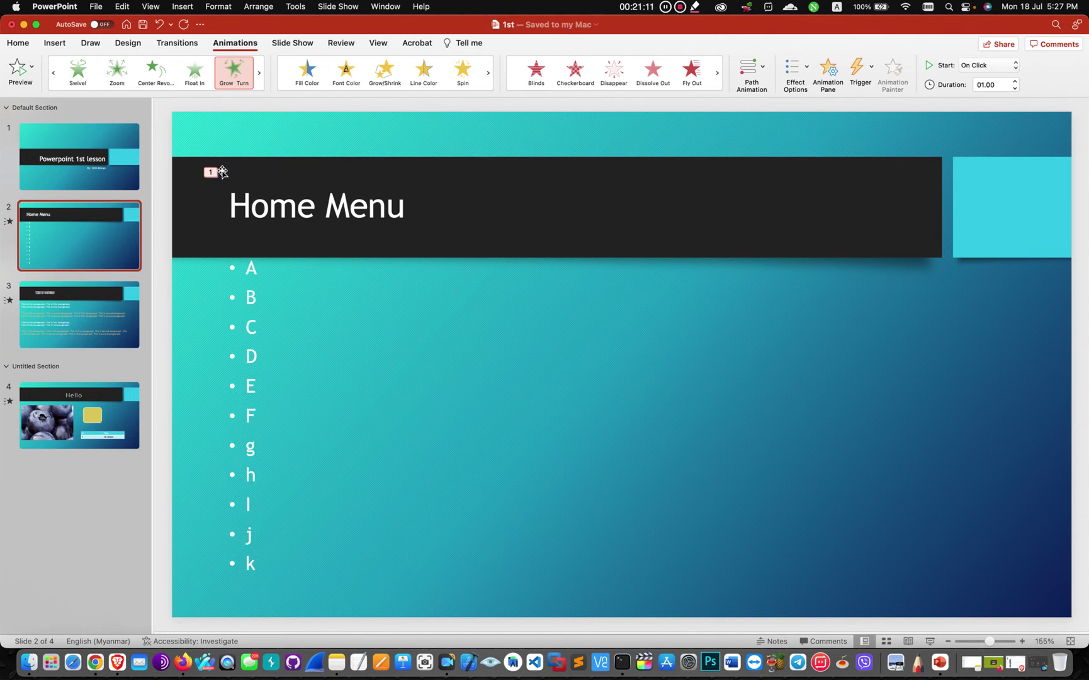
left_click(327, 318)
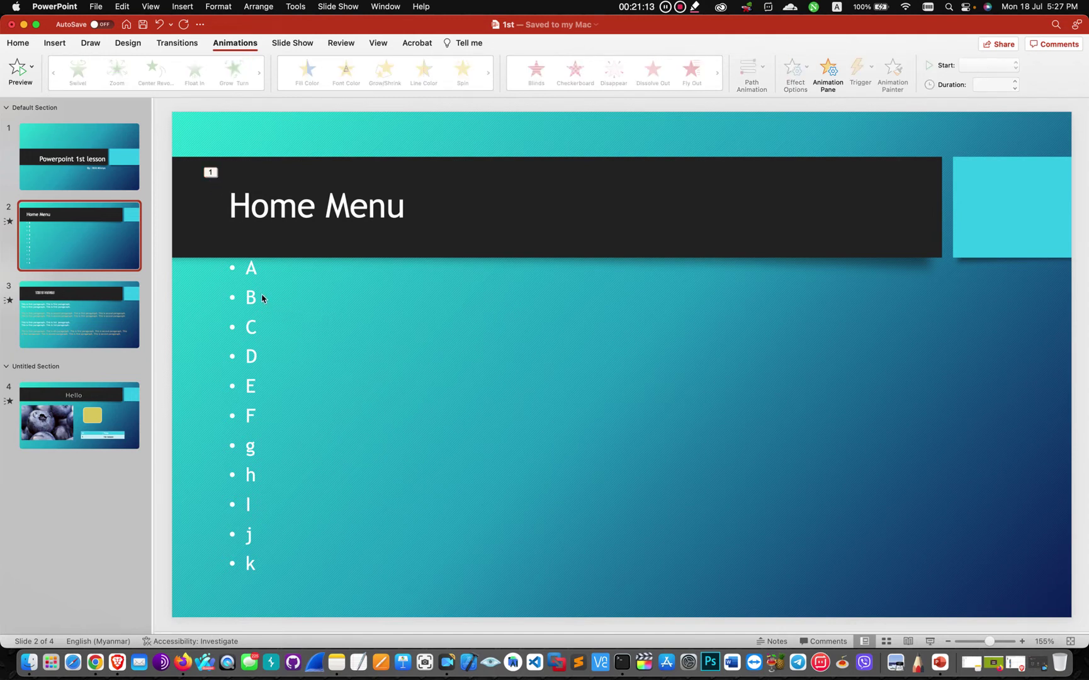
left_click(247, 317)
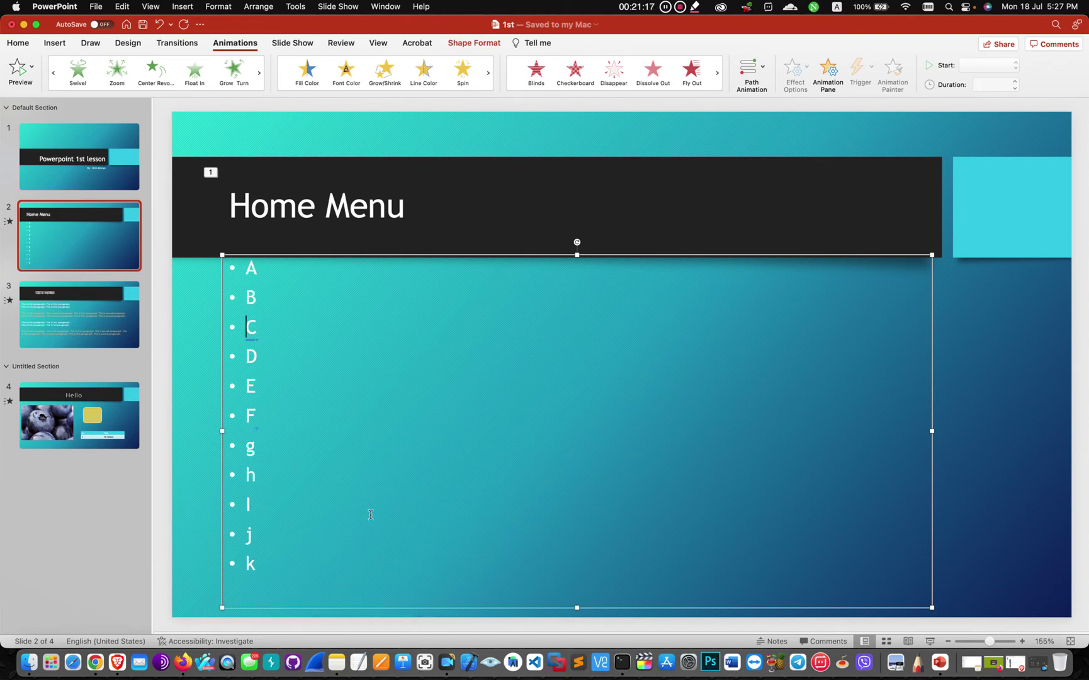
Animate bullet A with Boomerang, B with Basic Zoom and C with Stretch
left_click_drag(262, 270, 243, 269)
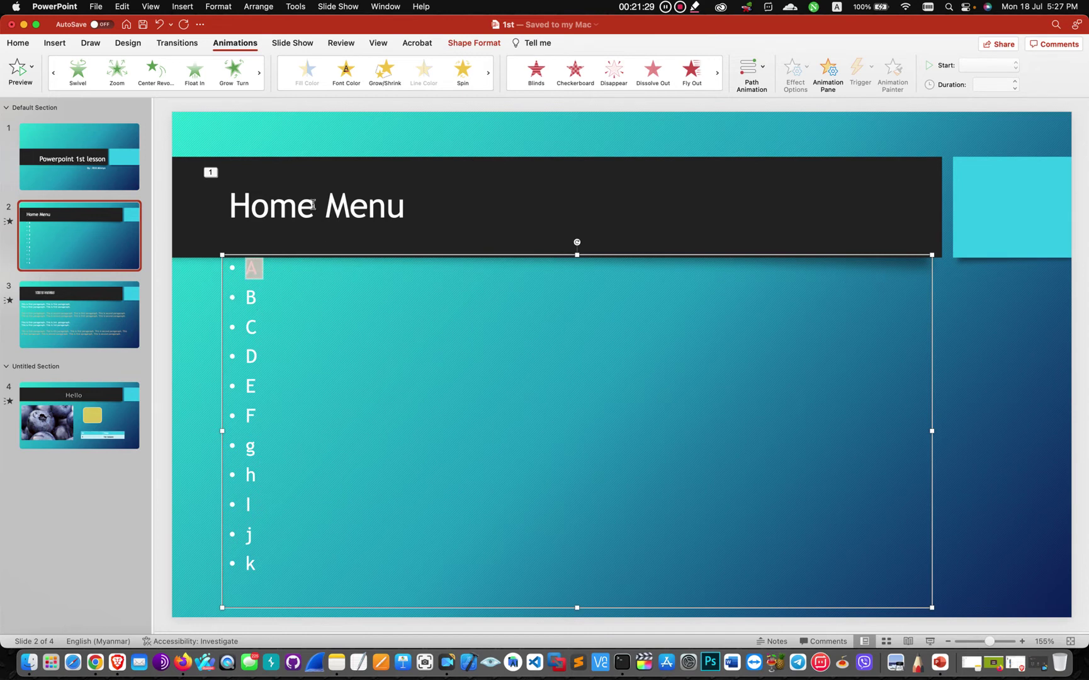
left_click(259, 73)
left_click(259, 73)
left_click(234, 81)
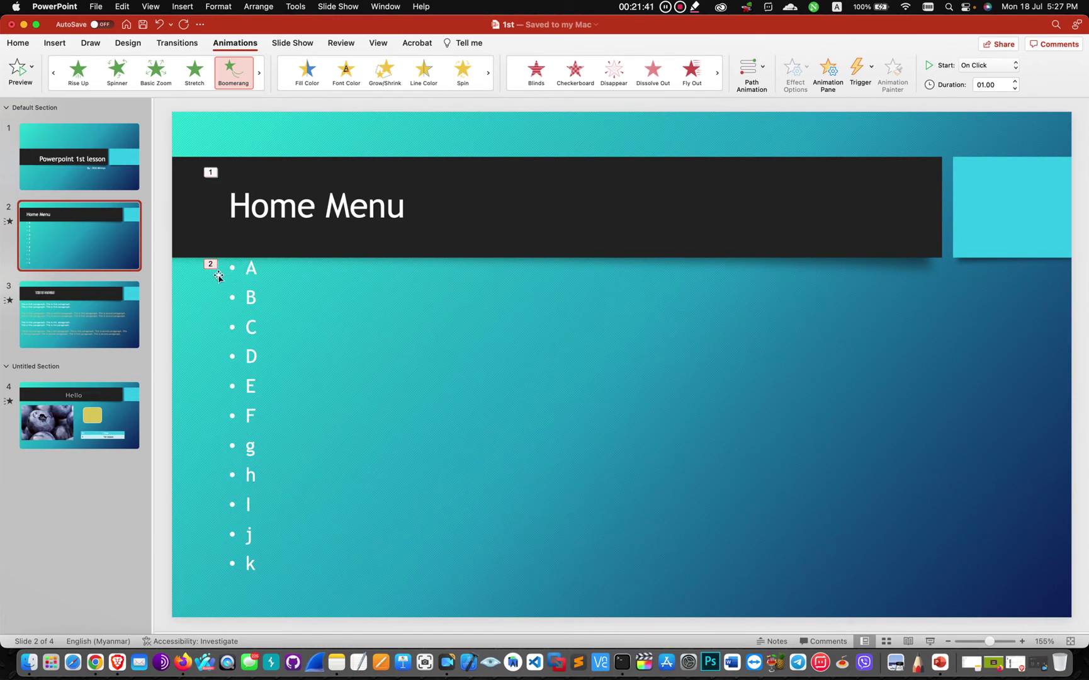
double_click(245, 297)
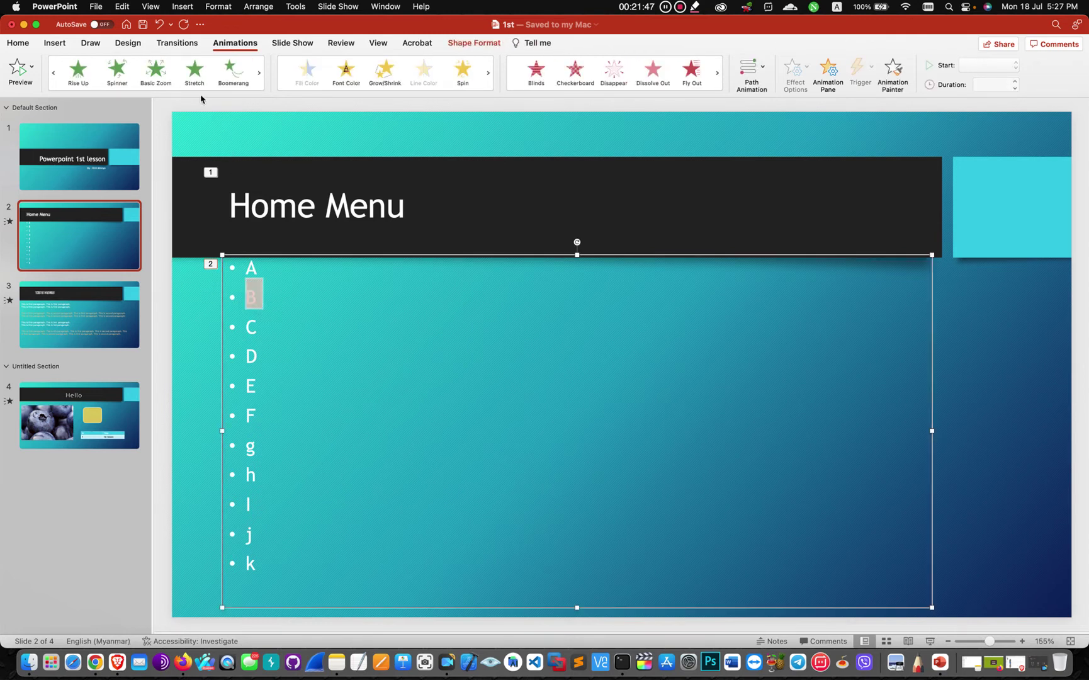
left_click(163, 78)
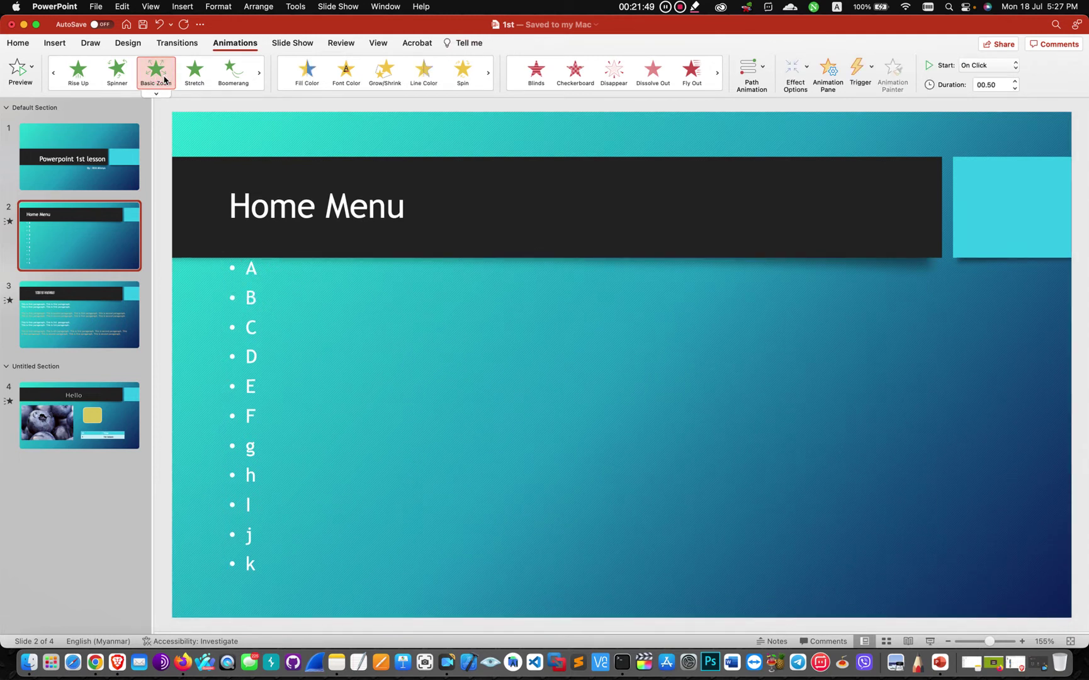
left_click(242, 328)
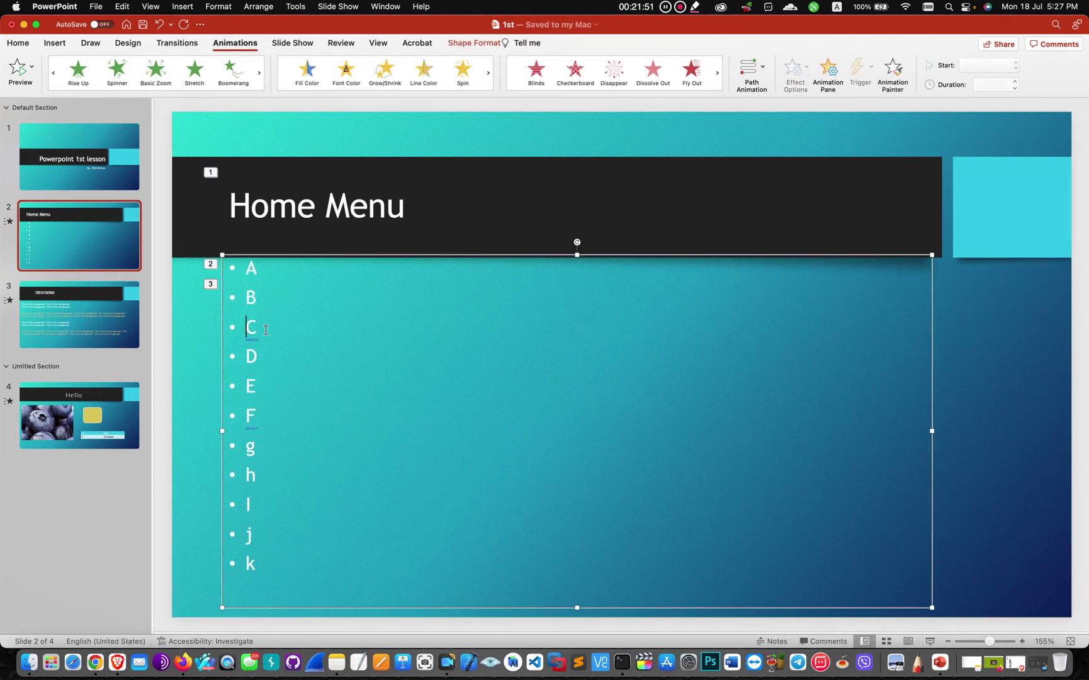
double_click(242, 327)
left_click(194, 70)
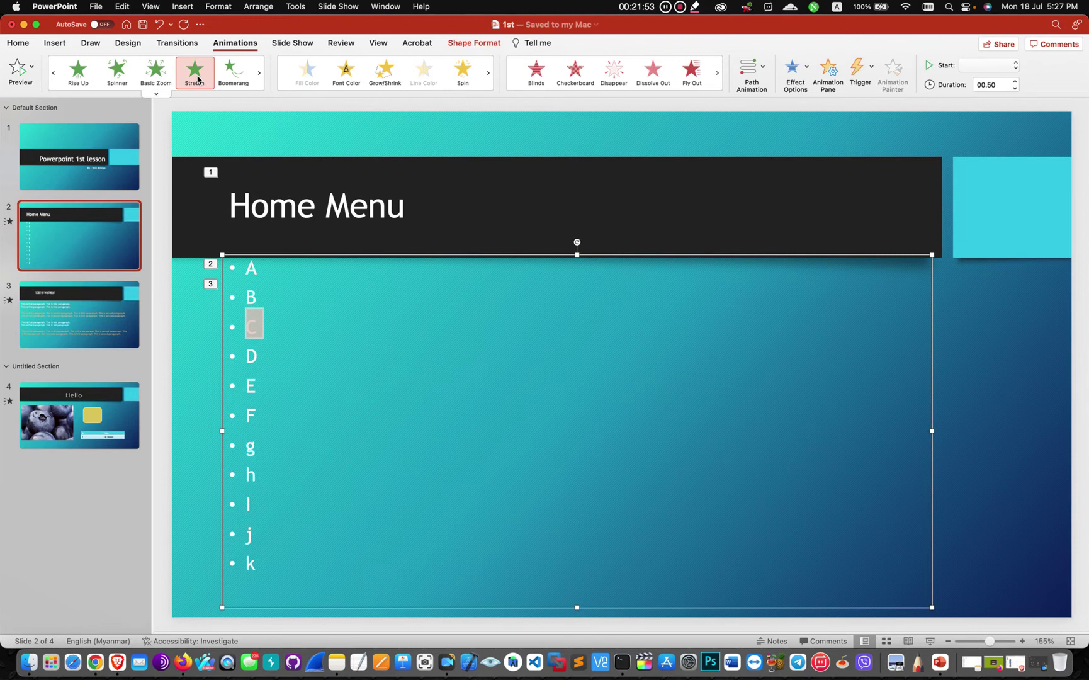
Animate bullet D with Rise Up, E with Boomerang and F with Drop
left_click(256, 357)
double_click(251, 356)
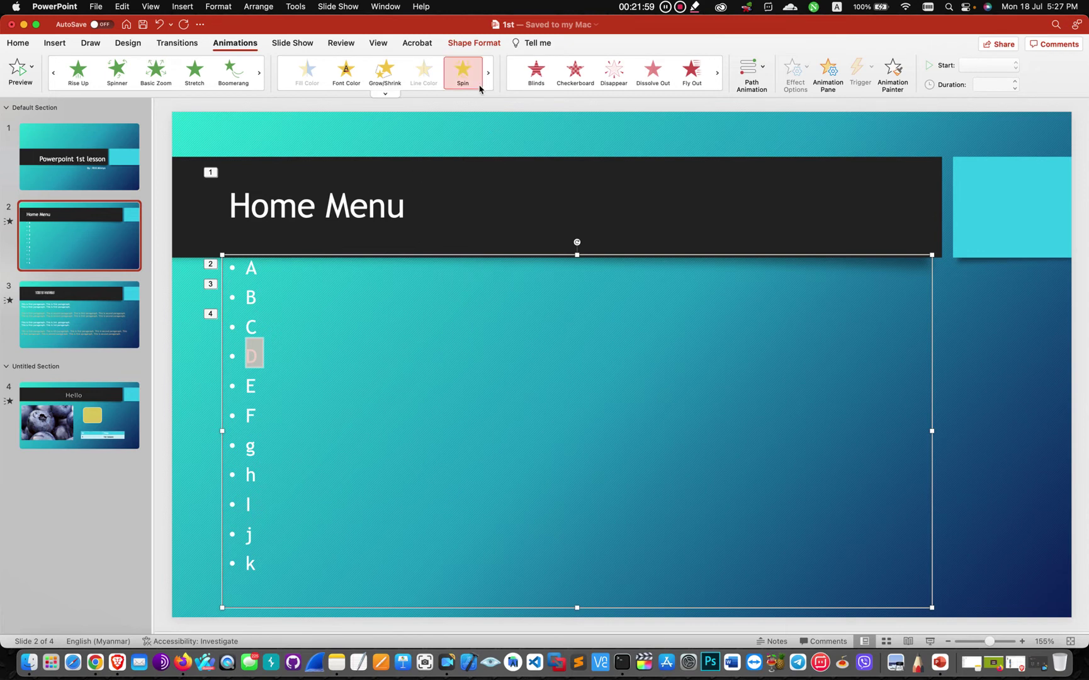
left_click(531, 71)
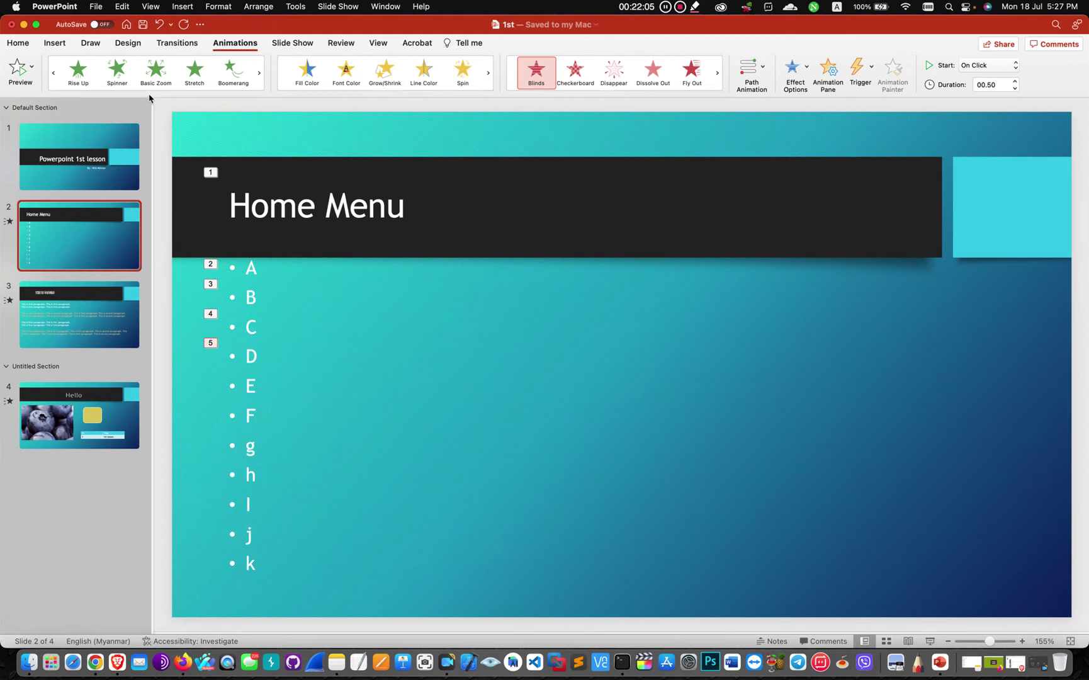
left_click(74, 74)
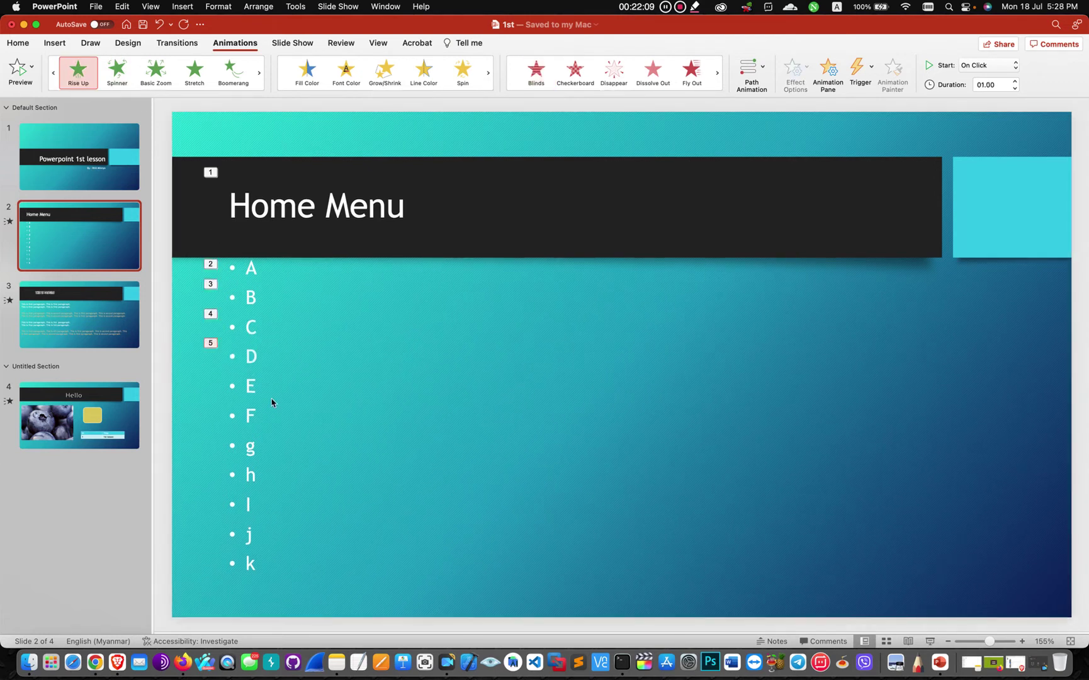
left_click_drag(254, 388, 231, 386)
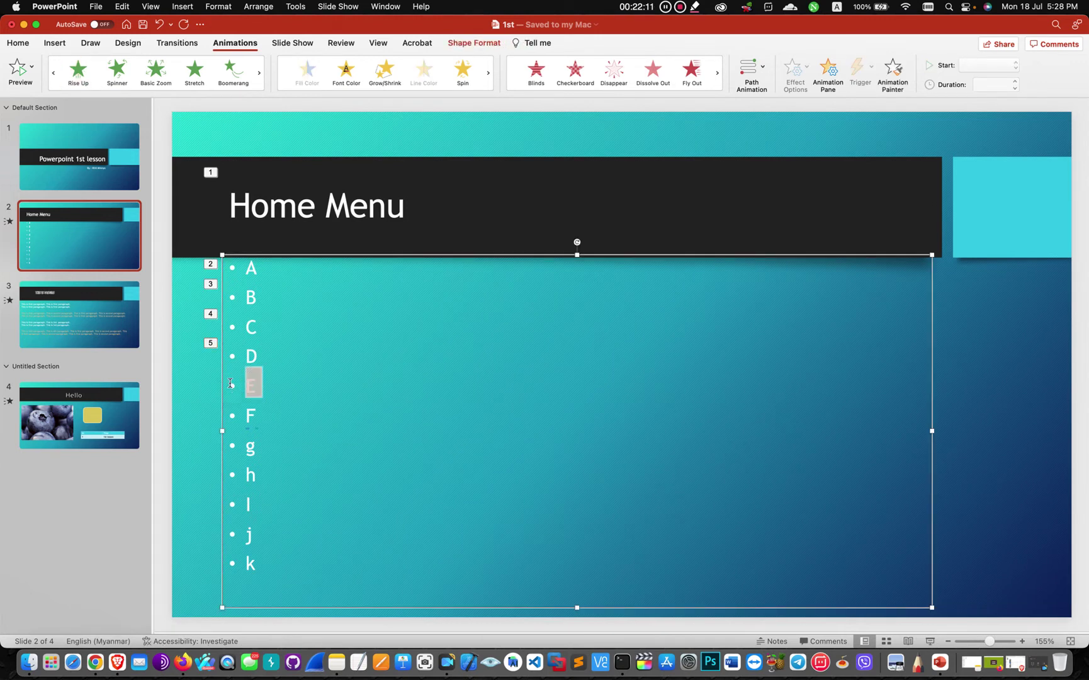
mouse_move(233, 72)
left_click(240, 87)
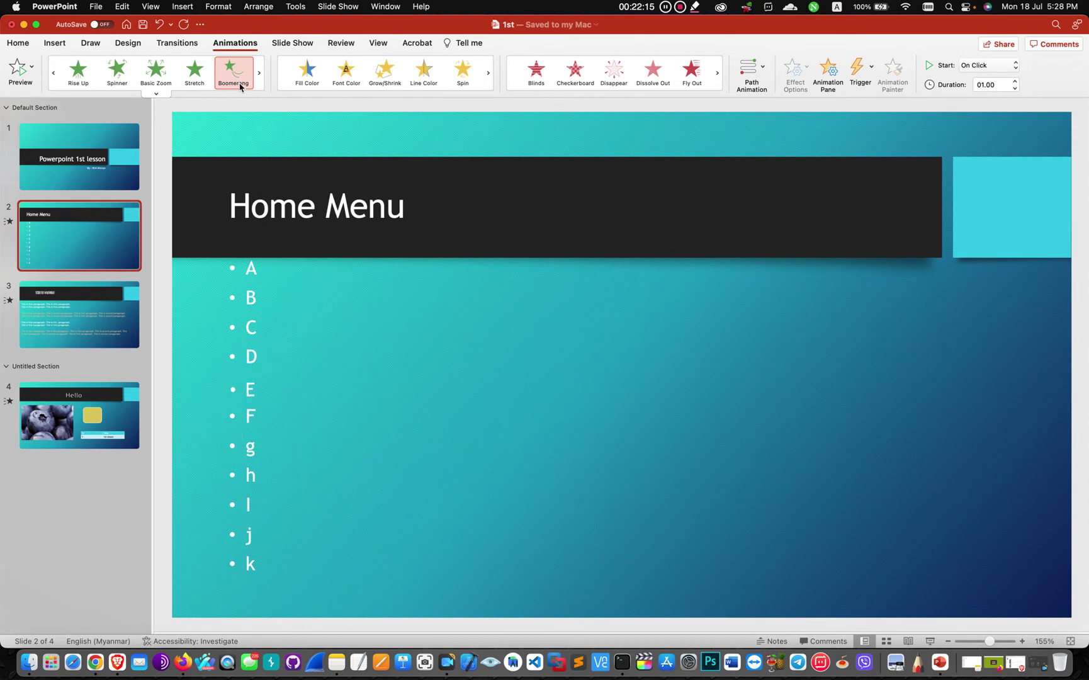
left_click(241, 414)
double_click(268, 412)
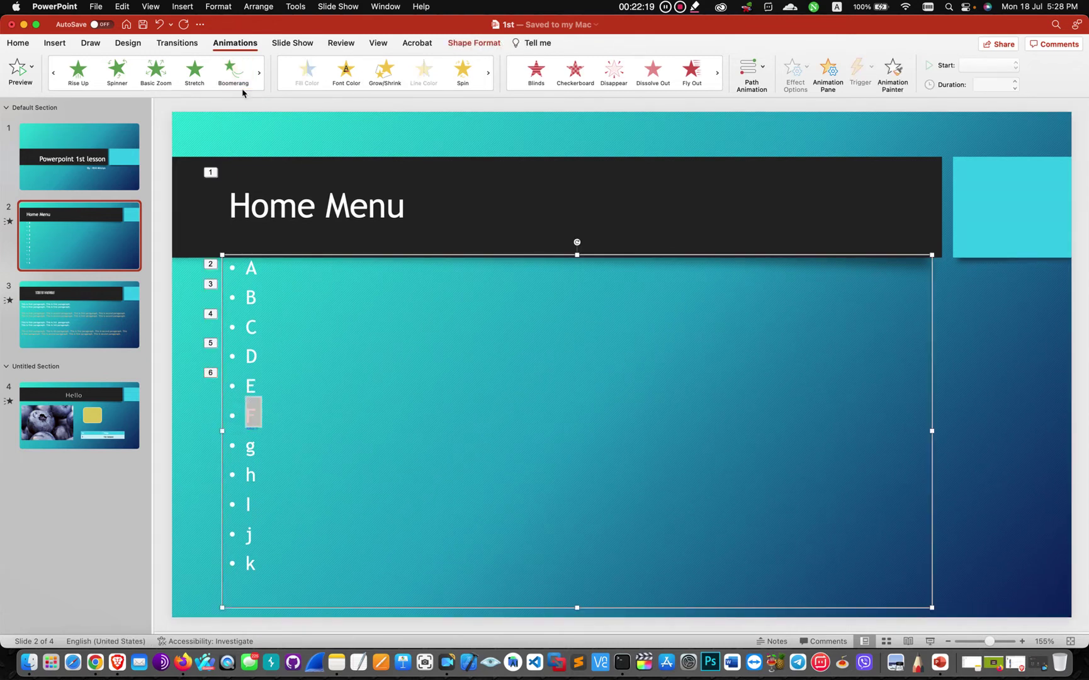
left_click(259, 73)
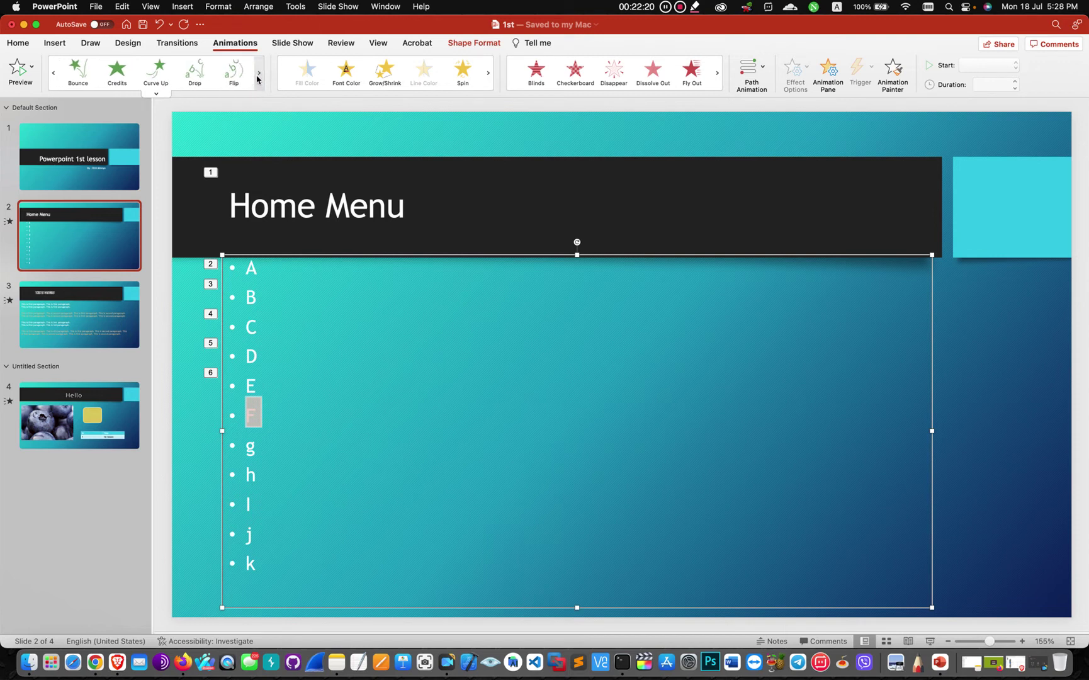
left_click(200, 77)
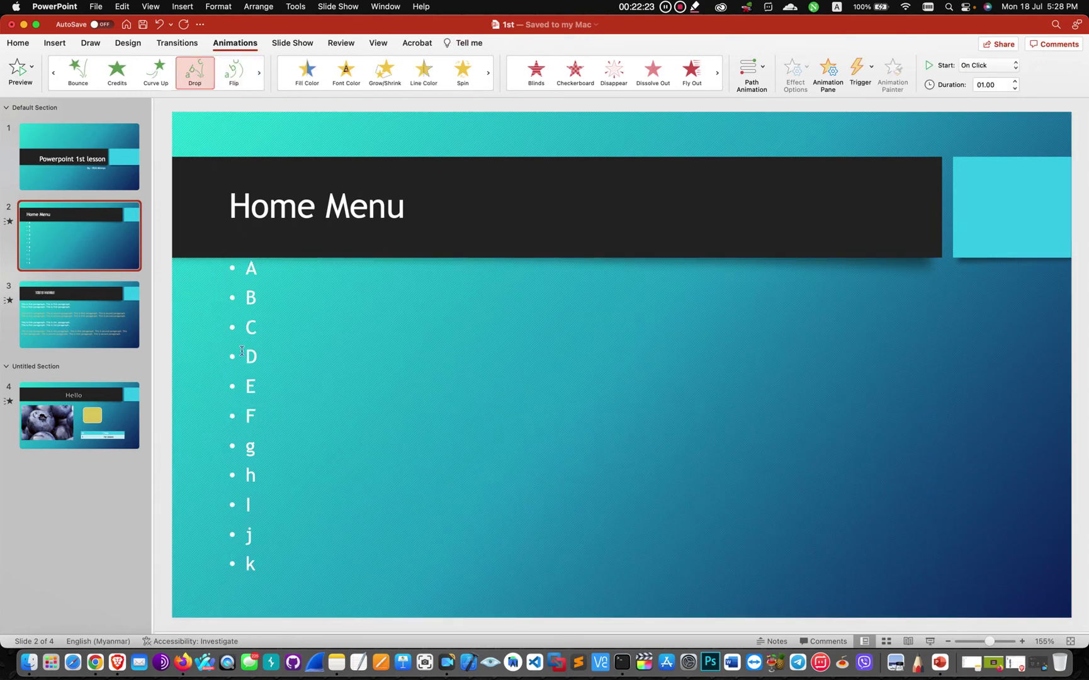
Animate bullet g with Whip, h with Basic Swivel, the next with Spiral In, j with Pinwheel
left_click(242, 448)
double_click(275, 449)
left_click(259, 73)
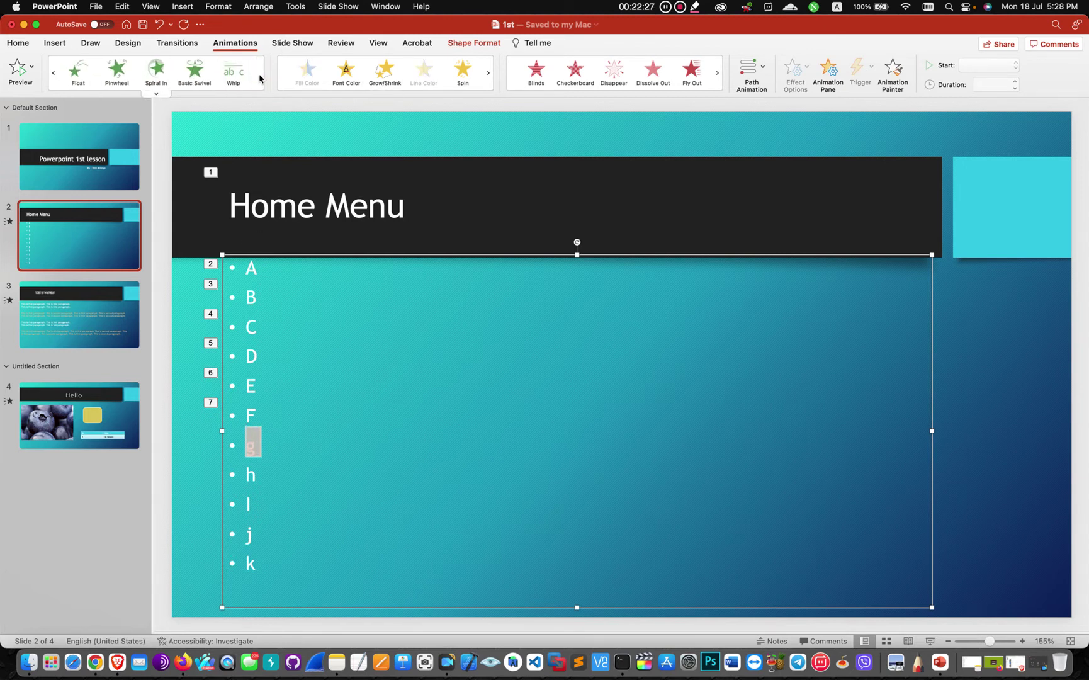
left_click(234, 72)
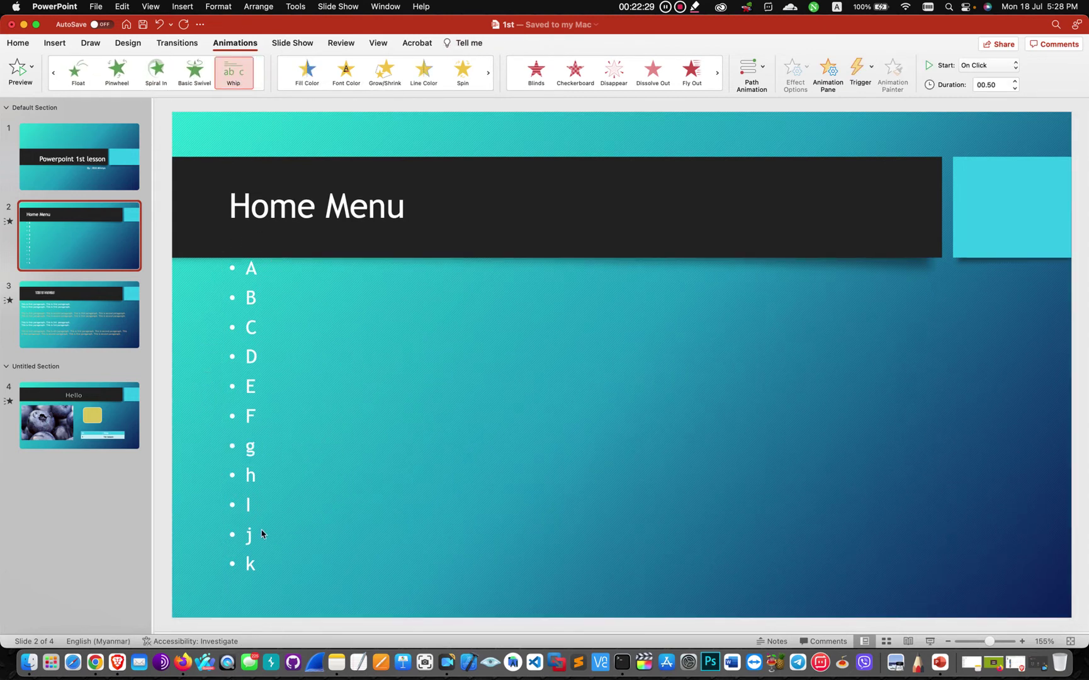
double_click(253, 476)
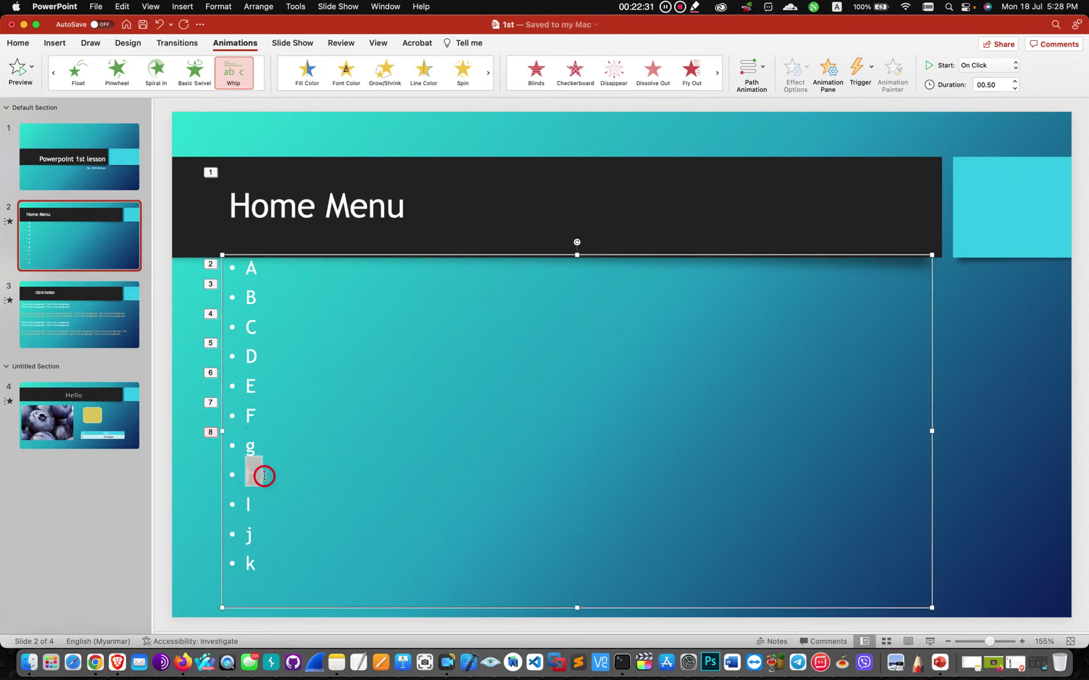
left_click(195, 73)
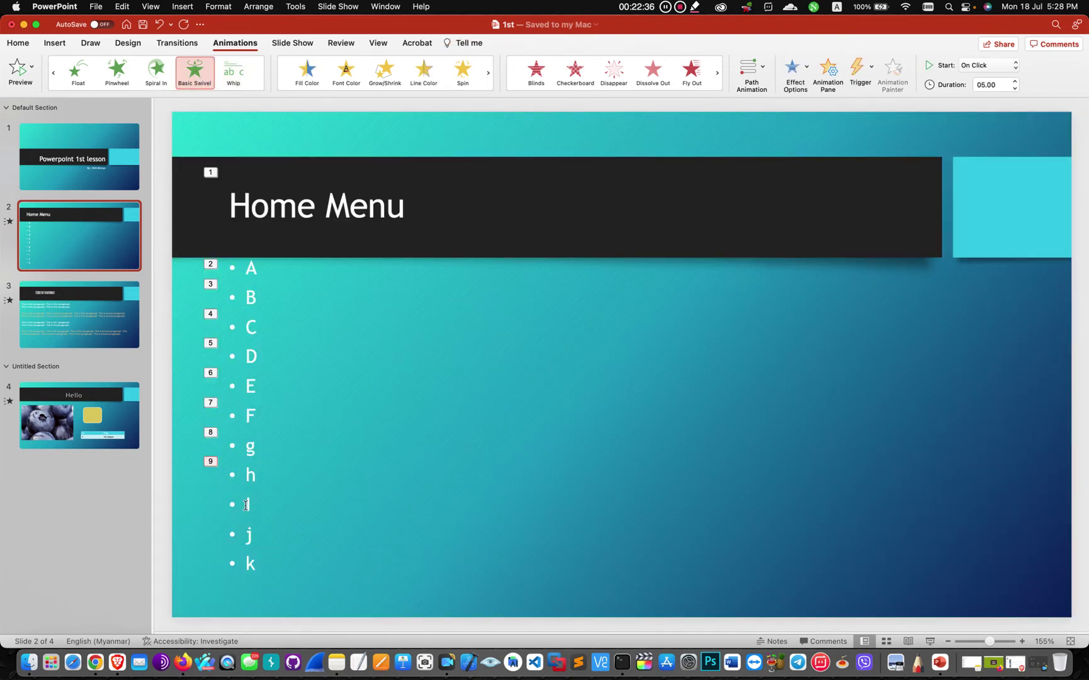
double_click(251, 504)
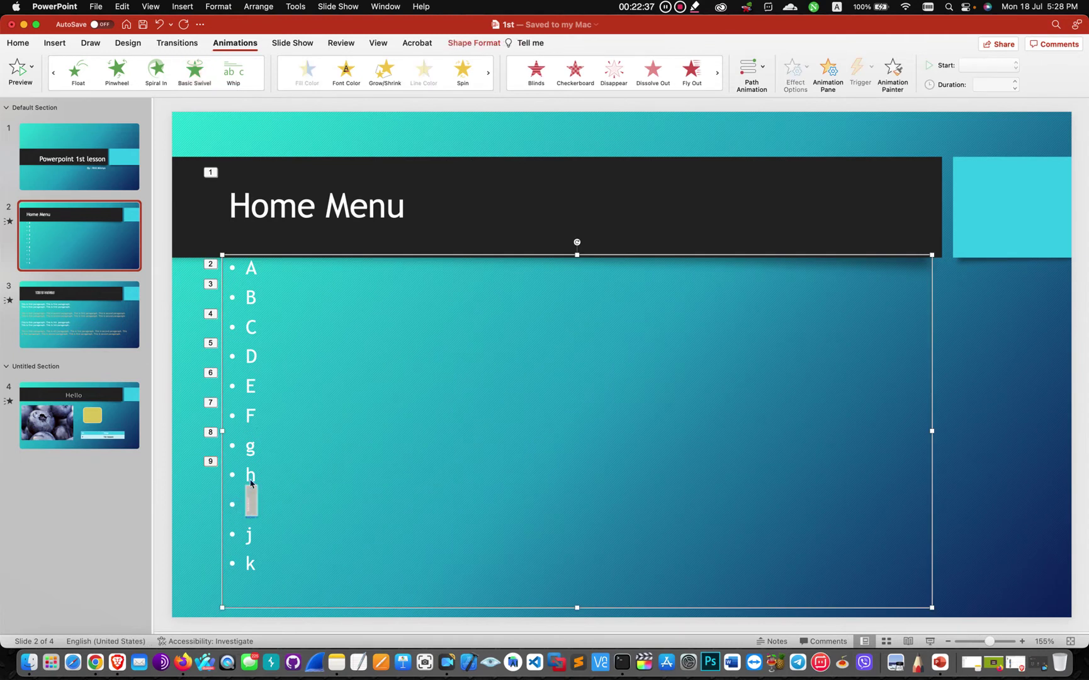
left_click(156, 73)
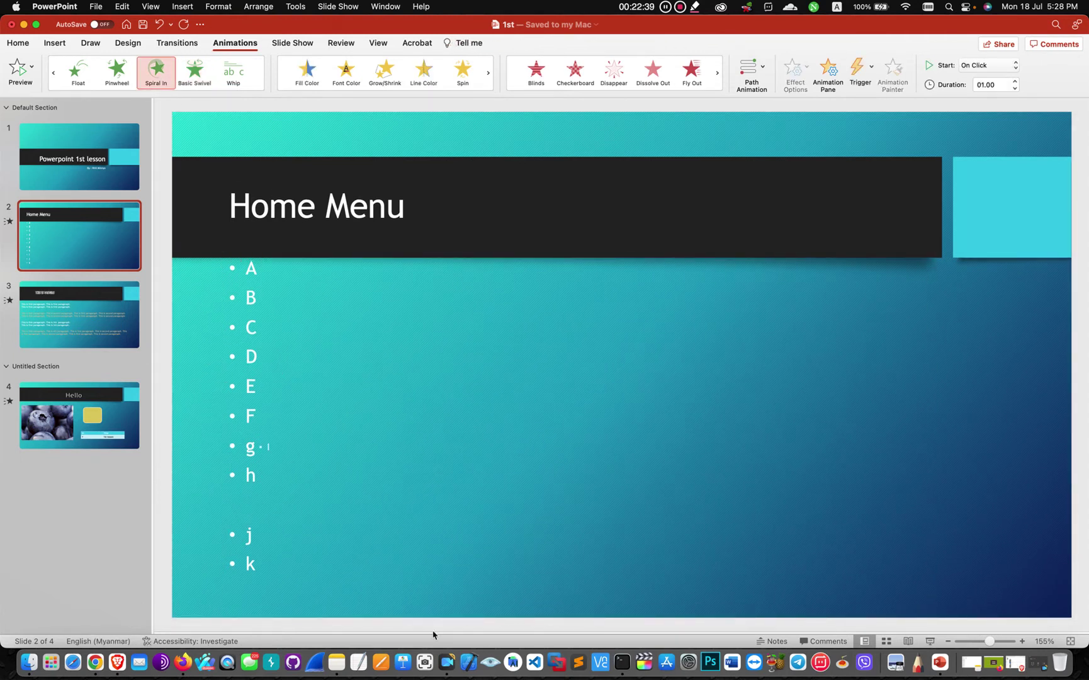
double_click(249, 535)
left_click(117, 72)
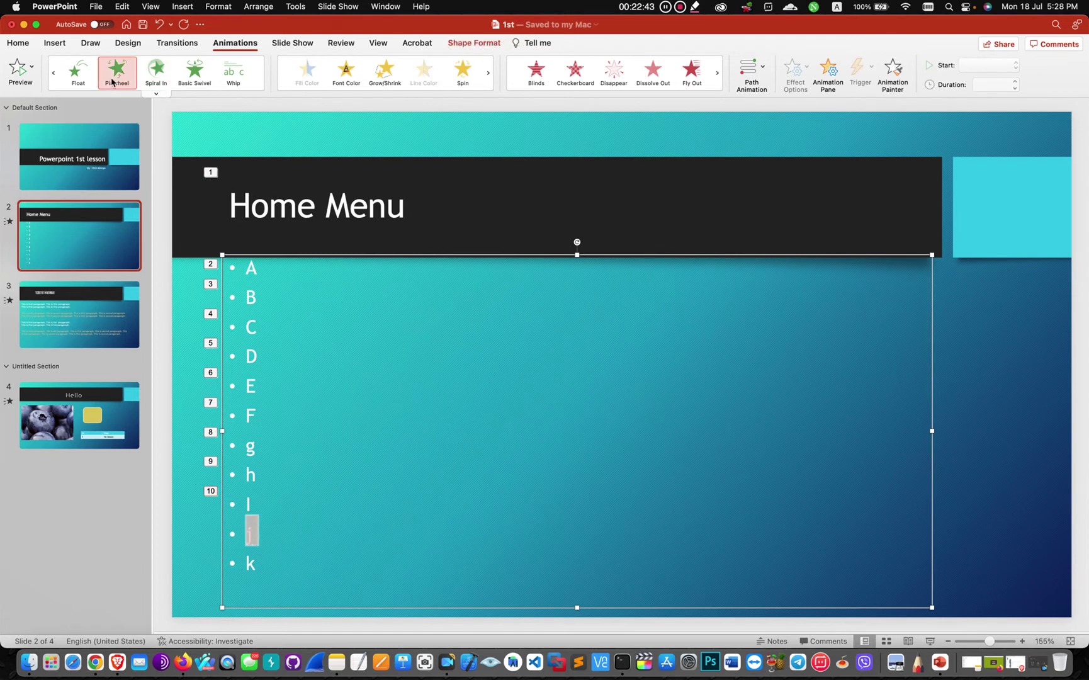
Animate the last bullet k with Float, then go to slide 3
left_click(247, 563)
left_click(287, 572)
double_click(252, 562)
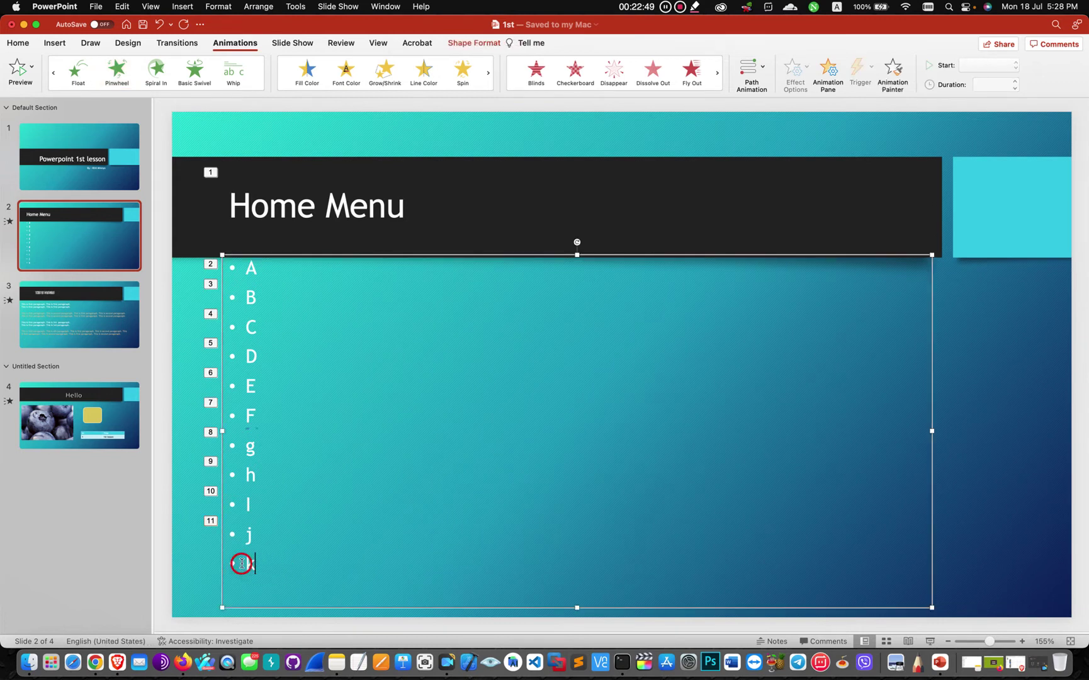
left_click(77, 70)
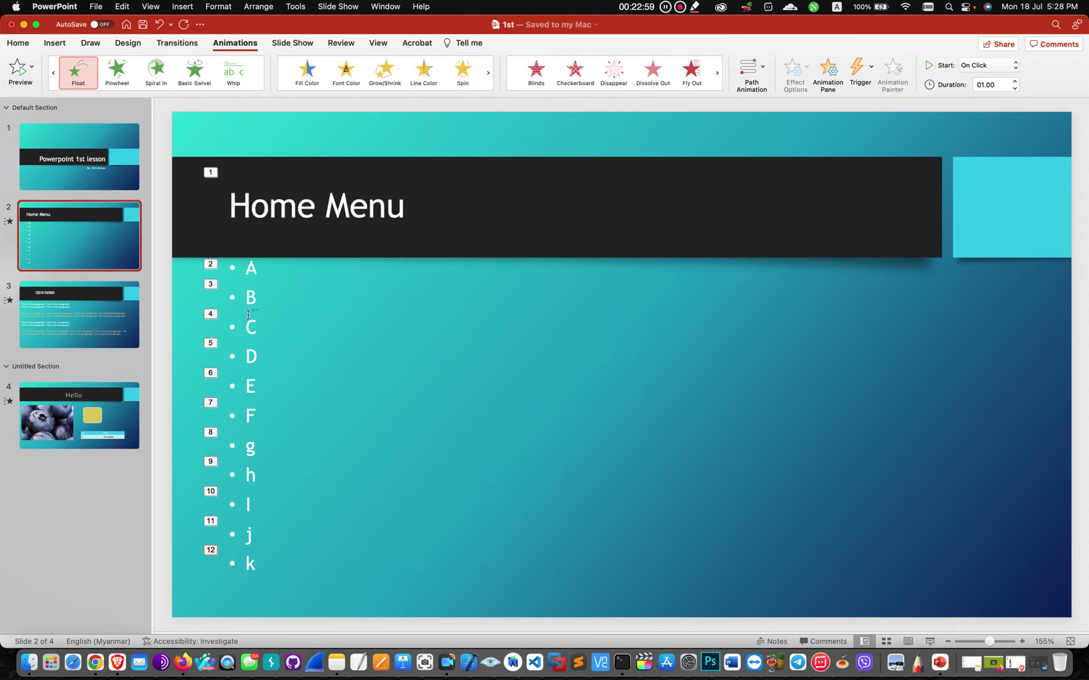
left_click(68, 317)
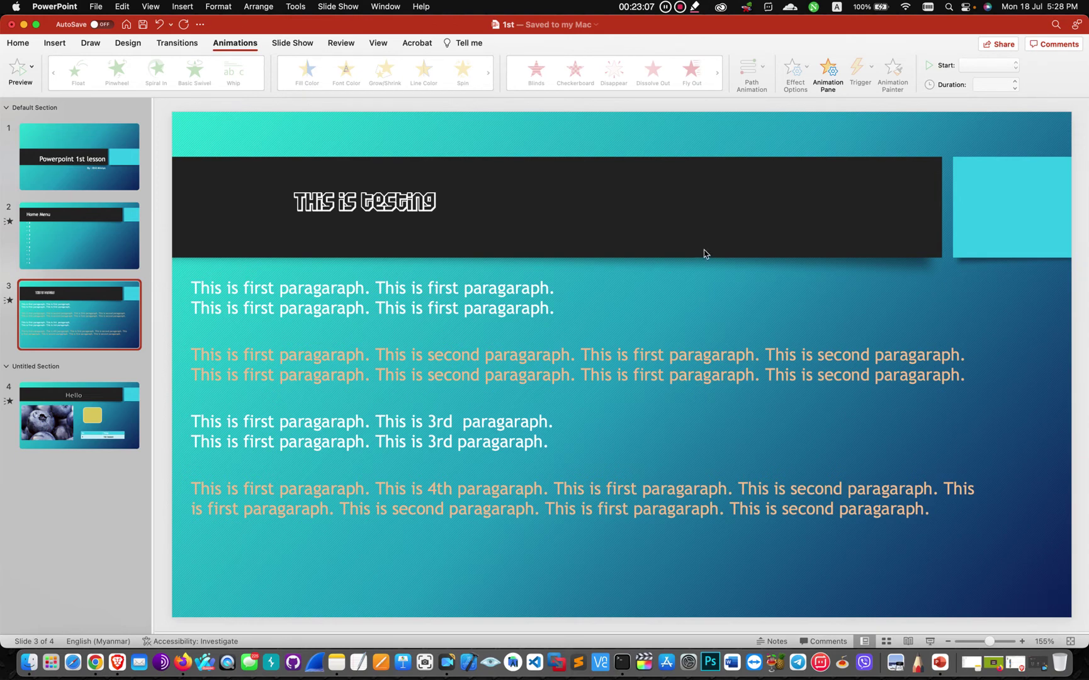
Give the title Blinds, paragraph one Checkerboard and paragraph two Random Bars animations
left_click(344, 201)
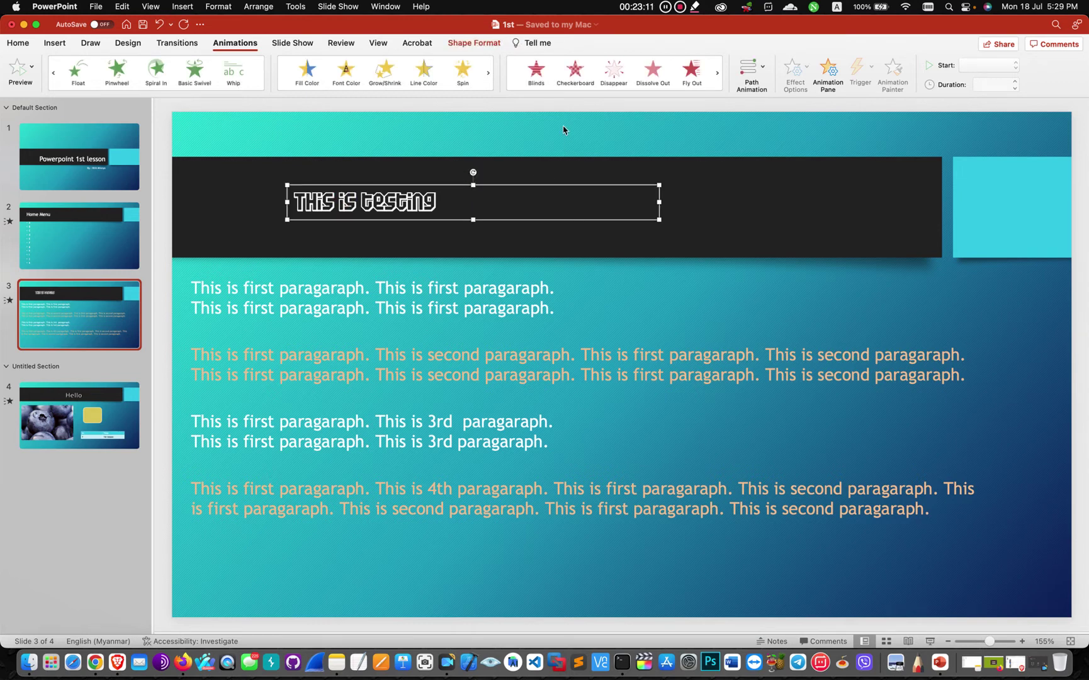
left_click(539, 72)
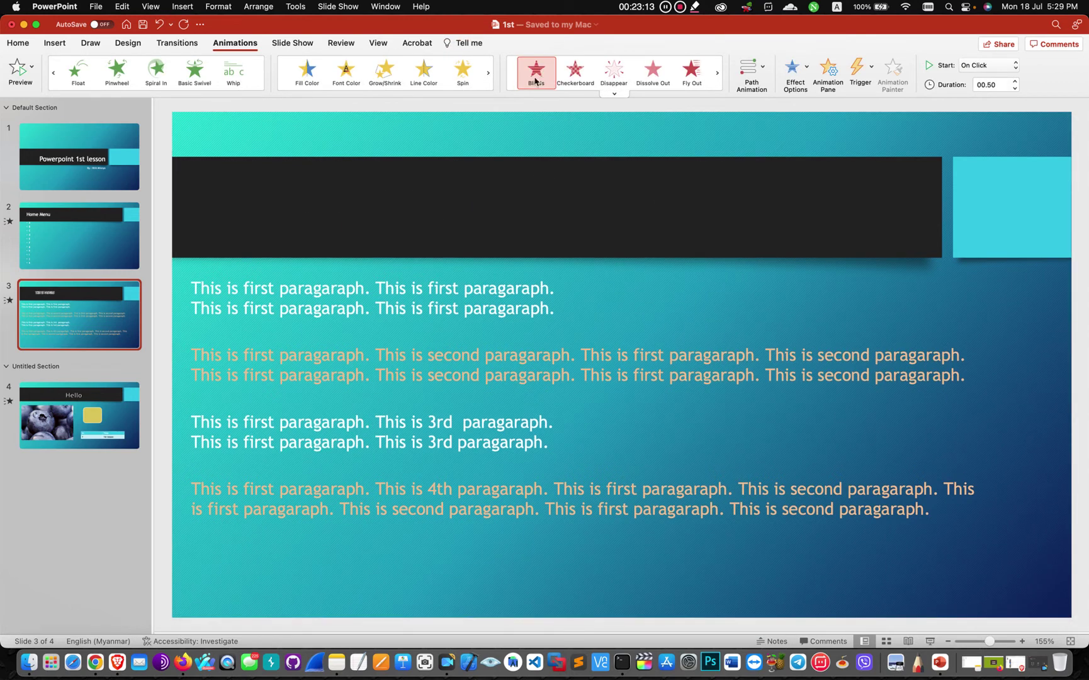
left_click(434, 308)
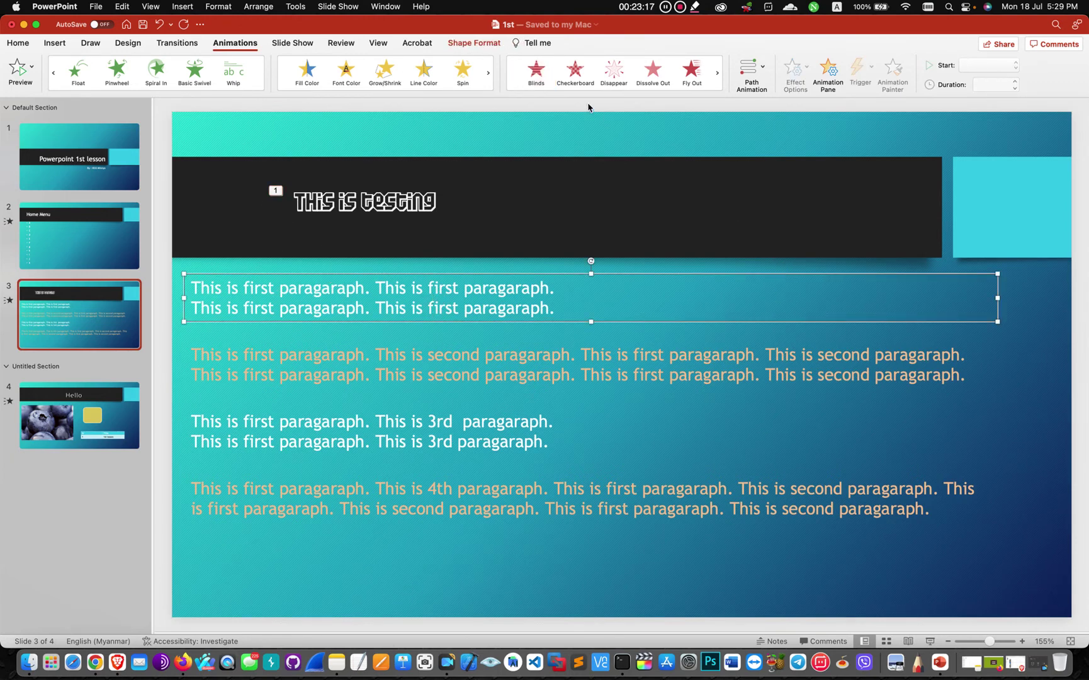
left_click(575, 71)
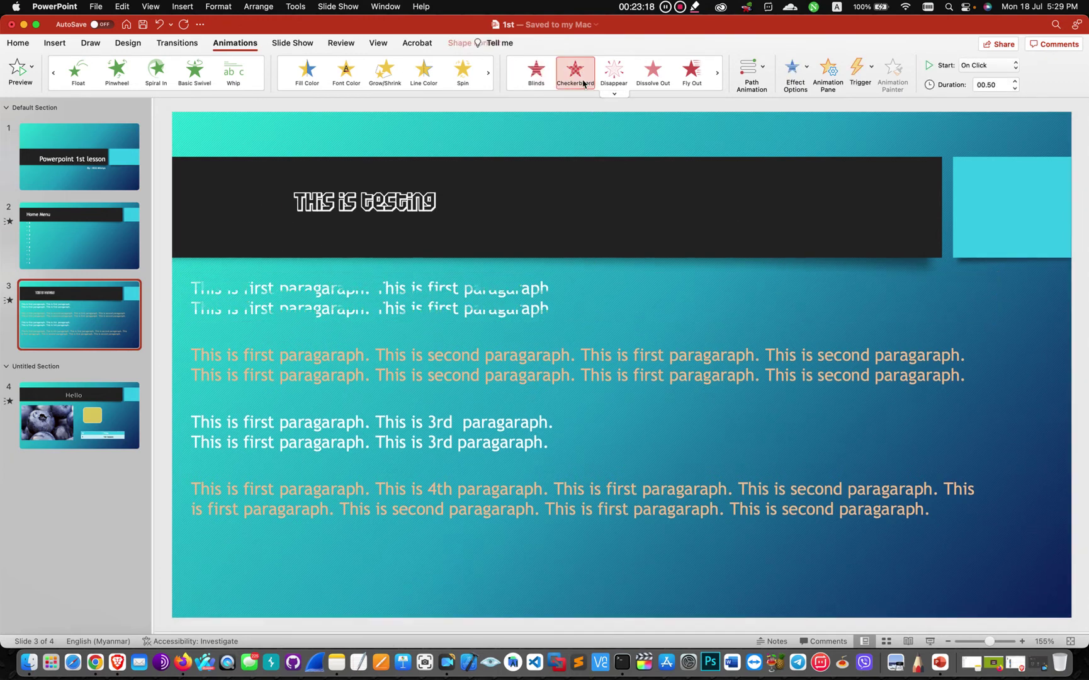
left_click(429, 357)
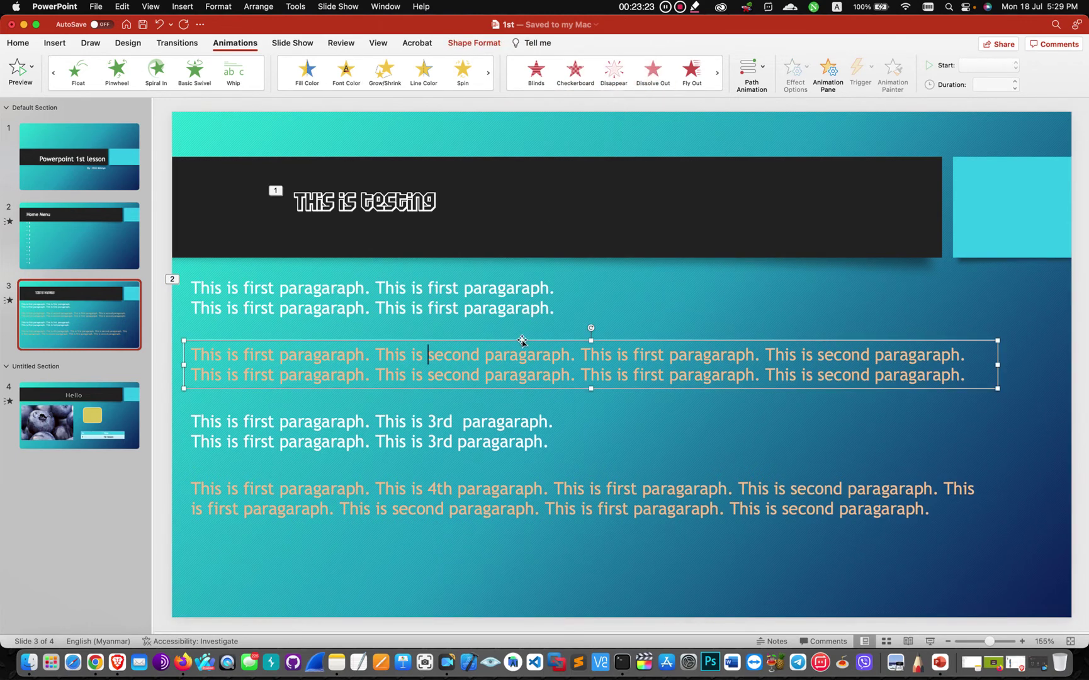
left_click(614, 94)
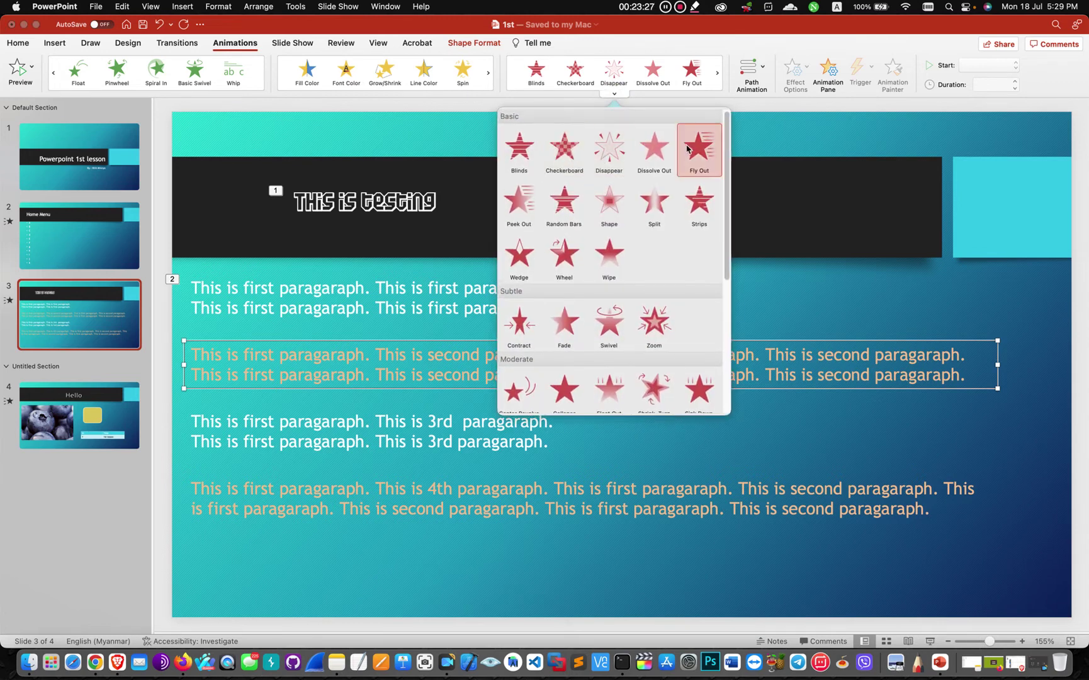
left_click(580, 213)
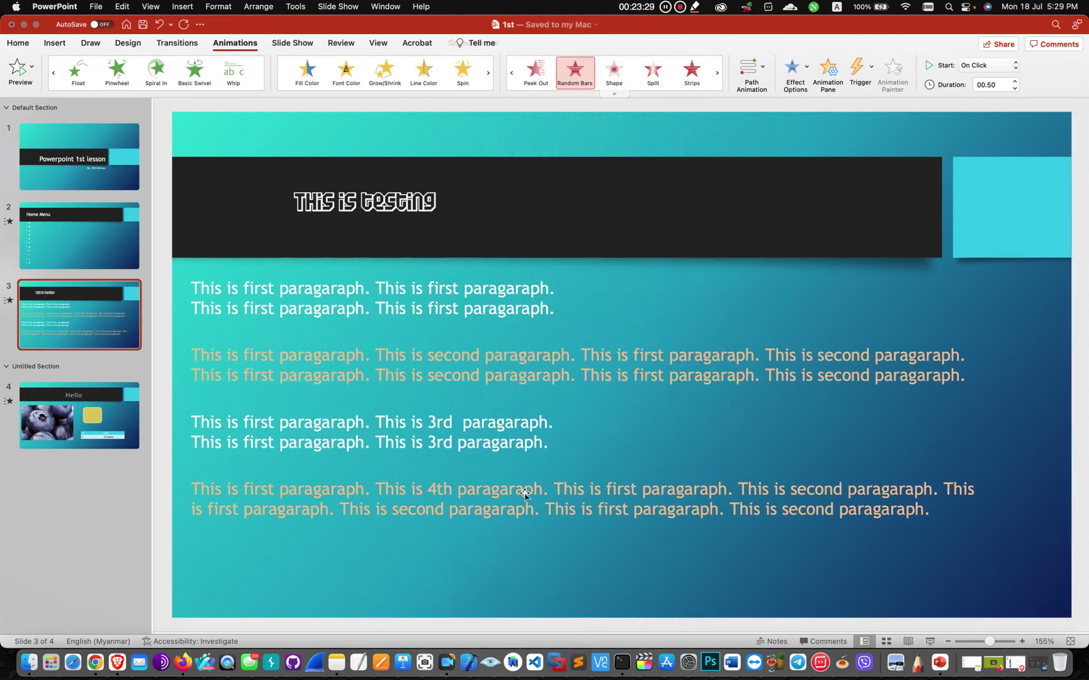
Give the third paragraph a Split entrance and the fourth a Strips entrance
left_click(480, 413)
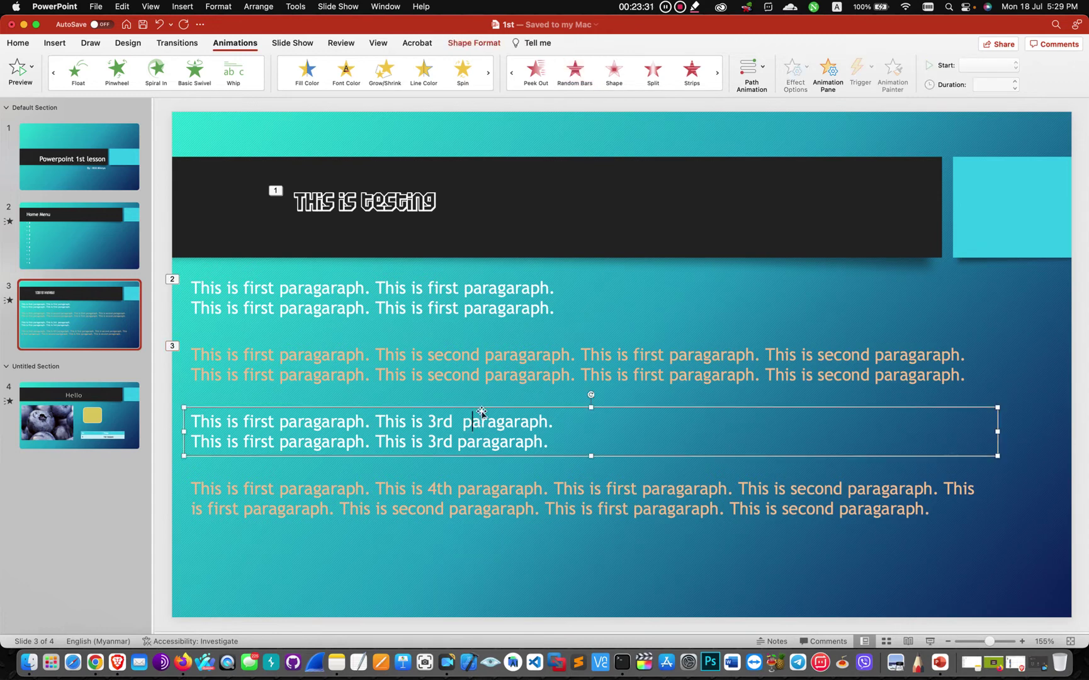
left_click(648, 82)
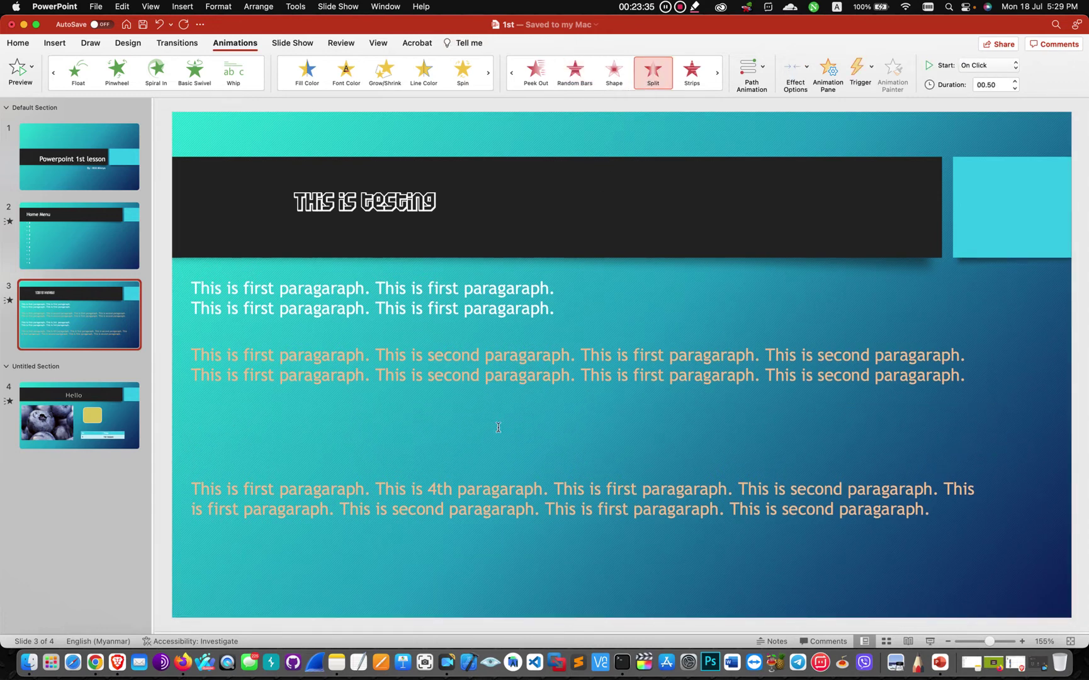
left_click(434, 508)
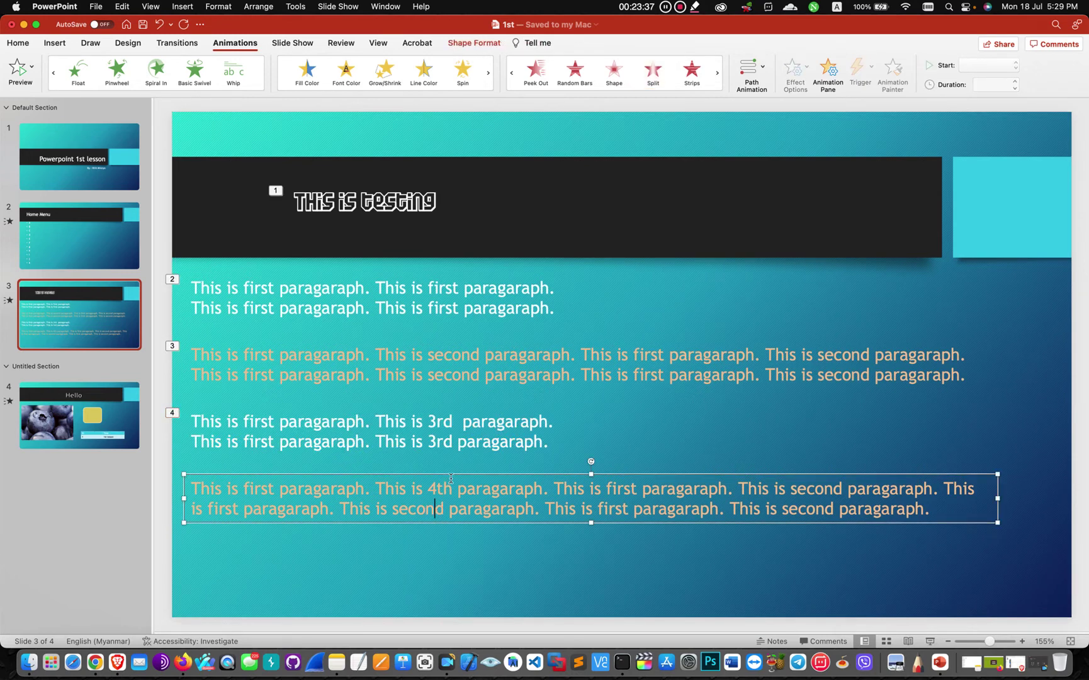
left_click(697, 80)
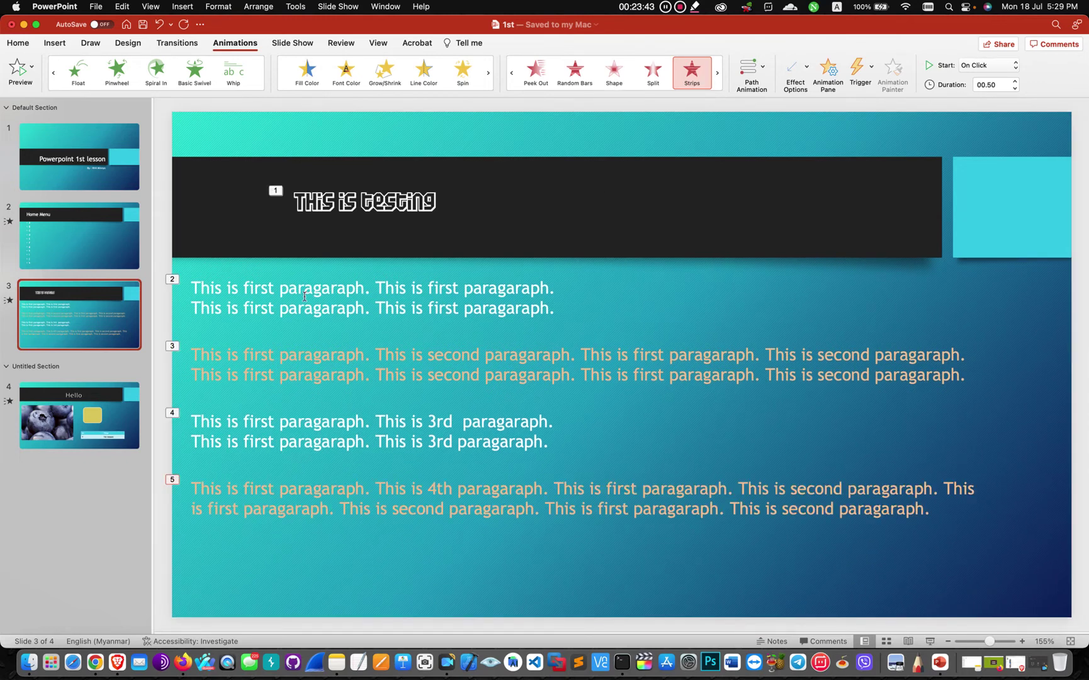
left_click(59, 420)
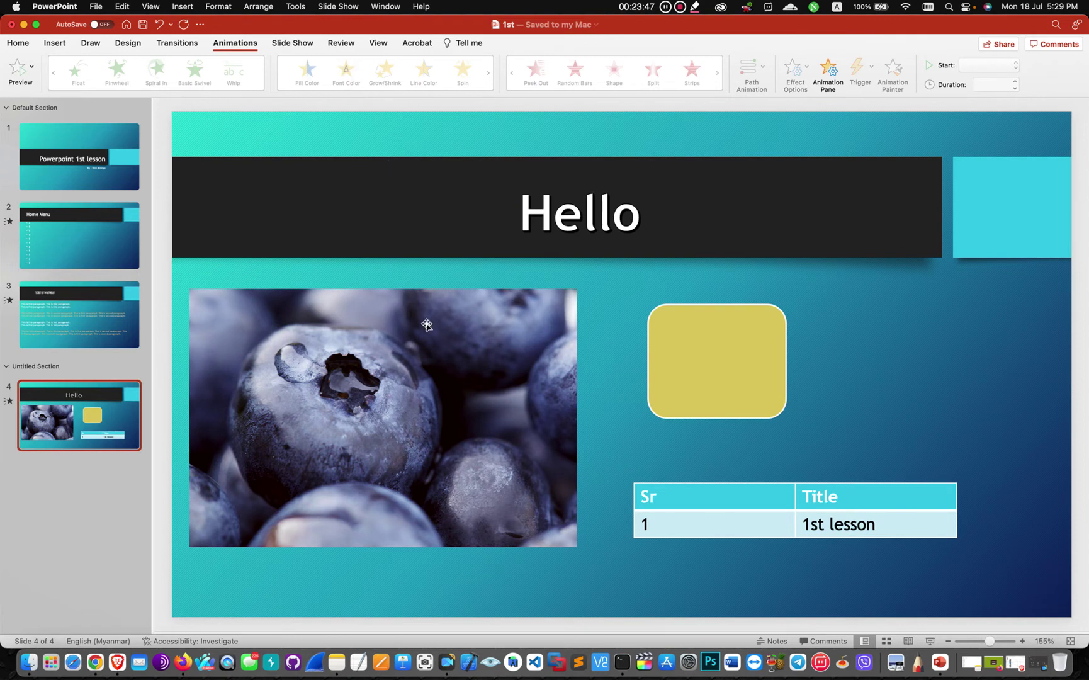
Add a Font Color emphasis to the Hello title and Transparency to the blueberry photo
left_click(552, 212)
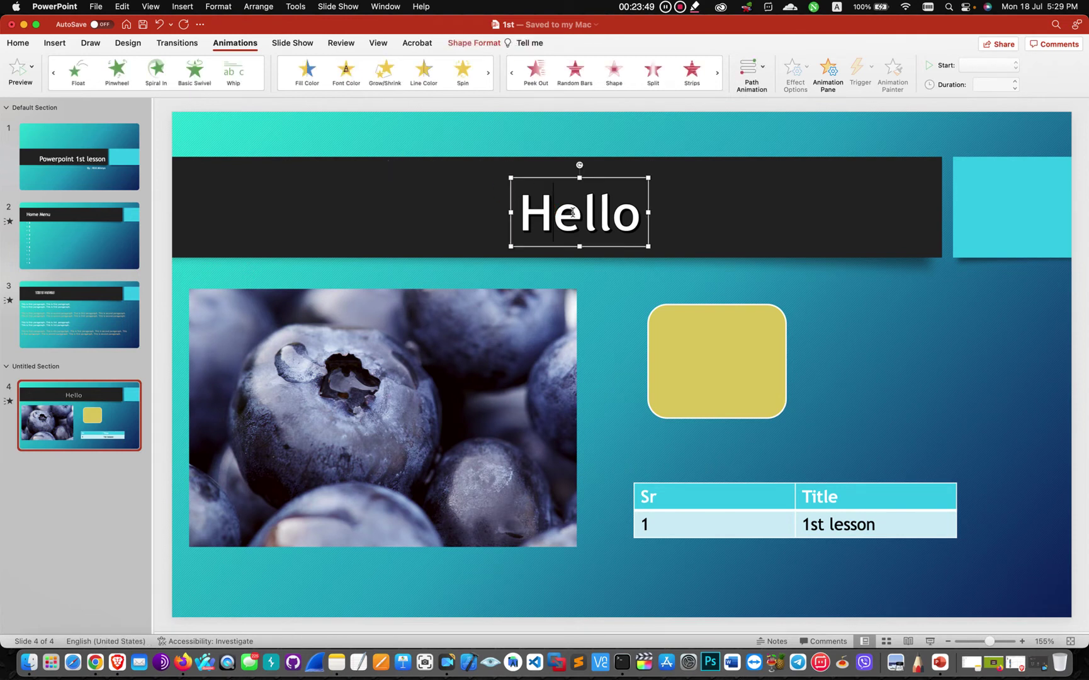
left_click(347, 82)
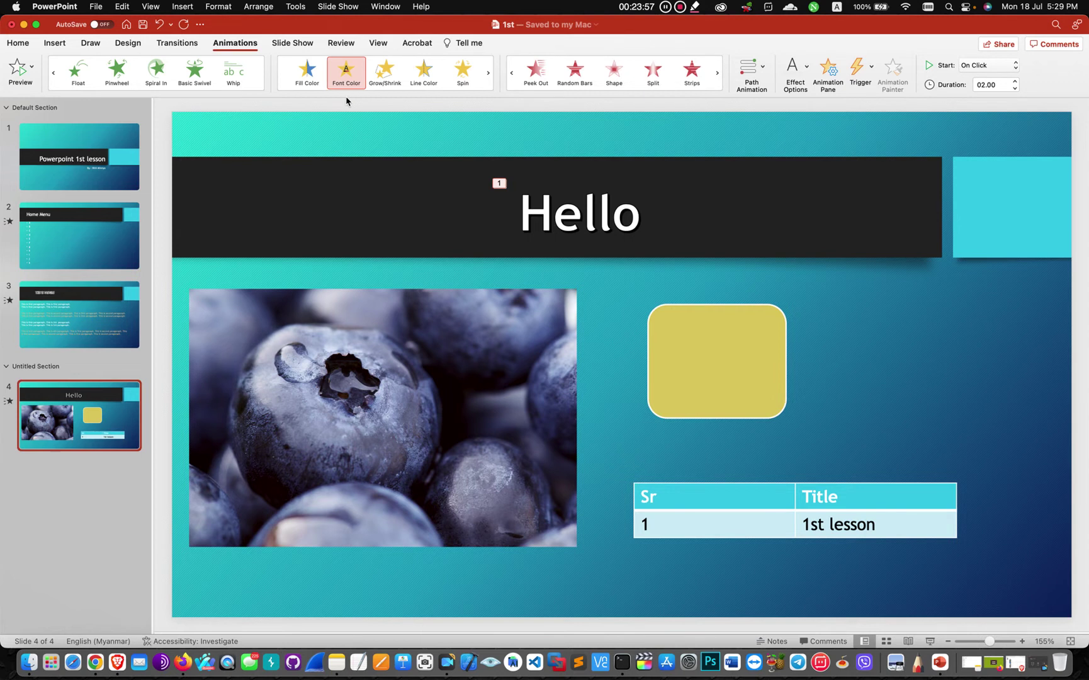
left_click(418, 375)
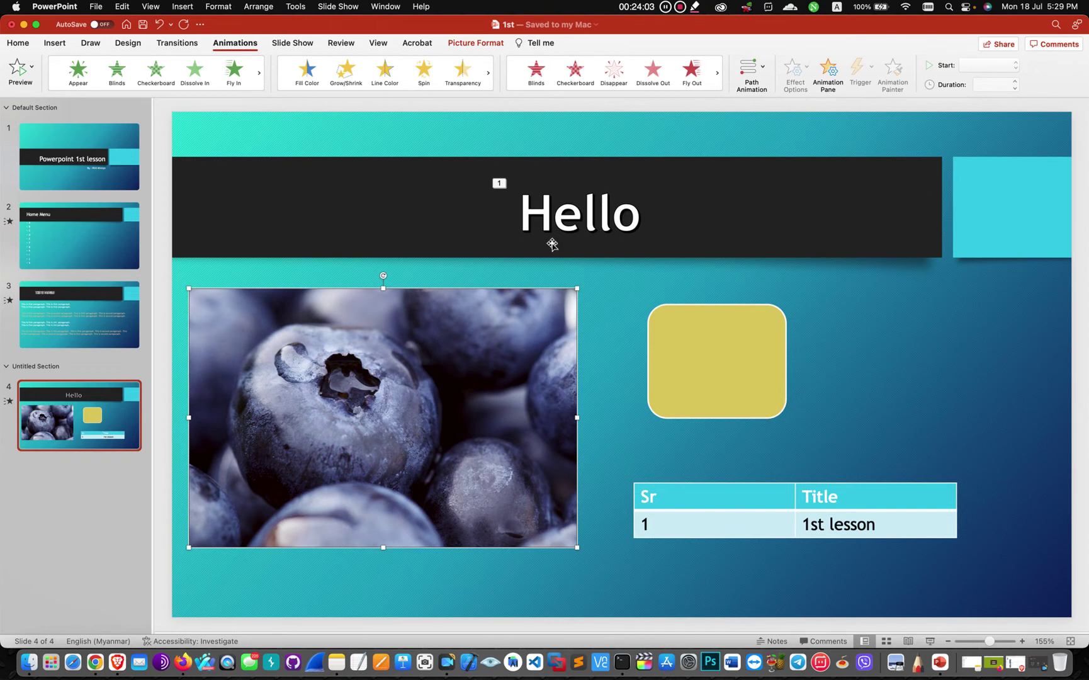
left_click(460, 79)
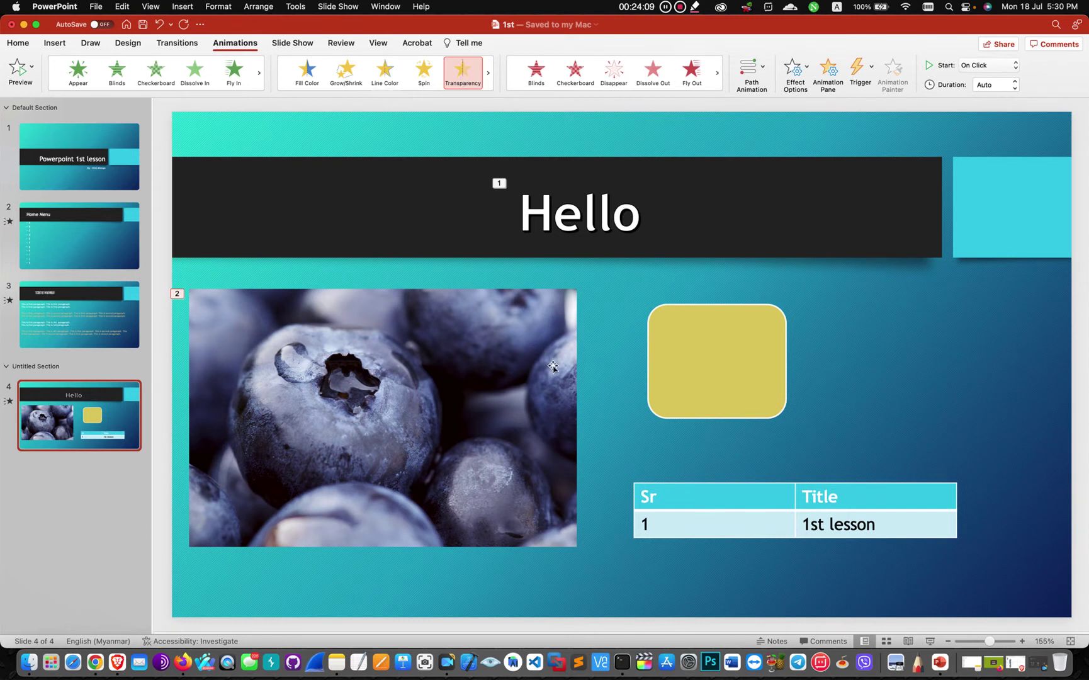
left_click(697, 362)
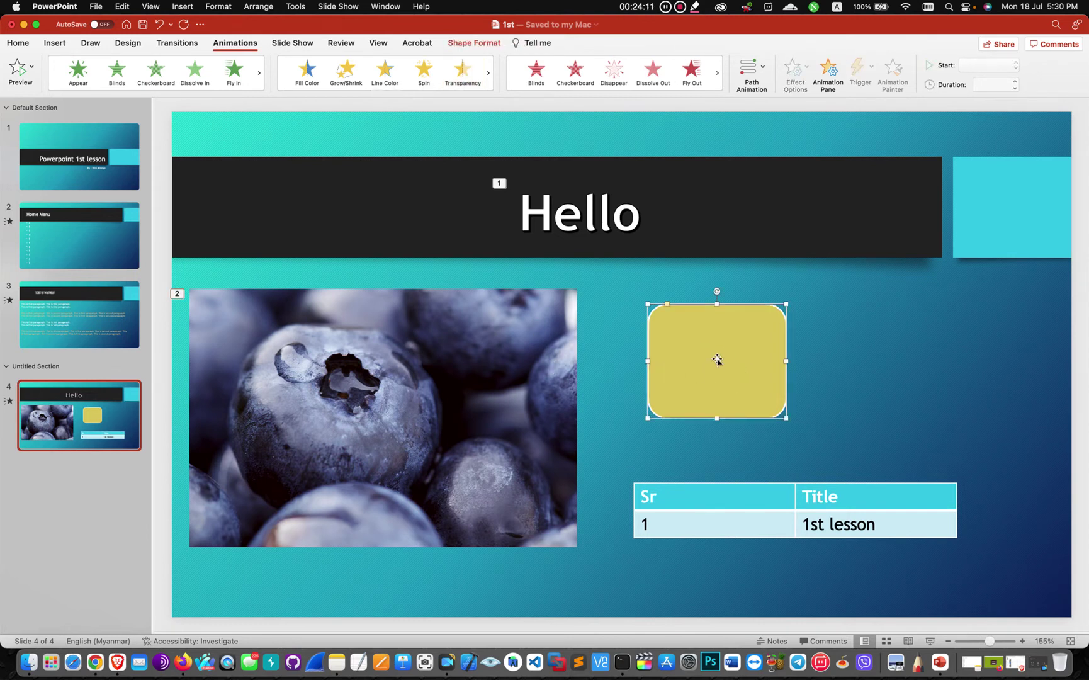
right_click(710, 357)
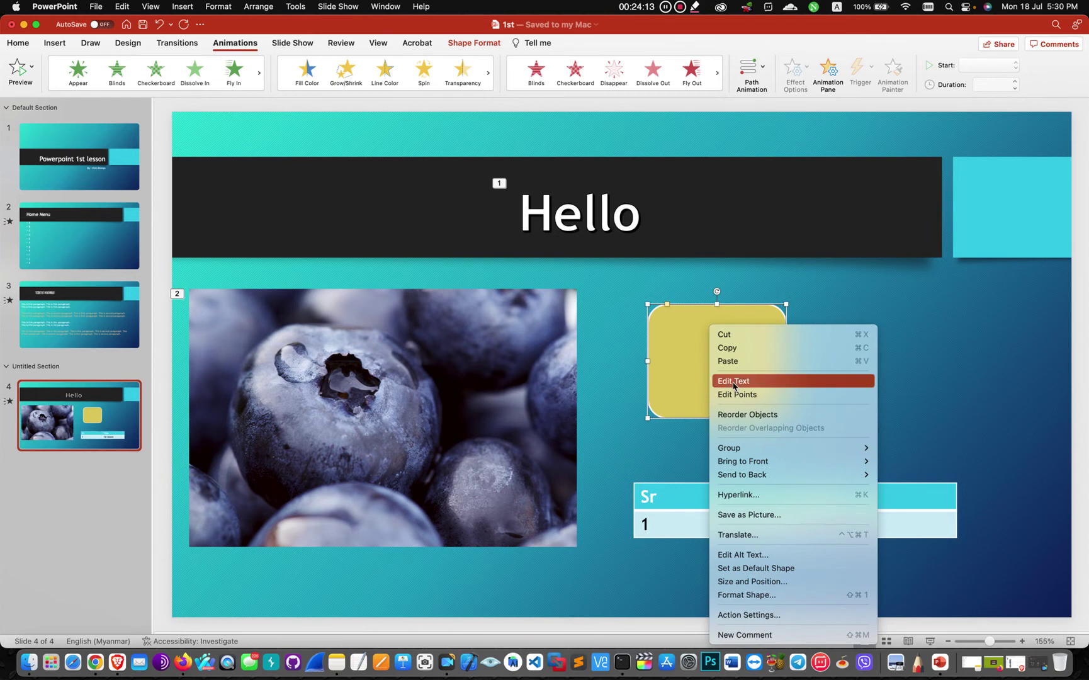
Type 'fjjgjhgkghgjhgj' into the yellow rounded rectangle and give it a Dissolve In entrance
left_click(734, 381)
type("fjjgjhgkghgjhgj")
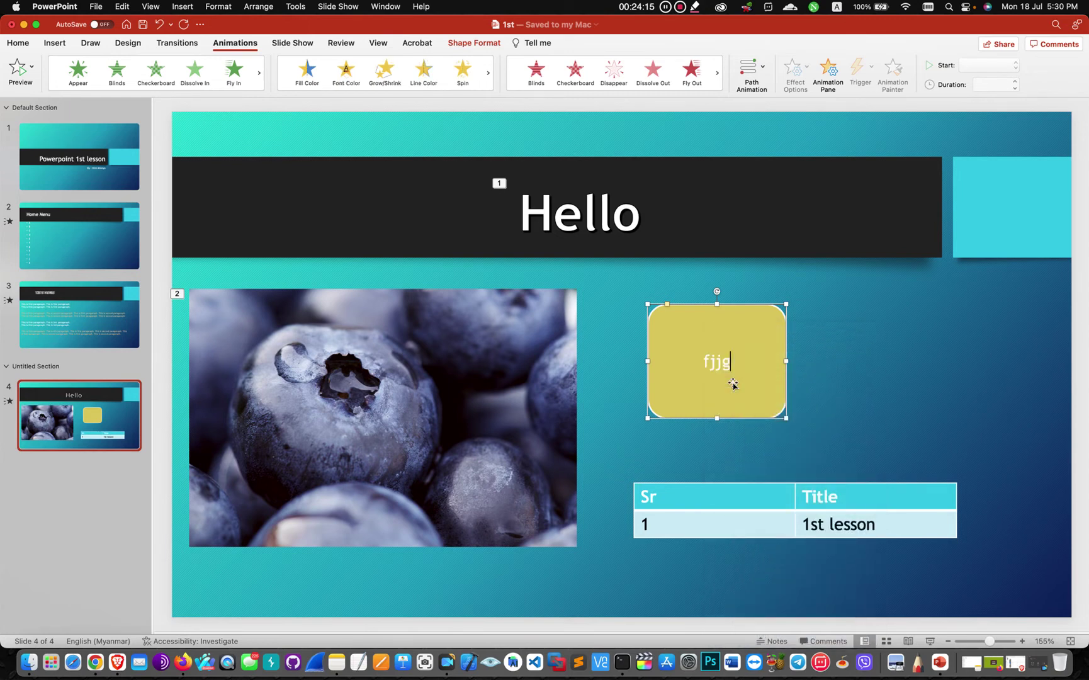
left_click(747, 357)
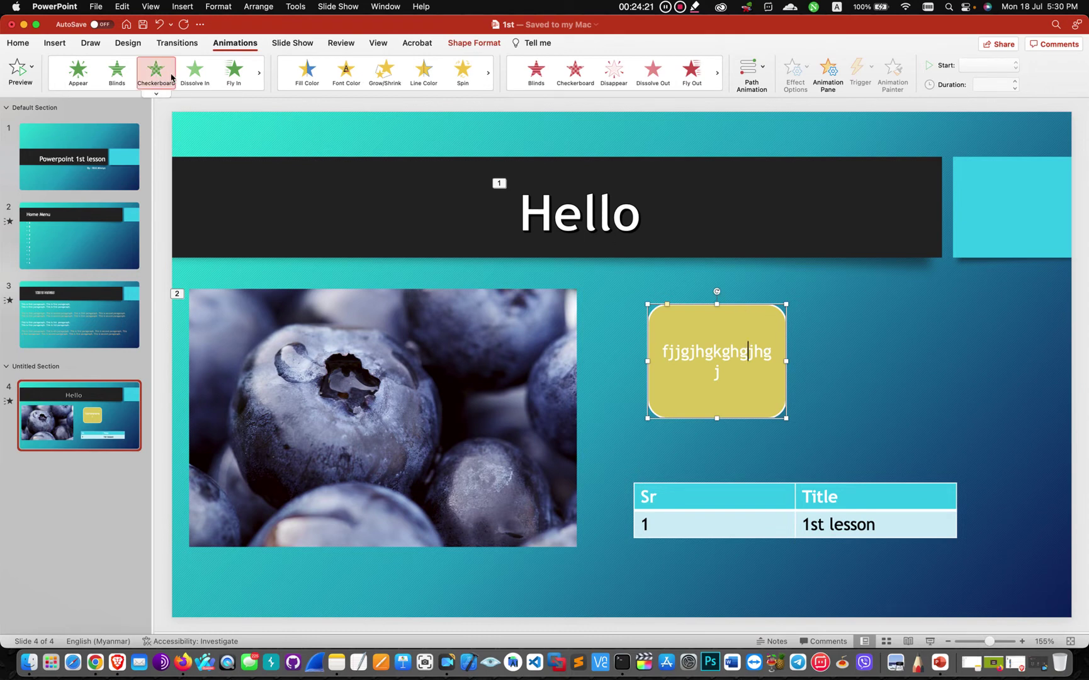
left_click(193, 72)
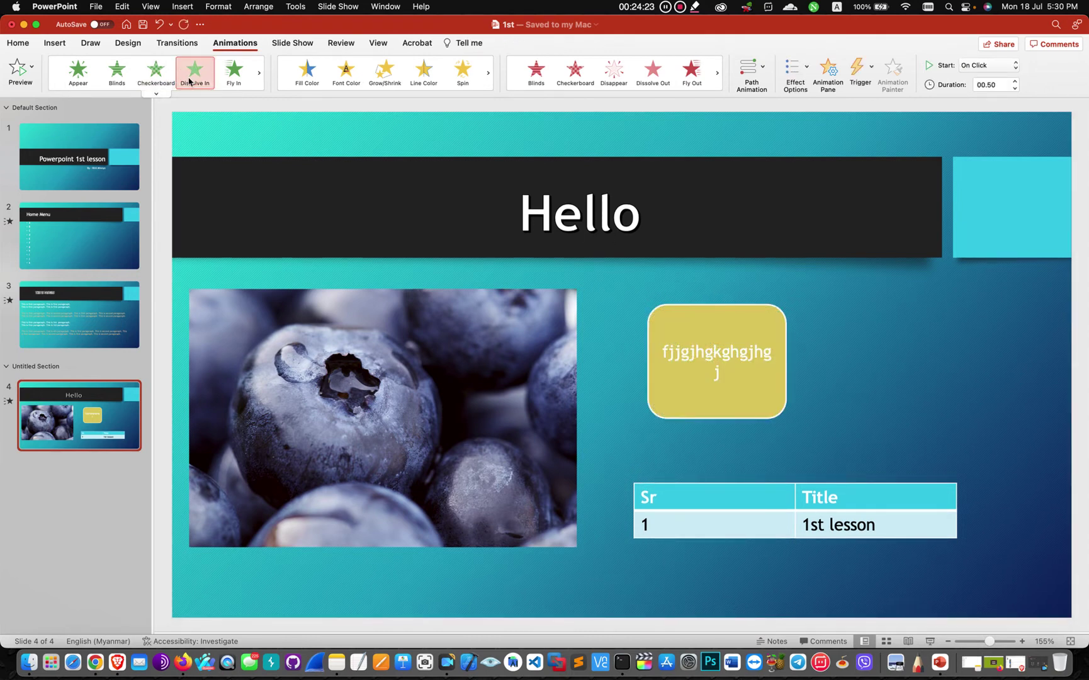
left_click(746, 486)
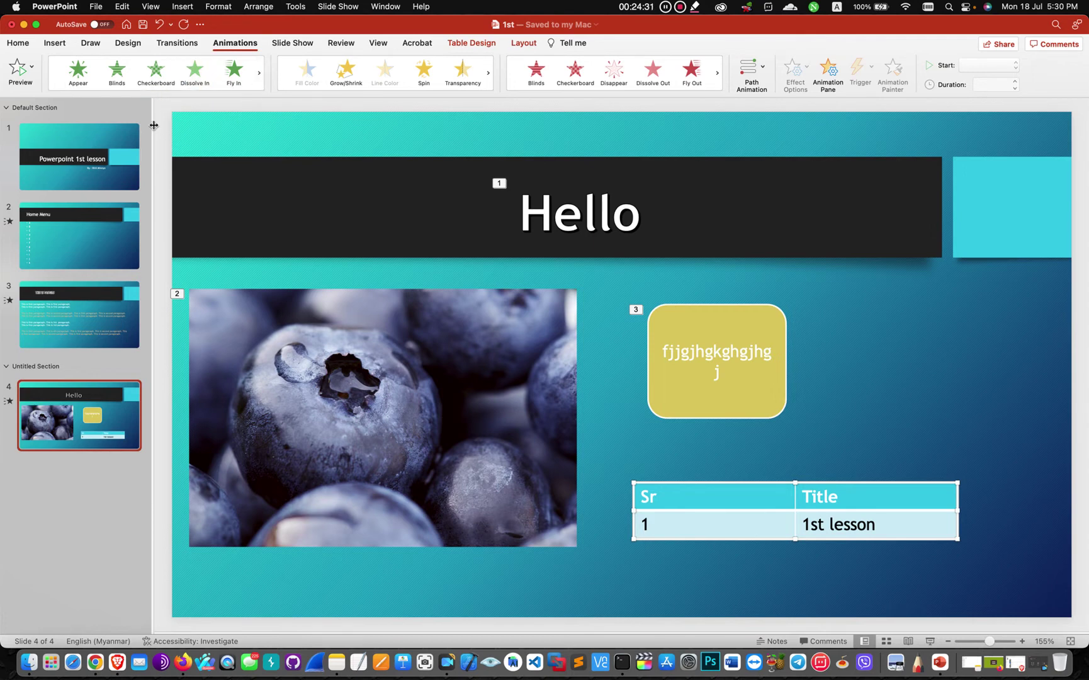
Give the Sr/Title table a Wheel entrance and save the presentation
left_click(151, 94)
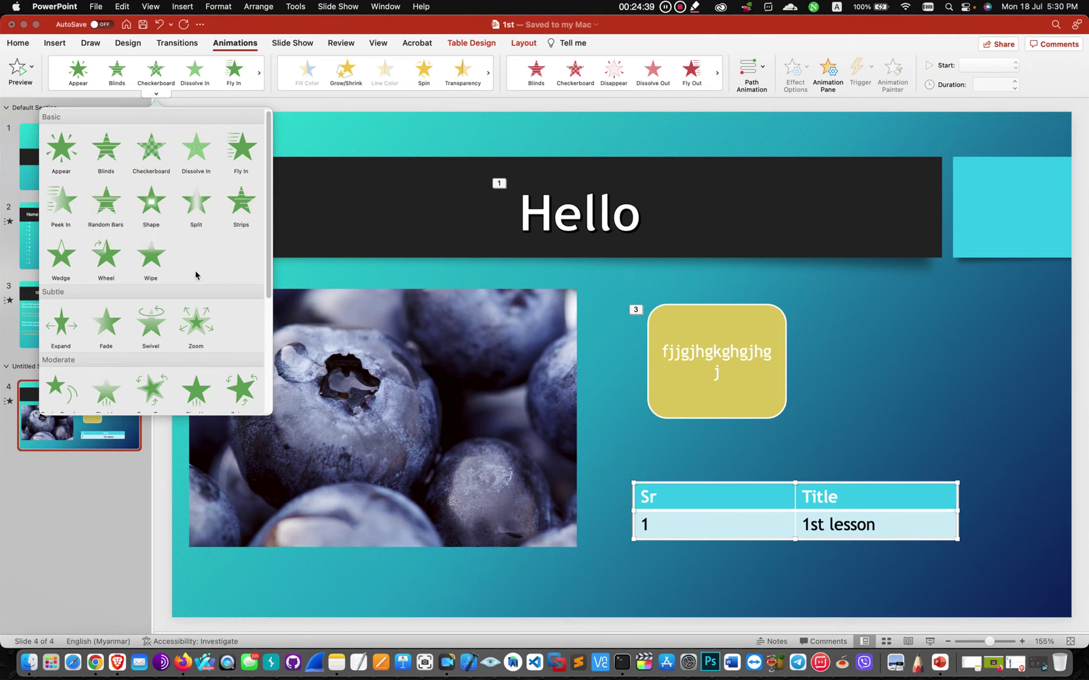
left_click(118, 271)
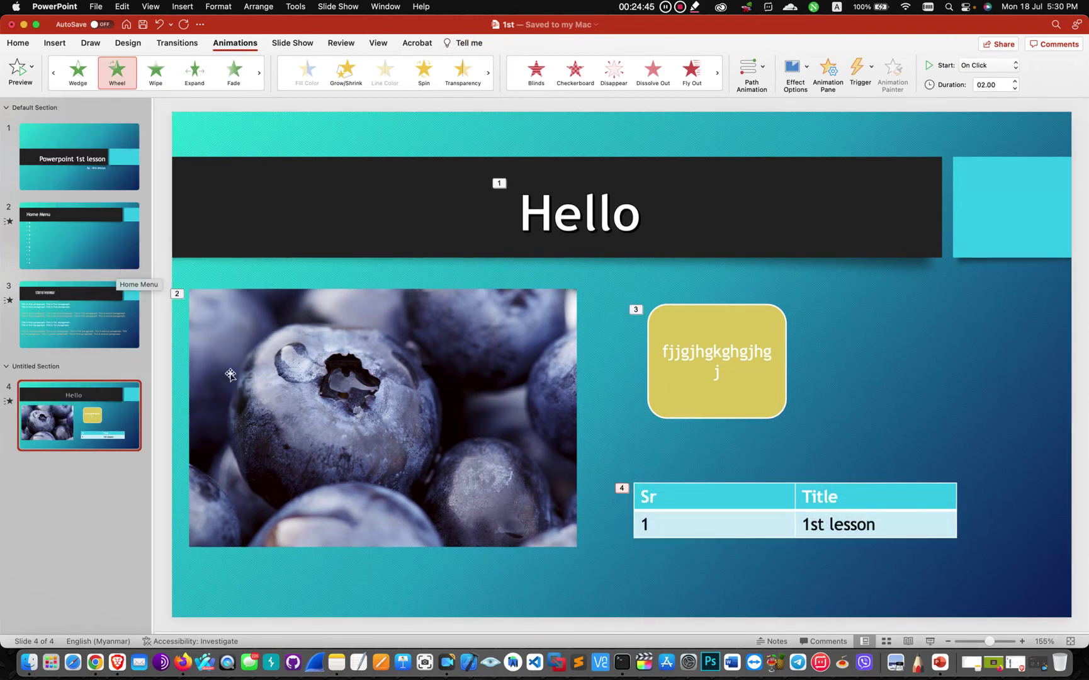
left_click(96, 7)
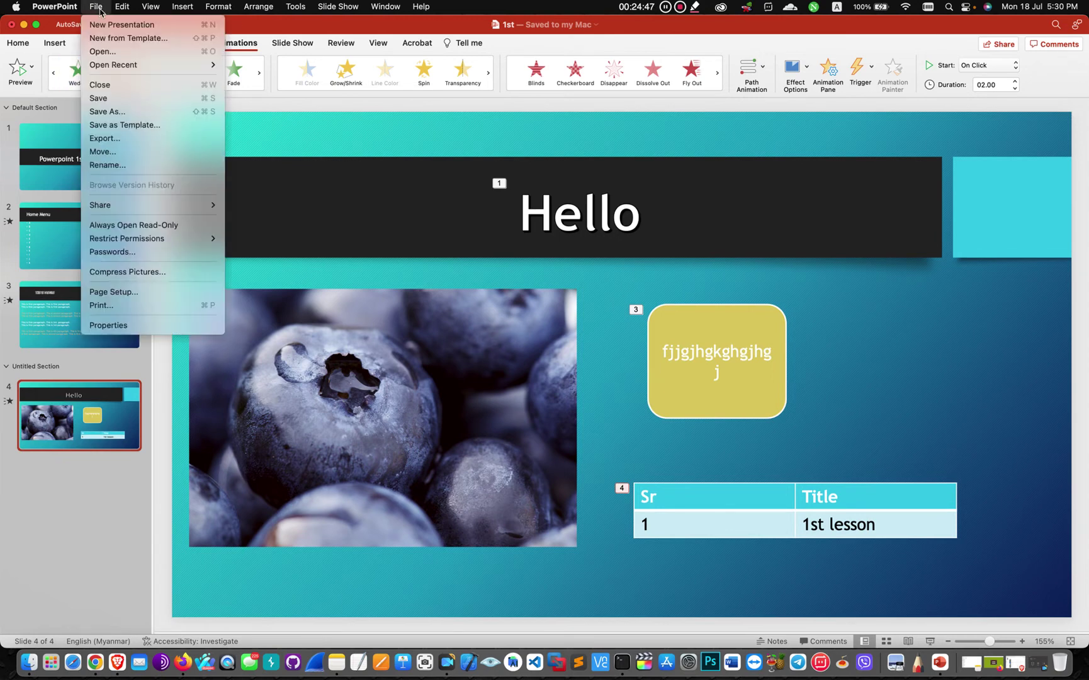
left_click(108, 99)
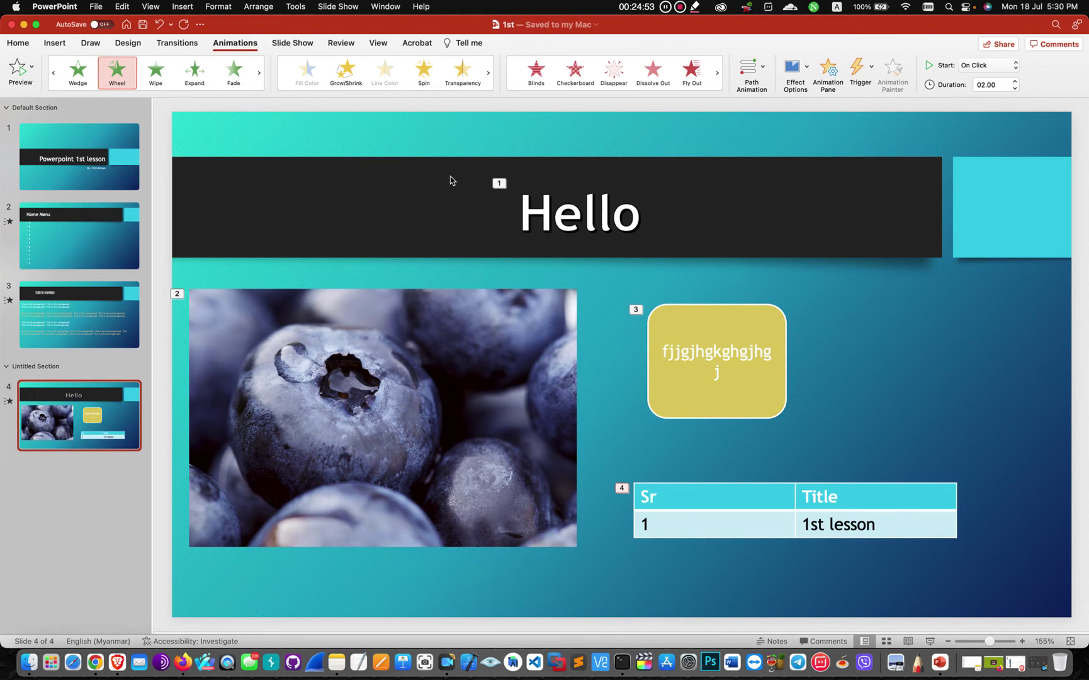
Return to the first slide of the deck
left_click(554, 214)
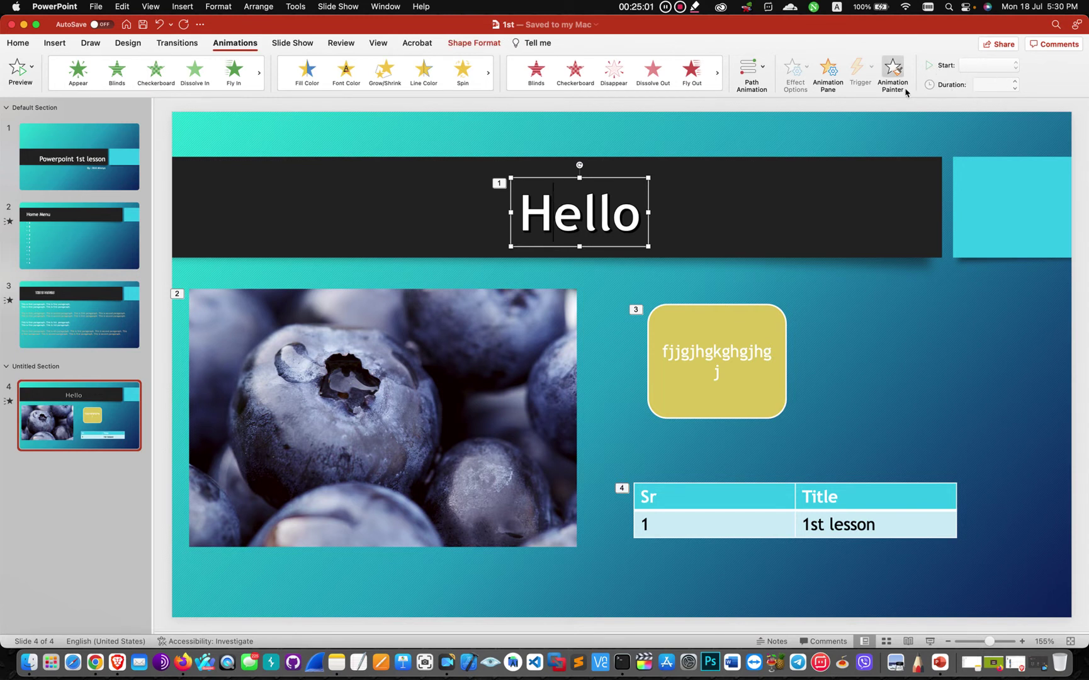
left_click(758, 216)
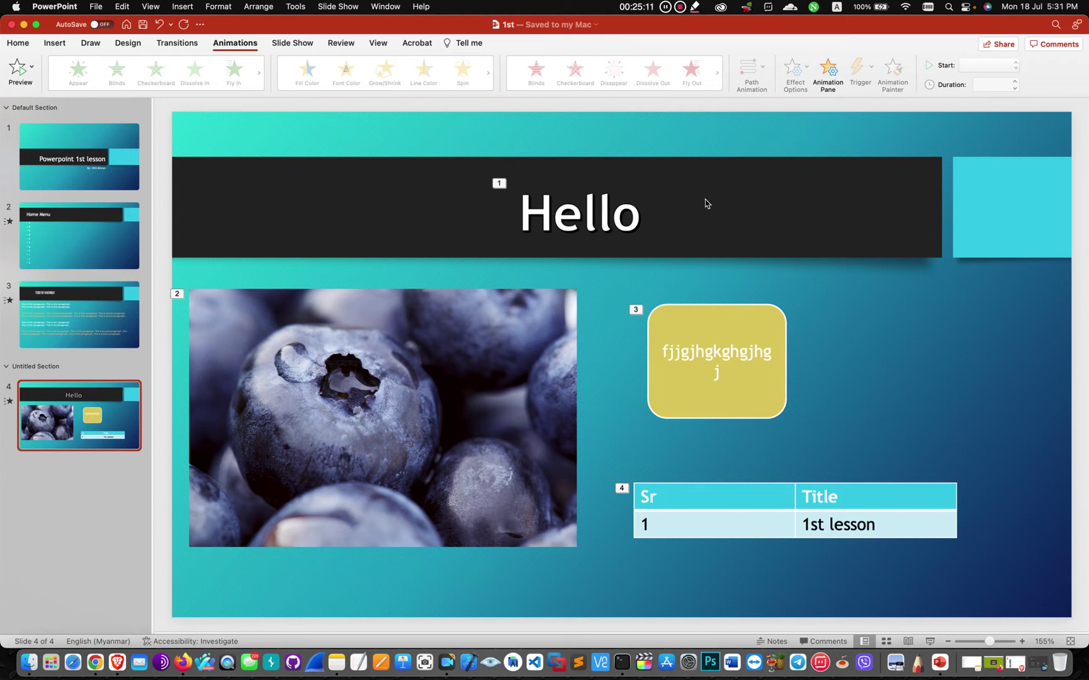
left_click(48, 170)
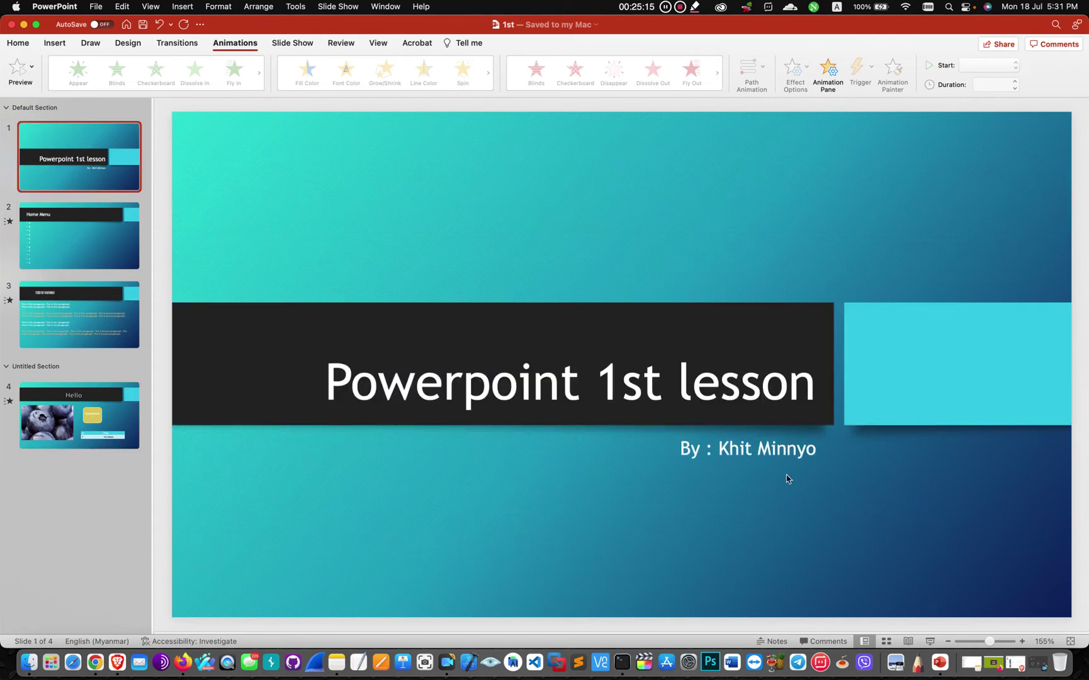
Start the slide show on the title slide and circle 'Powerpoint' with a red pen
left_click(929, 643)
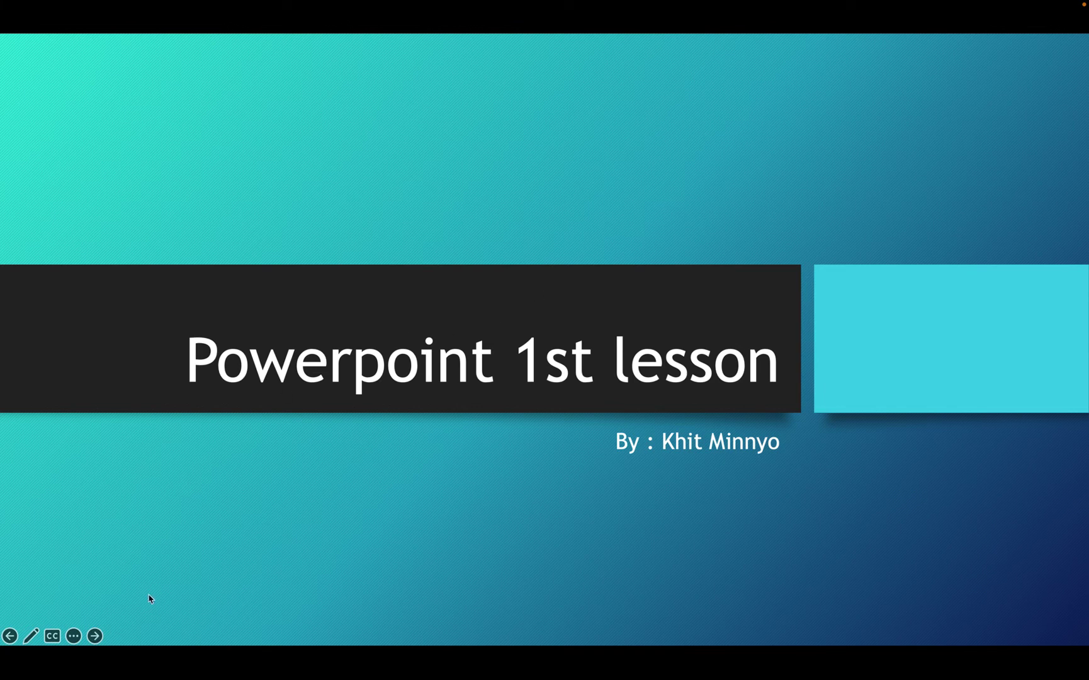
left_click(32, 635)
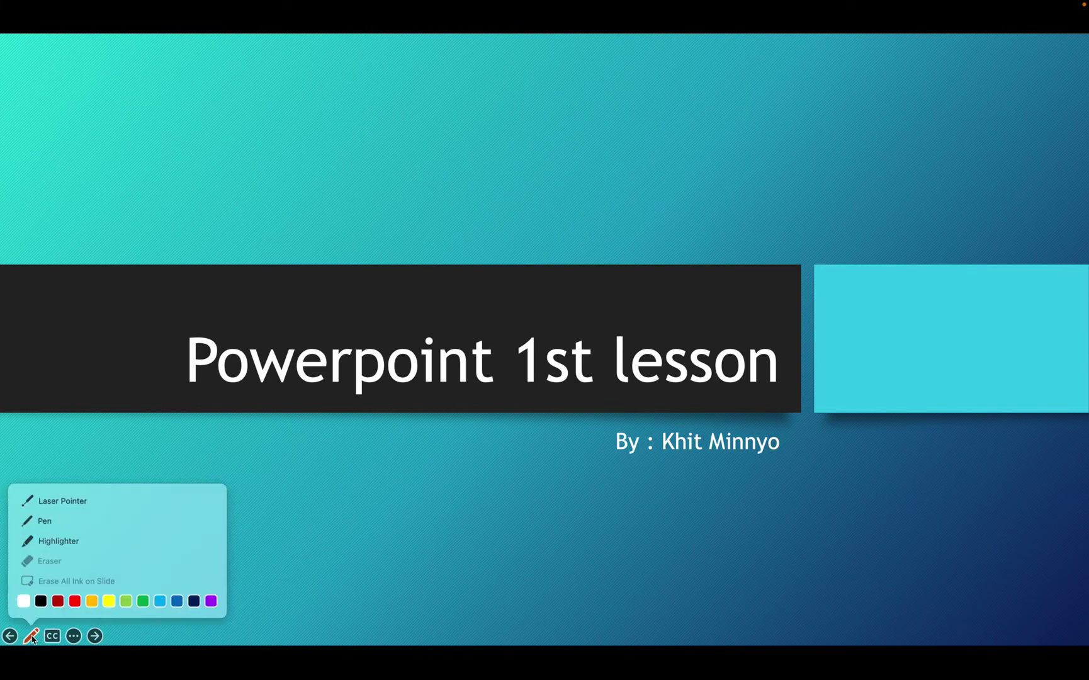
left_click(73, 603)
left_click_drag(234, 390, 458, 374)
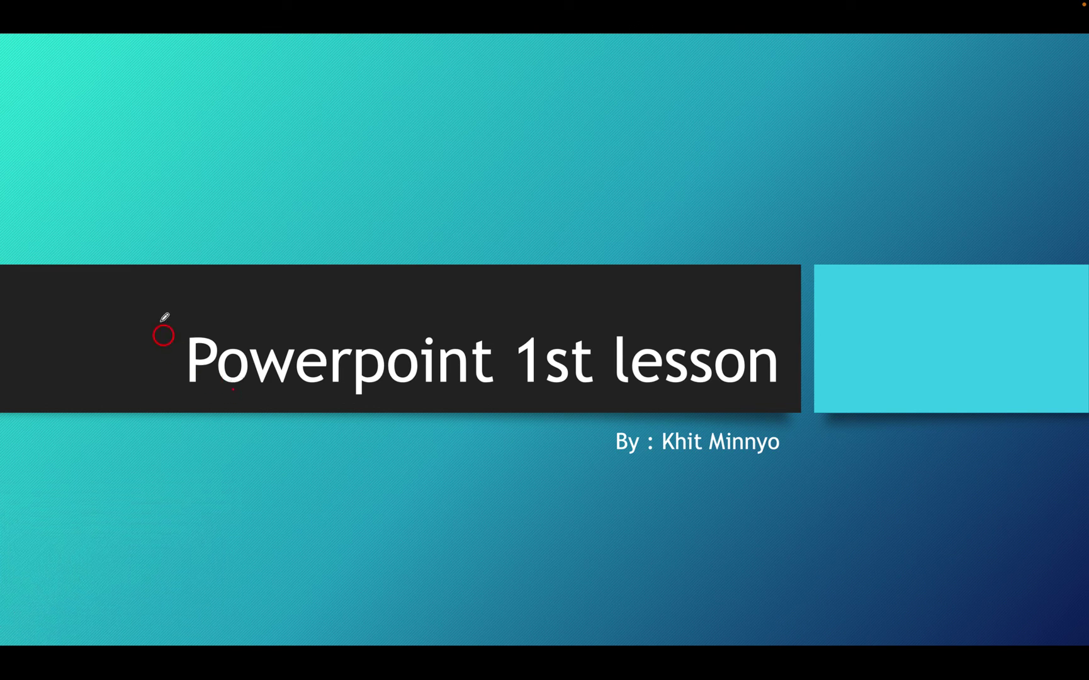
left_click_drag(296, 396, 171, 364)
Underline '1st lesson' and the byline, draw a red X above the title and slashes on the light-blue box
left_click_drag(522, 396, 839, 373)
left_click_drag(625, 469, 843, 451)
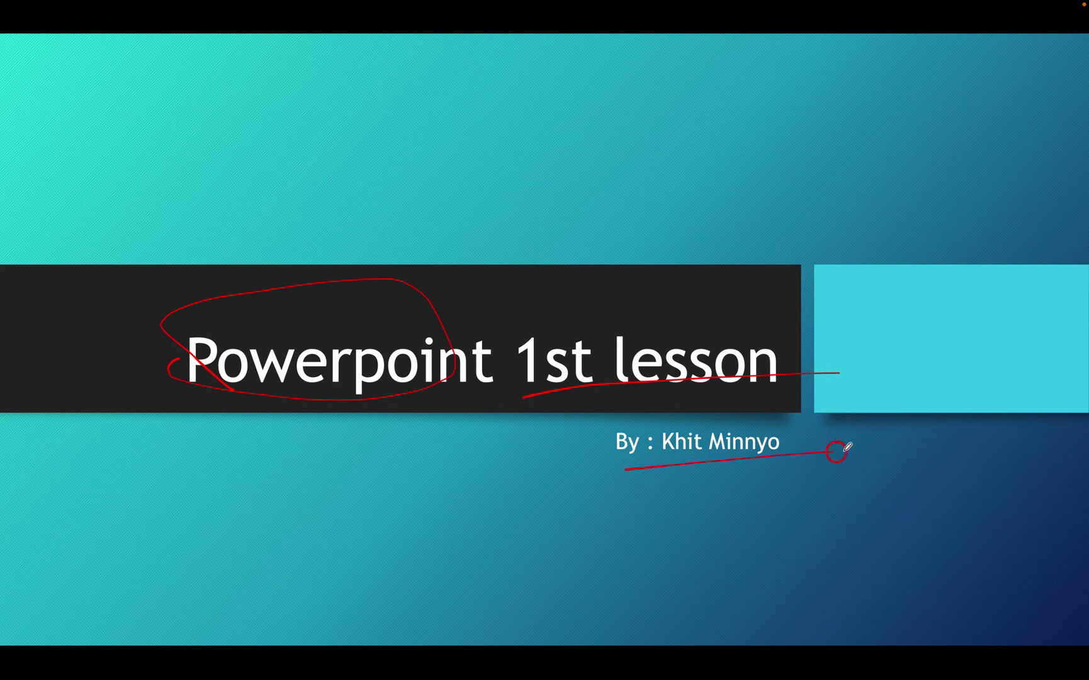
mouse_move(664, 181)
left_mouse_down()
mouse_move(620, 210)
mouse_move(709, 223)
left_mouse_up()
left_click_drag(741, 229, 744, 236)
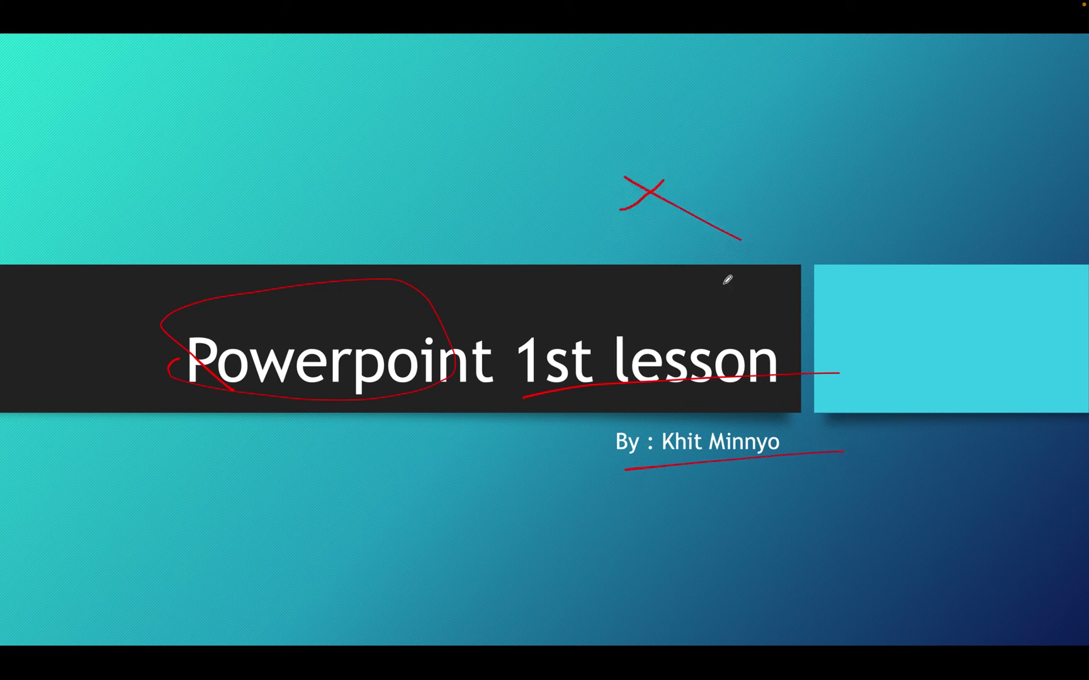
left_click(864, 305)
left_click_drag(885, 277, 862, 307)
left_click_drag(931, 294, 892, 351)
mouse_move(74, 636)
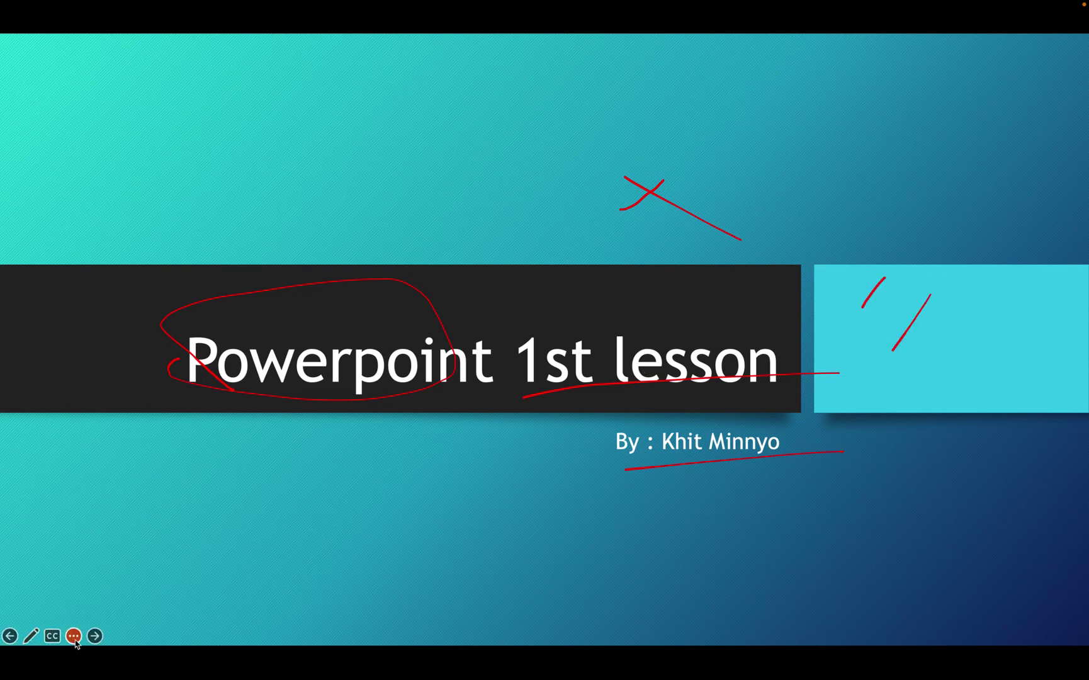
left_click(74, 635)
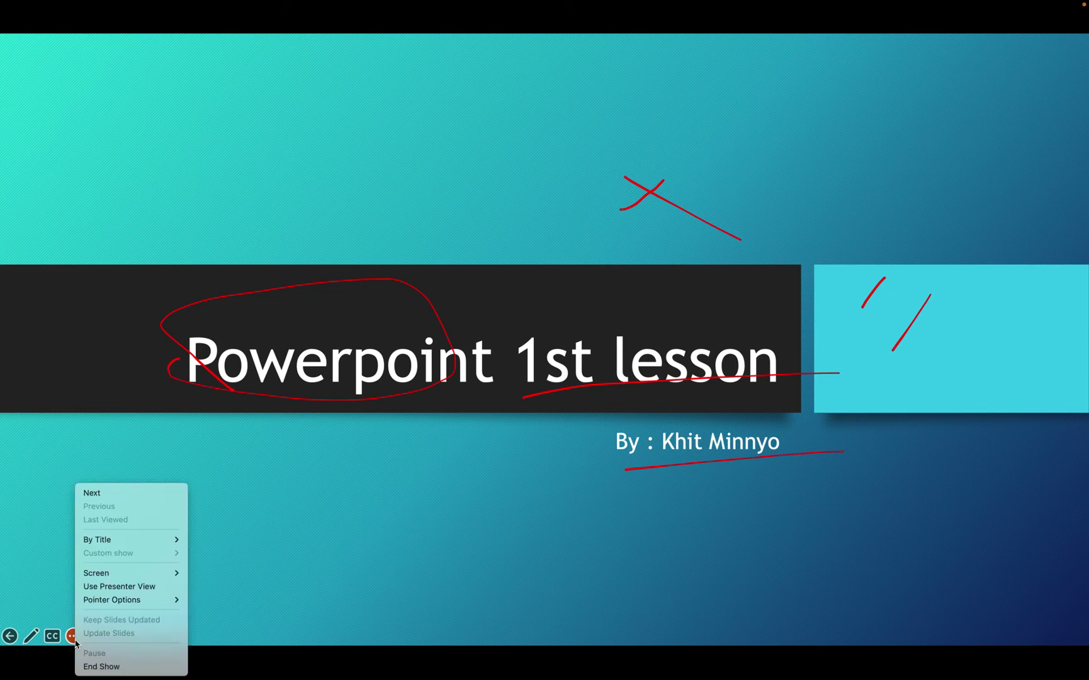
Advance through the Home Menu slide's bullets A to k and on to 'This is testing'
left_click(88, 493)
key("Right")
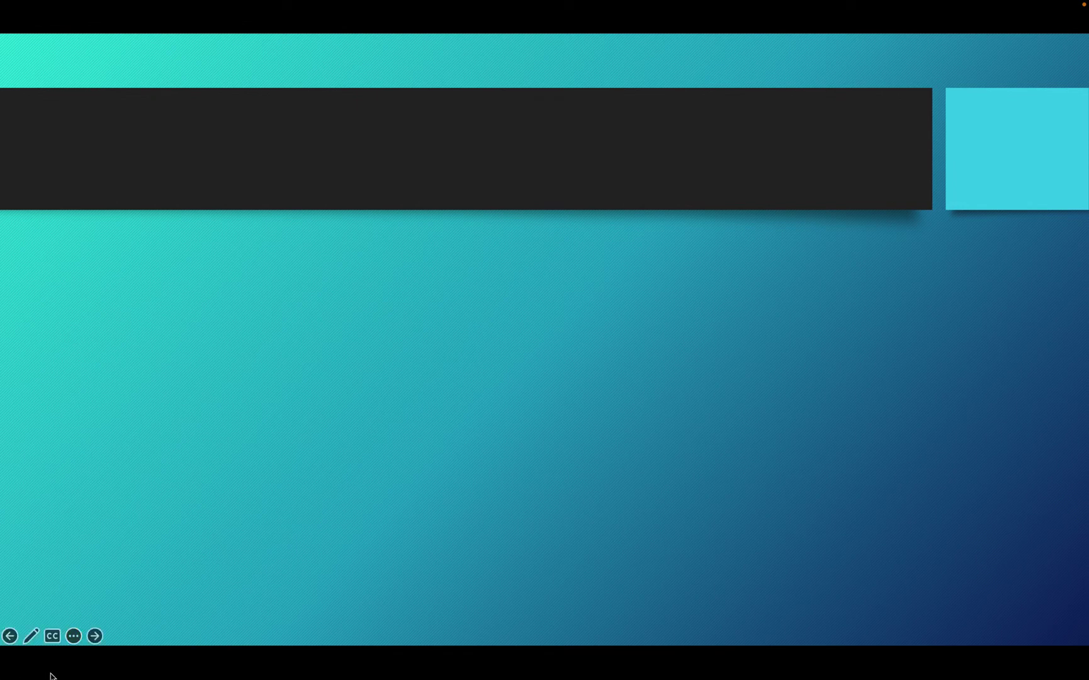
left_click(161, 308)
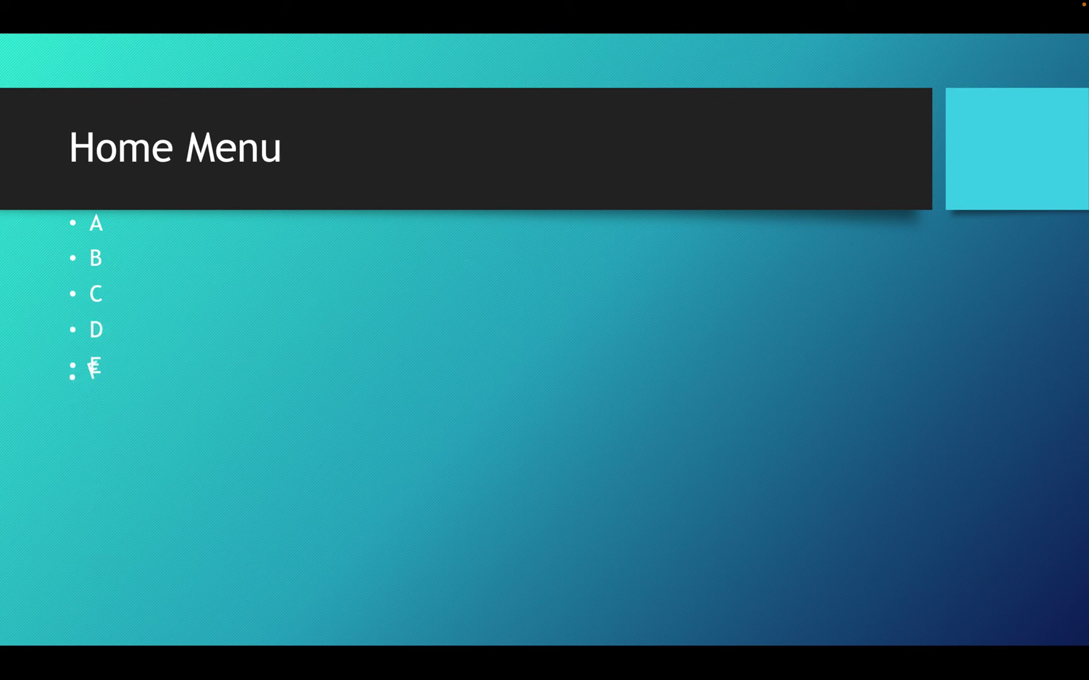
left_click(327, 278)
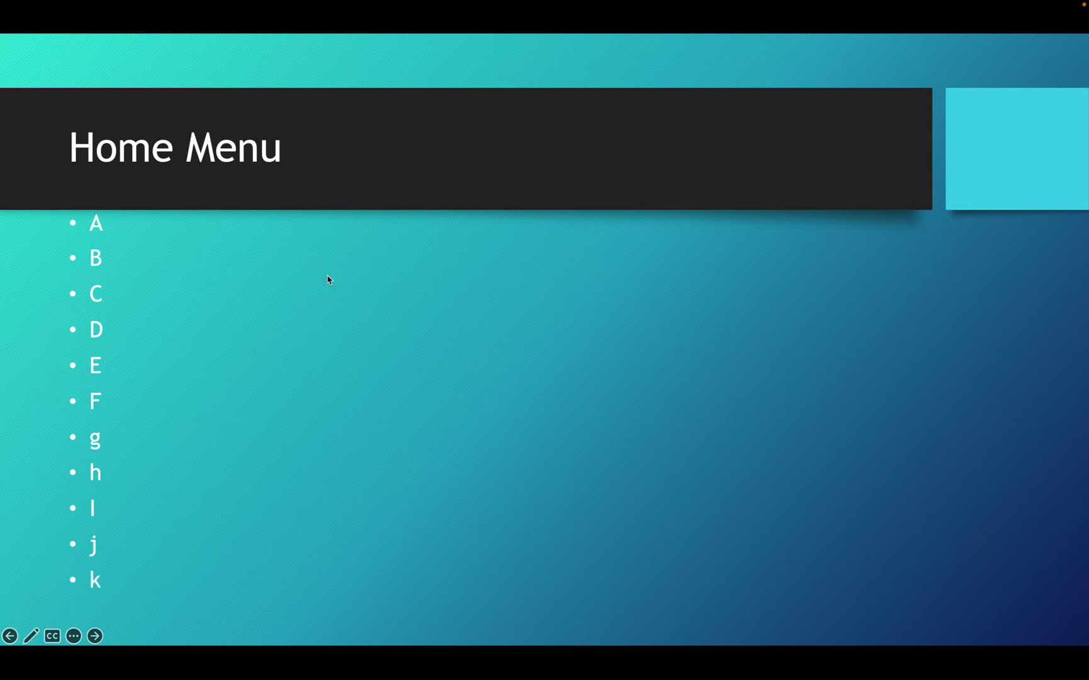
left_click(327, 279)
left_click(229, 160)
left_click(267, 201)
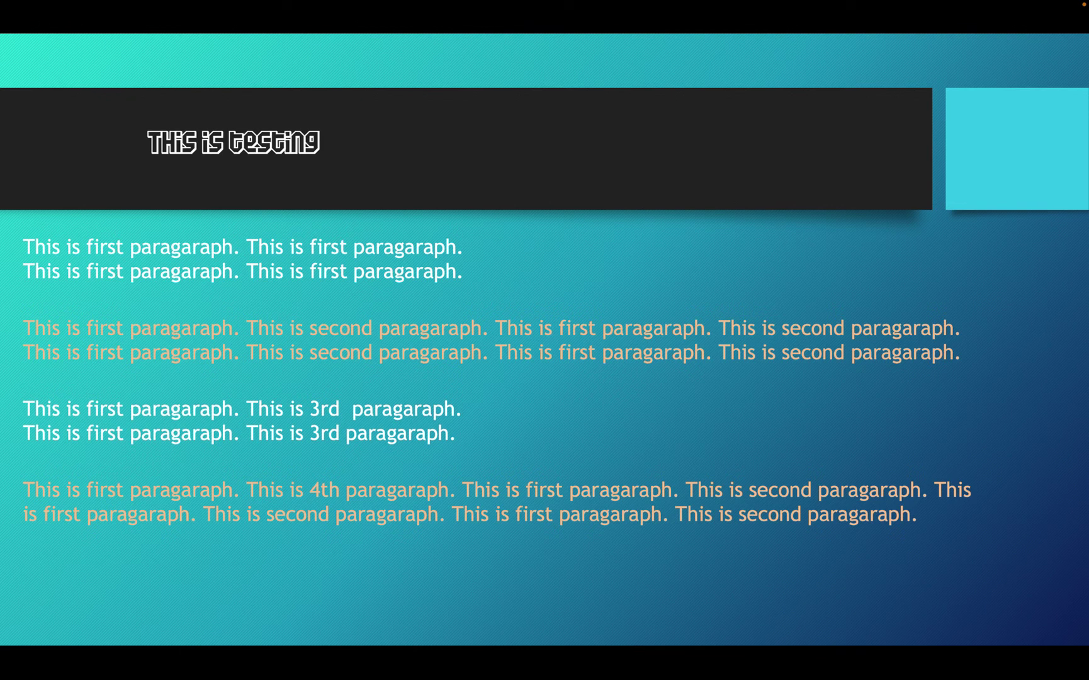
Play the exit animations for the This is testing title and its three paragraphs
key("Right")
key("Right")
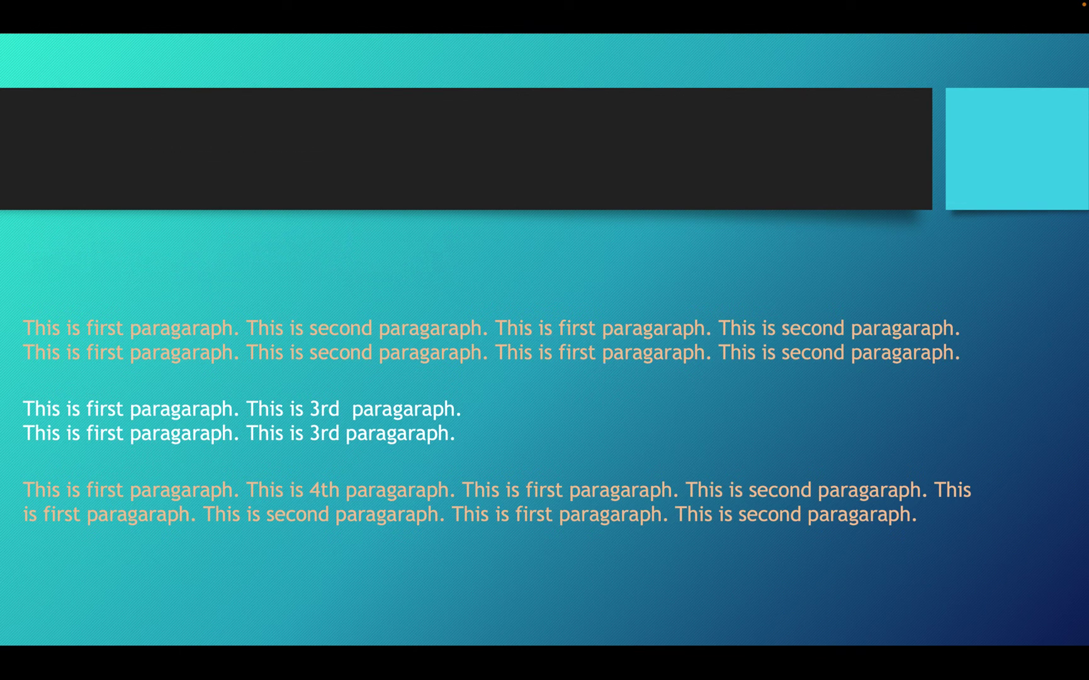
key("Right")
key("Right")
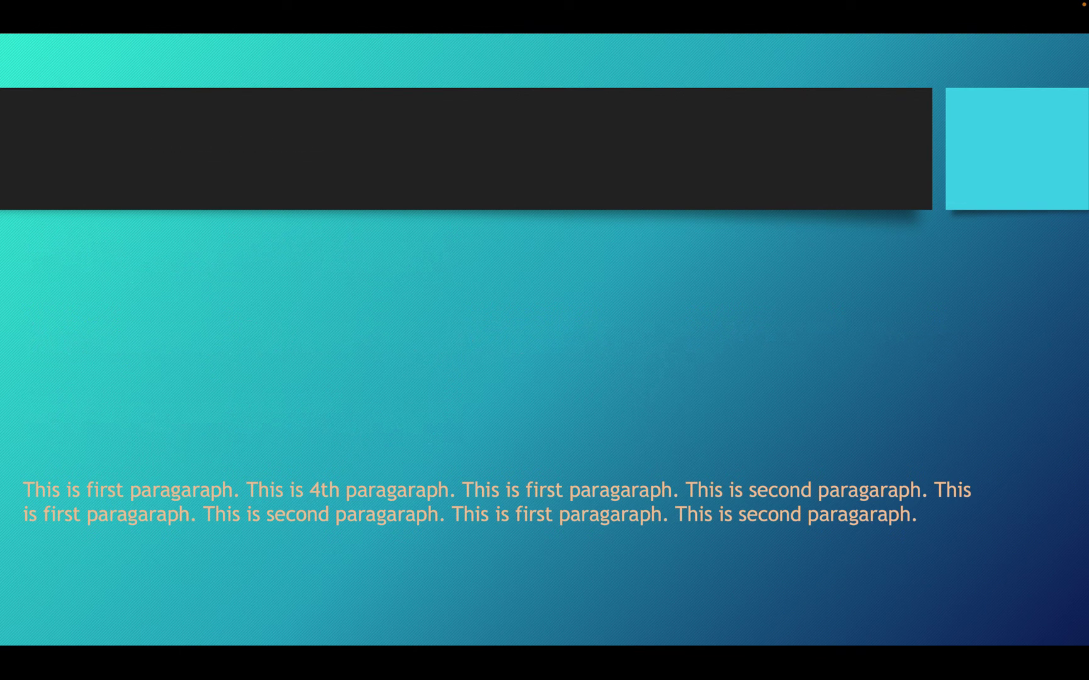
key("Right")
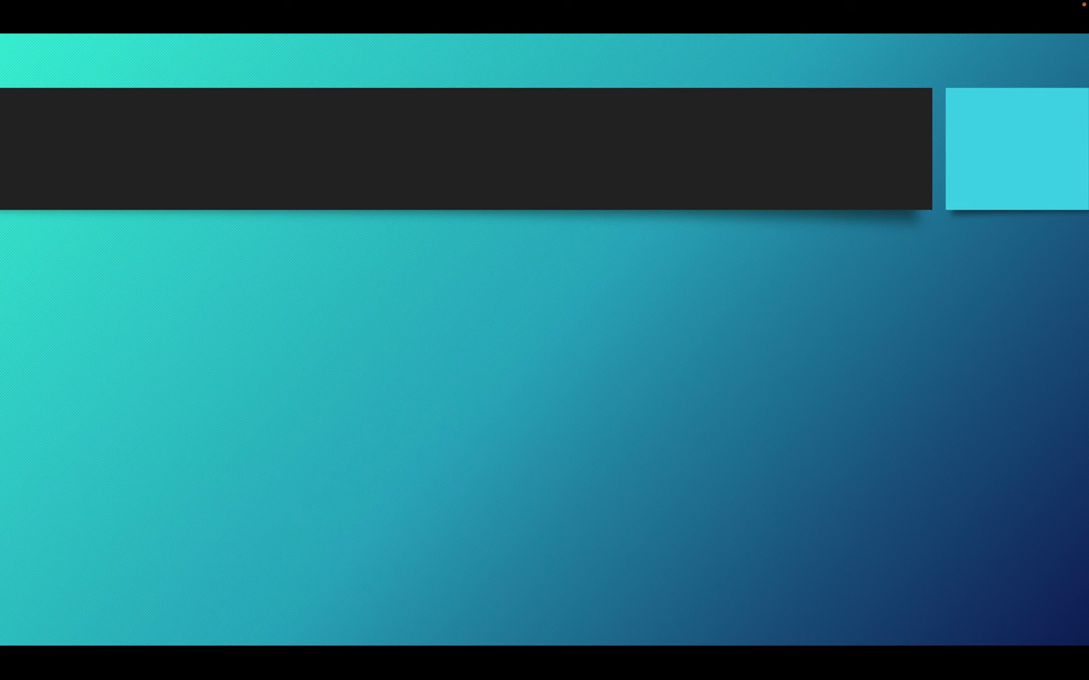
Advance to the Hello blueberry slide and turn its title green
key("Right")
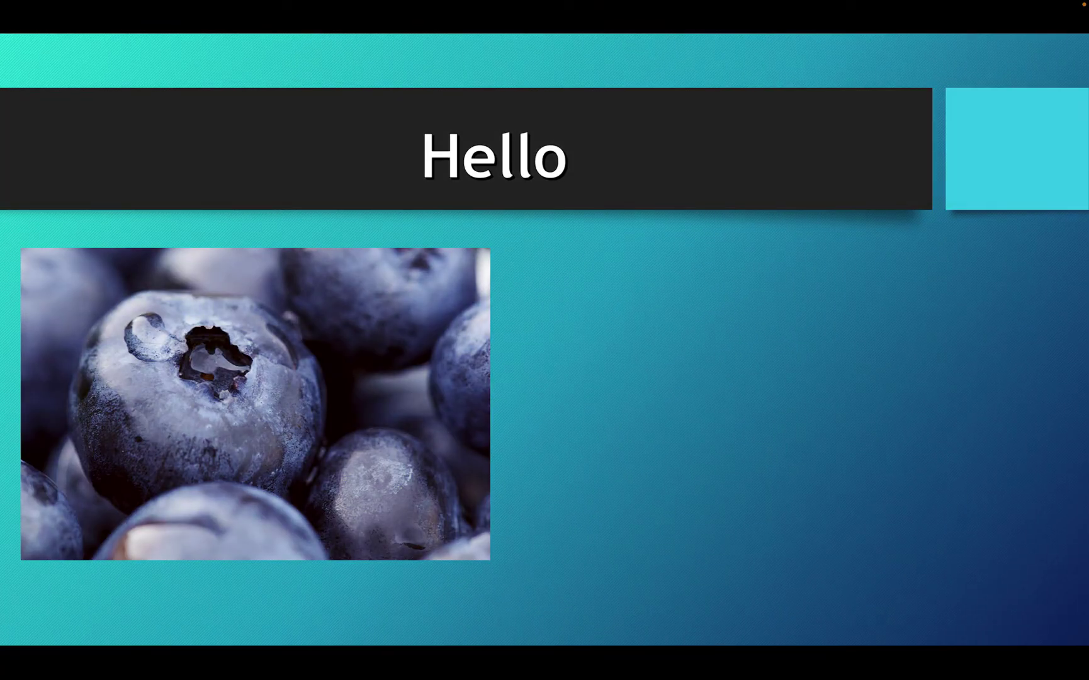
key("Right")
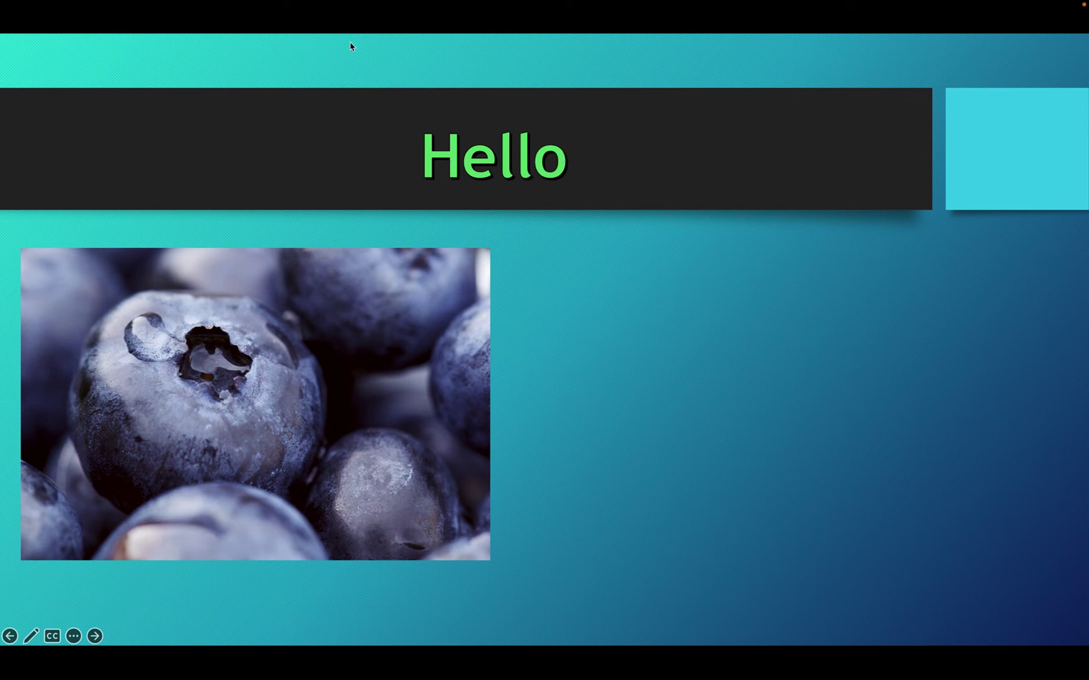
left_click(514, 181)
Tint the blueberry photo teal and restore its natural colour, twice
left_click(160, 323)
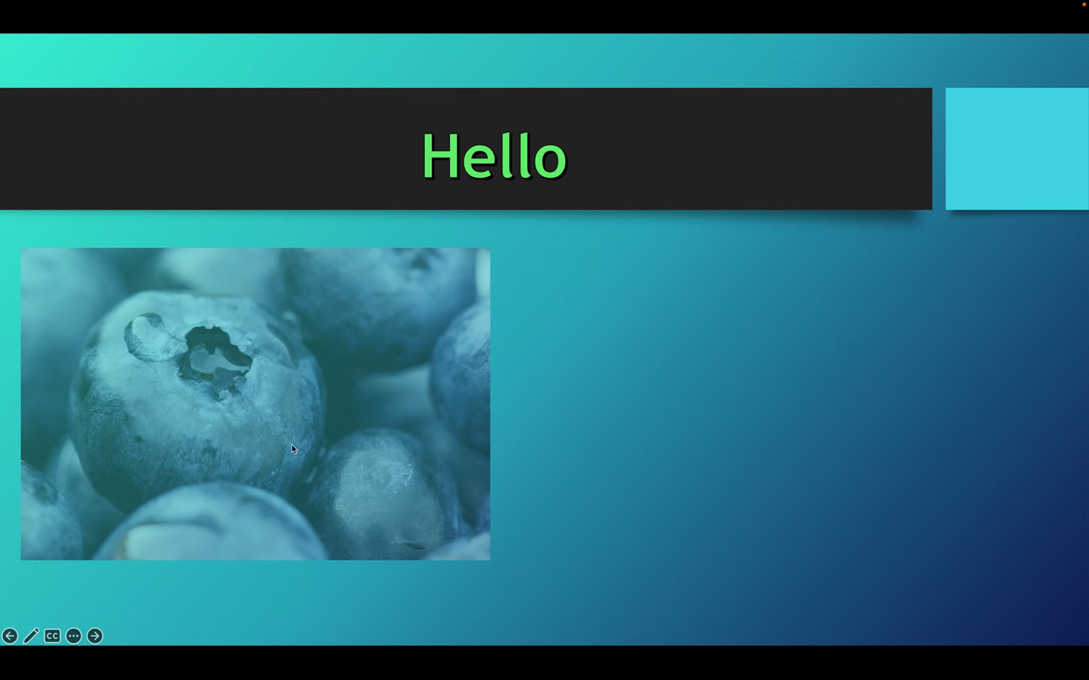
left_click(122, 375)
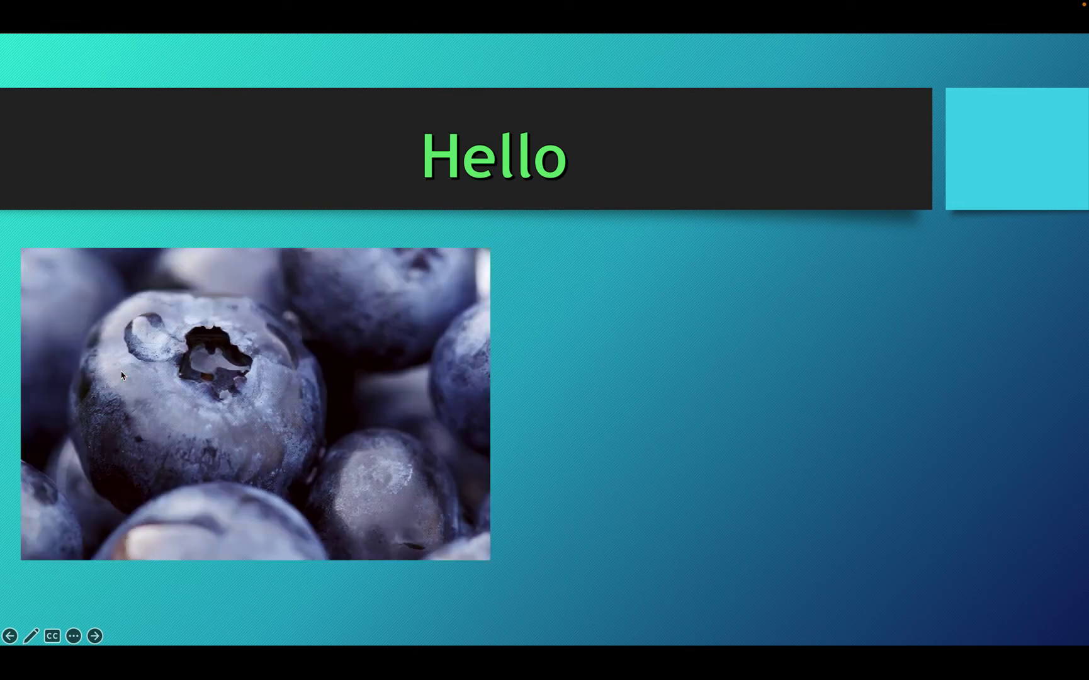
left_click(266, 376)
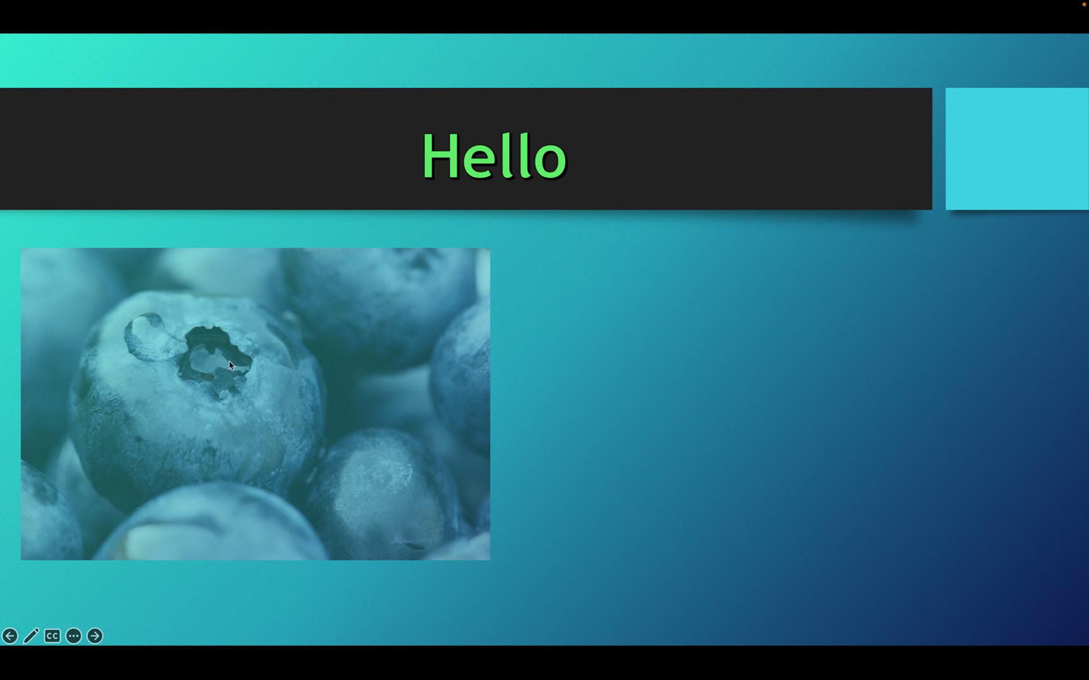
left_click(576, 382)
Bring in the yellow text box and the Sr/Title table, then reach the show's end screen
left_click(533, 382)
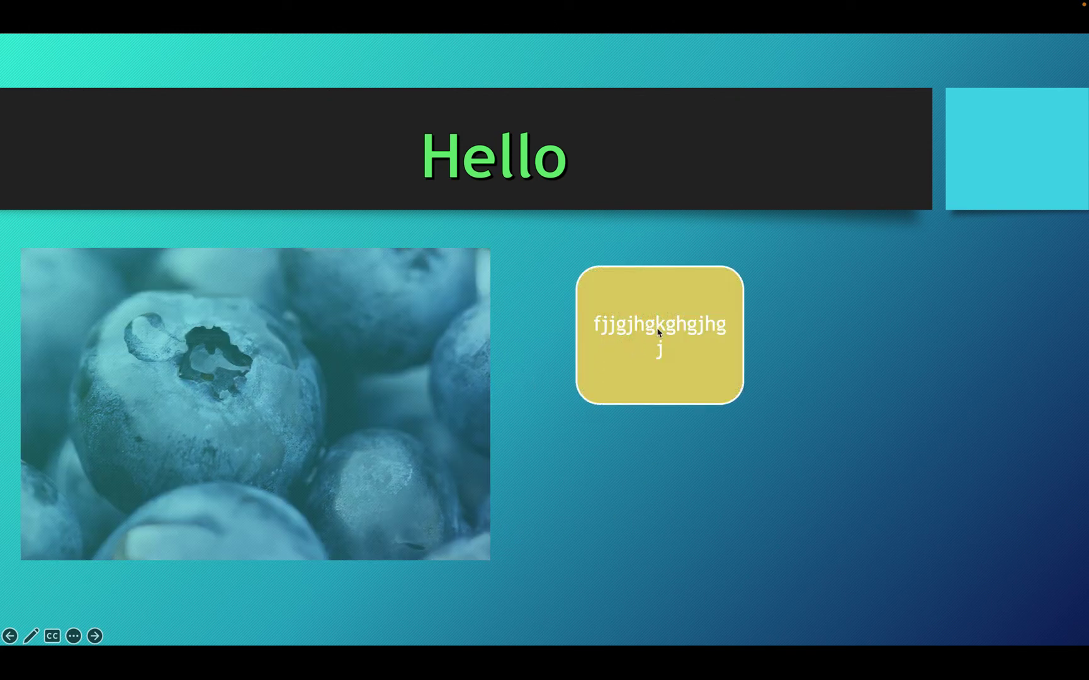
left_click(808, 417)
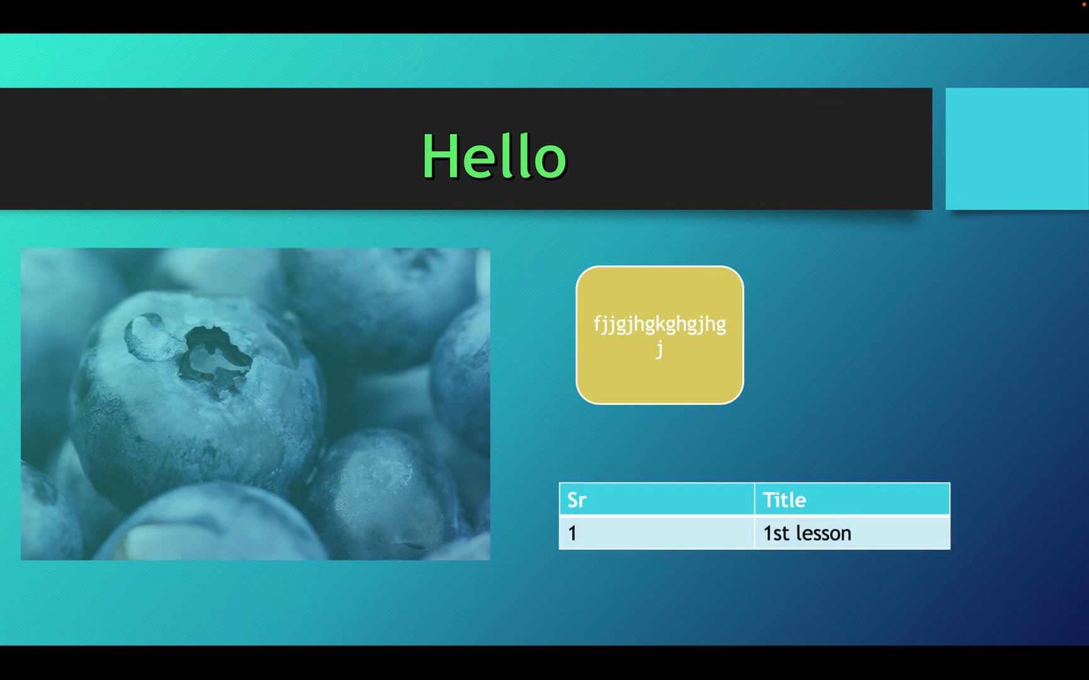
key("Right")
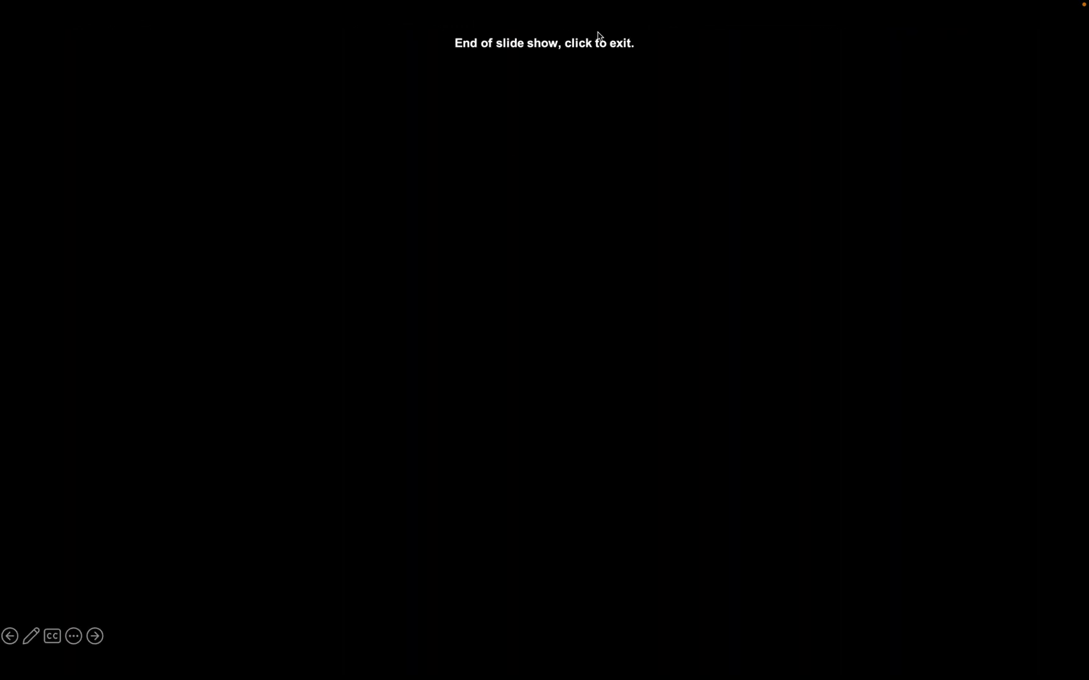
Exit the finished show, discard the ink annotations, and return to the 'Powerpoint 1st lesson' slide
key("Left")
key("Left")
left_click(610, 120)
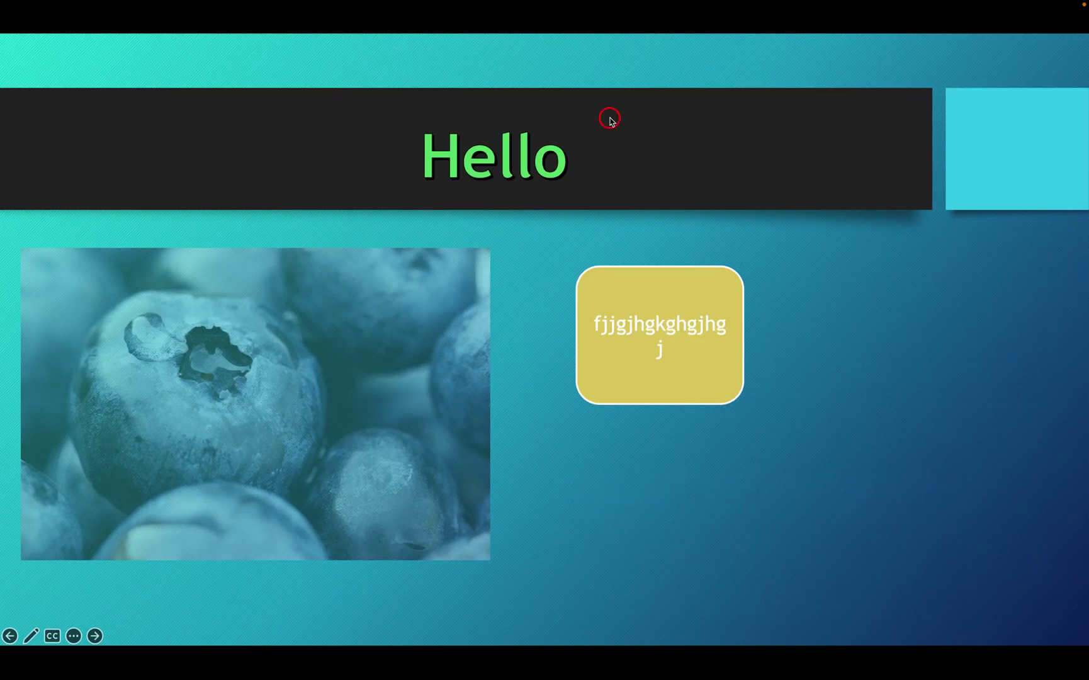
key("Right")
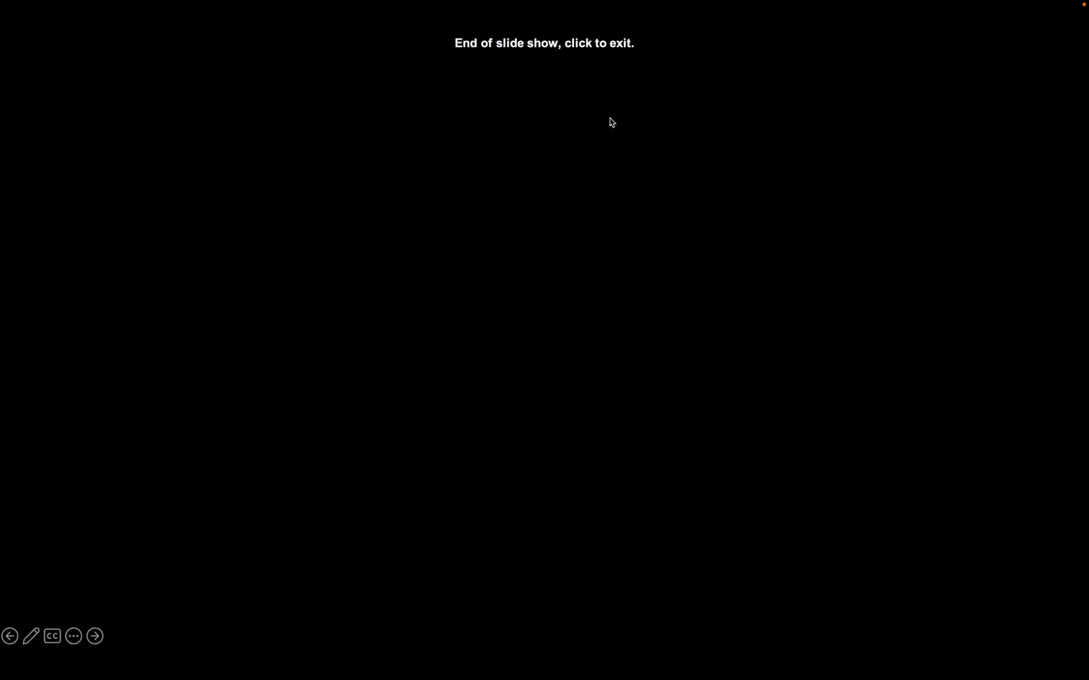
left_click(610, 119)
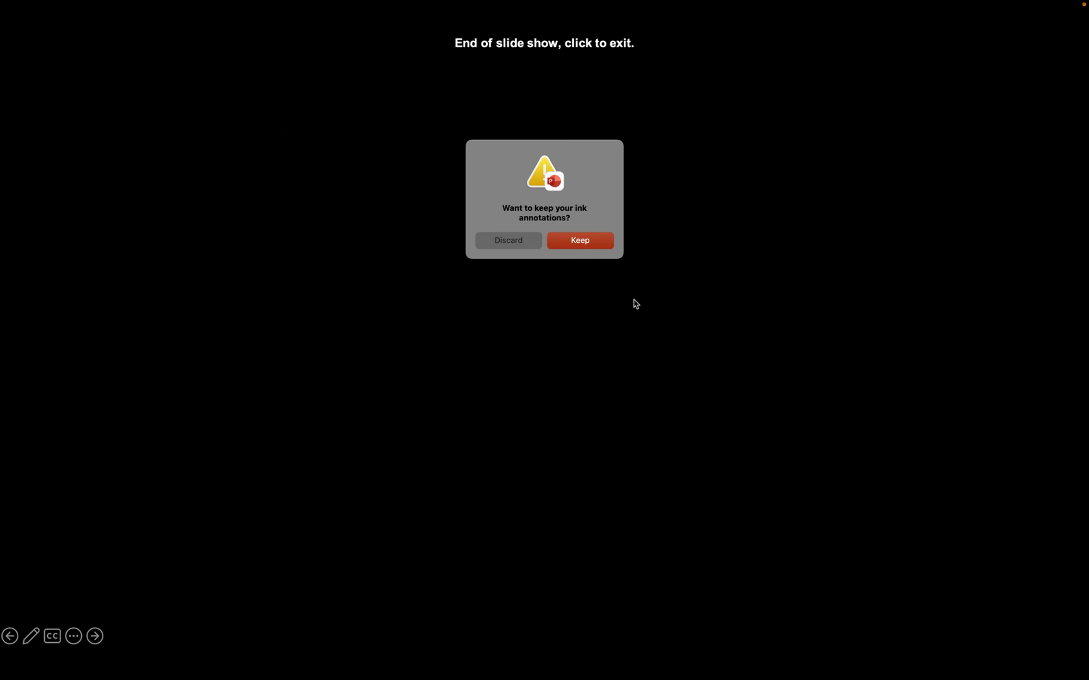
left_click(506, 241)
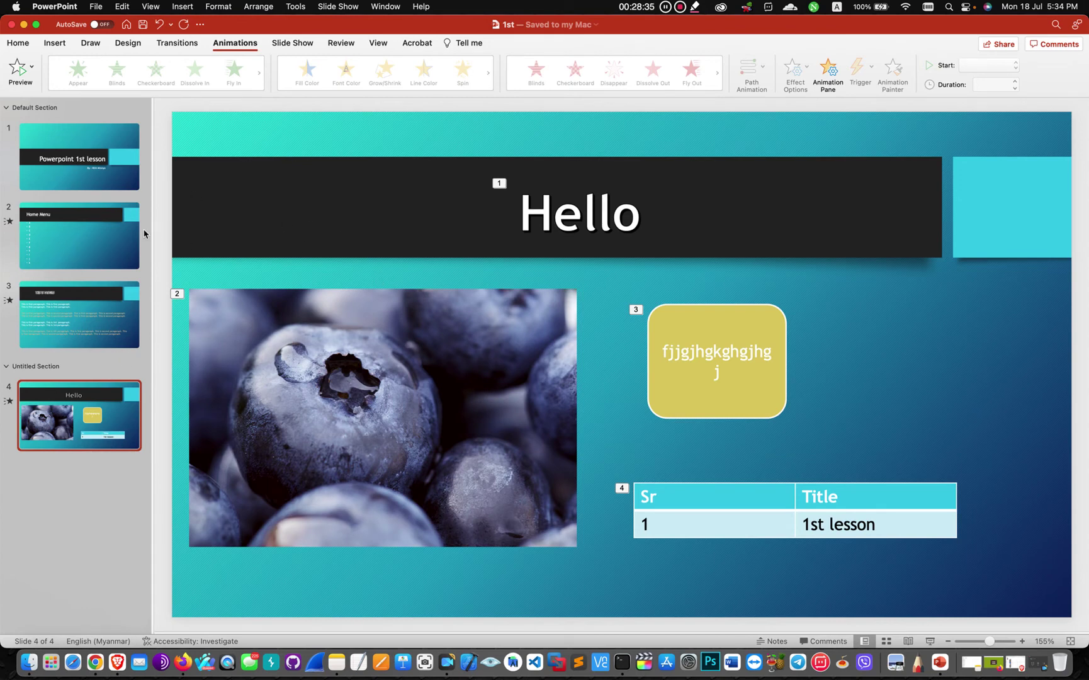
left_click(101, 153)
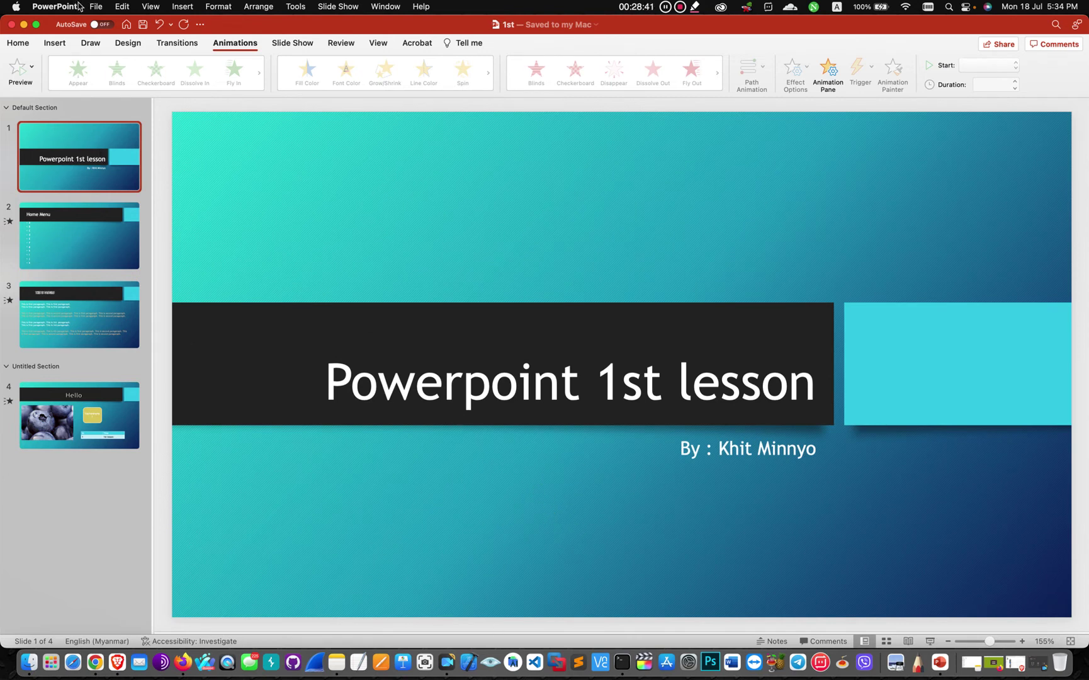
Save a PowerPoint Show (.ppsx) copy named 1st.ppsx to the Desktop, then close the window
left_click(98, 11)
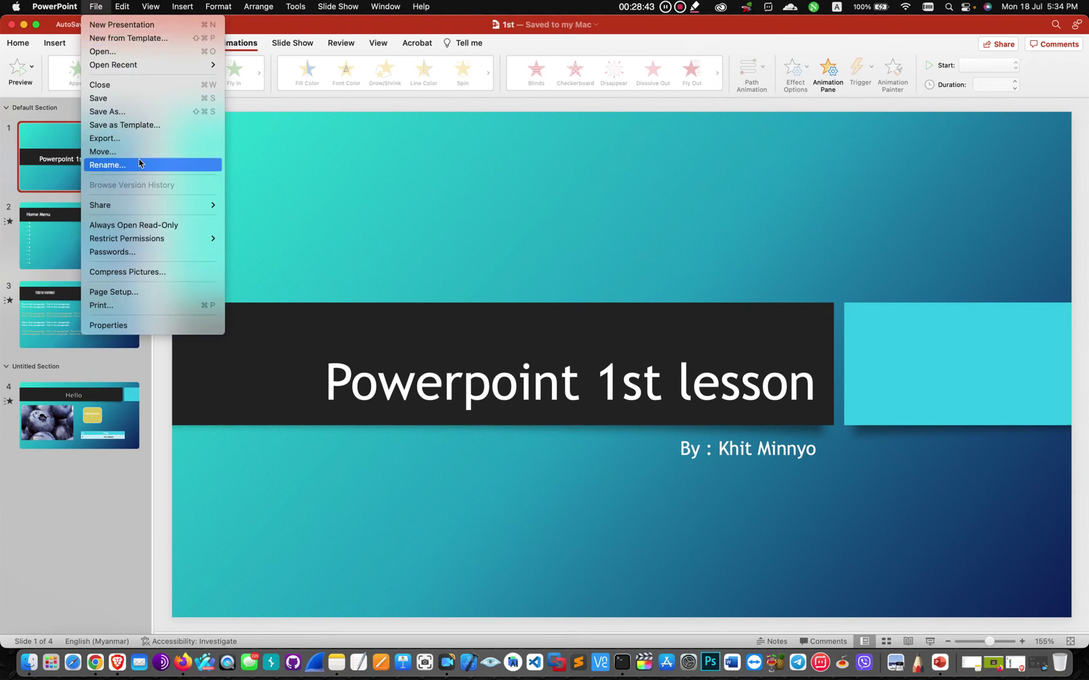
left_click(120, 116)
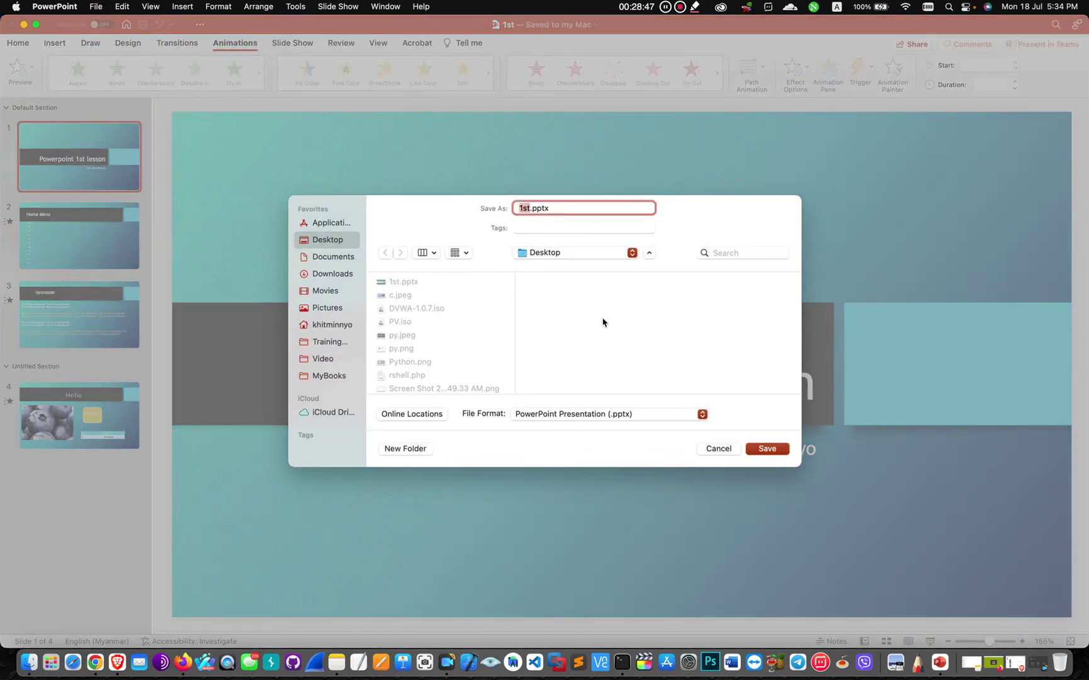
left_click(645, 416)
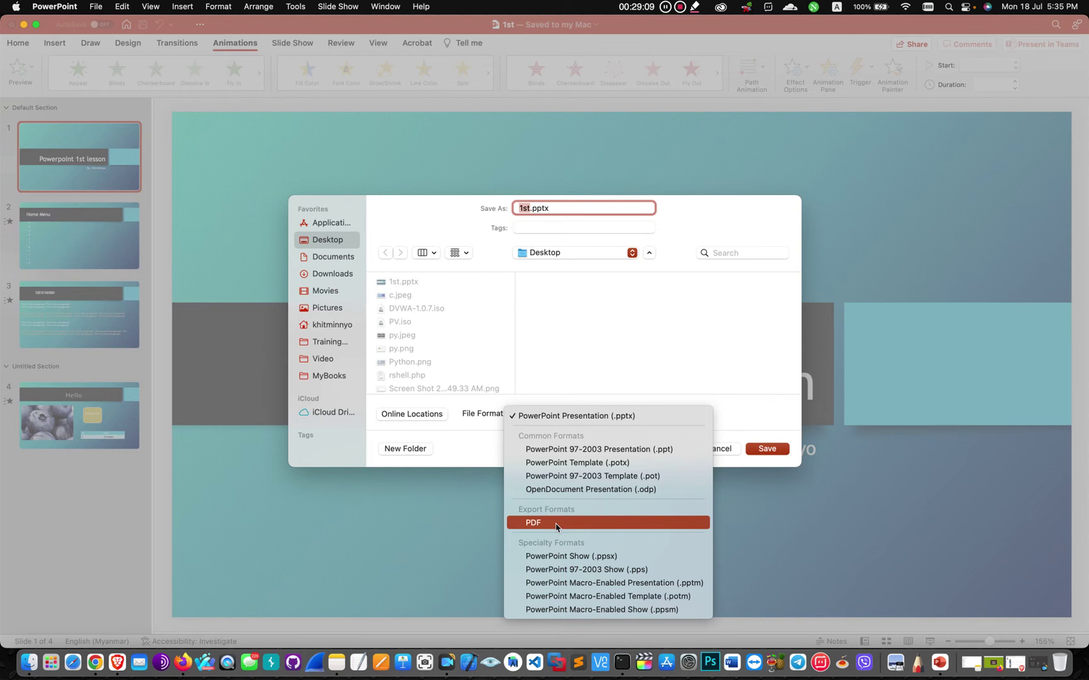
left_click(628, 561)
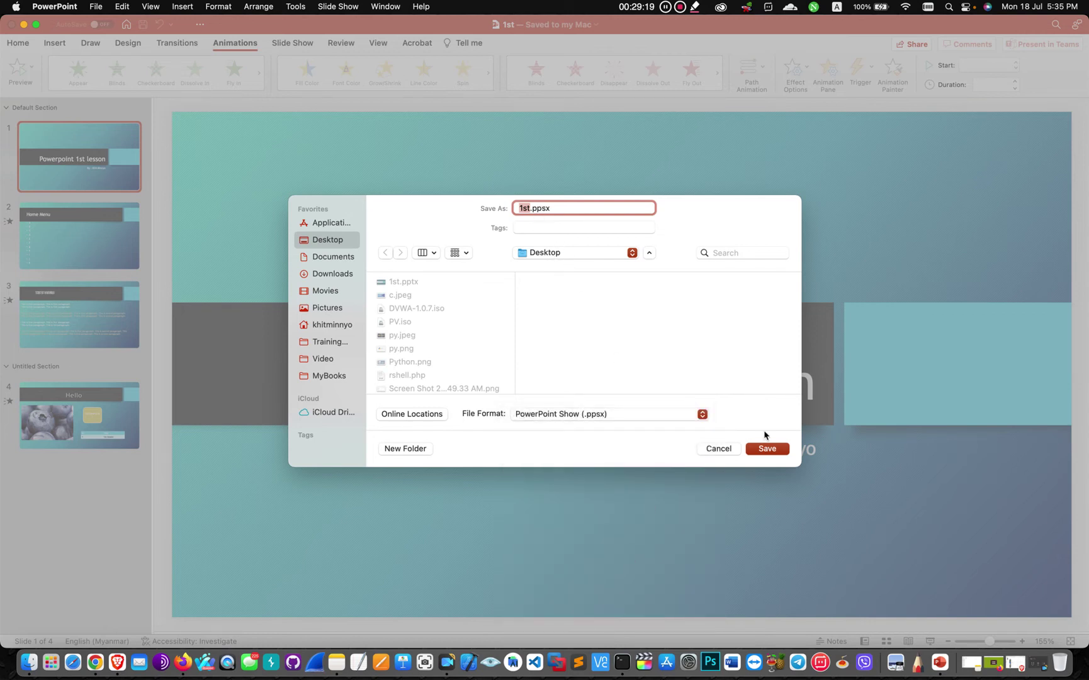
left_click(780, 452)
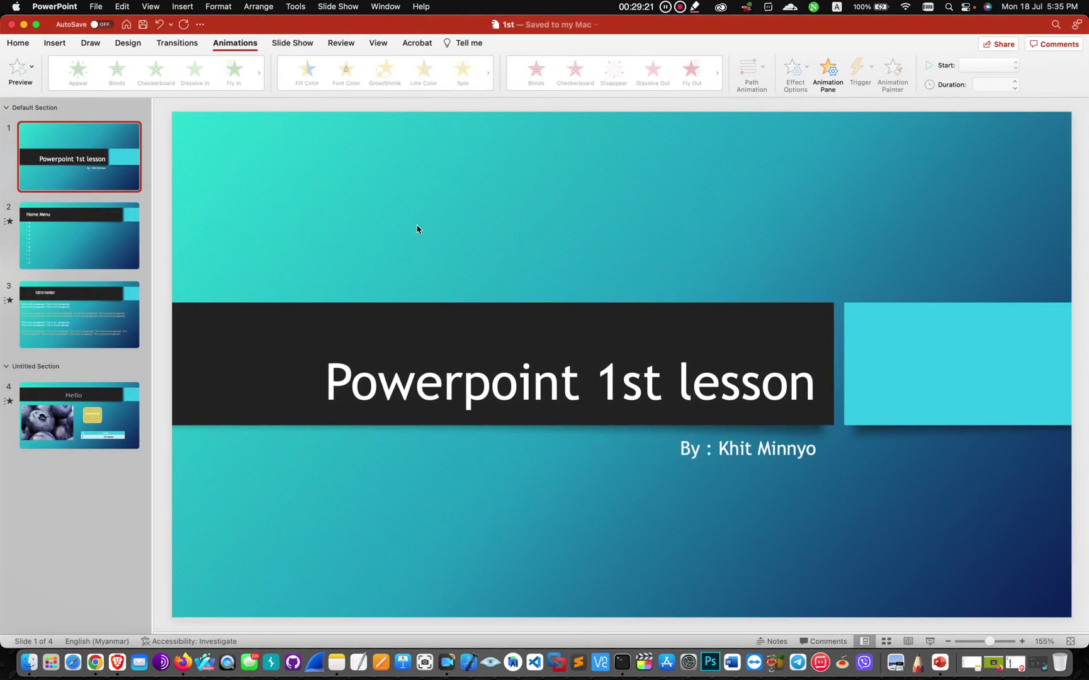
left_click(12, 24)
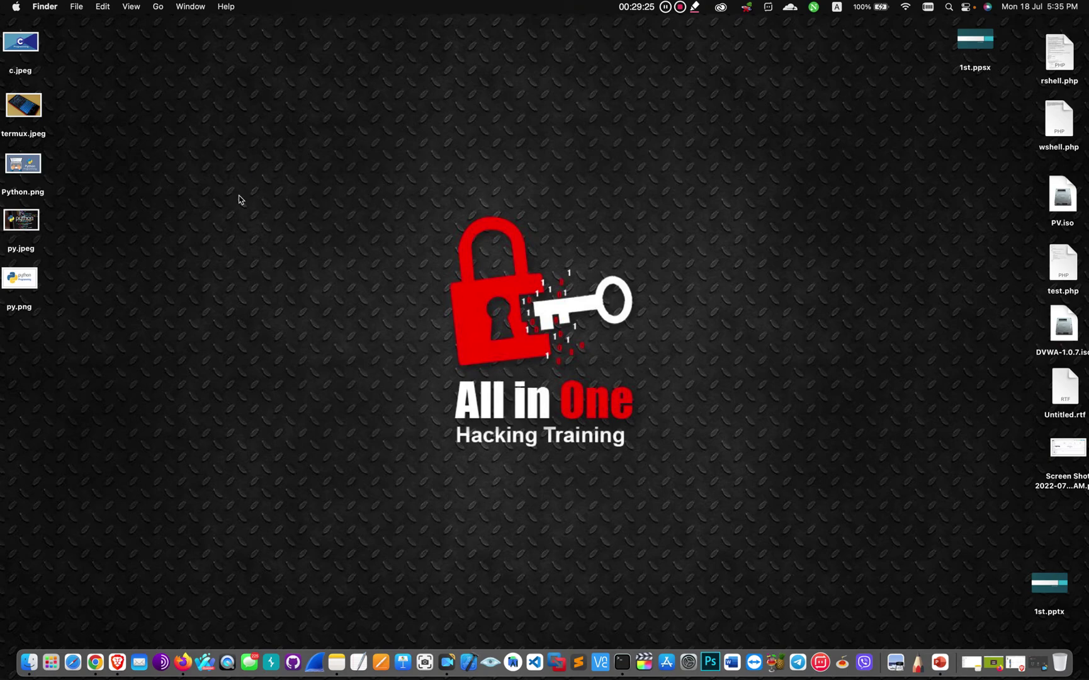
Place 1st.ppsx and 1st.pptx side by side near the top centre of the desktop
mouse_move(976, 44)
left_click_drag(984, 49, 364, 54)
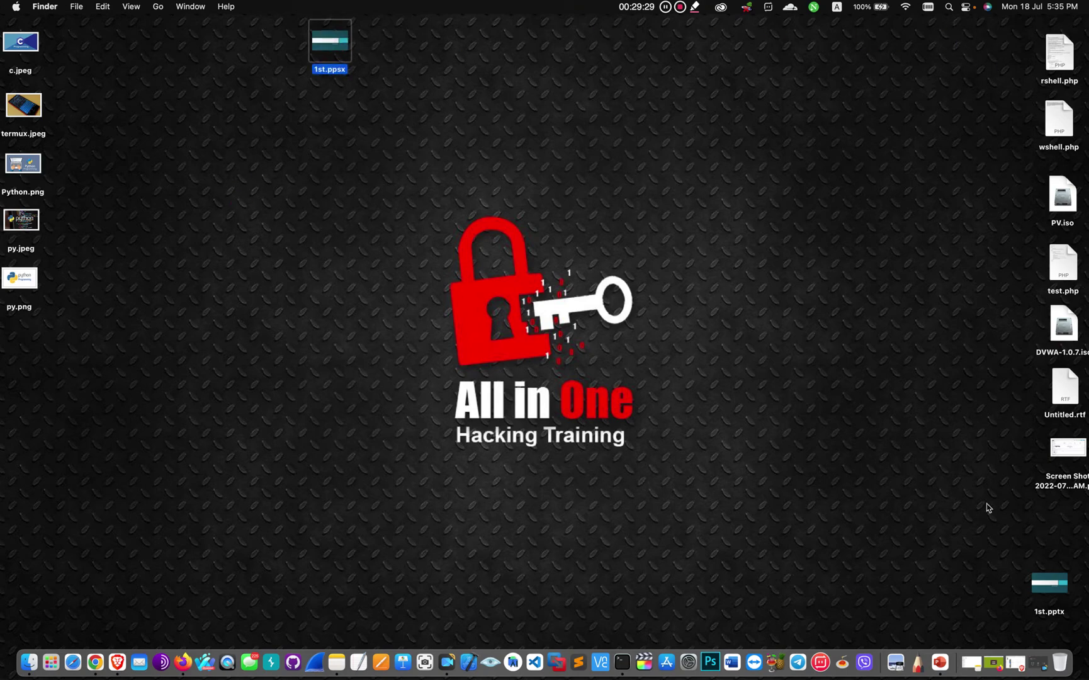
left_click_drag(1050, 608, 482, 60)
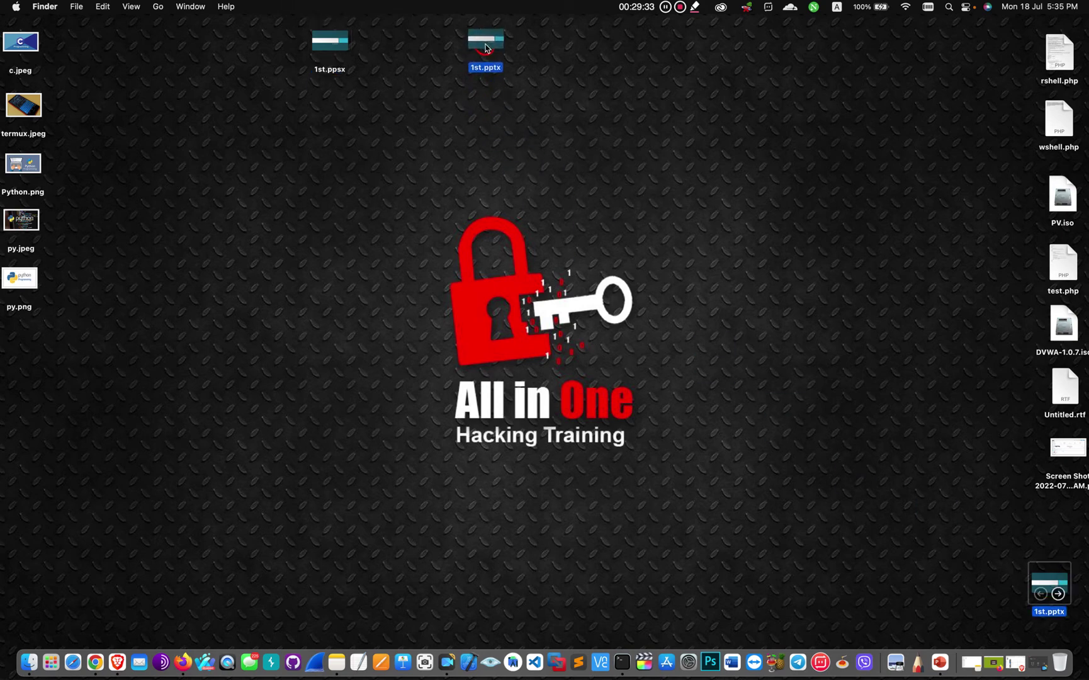
left_click_drag(482, 60, 486, 49)
left_click(485, 96)
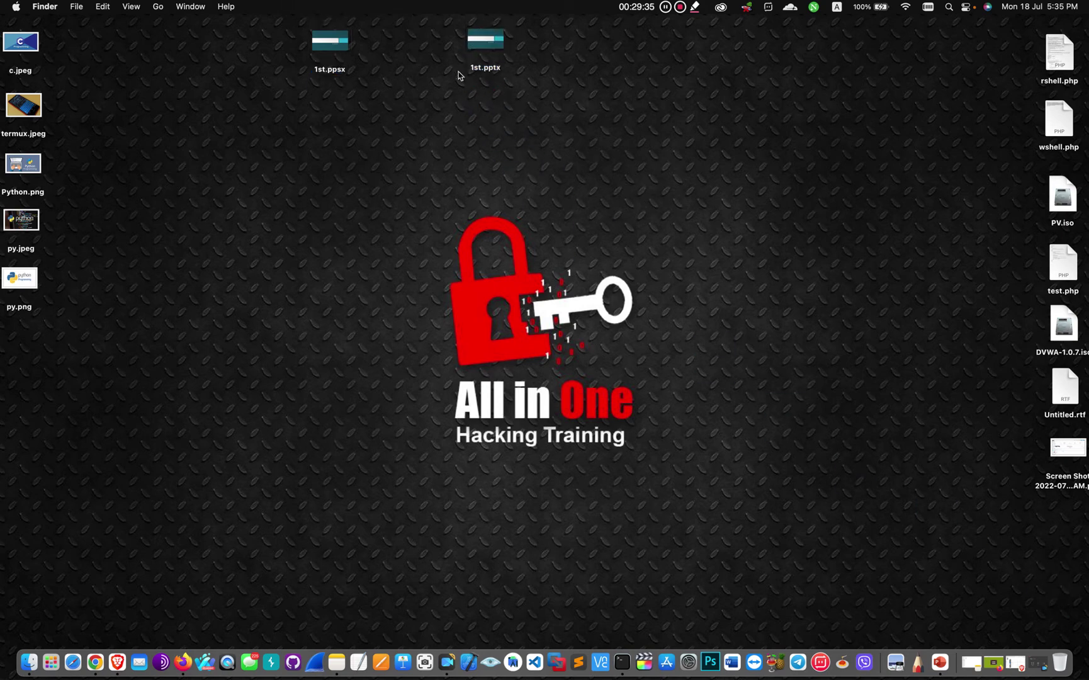
Select 1st.ppsx, then 1st.pptx, on the desktop
left_click(333, 40)
left_click(440, 107)
left_click(486, 39)
double_click(485, 39)
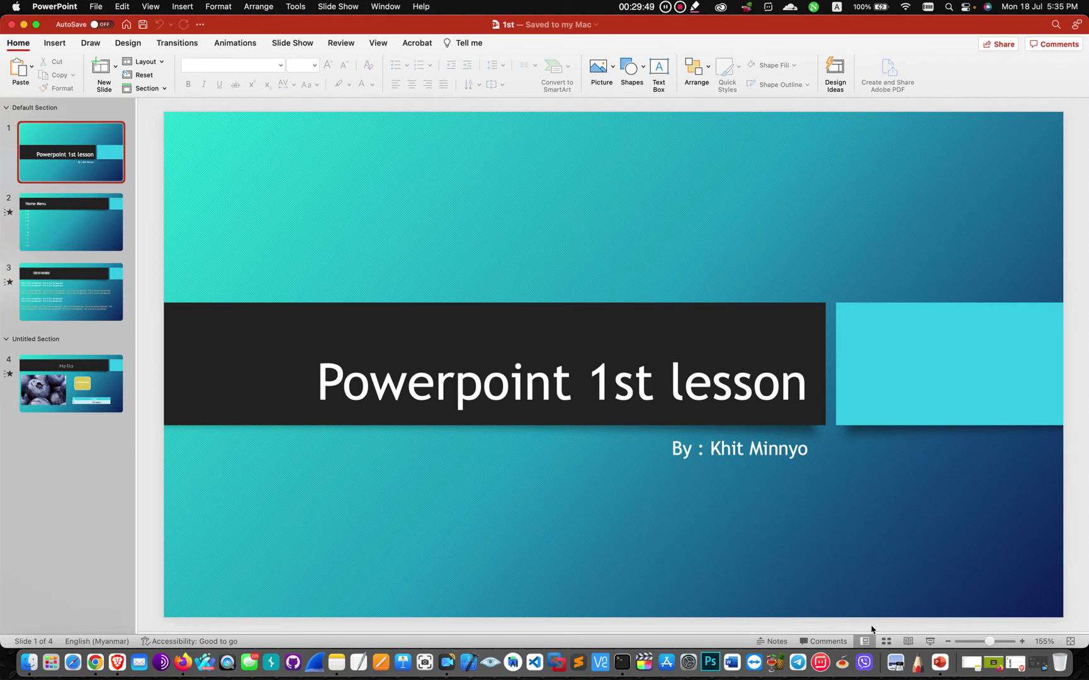
left_click(933, 642)
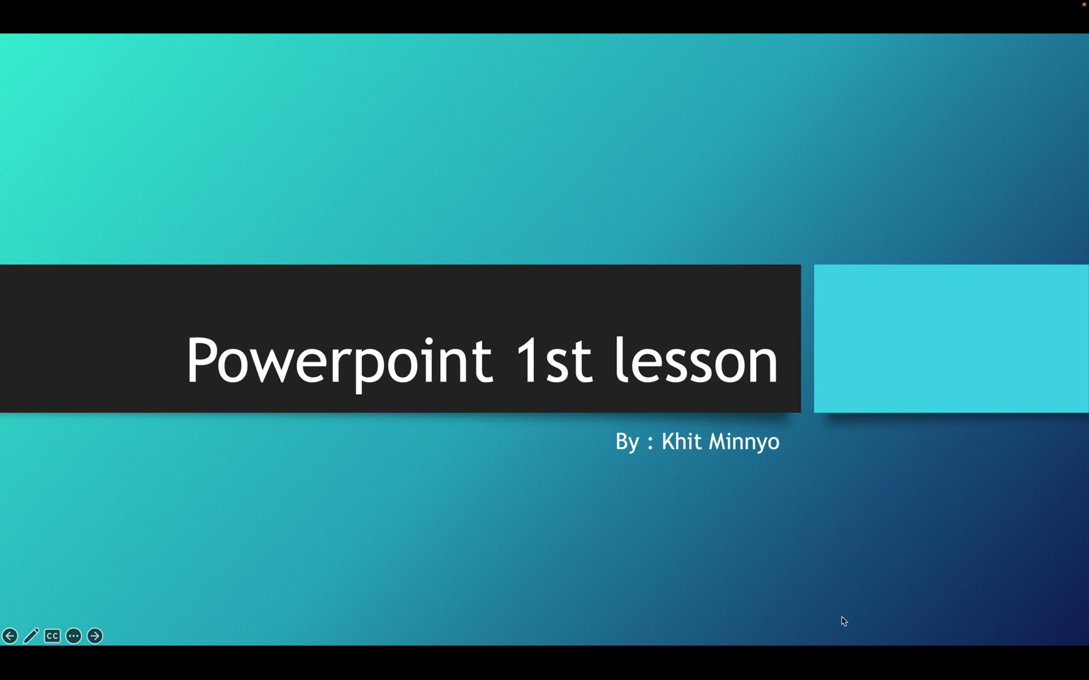
key("Escape")
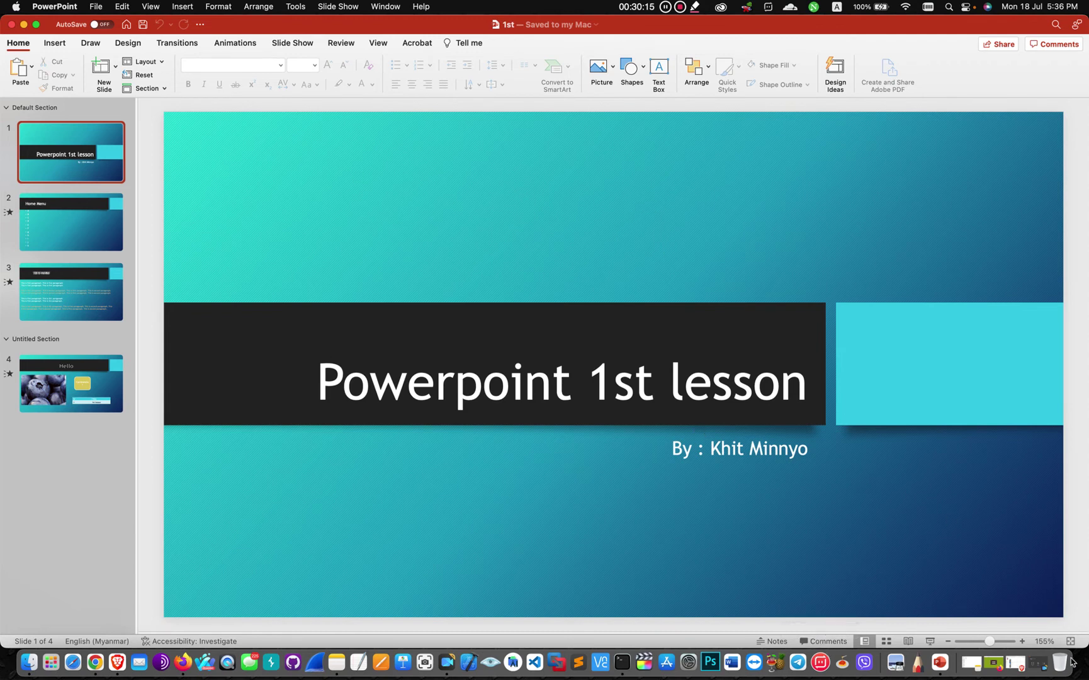
left_click(930, 641)
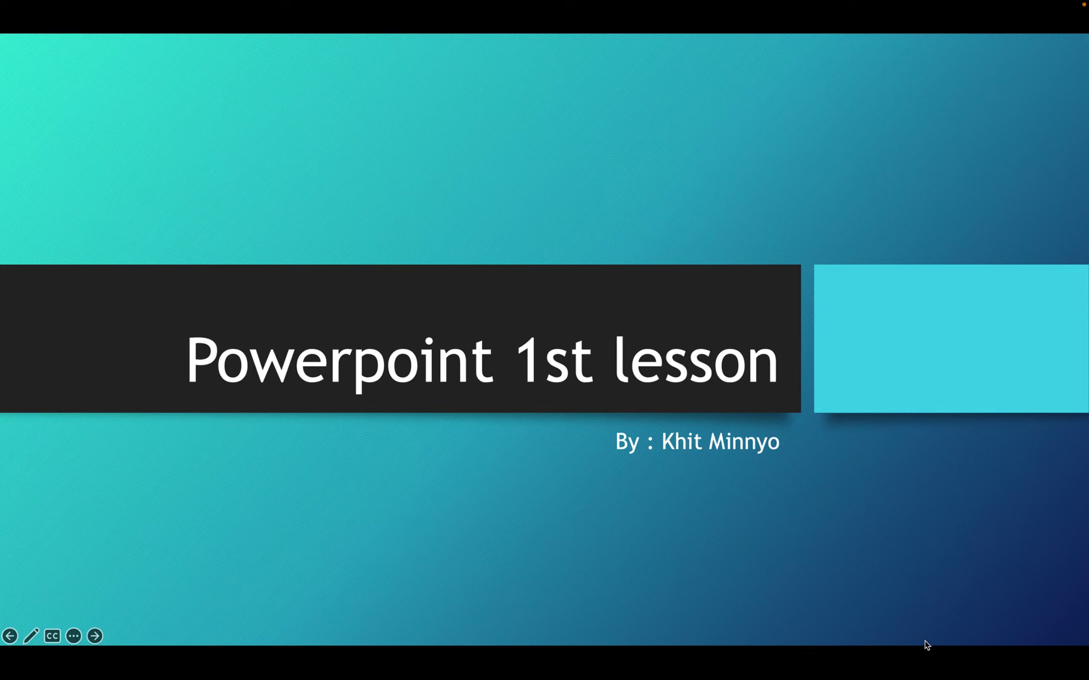
key("Escape")
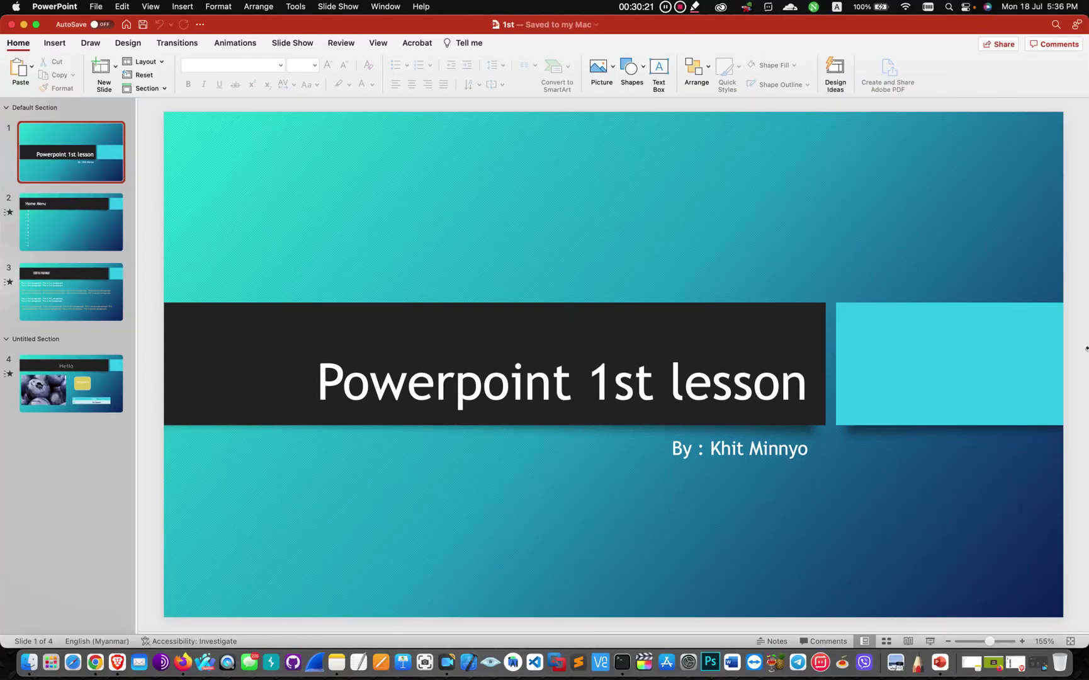
left_click(12, 25)
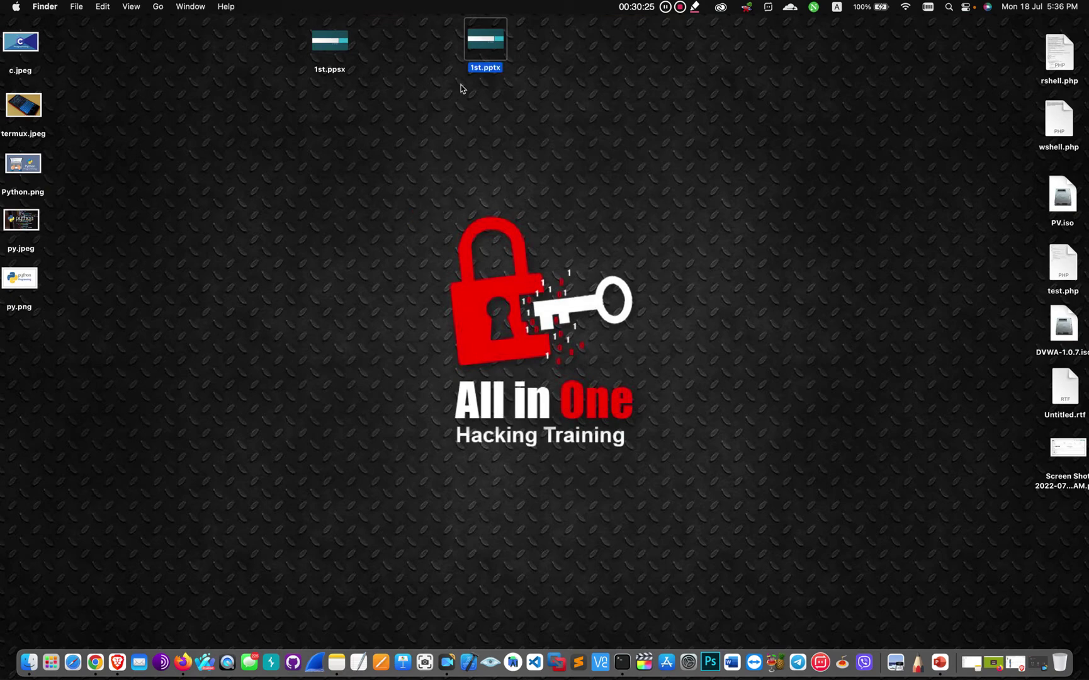
Open 1st.ppsx from the desktop as a slide show, advance to Home Menu, then end it
mouse_move(486, 40)
left_click(342, 185)
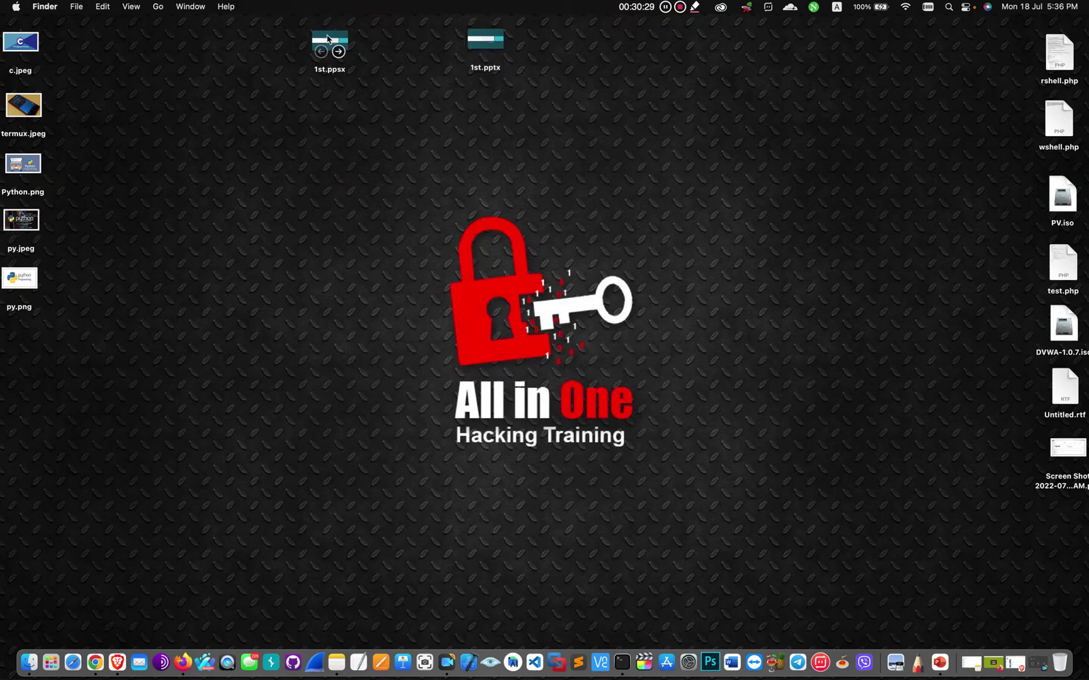
left_click(328, 40)
double_click(328, 40)
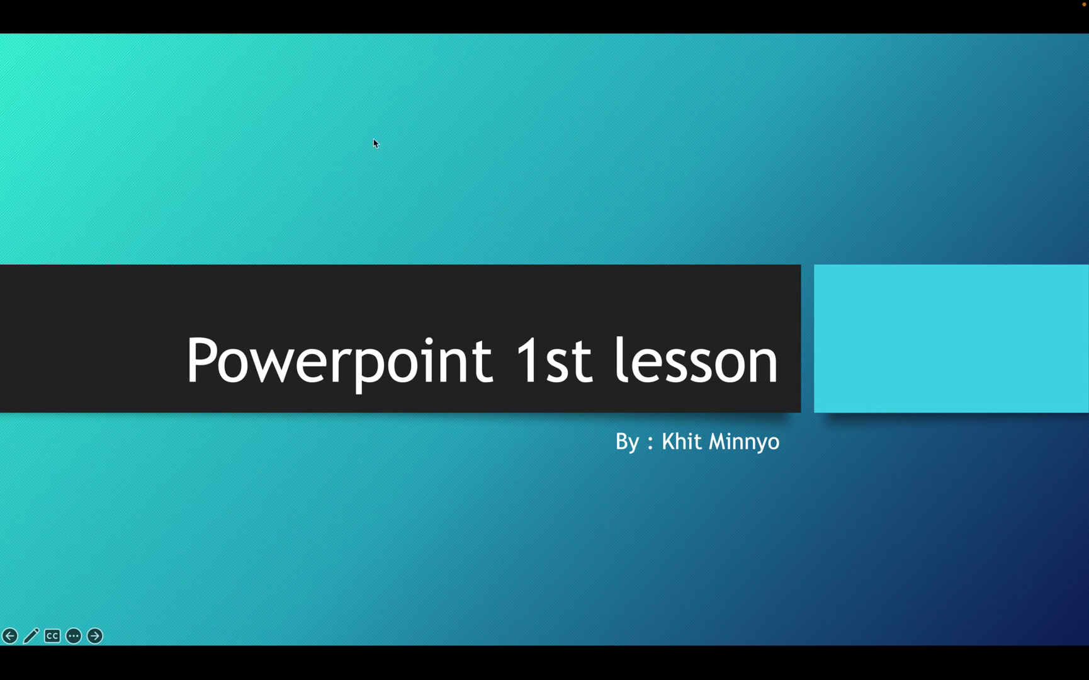
left_click(631, 520)
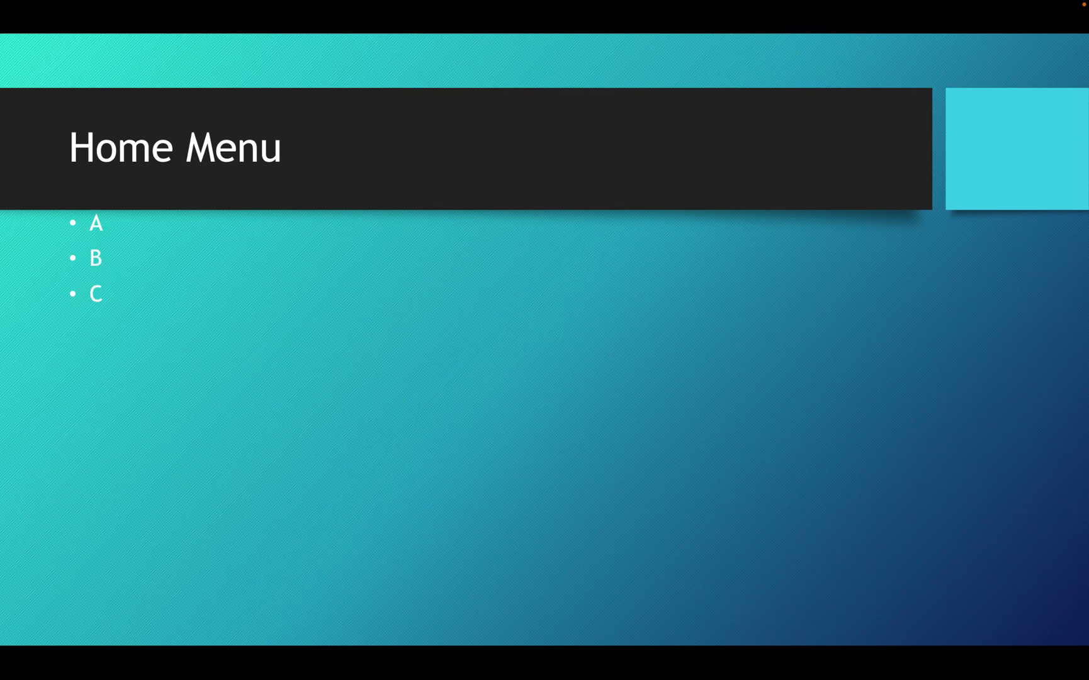
left_click(631, 521)
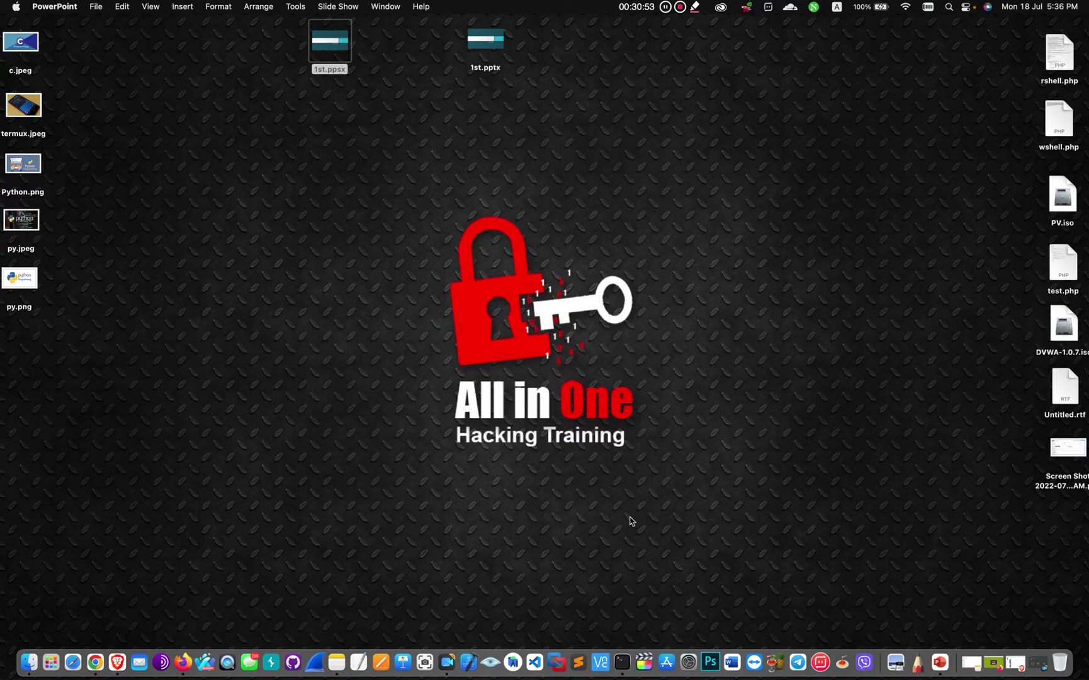
Box-select 1st.ppsx and 1st.pptx on the desktop and move both to the Trash
left_click(476, 197)
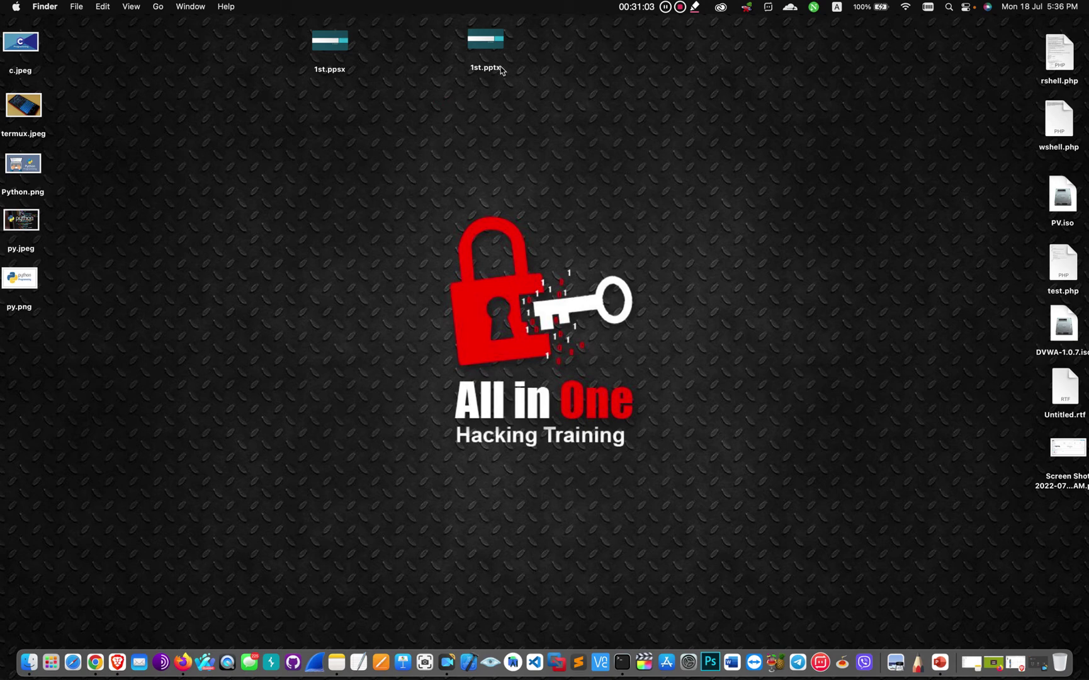
left_click_drag(590, 101, 184, 5)
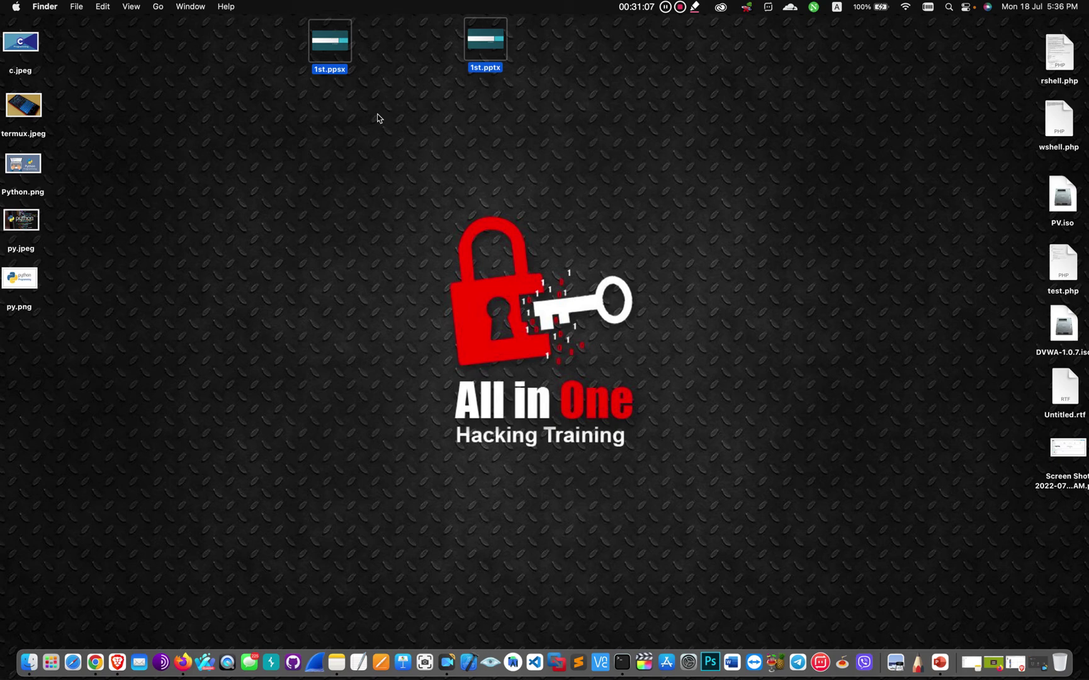
key("super+BackSpace")
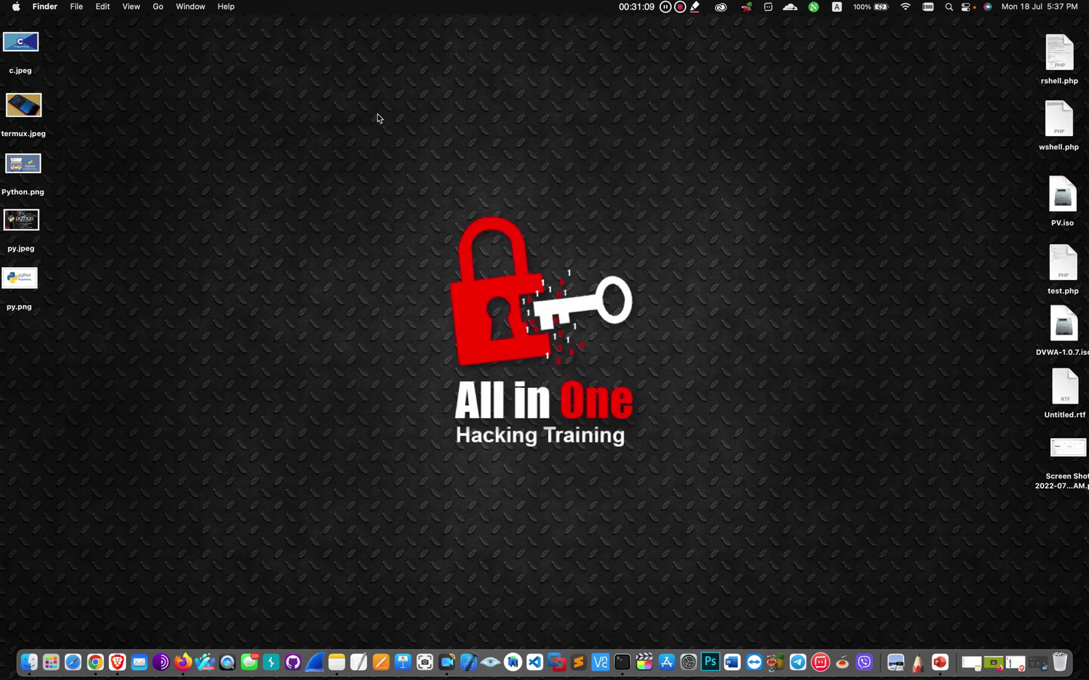
left_click(51, 662)
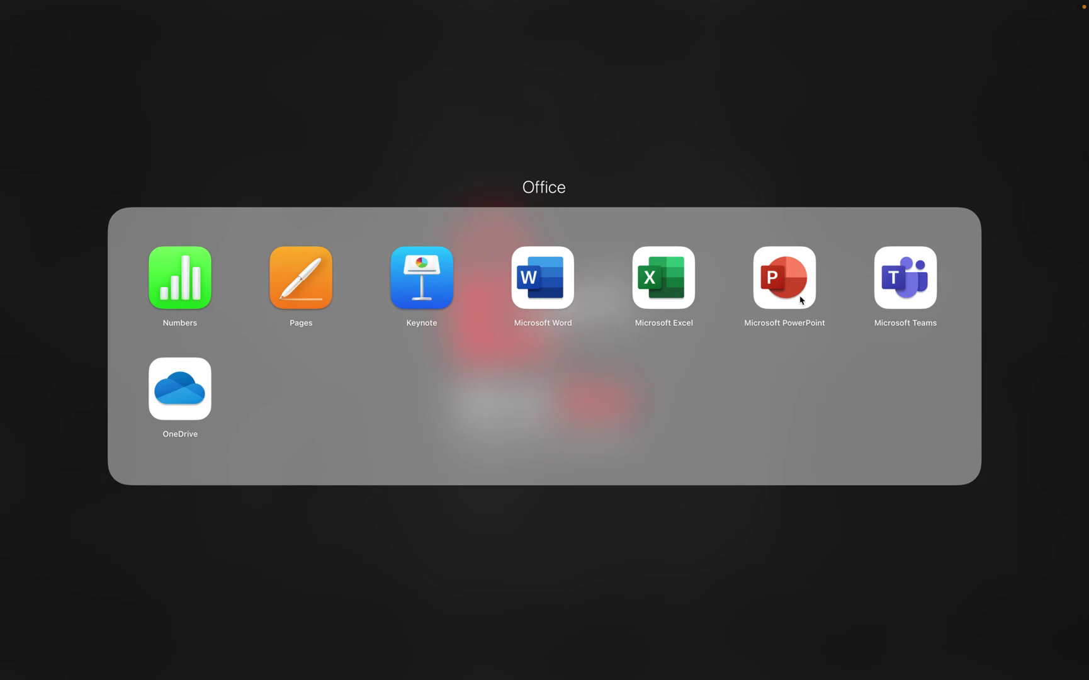
Launch PowerPoint, create a Blank Presentation, and maximize its window
left_click(801, 300)
left_click(207, 118)
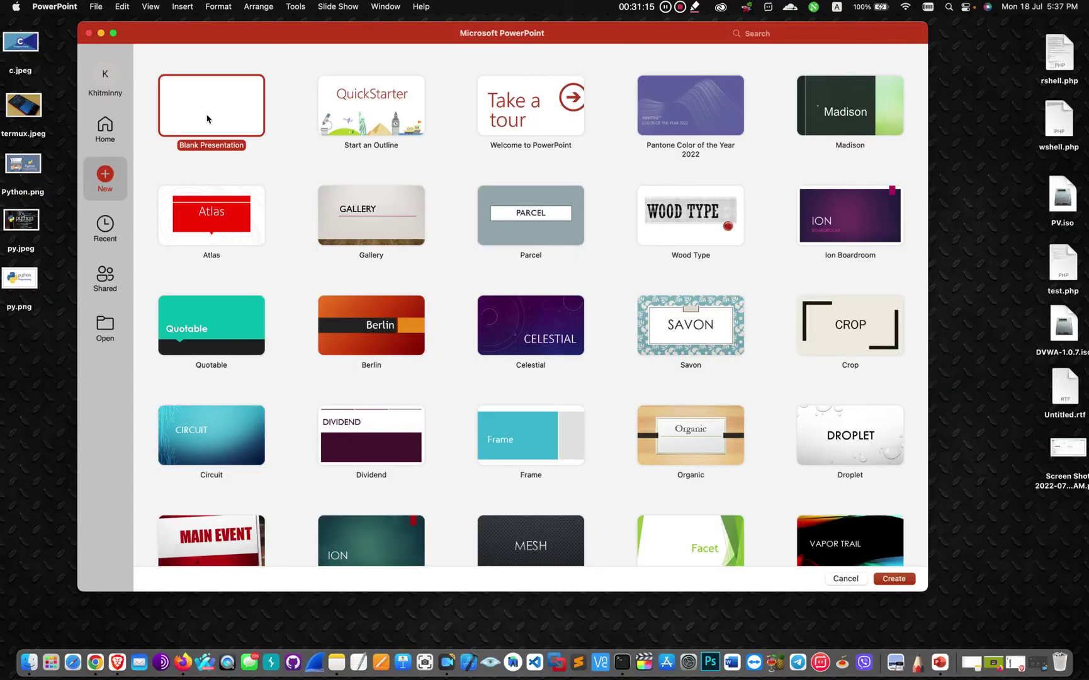
left_click(894, 579)
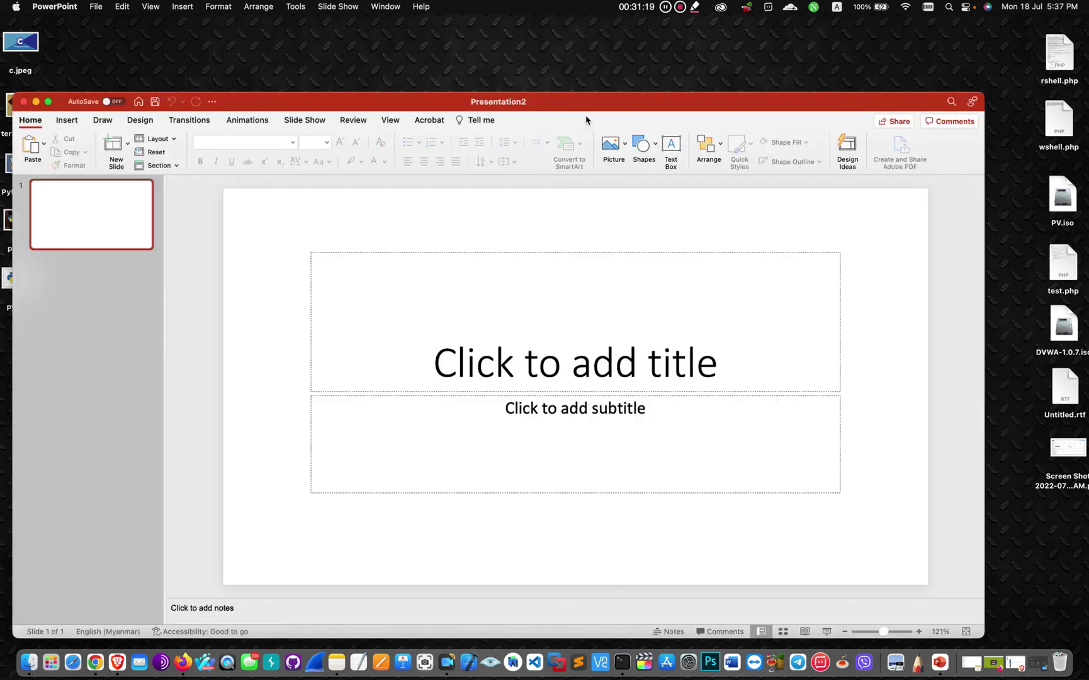
double_click(583, 104)
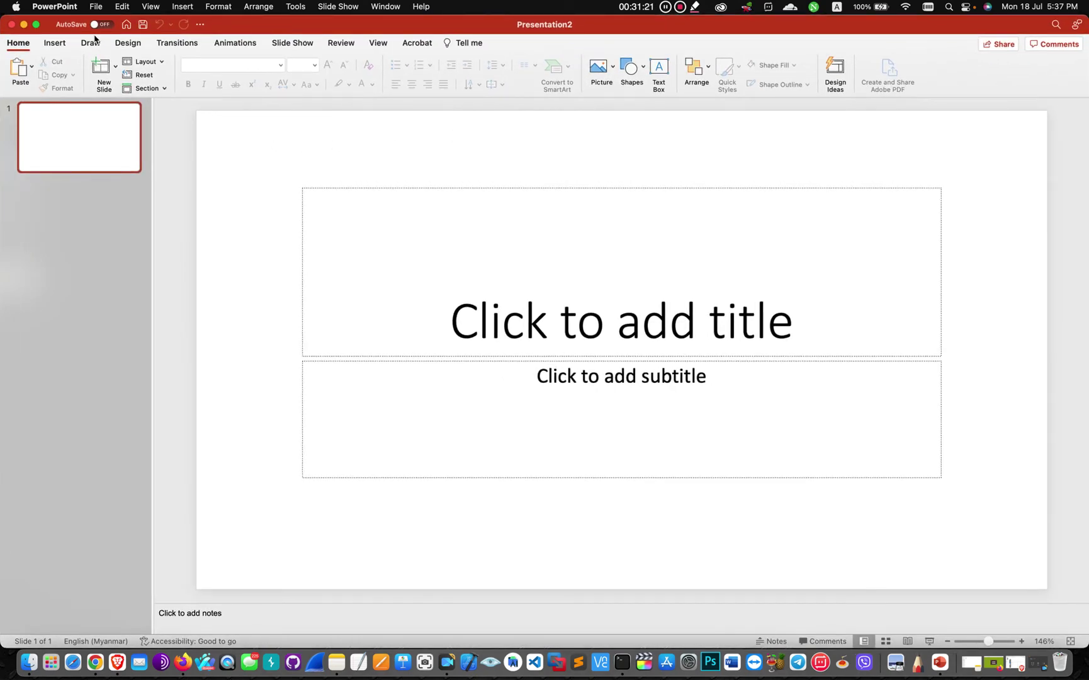
Apply the first Design Ideas suggestion, a red-and-teal ring-and-sphere design, and preview it full screen
left_click(128, 42)
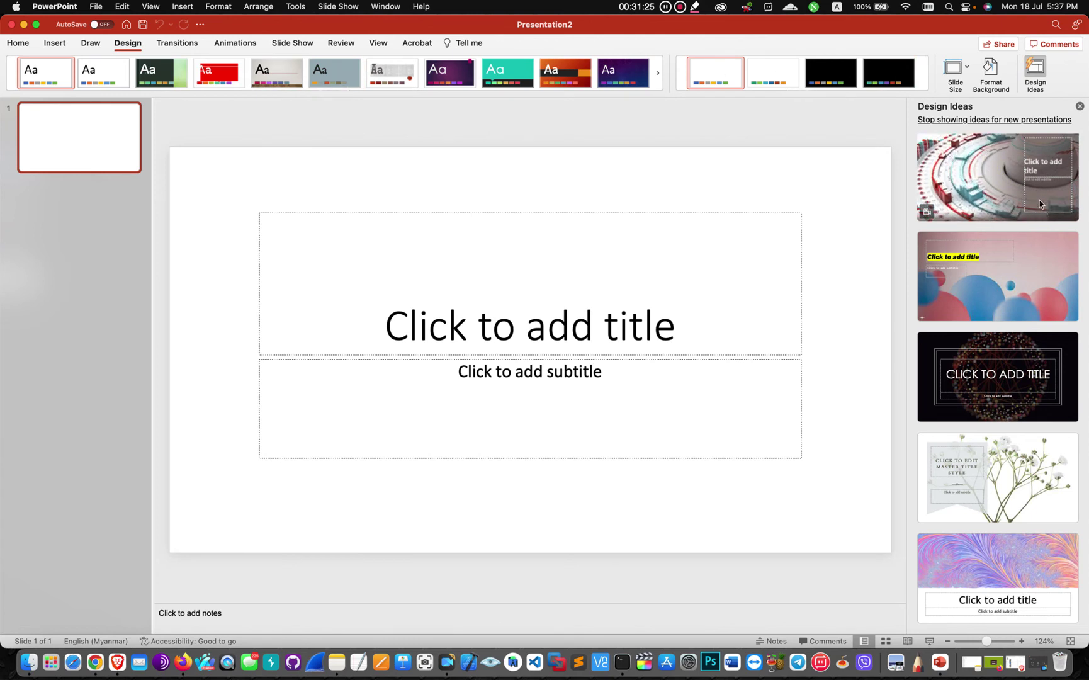
scroll(987, 185, "down", 1)
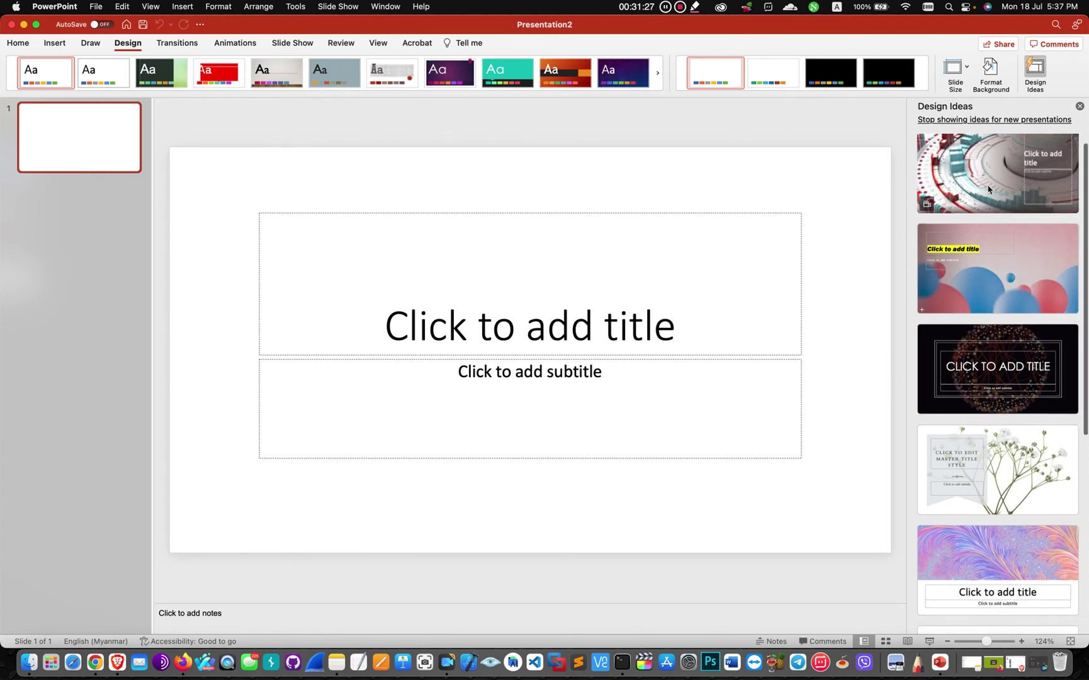
left_click(987, 185)
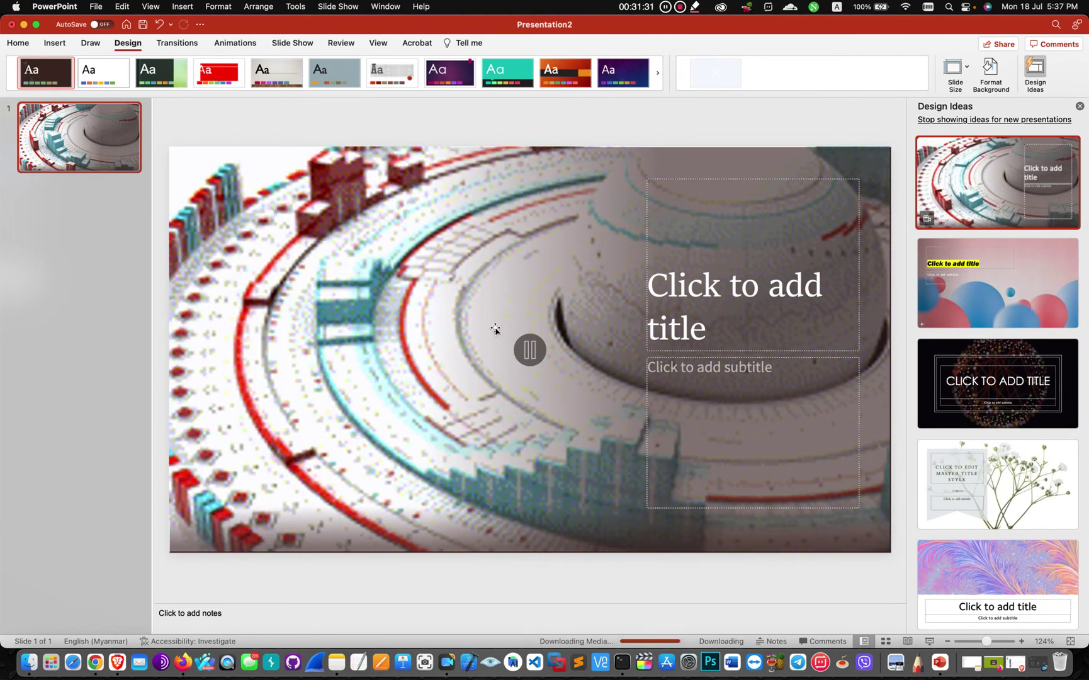
left_click(929, 642)
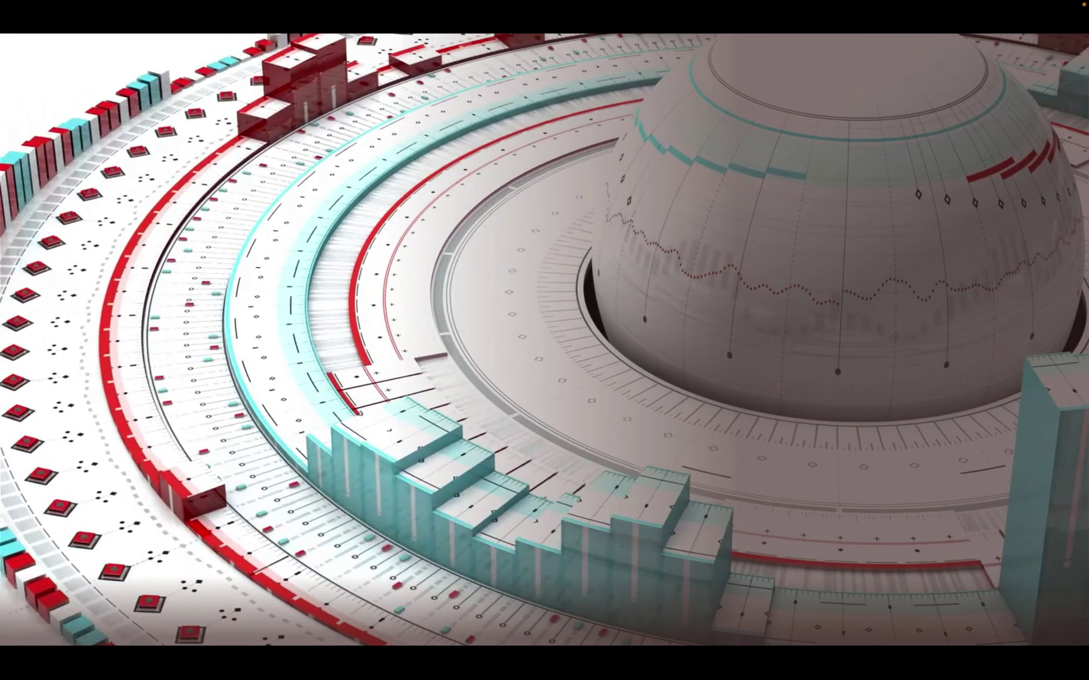
key("Escape")
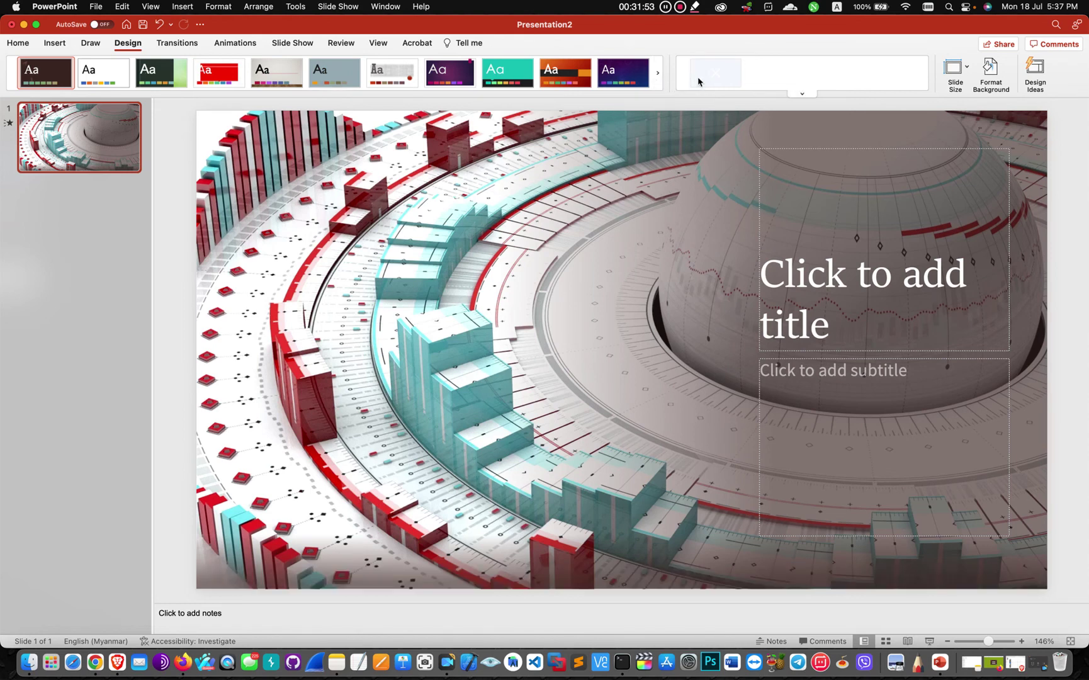
Apply the blue checked-pattern theme from the expanded Themes gallery
left_click(658, 79)
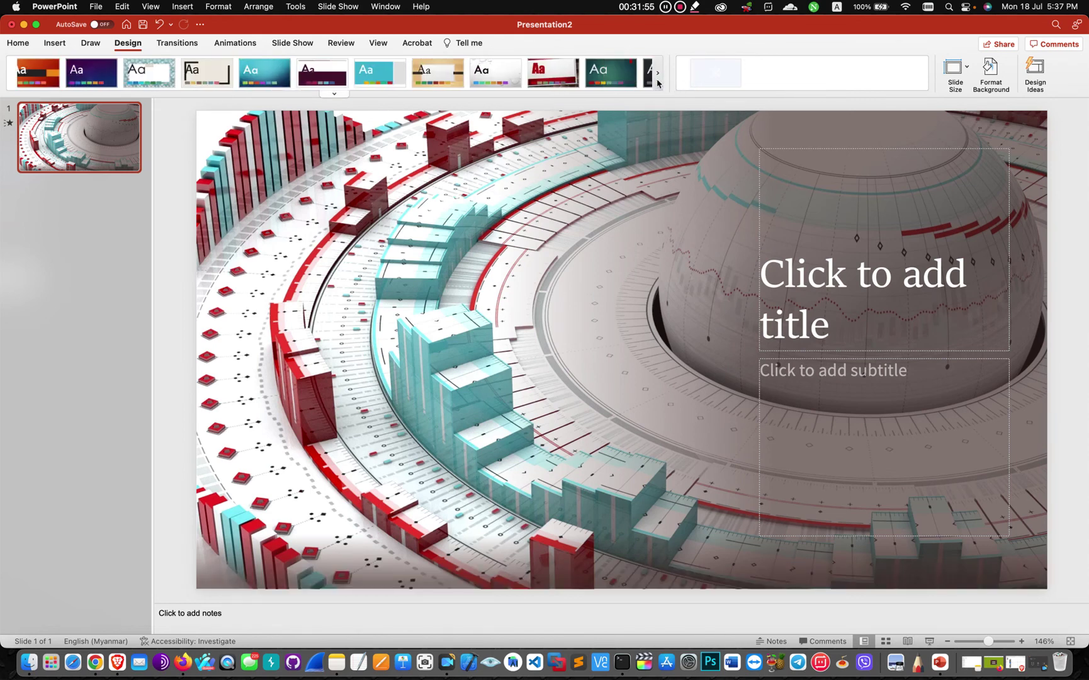
left_click(657, 80)
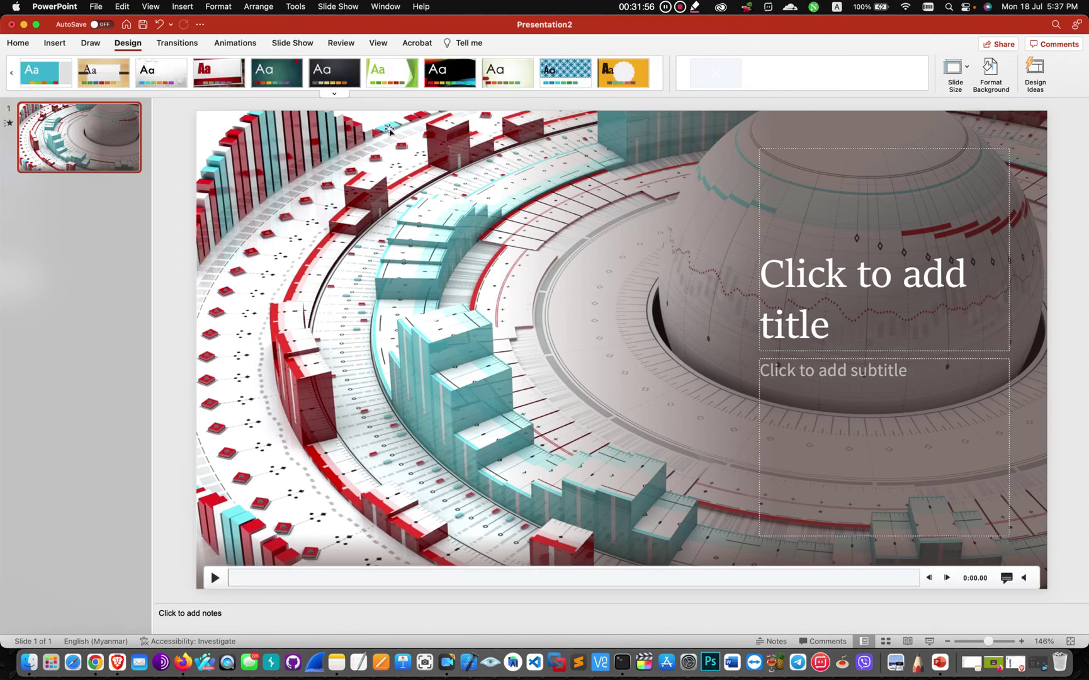
left_click(334, 94)
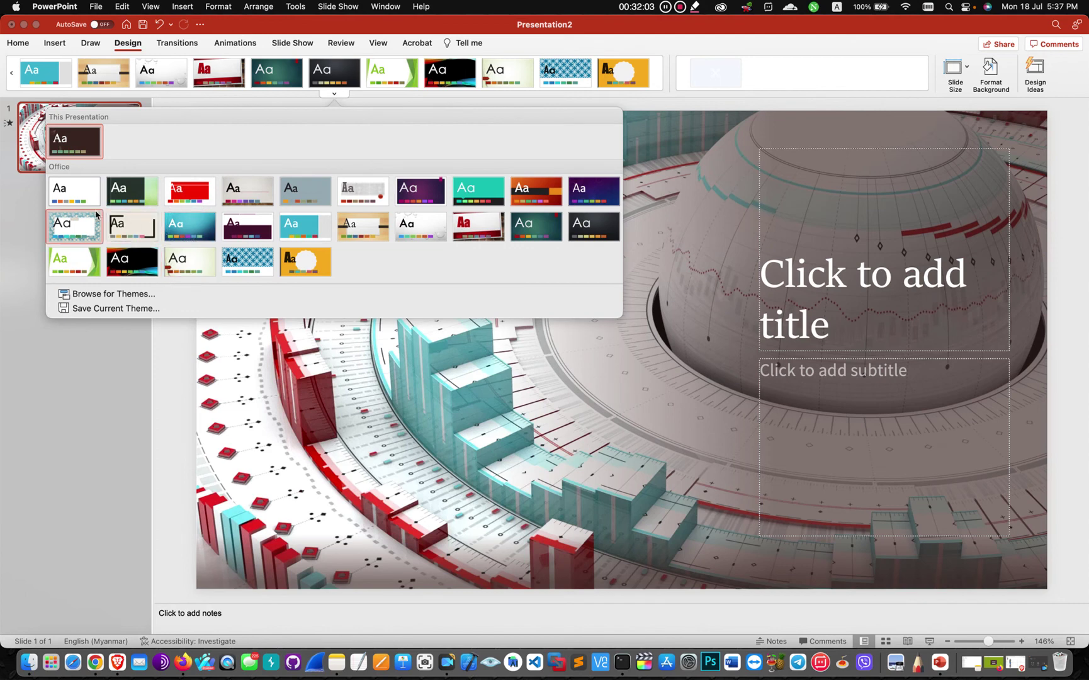
left_click(243, 270)
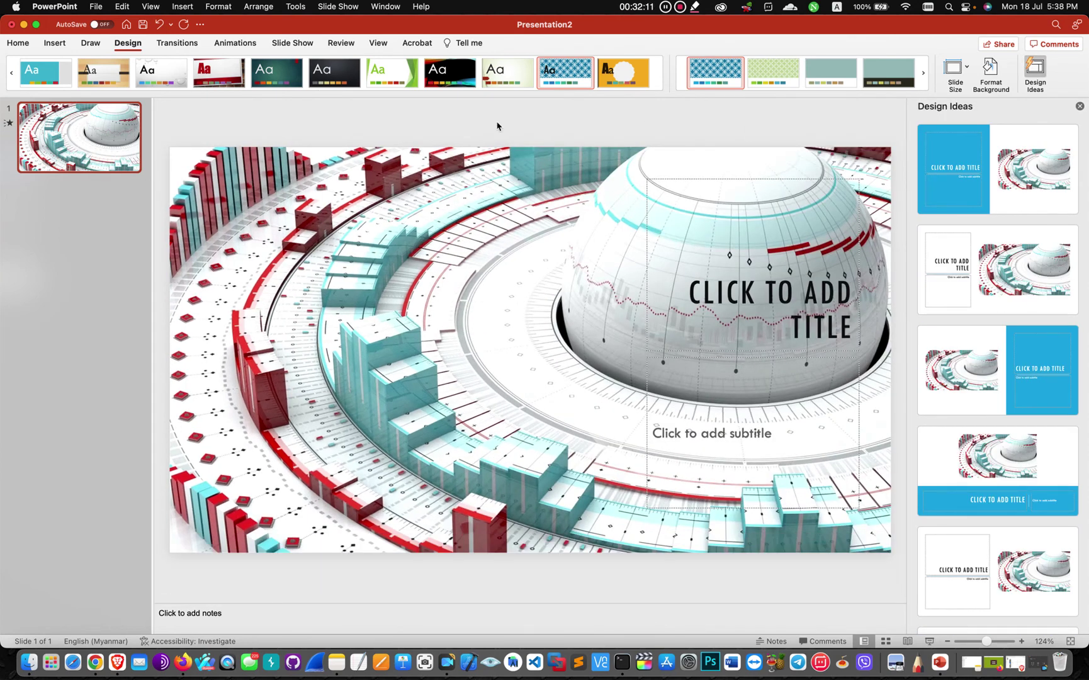
Create a new blank presentation, then close Presentation2 without saving changes
left_click(97, 9)
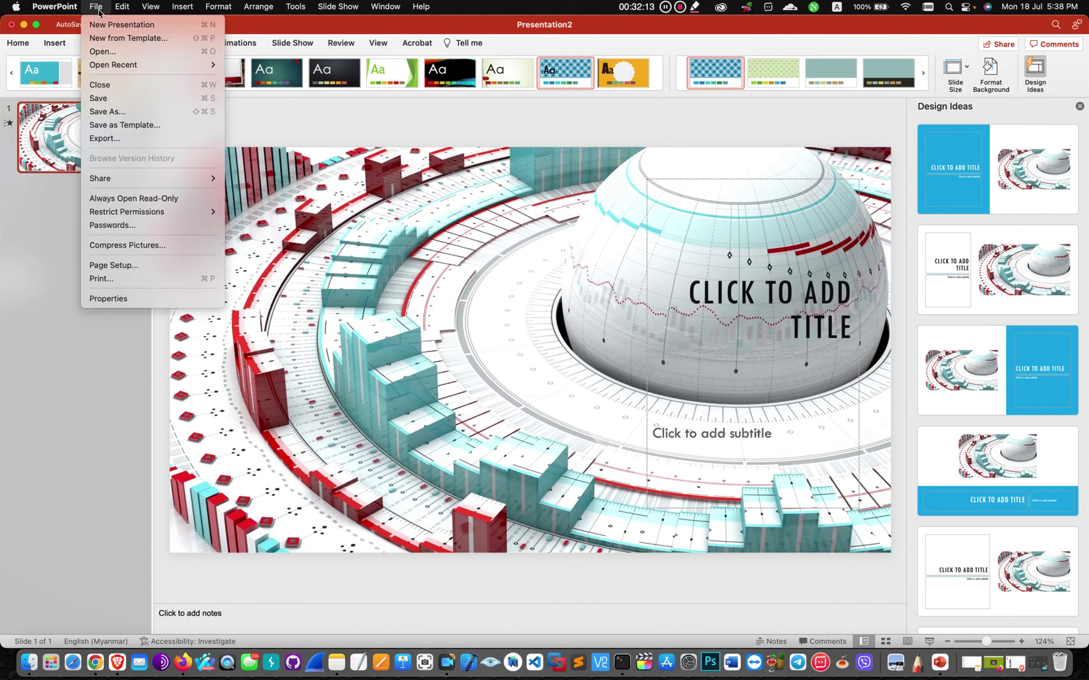
left_click(102, 25)
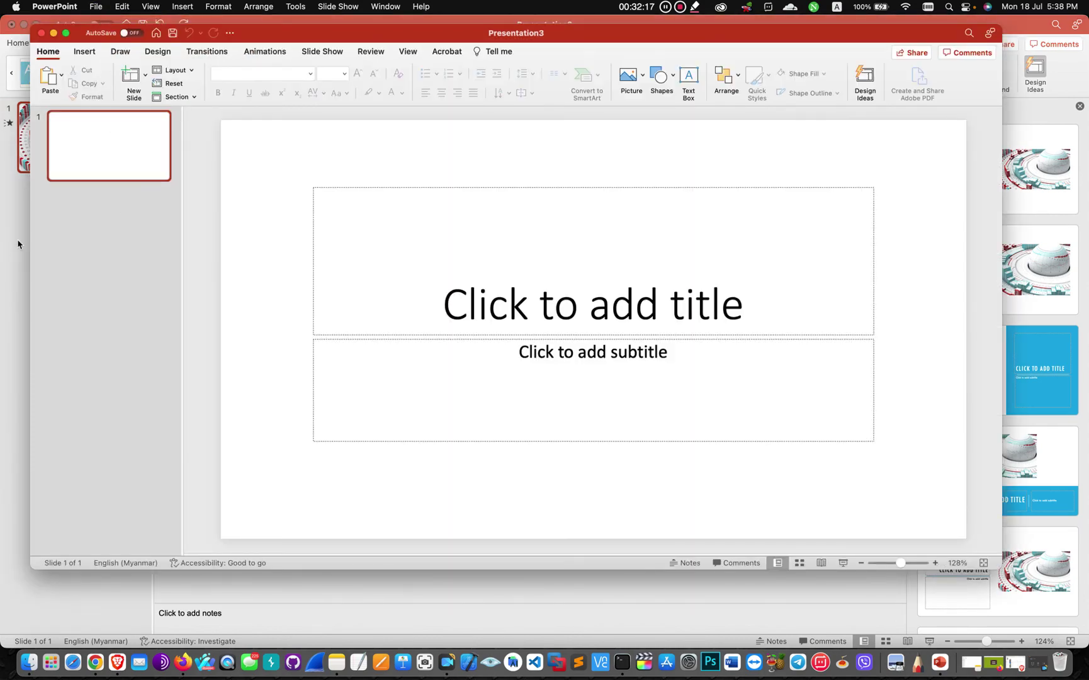
left_click(19, 244)
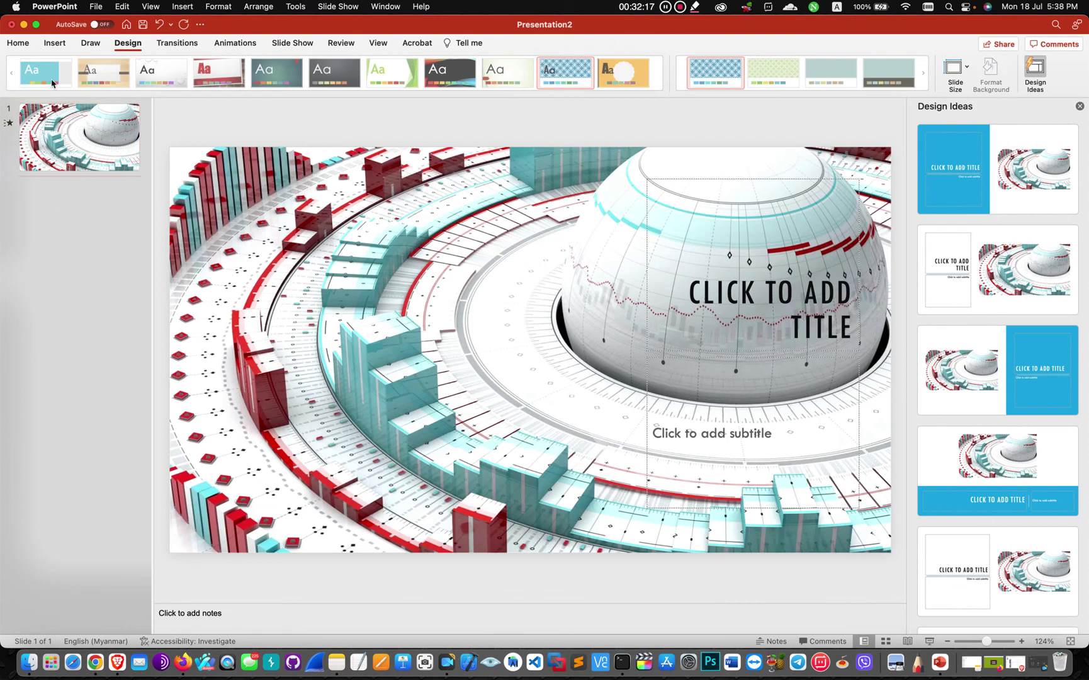
left_click(11, 24)
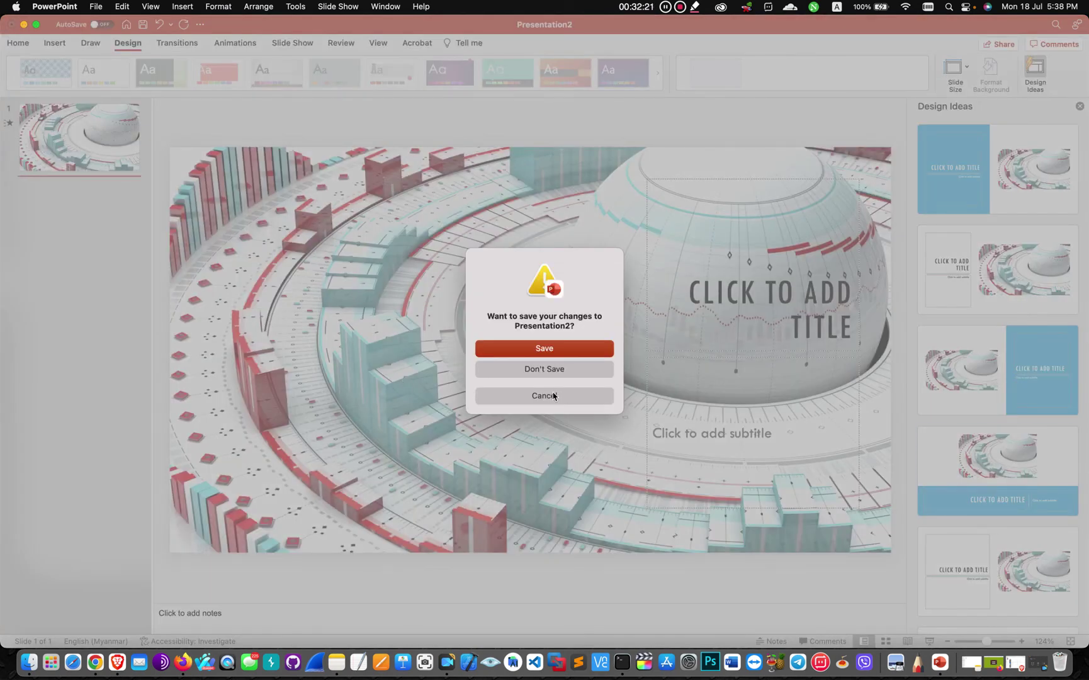
left_click(546, 372)
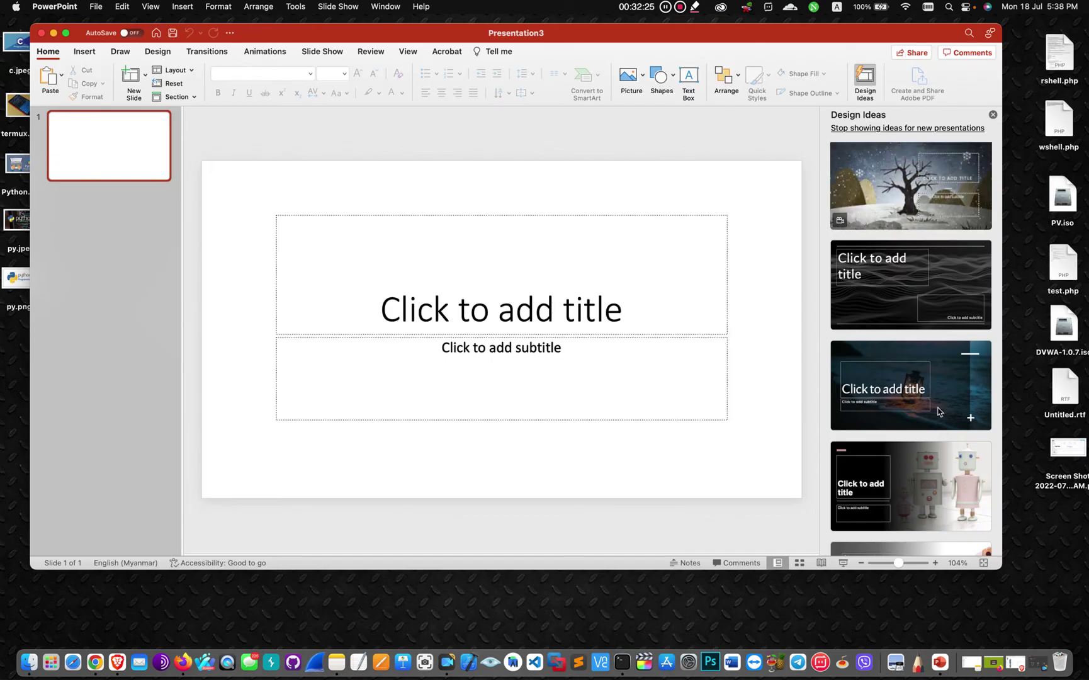
Maximize the PowerPoint window and close the Design Ideas pane without applying a design
double_click(859, 33)
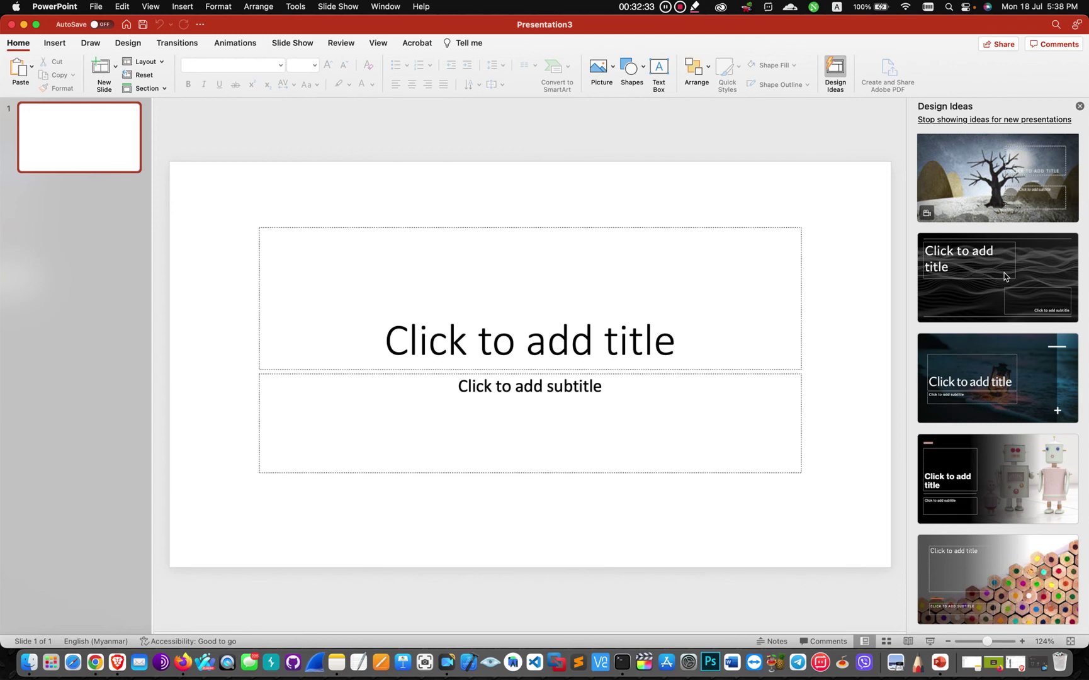
scroll(1002, 455, "down", 5)
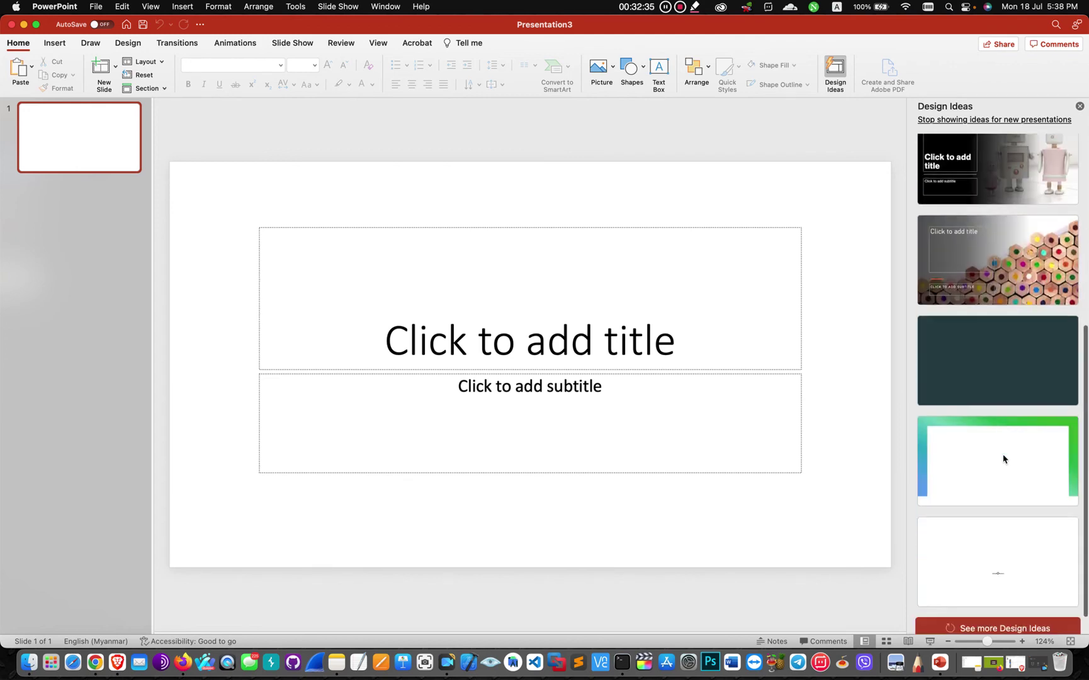
scroll(1004, 457, "up", 3)
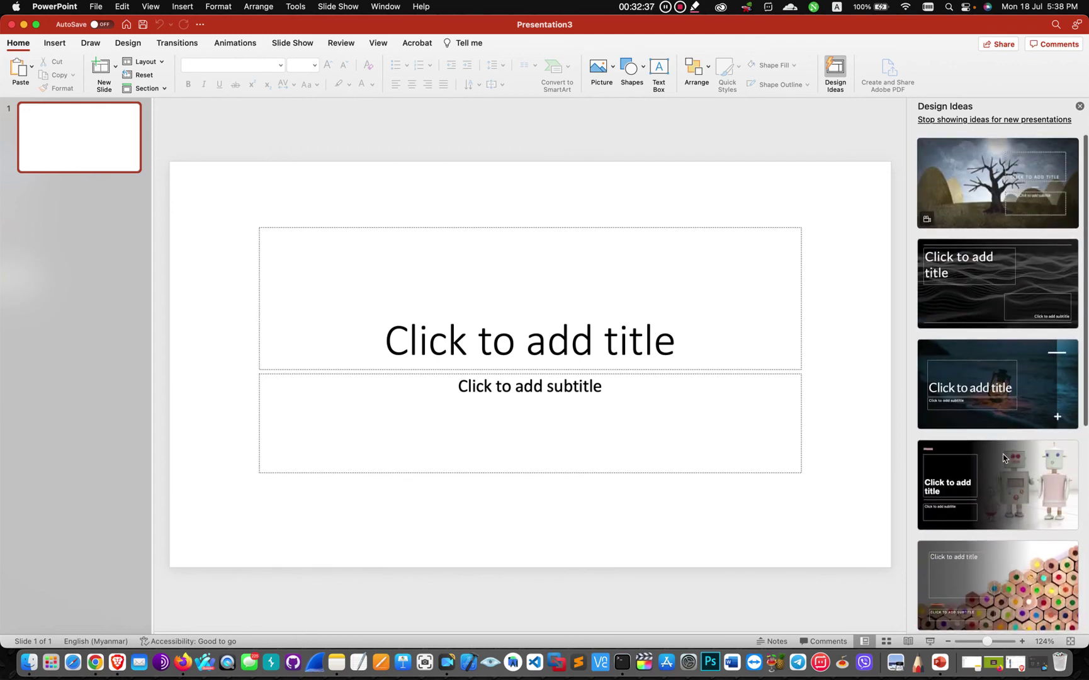
scroll(1040, 325, "down", 1)
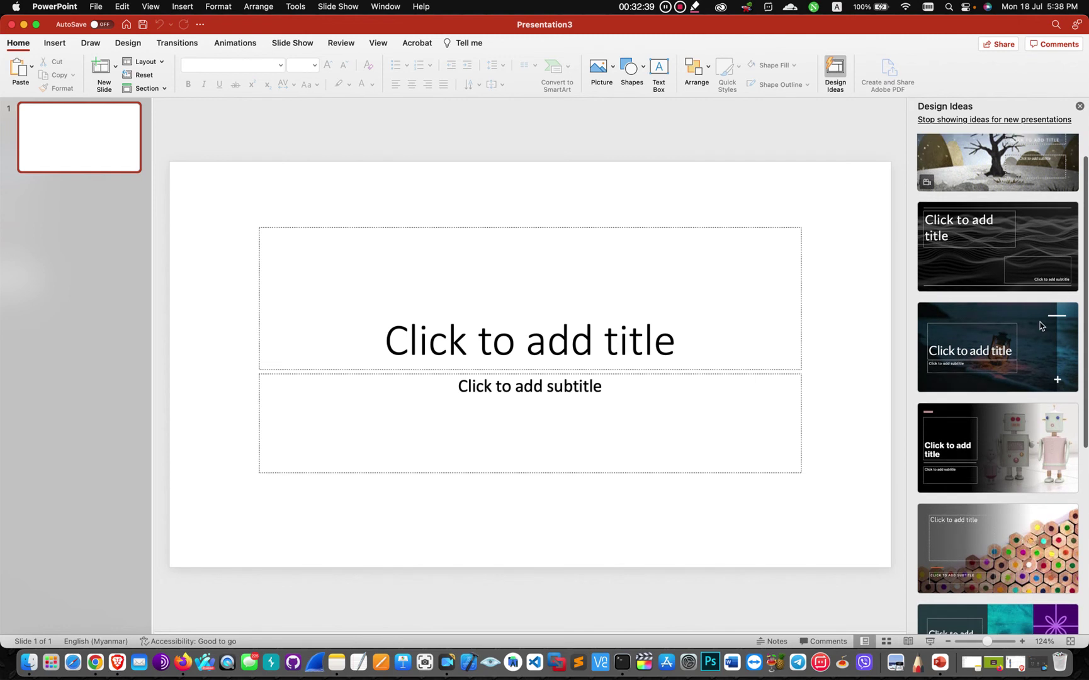
left_click(1080, 107)
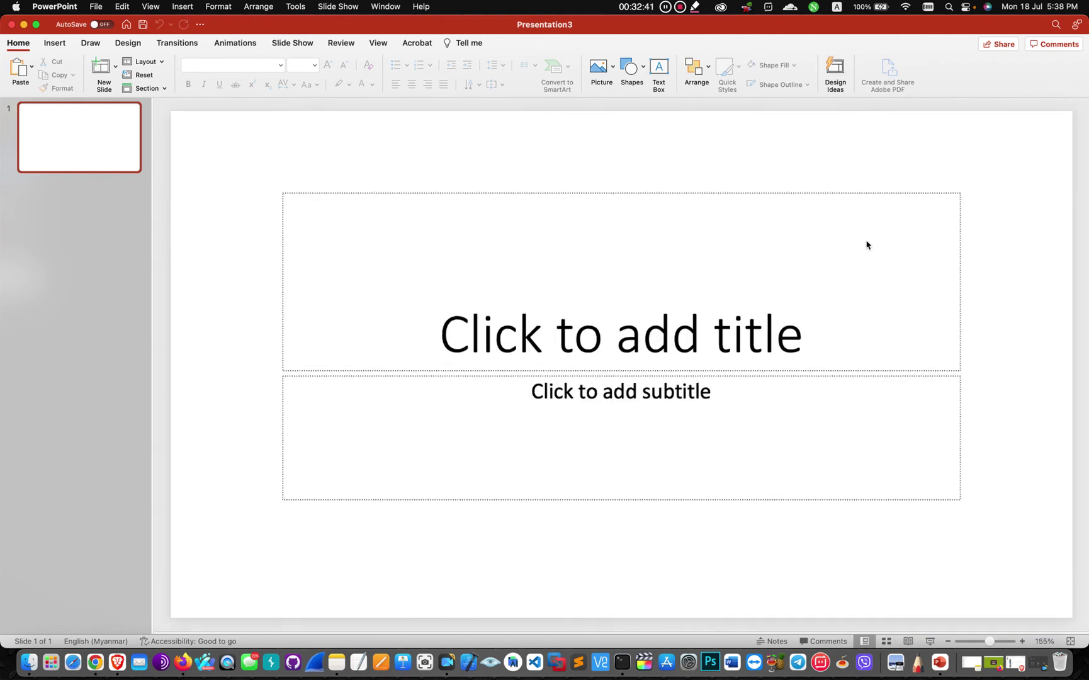
Delete the title and subtitle placeholders and draw a rectangle across the slide's top
left_click_drag(237, 188, 1062, 594)
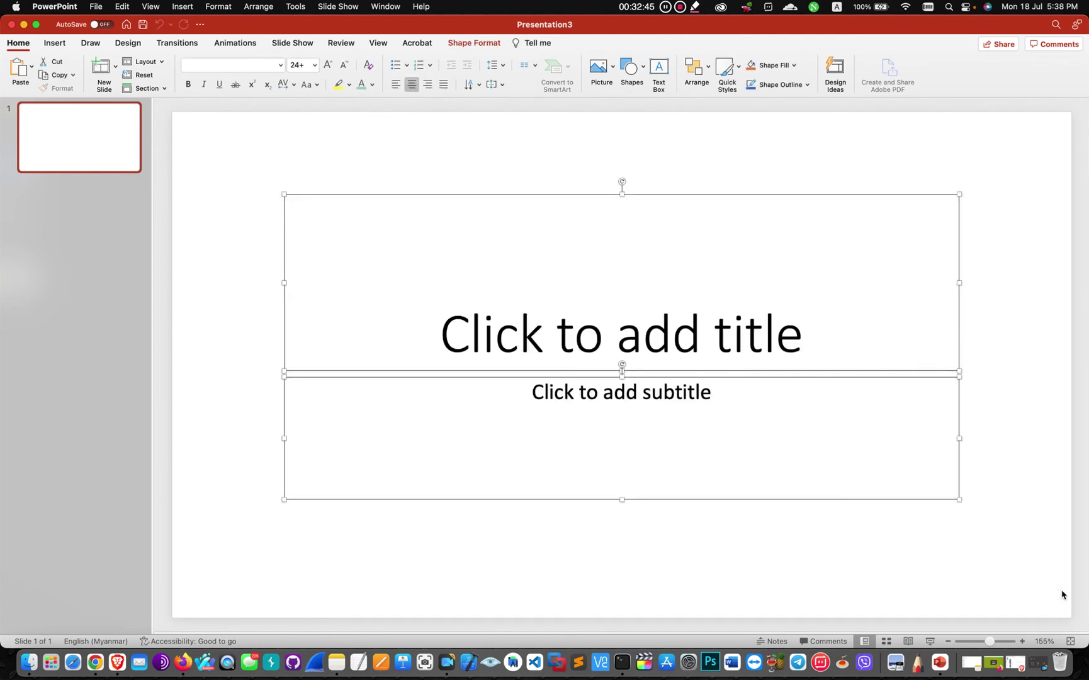
key("Delete")
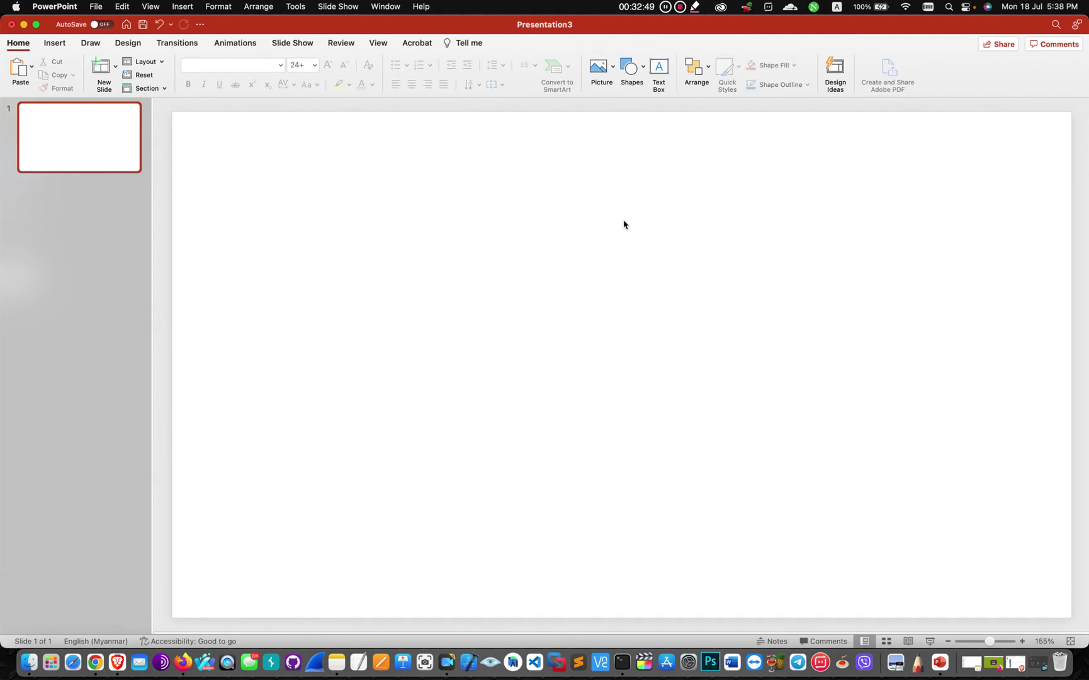
left_click(643, 68)
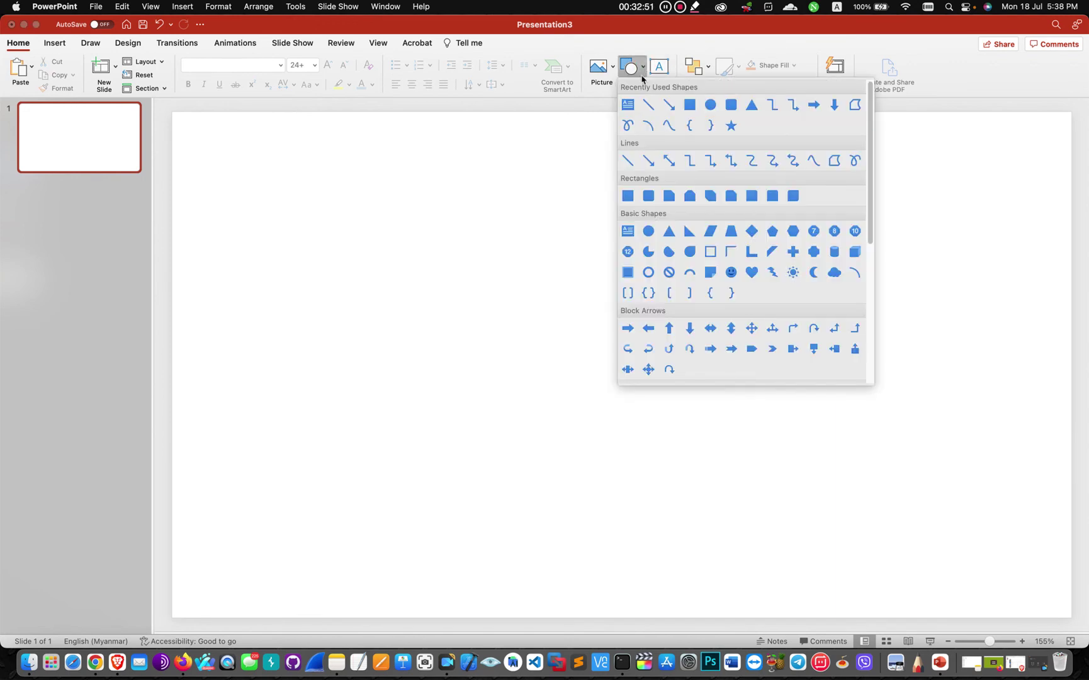
left_click(690, 104)
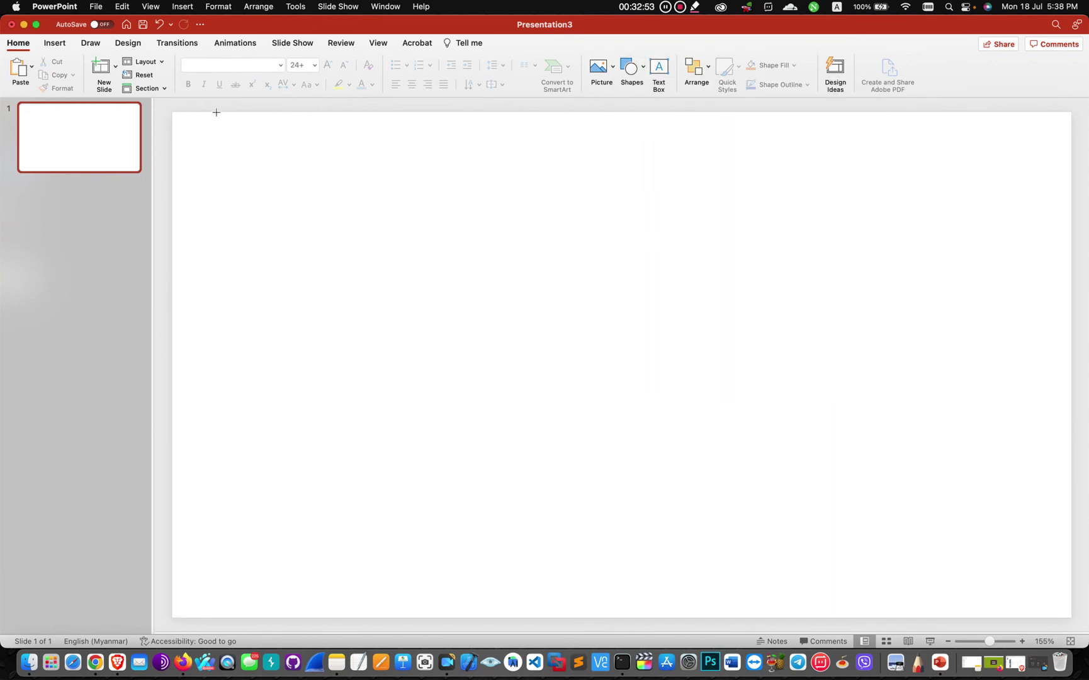
left_click_drag(171, 112, 1074, 229)
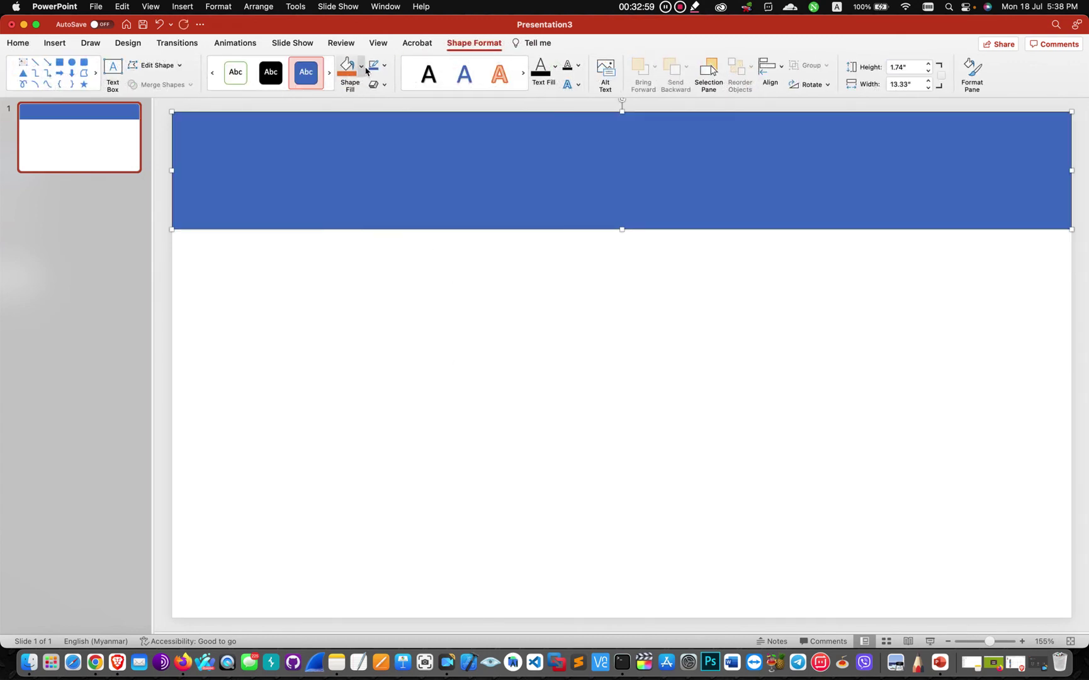
Give the top rectangle a theme outline colour and an orange fill
left_click(385, 67)
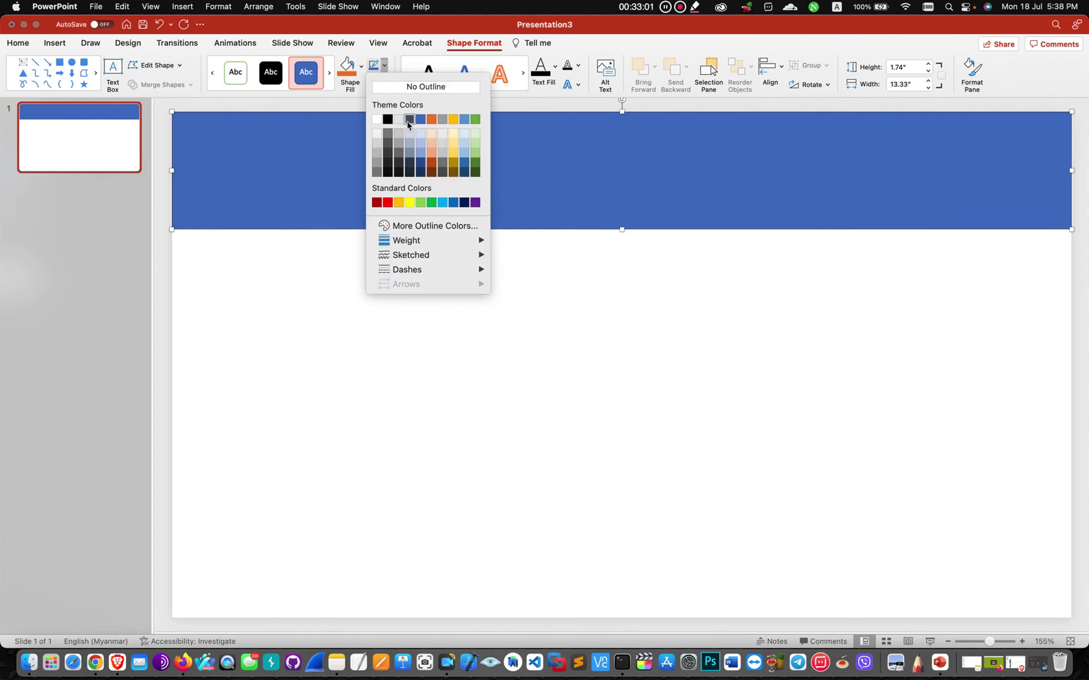
left_click(433, 121)
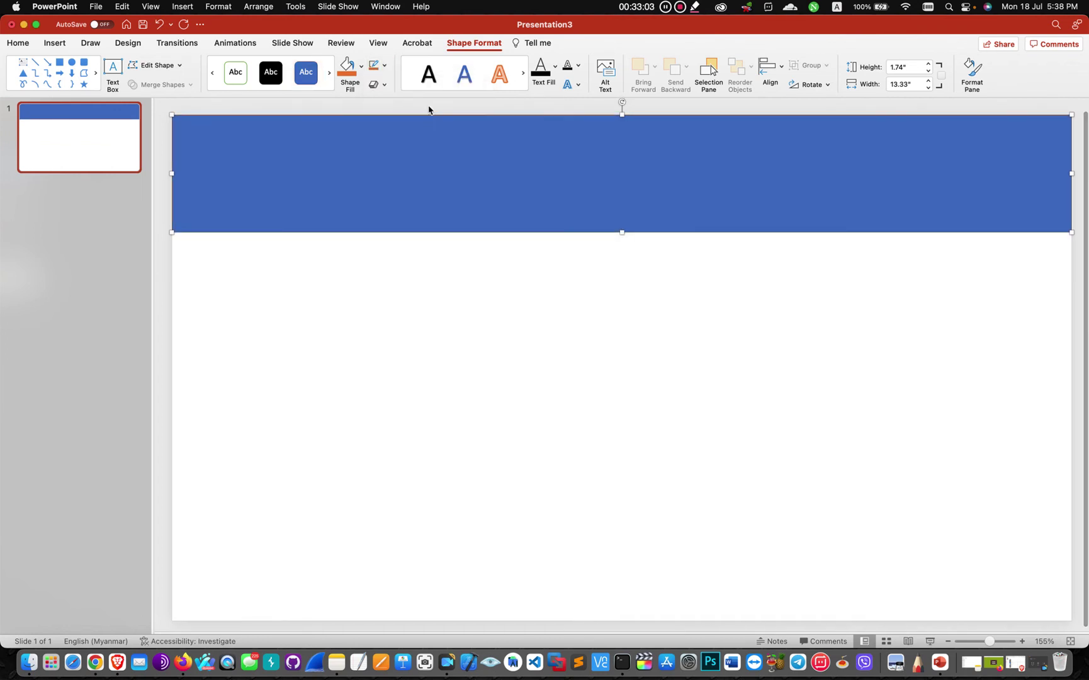
left_click(348, 77)
left_click(344, 269)
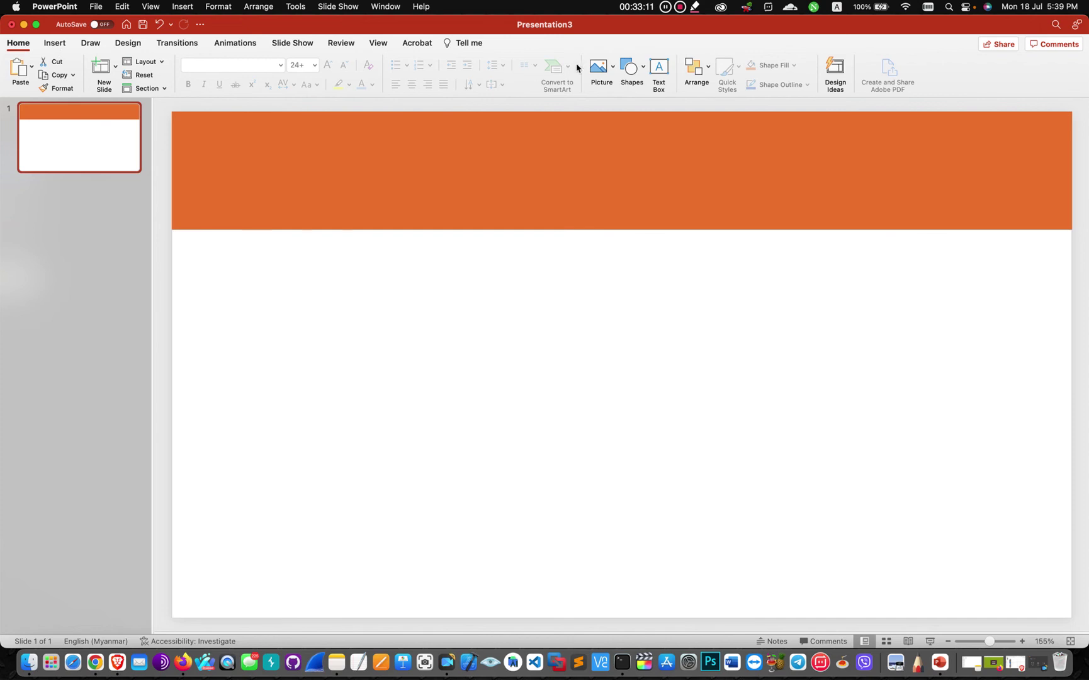
left_click(631, 73)
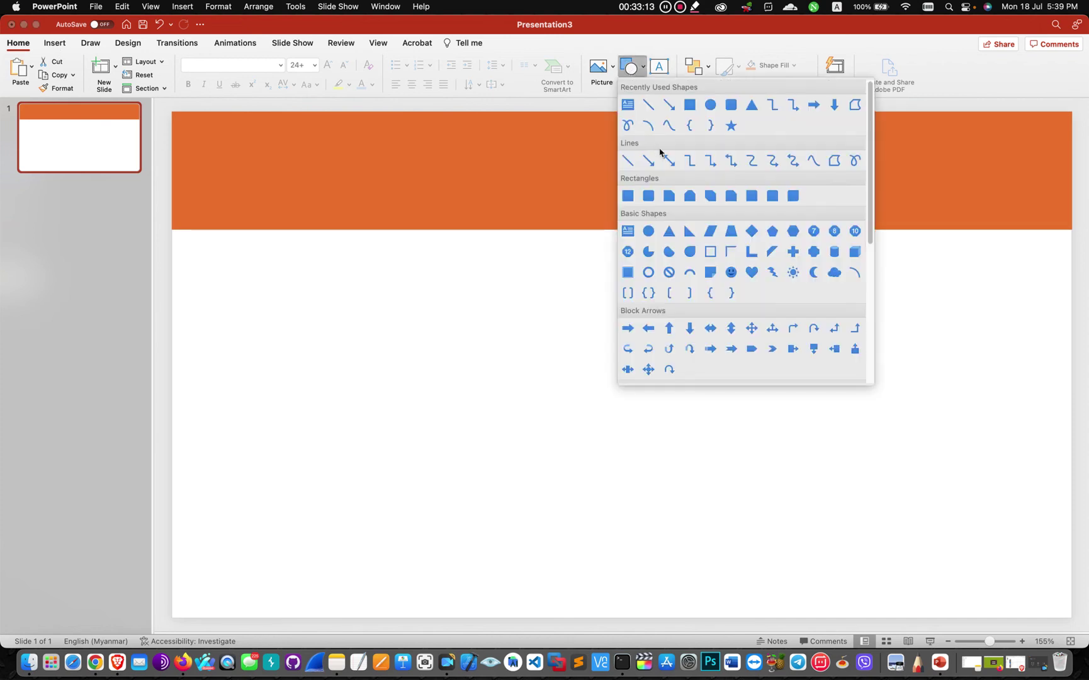
Draw a second full-width rectangle as a blue band directly under the orange one
left_click(690, 105)
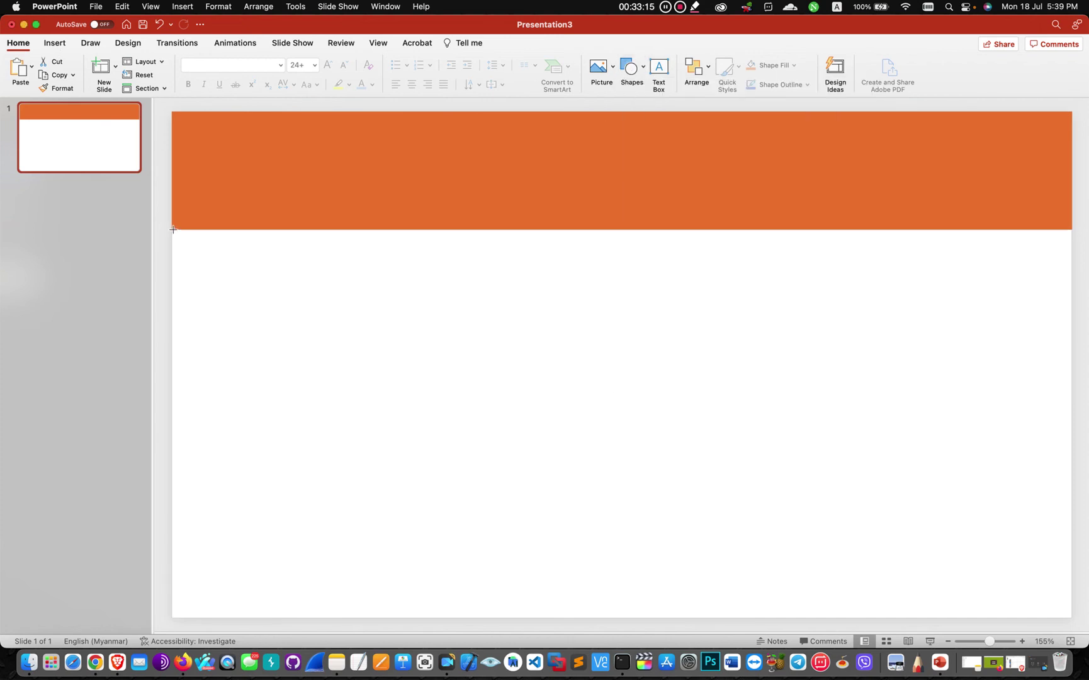
mouse_move(173, 229)
left_mouse_down()
mouse_move(1084, 344)
mouse_move(1069, 381)
left_mouse_up()
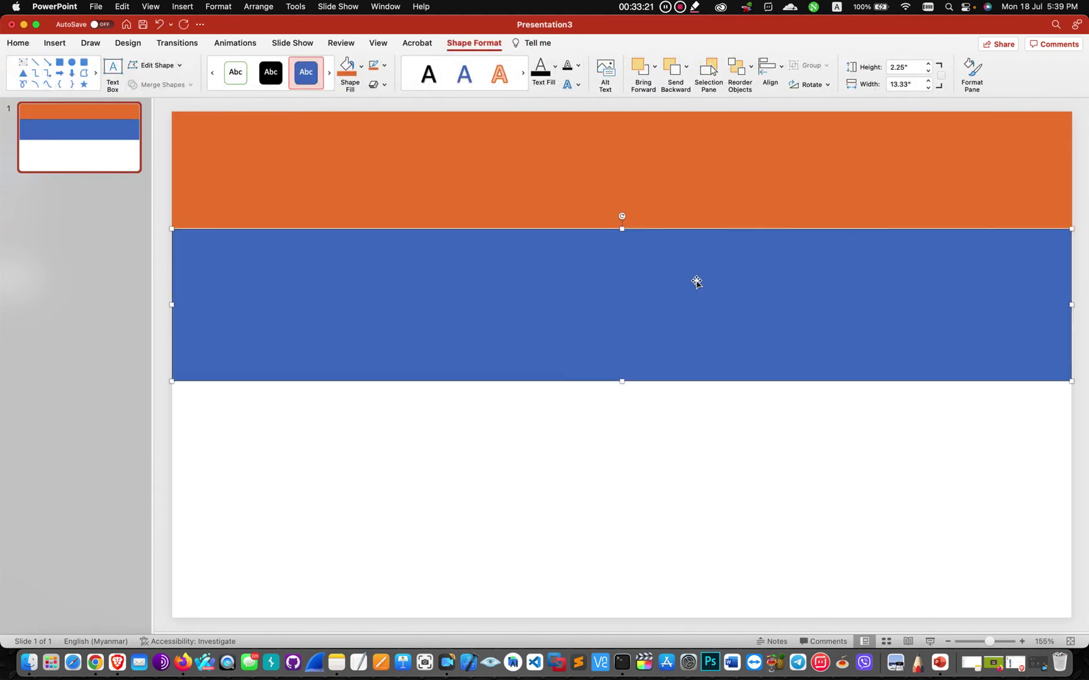
left_click(613, 442)
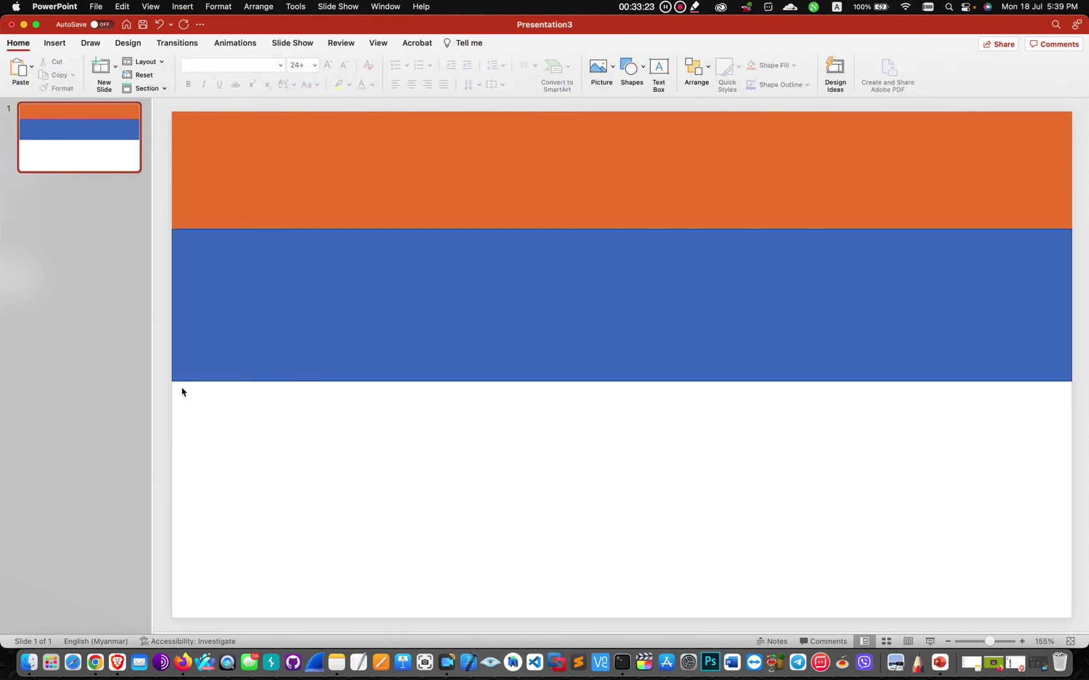
left_click(635, 75)
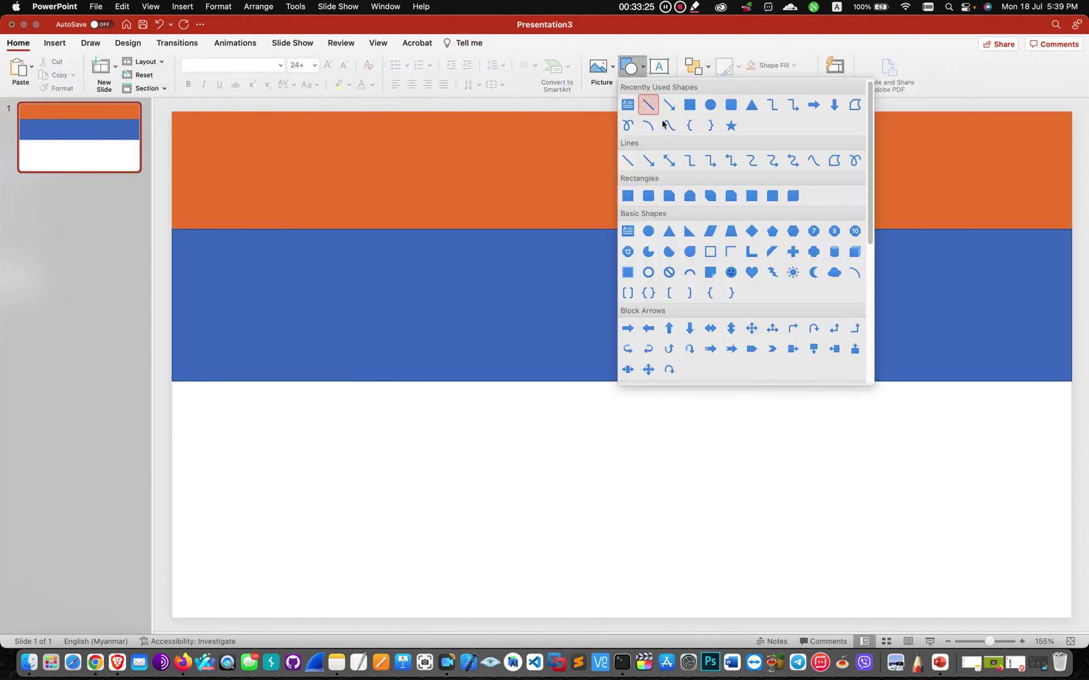
left_click(689, 106)
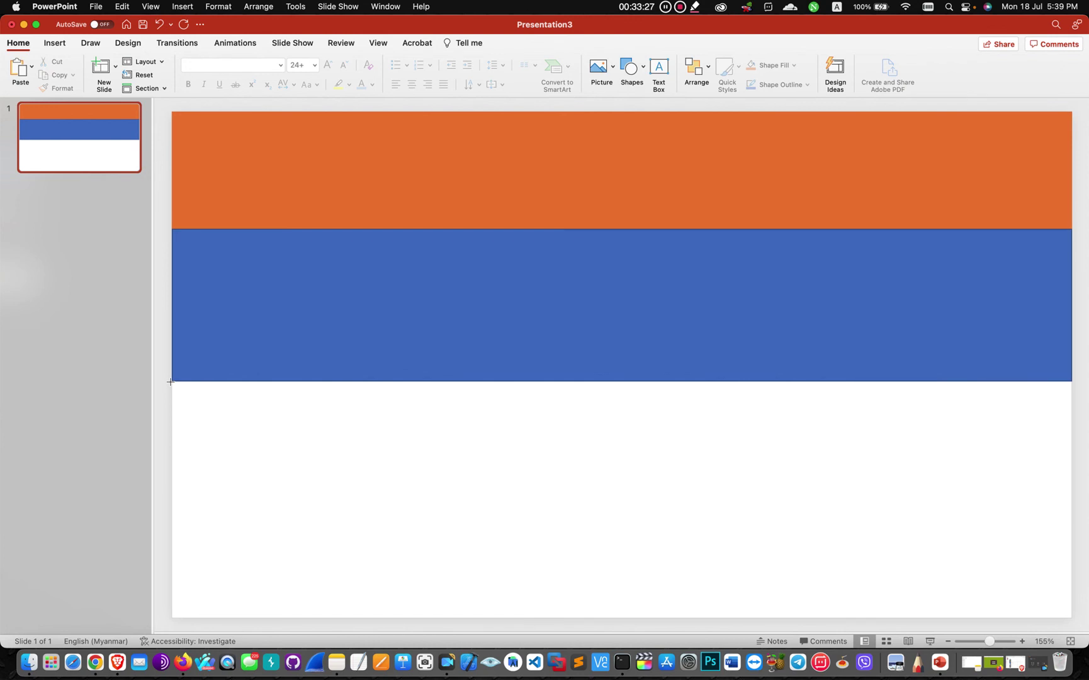
Draw a rectangle from the blue band to the slide's bottom edge and fill it Standard red
left_click_drag(170, 381, 1073, 609)
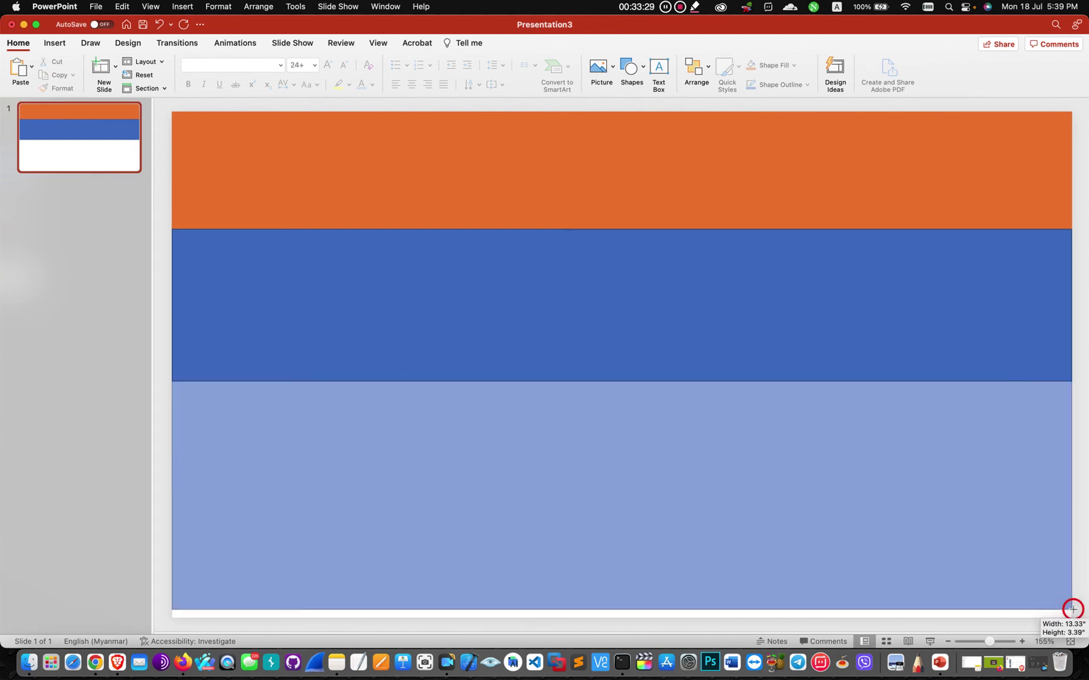
left_click_drag(1073, 609, 1071, 616)
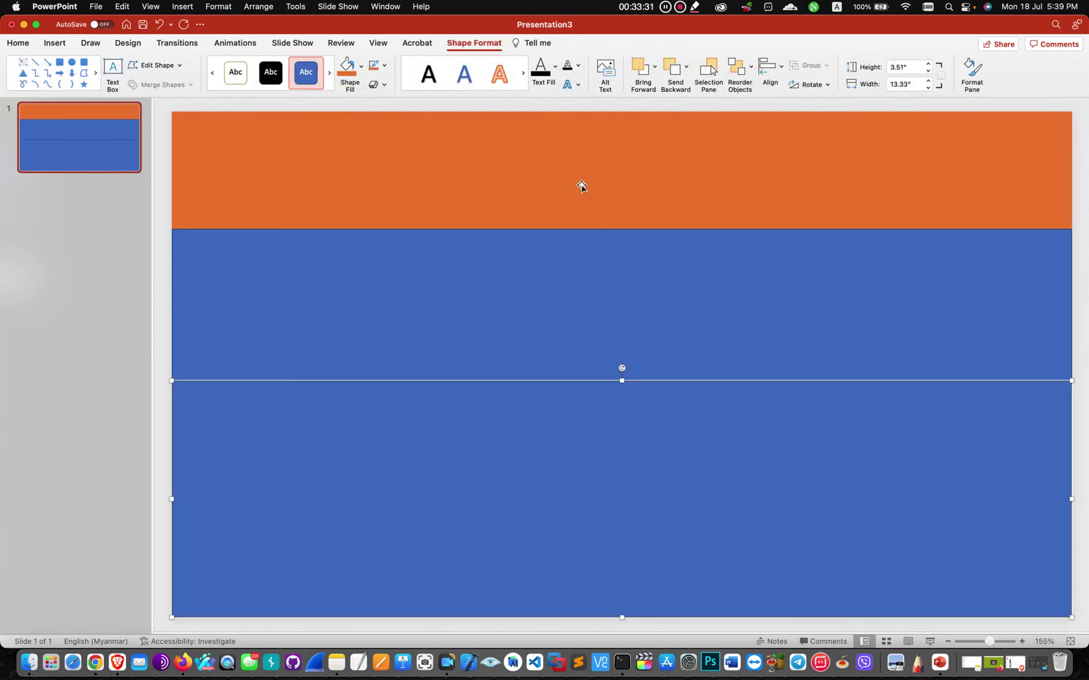
left_click(362, 67)
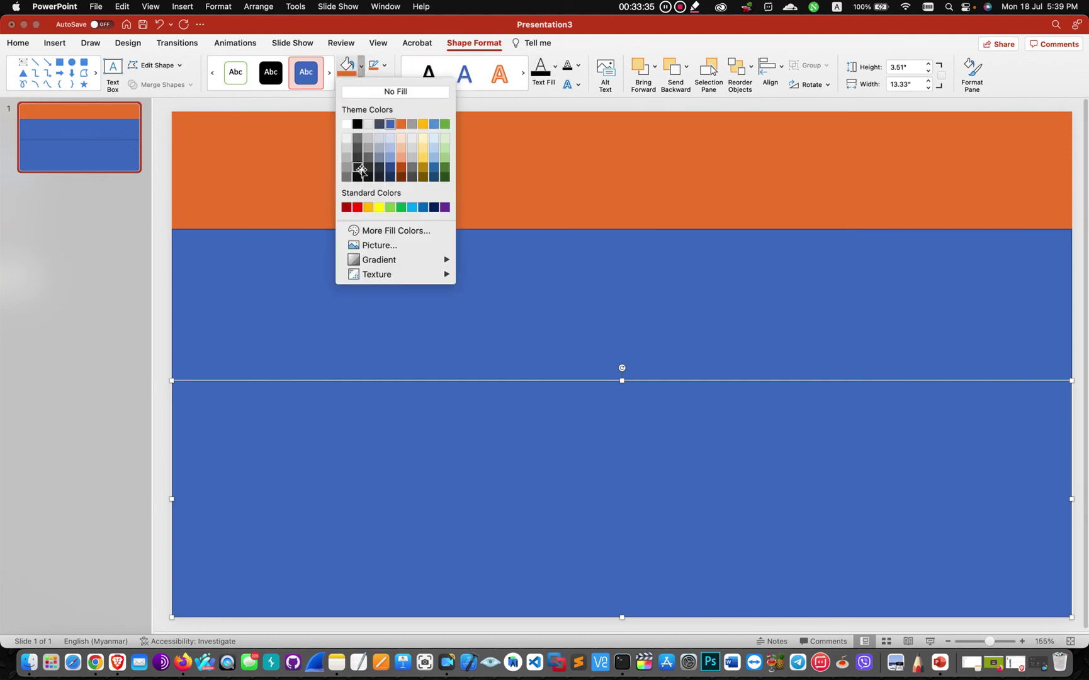
left_click(357, 208)
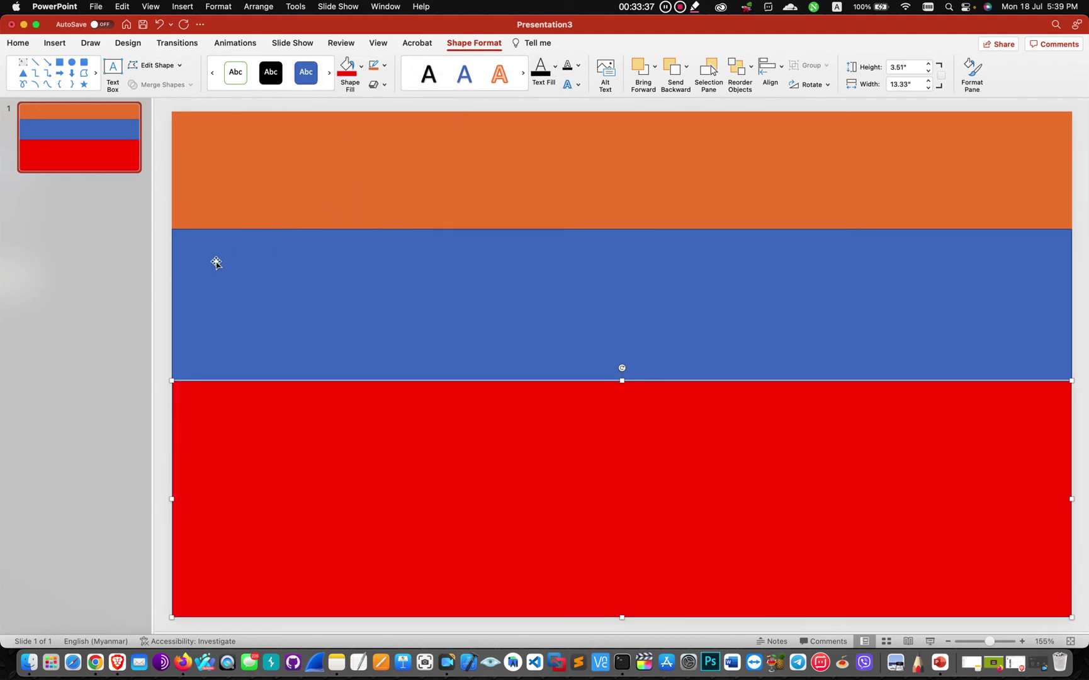
left_click(165, 246)
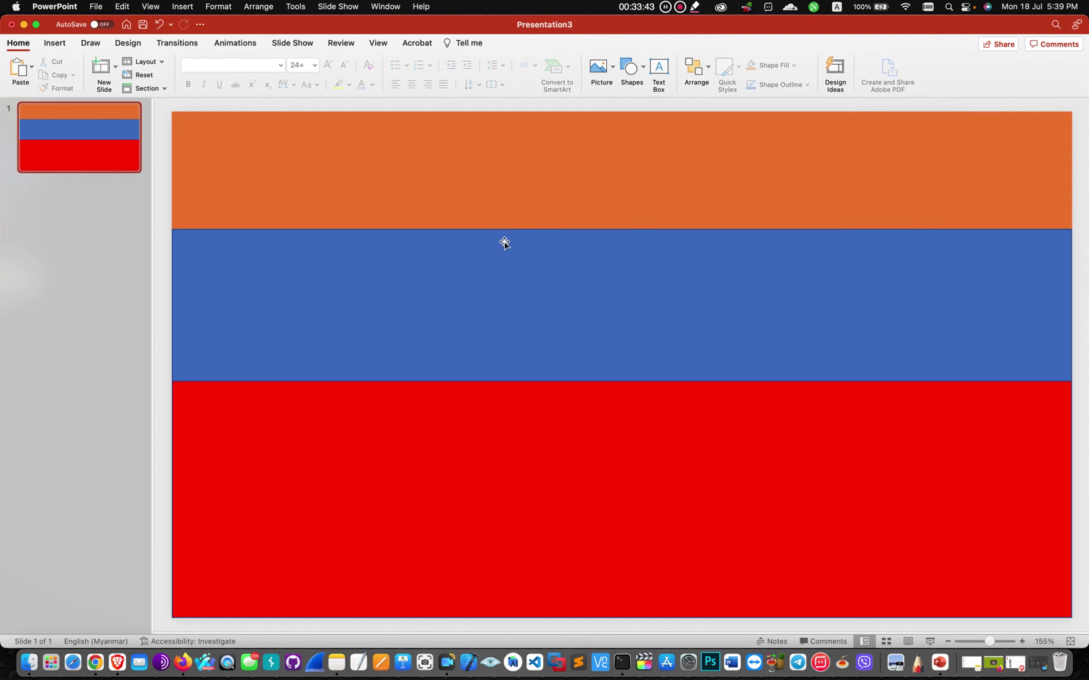
Add a text box on the orange band reading 'This is my custom design' in Mystical Woods Smooth Script
left_click(659, 68)
left_click_drag(316, 150, 843, 243)
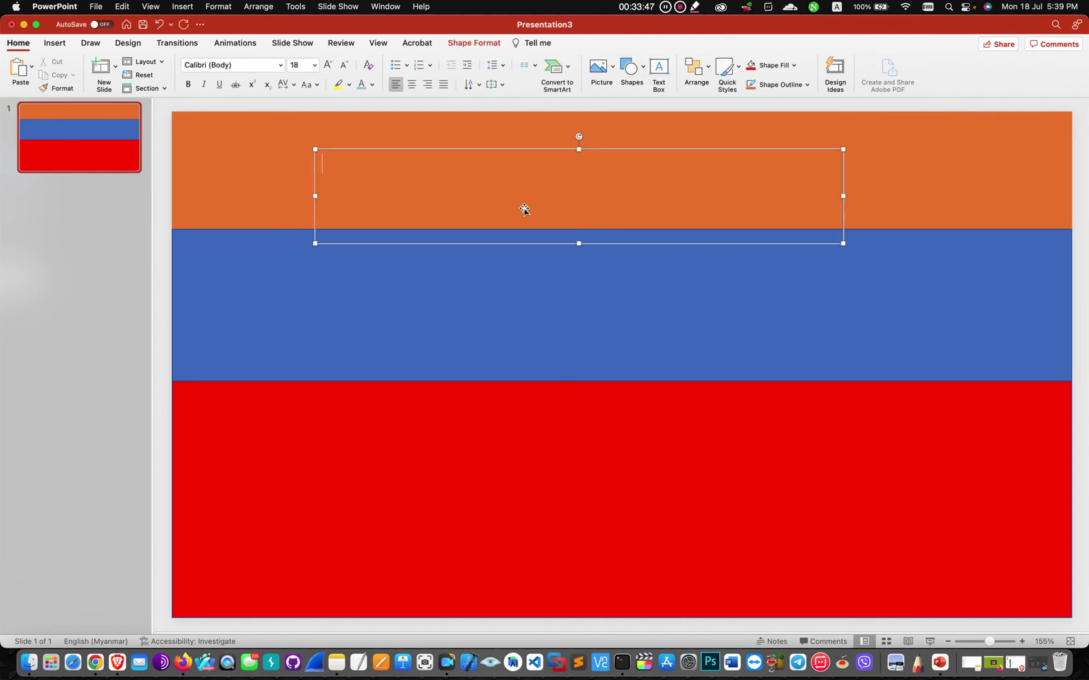
left_click(231, 67)
left_click(280, 65)
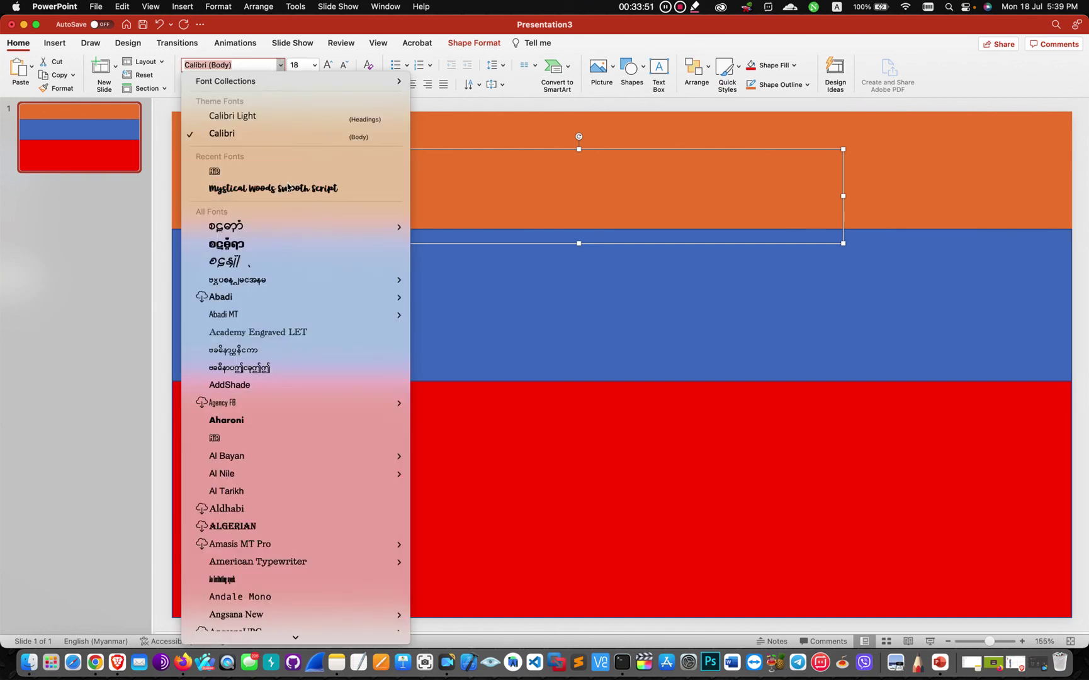
left_click(272, 188)
type("THis")
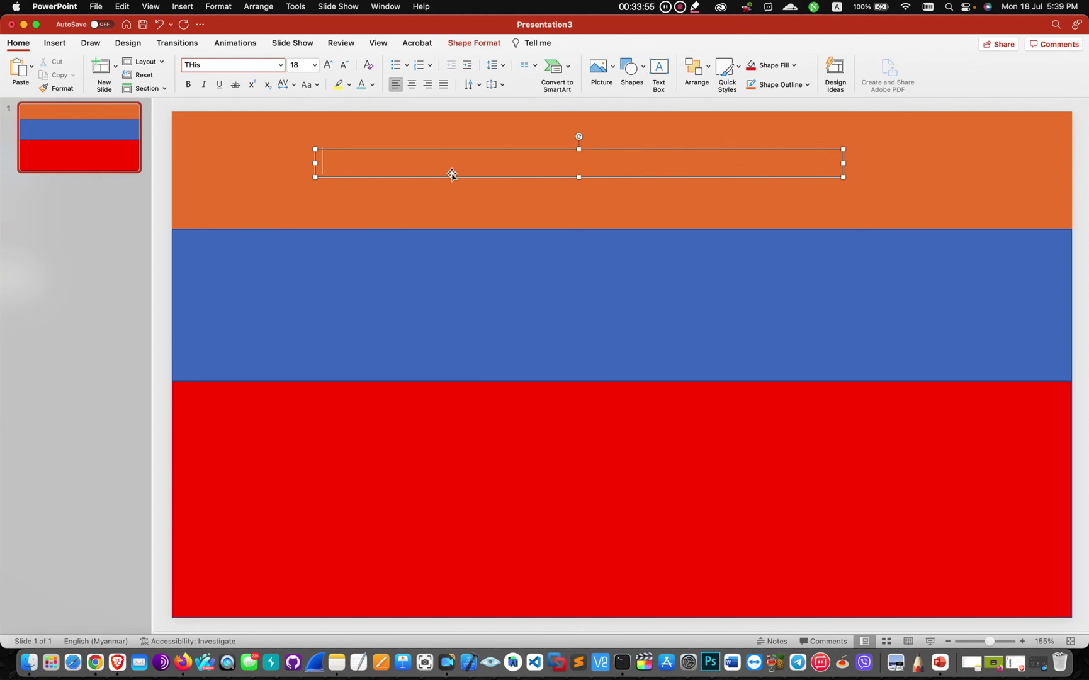
left_click(451, 174)
left_click(376, 165)
type("This is my custom design")
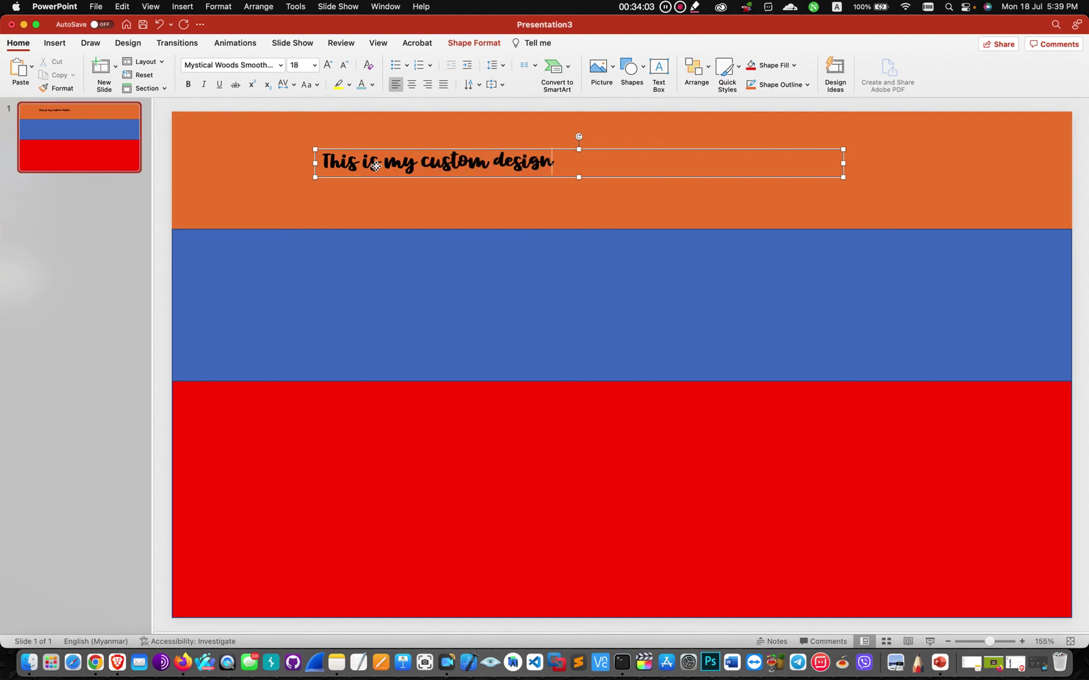
left_click(501, 222)
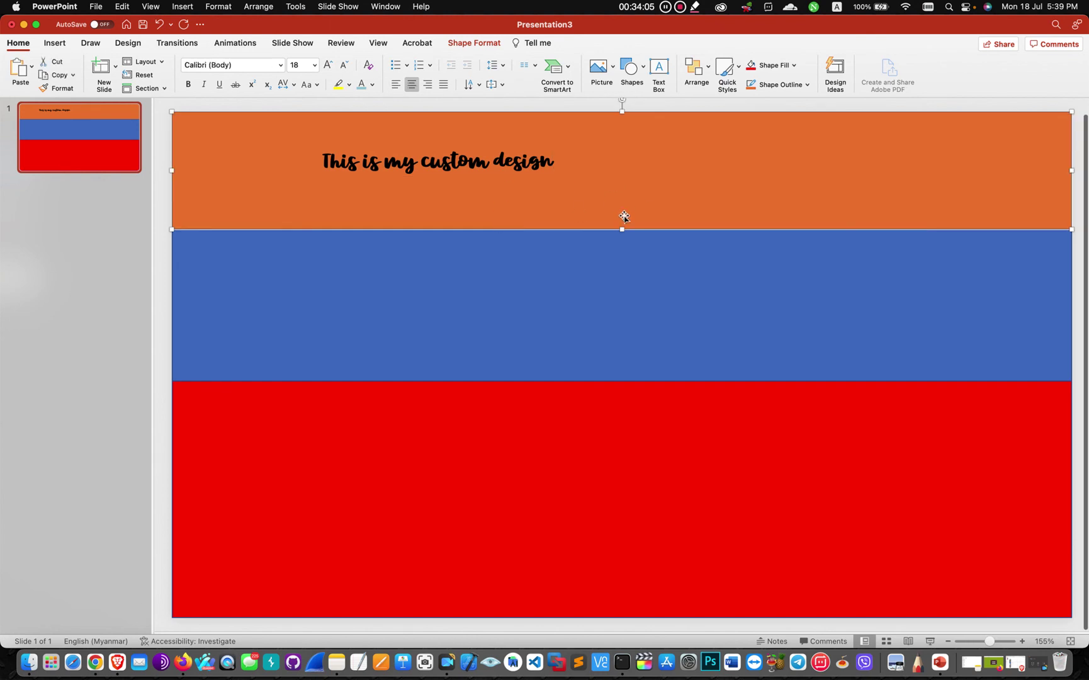
Browse the ribbon tabs and settle on the Insert tab
left_click(417, 44)
left_click(379, 44)
left_click(340, 44)
left_click(292, 44)
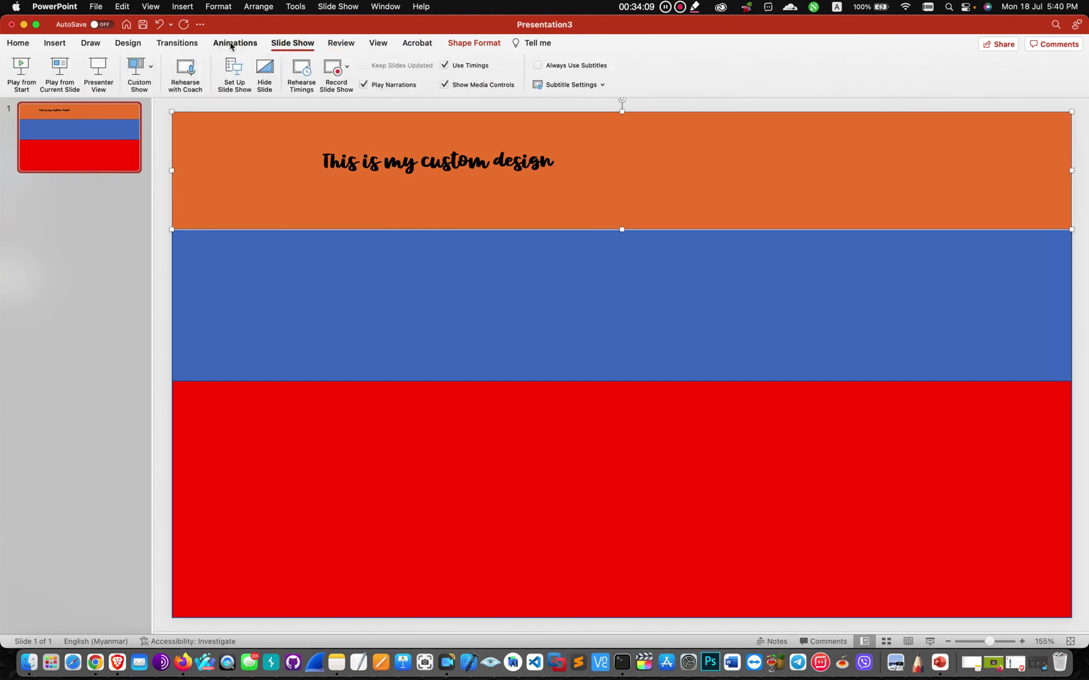
left_click(235, 44)
left_click(177, 44)
left_click(128, 44)
left_click(91, 44)
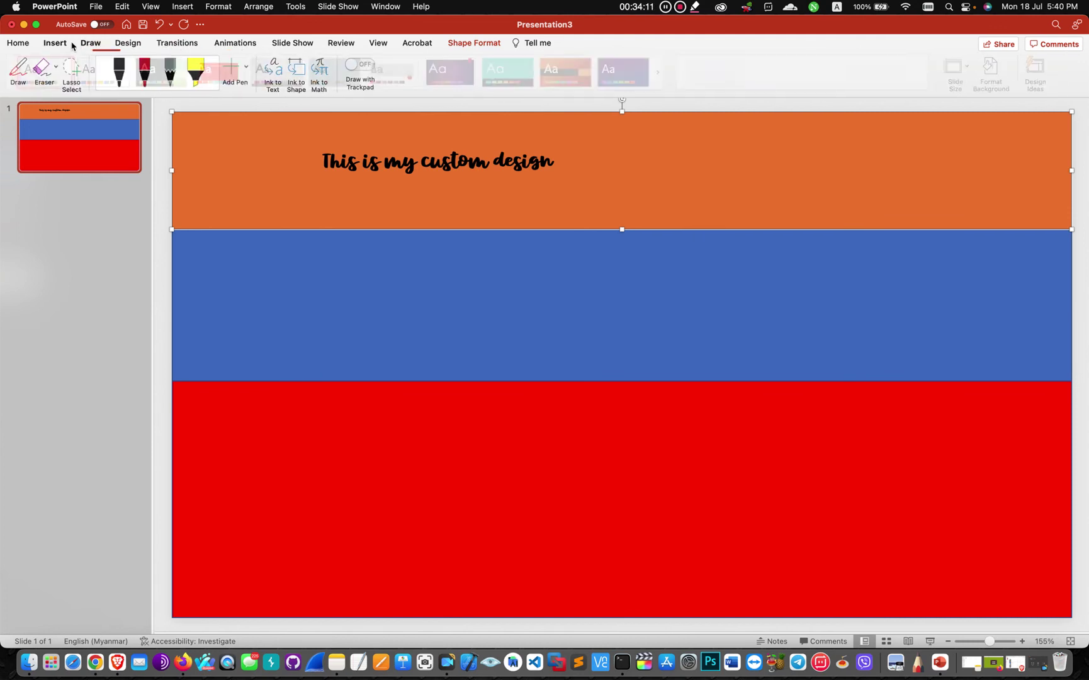
left_click(64, 45)
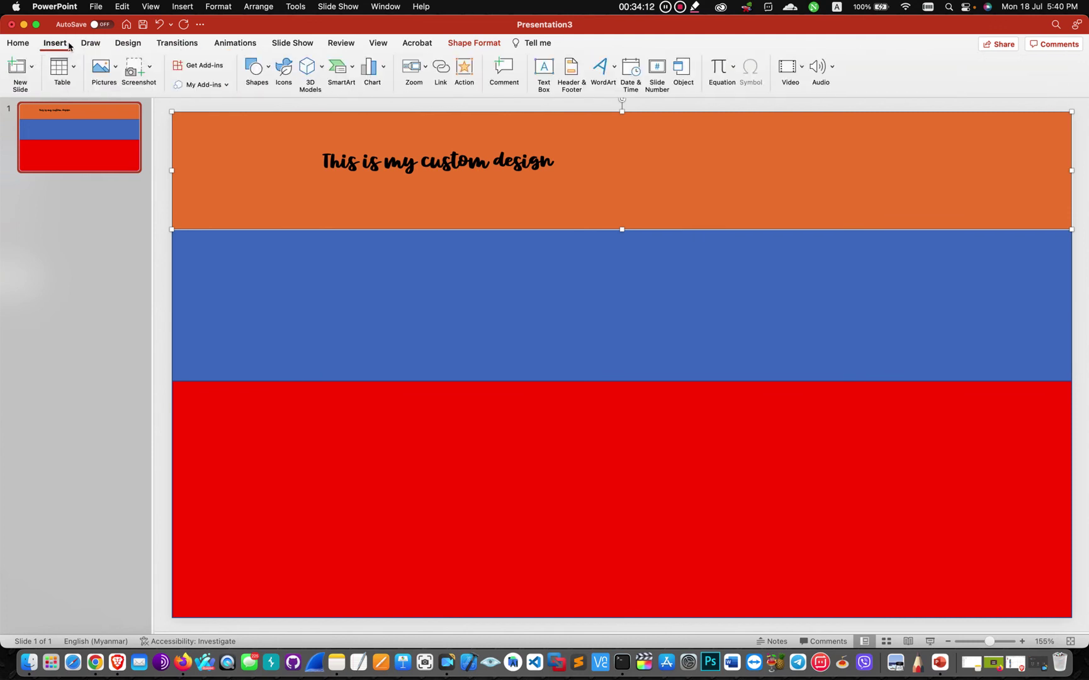
Insert the first airplane illustration from the Online Pictures Airplane category
left_click(101, 74)
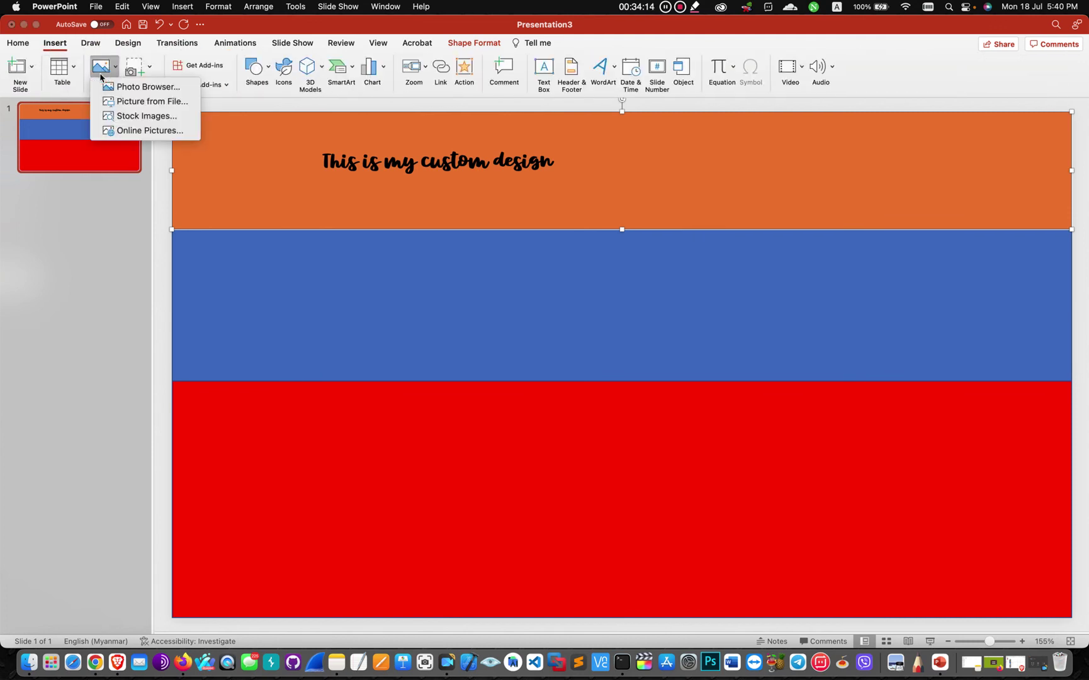
left_click(151, 131)
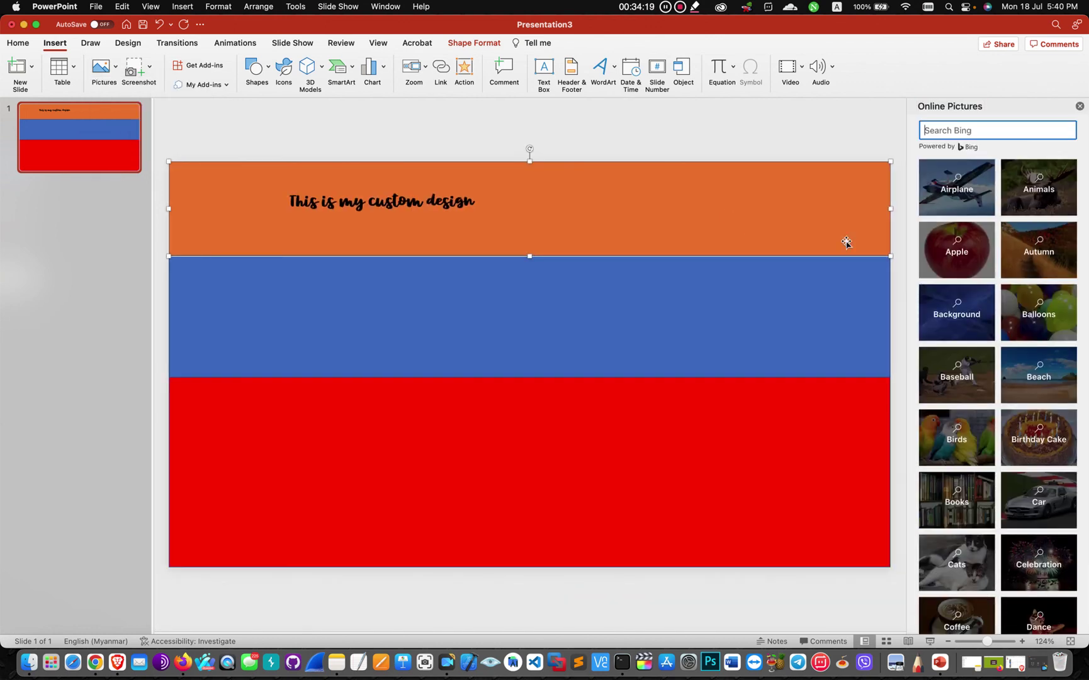
left_click(957, 188)
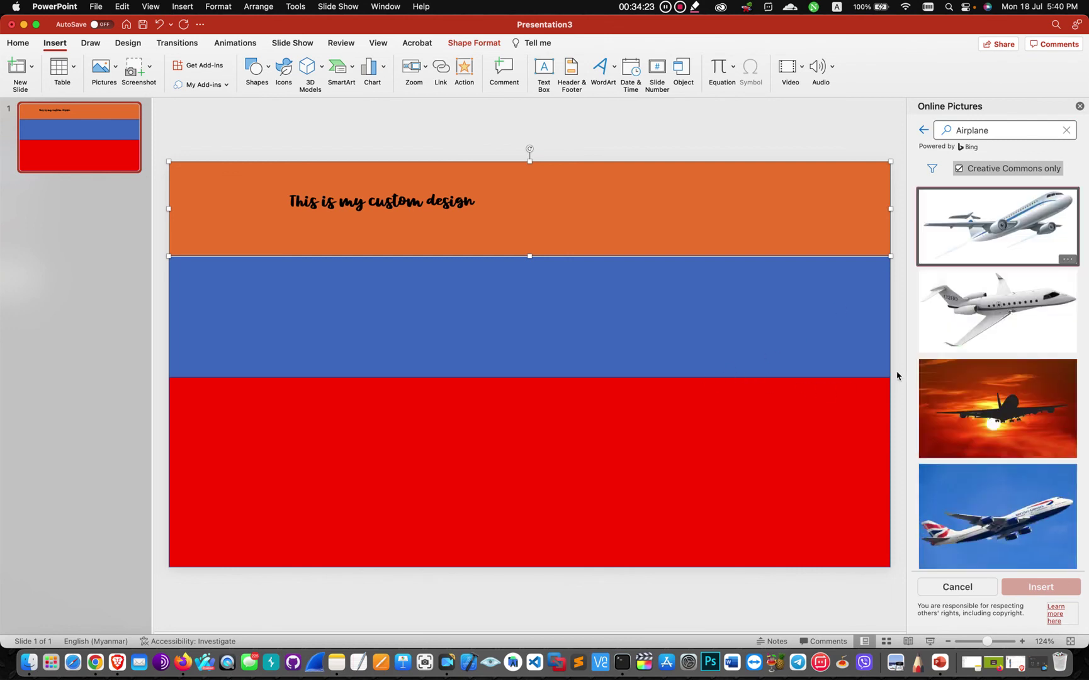
left_click(1026, 224)
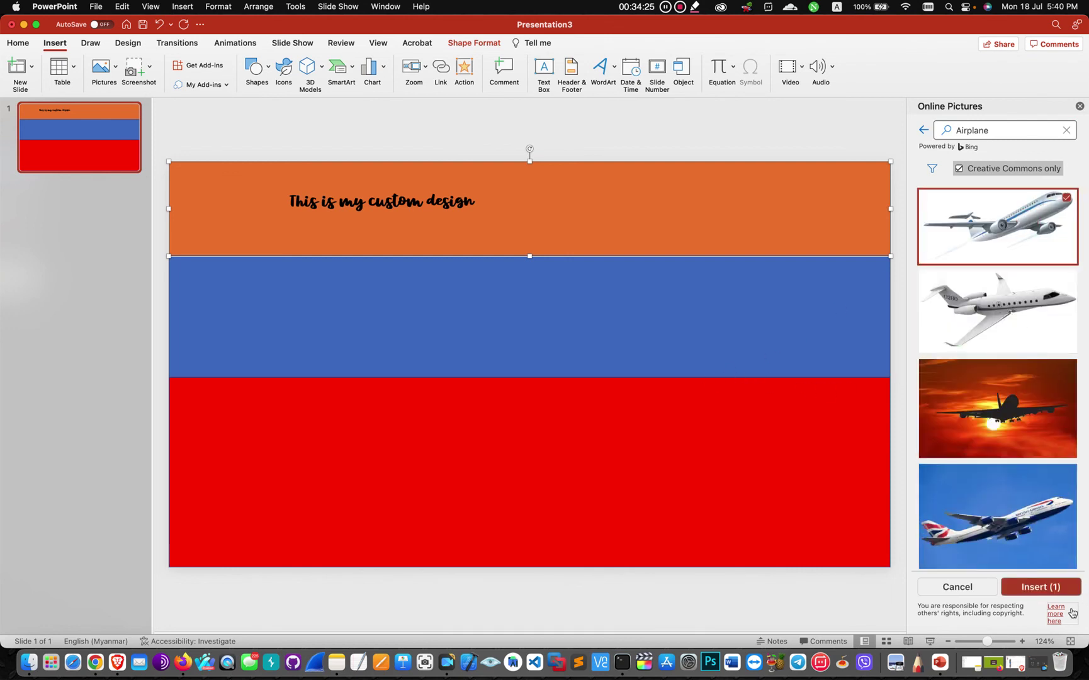
left_click(1040, 588)
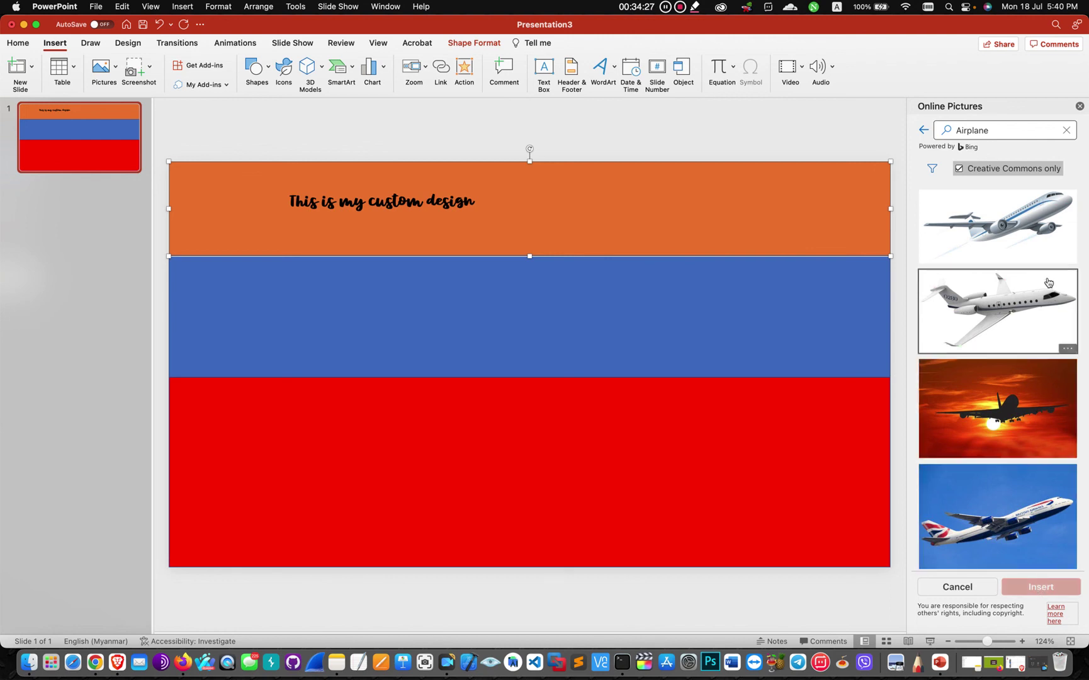
left_click(1033, 255)
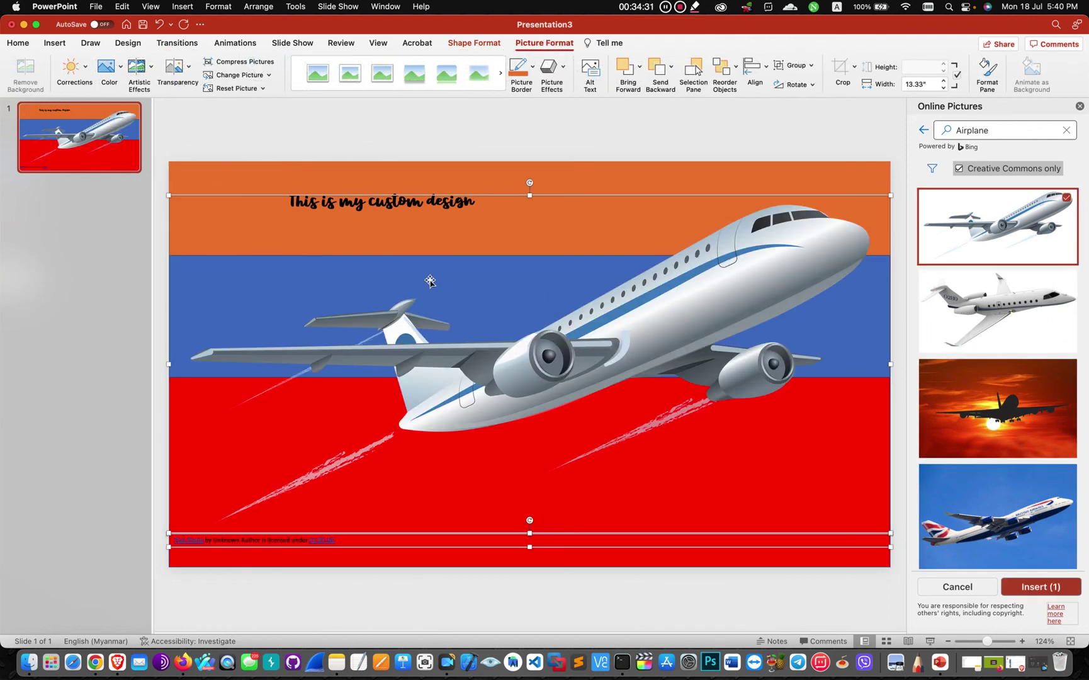
Shrink the airplane picture from its top-left corner and move it up and left
mouse_move(169, 195)
left_mouse_down()
mouse_move(330, 248)
mouse_move(287, 249)
left_mouse_up()
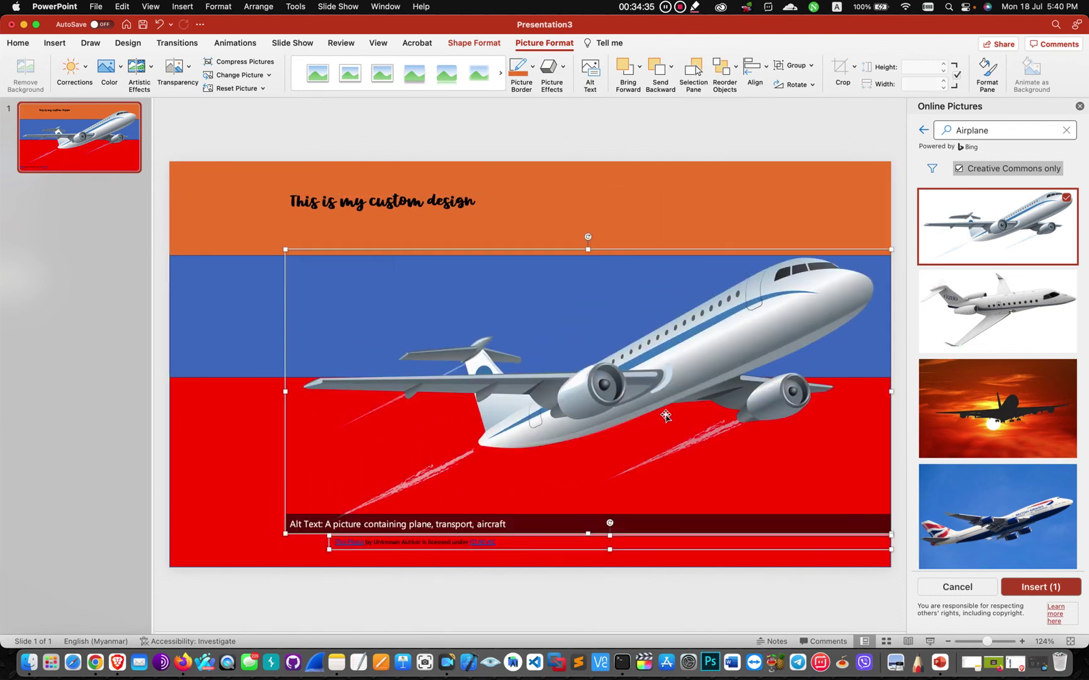
left_click_drag(656, 378, 605, 342)
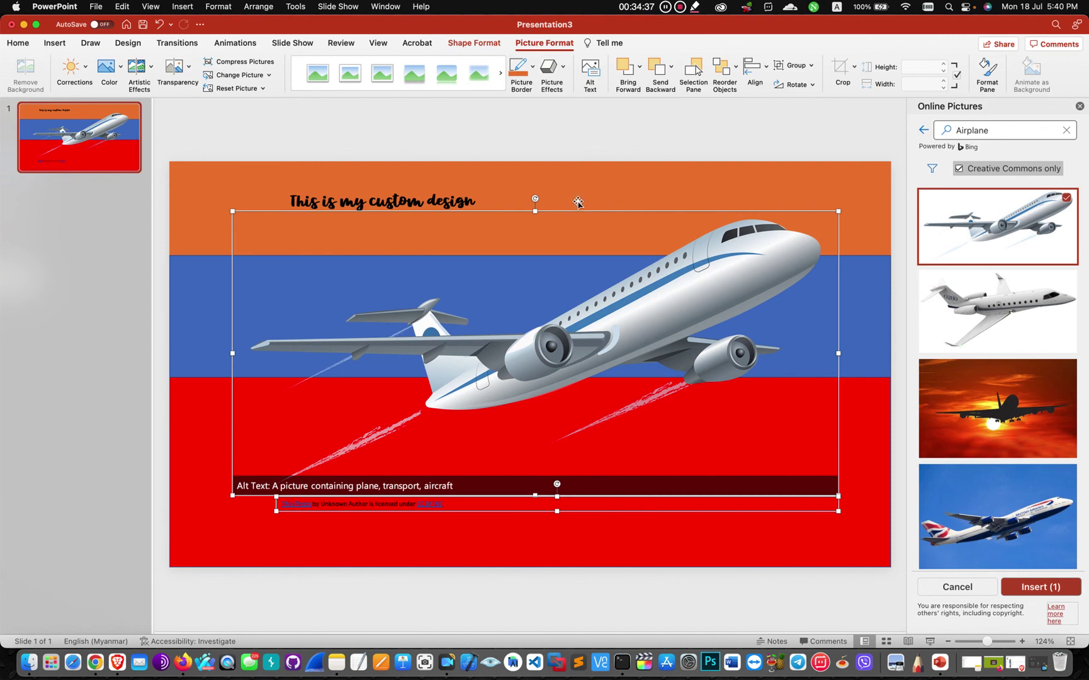
left_click(576, 188)
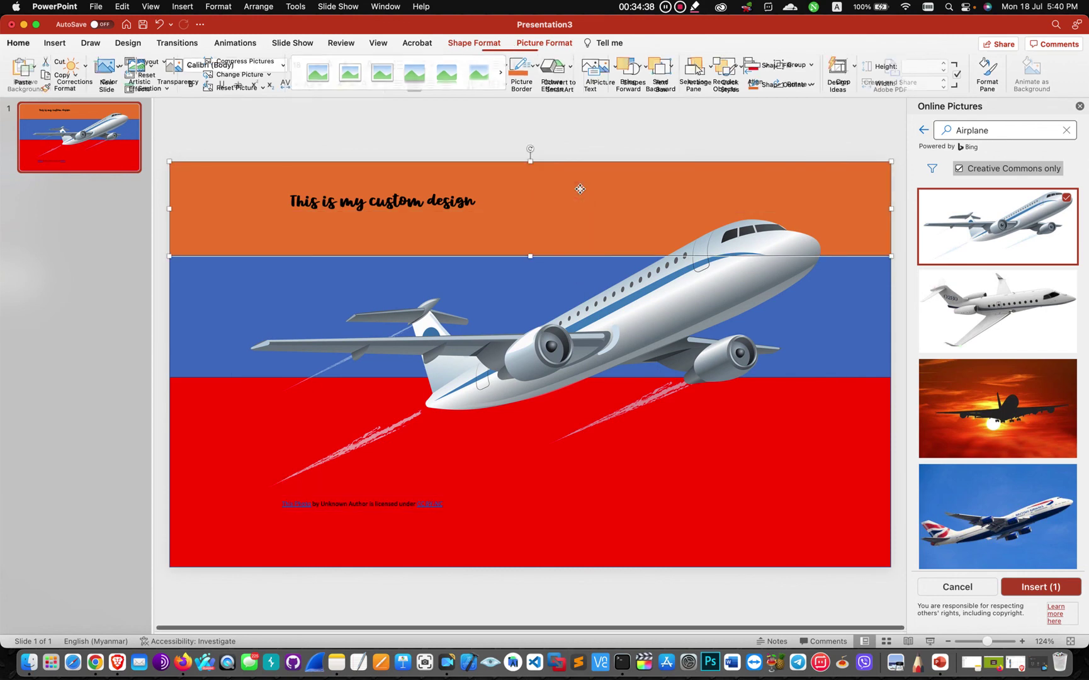
left_click(732, 218)
left_click(159, 363)
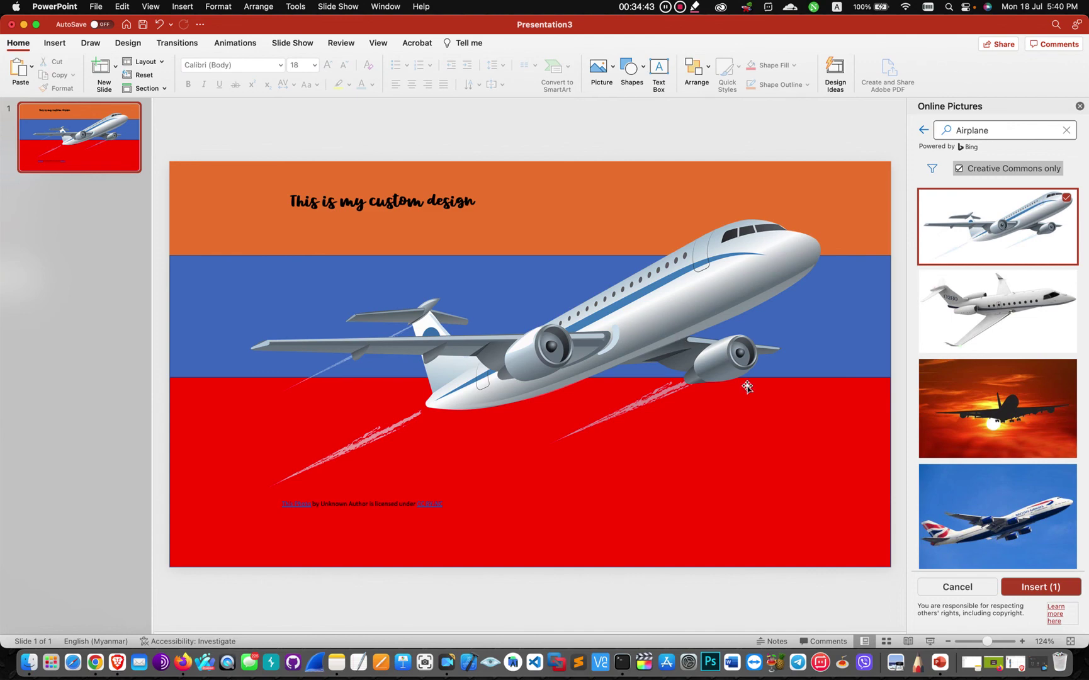
left_click(966, 412)
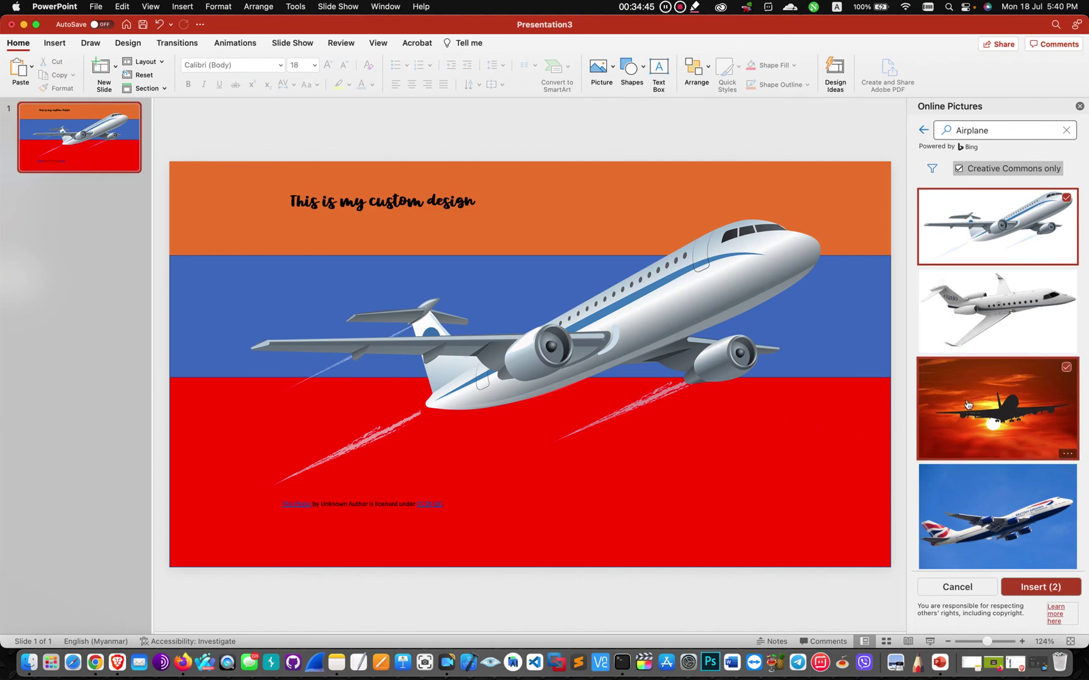
Scroll the view and reselect the airplane picture for styling
scroll(967, 415, "down", 5)
scroll(965, 441, "down", 5)
scroll(964, 447, "down", 5)
scroll(982, 390, "down", 3)
scroll(985, 379, "down", 3)
scroll(985, 380, "up", 5)
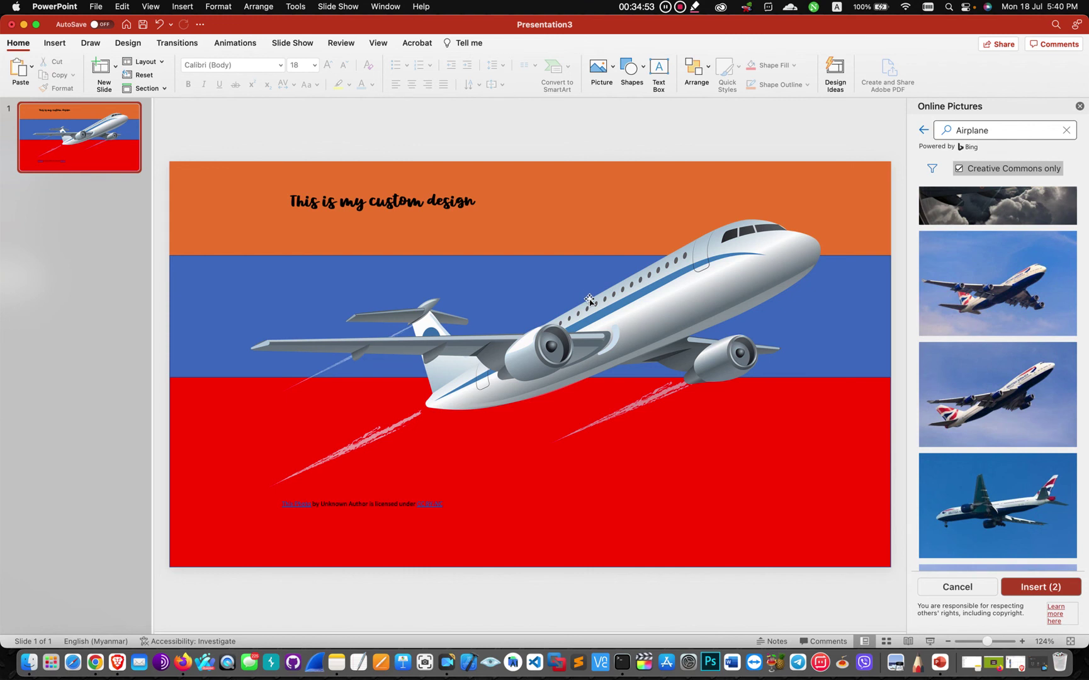
left_click(638, 333)
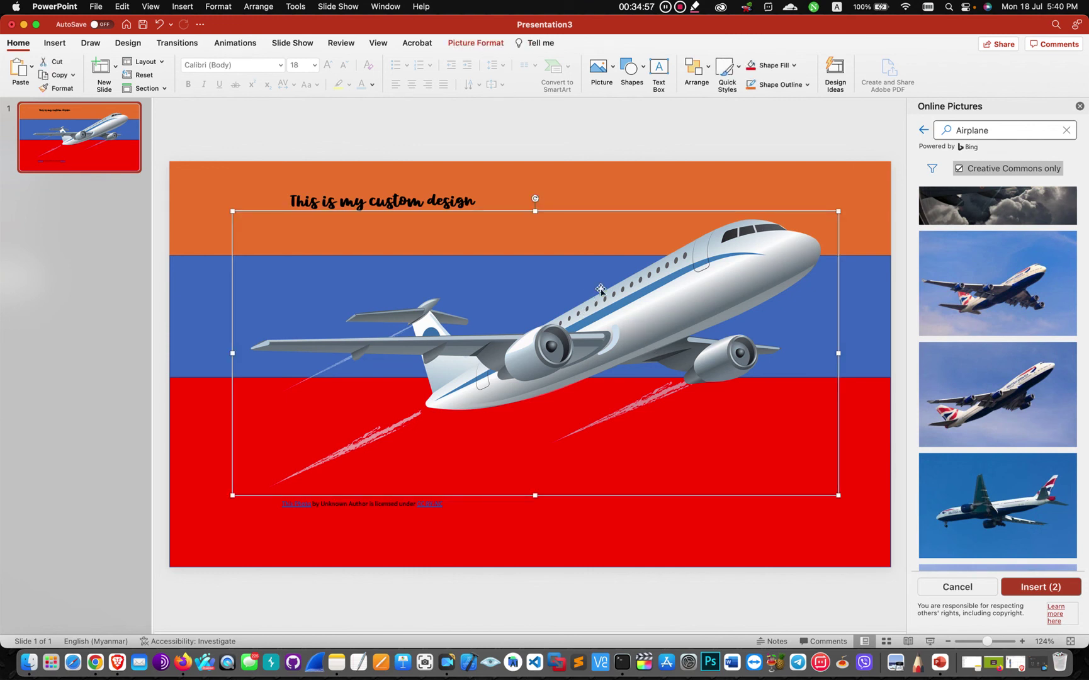
Apply the tilted perspective picture style to the airplane after trying an oval framed style
left_click(486, 44)
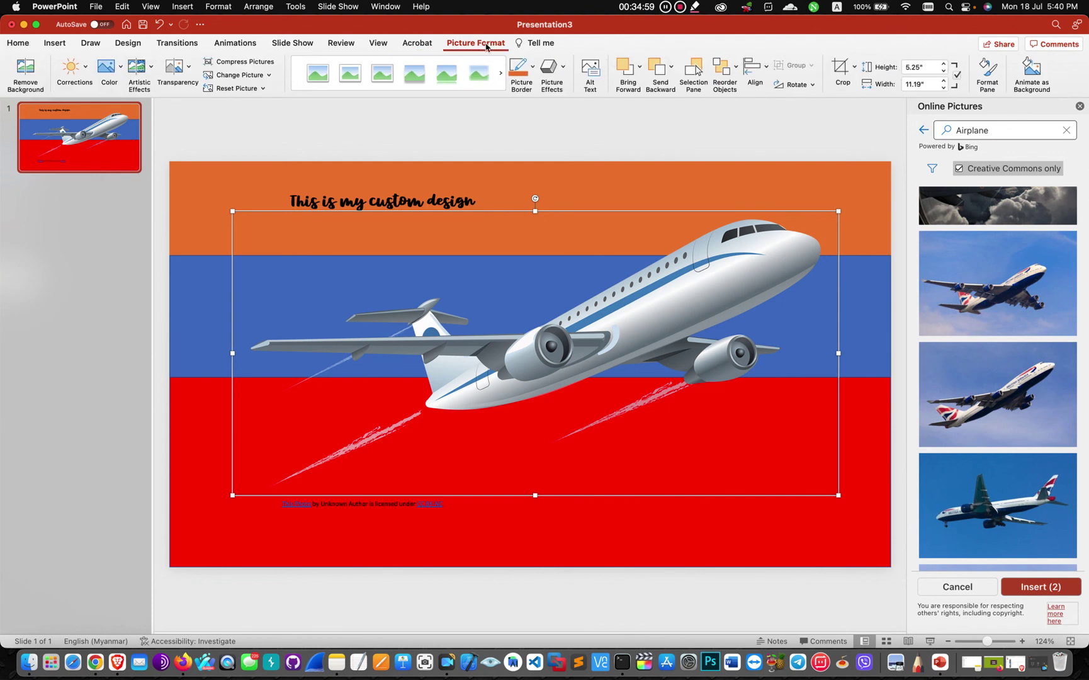
left_click(502, 79)
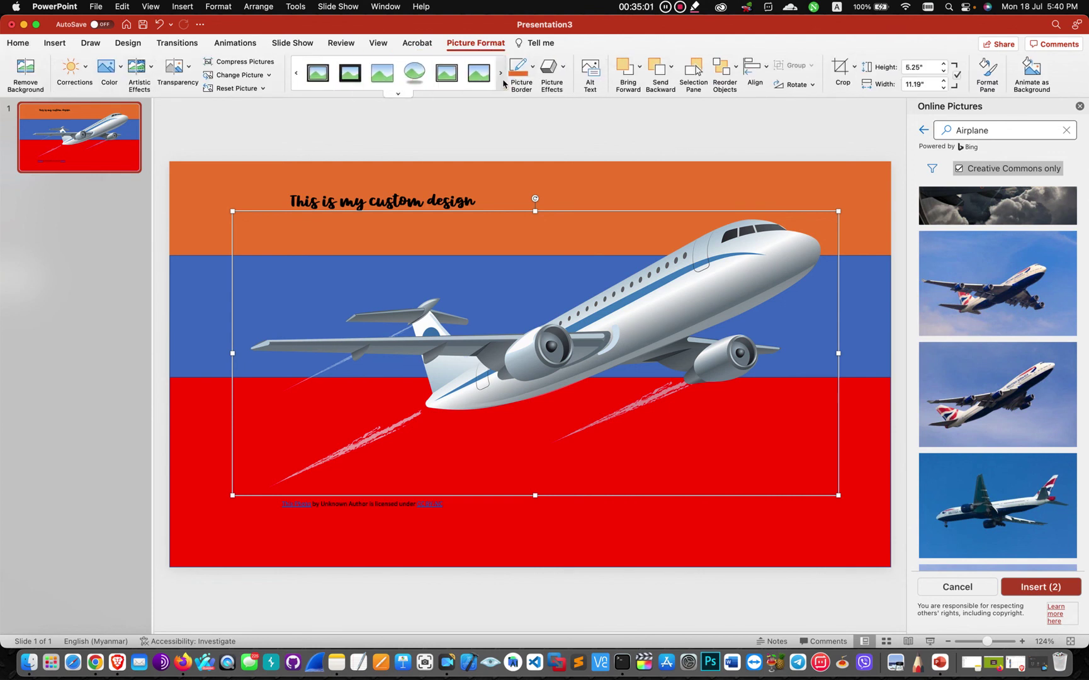
left_click(397, 94)
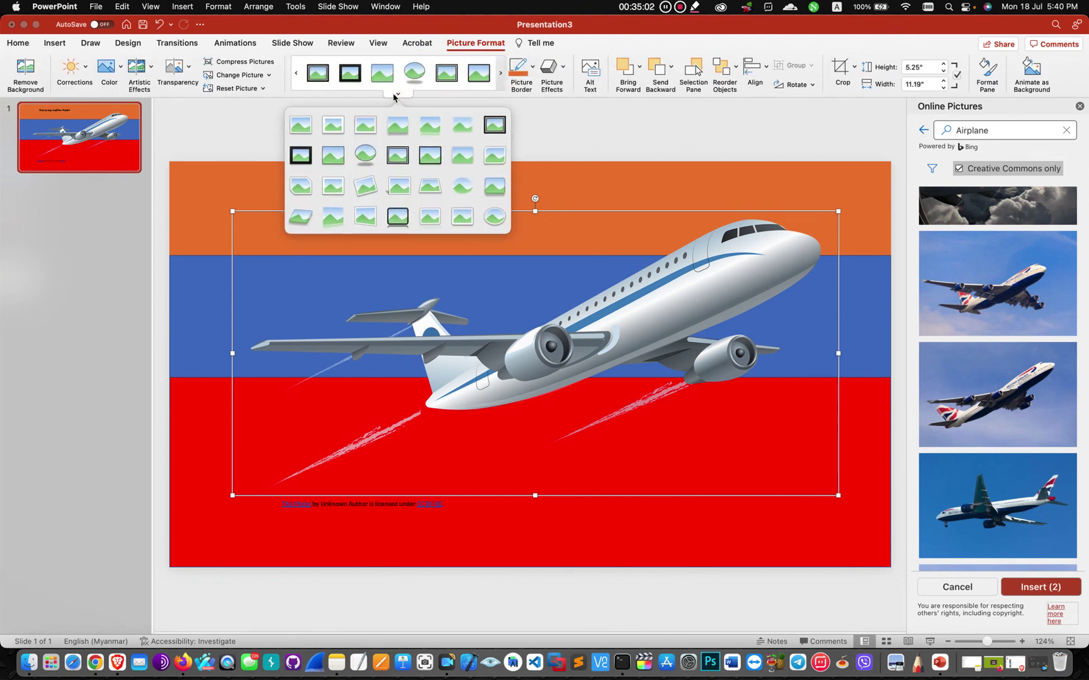
left_click(365, 156)
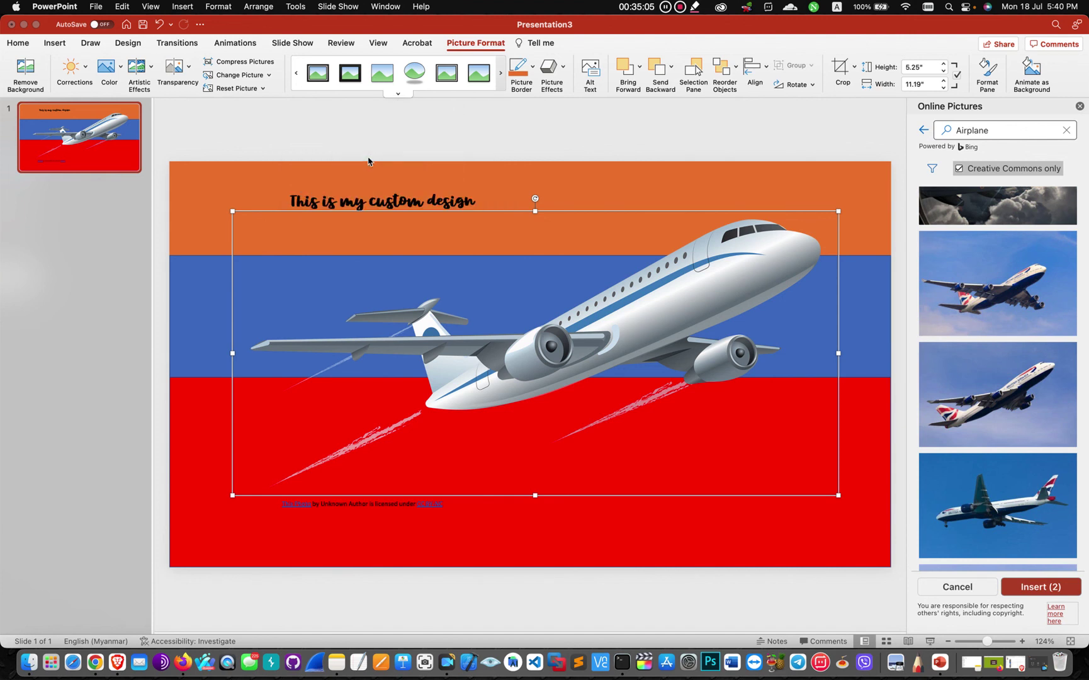
left_click(397, 94)
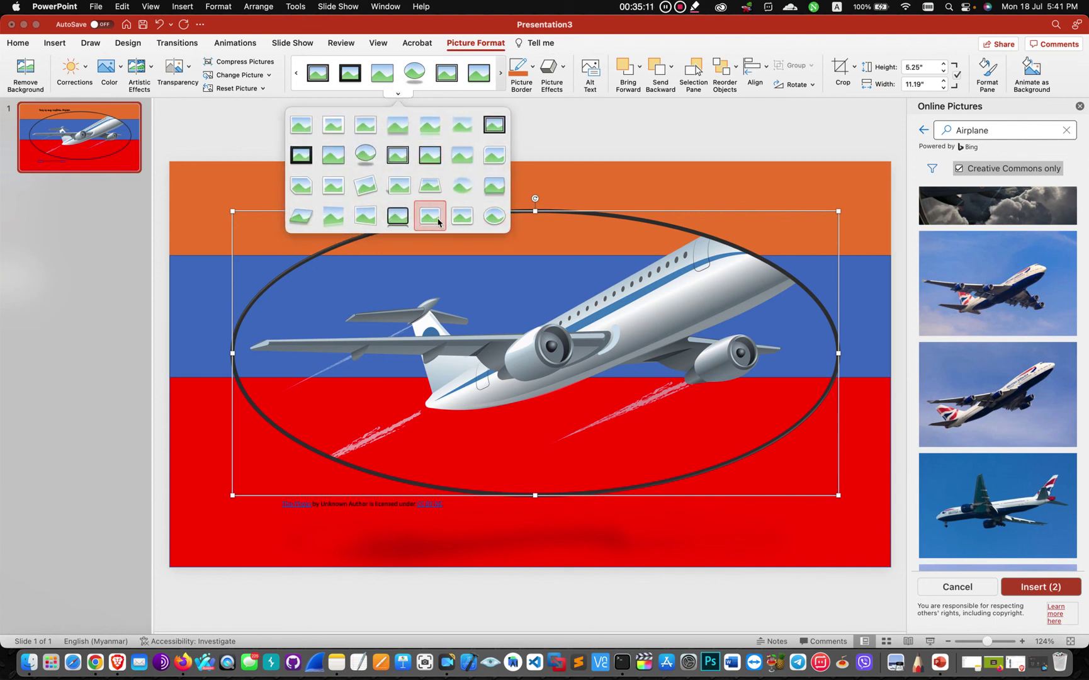
key("Escape")
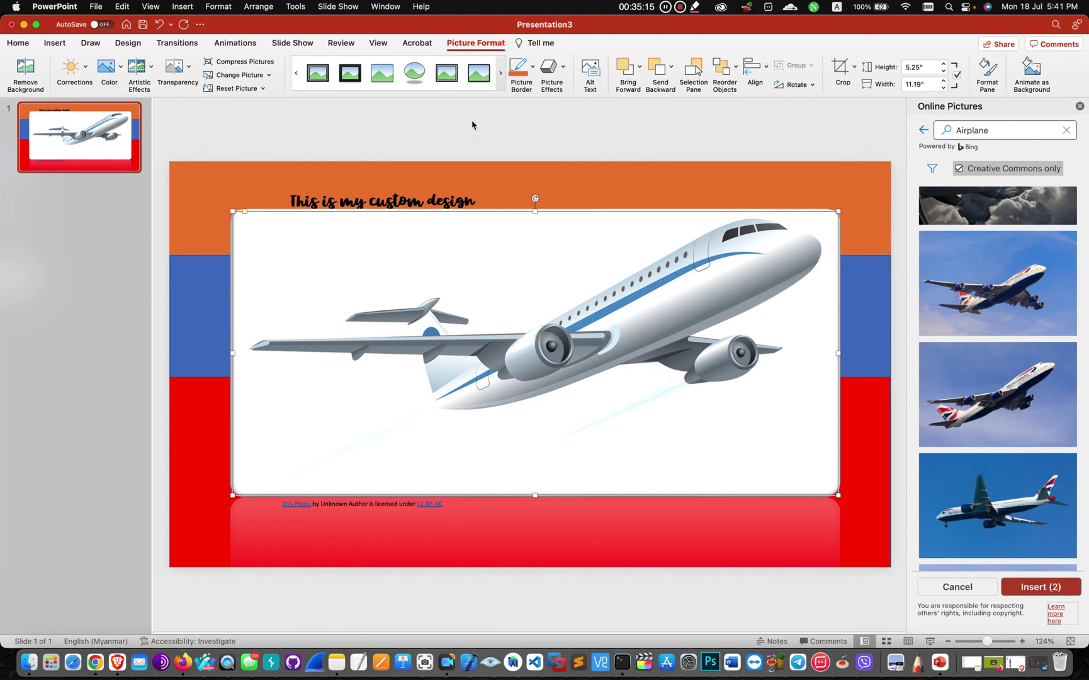
left_click(398, 94)
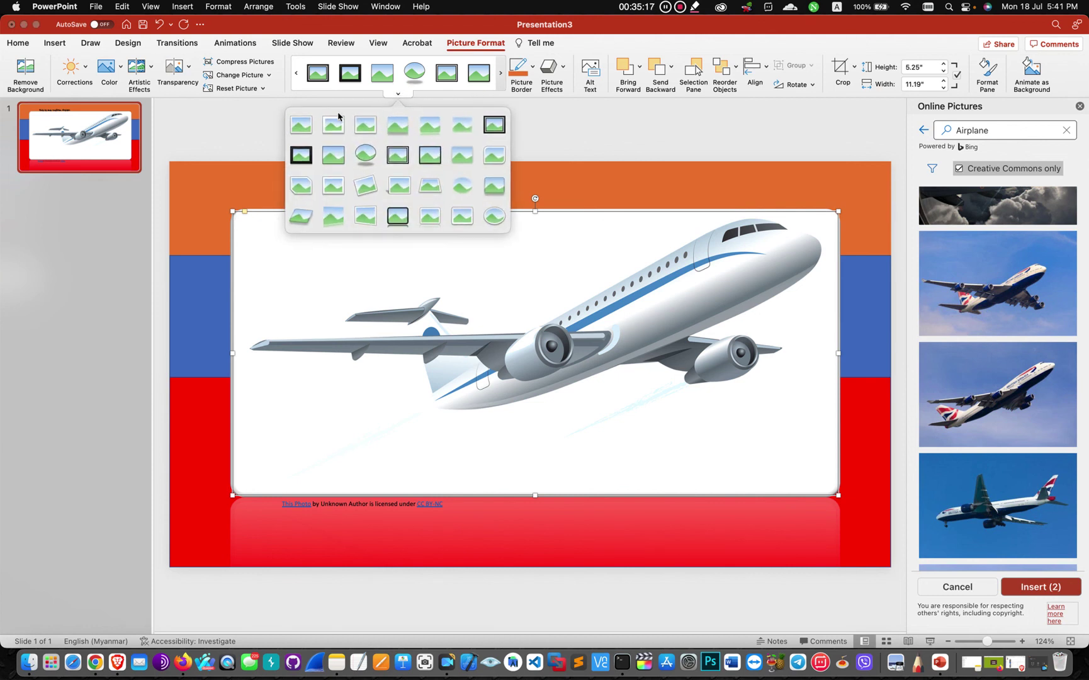
left_click(296, 217)
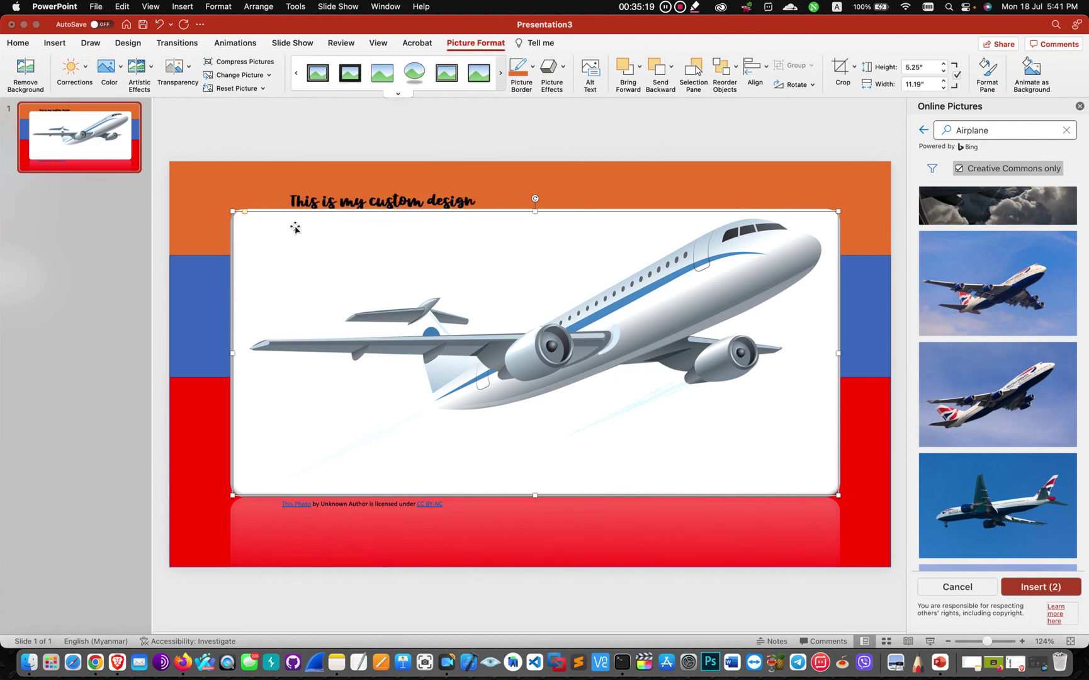
left_click(615, 192)
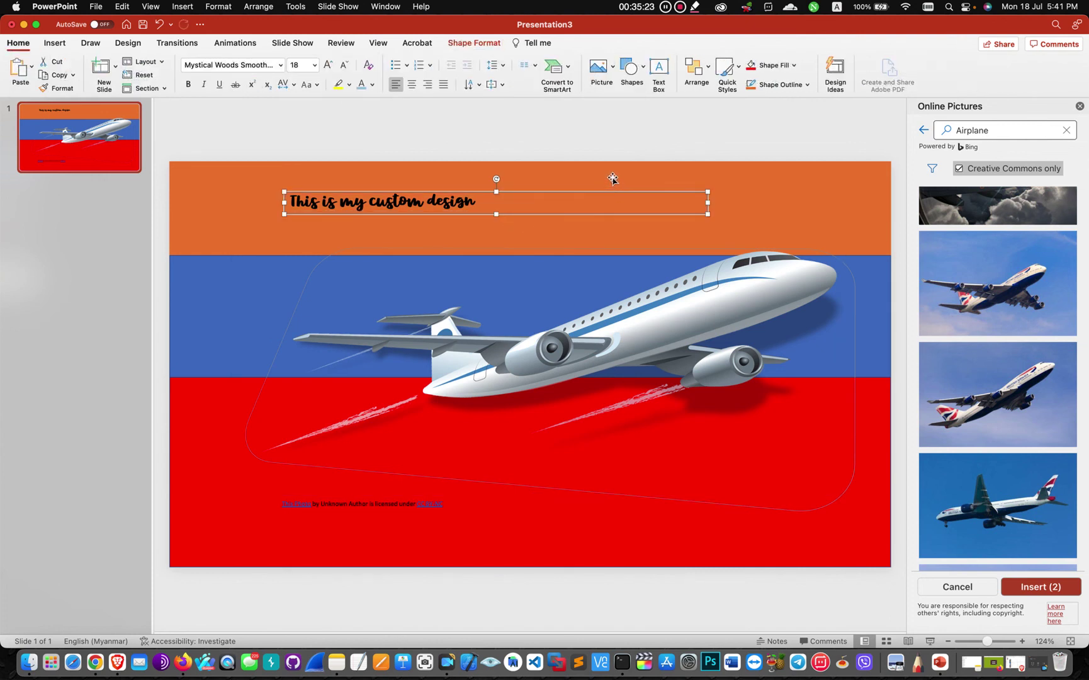
left_click(201, 148)
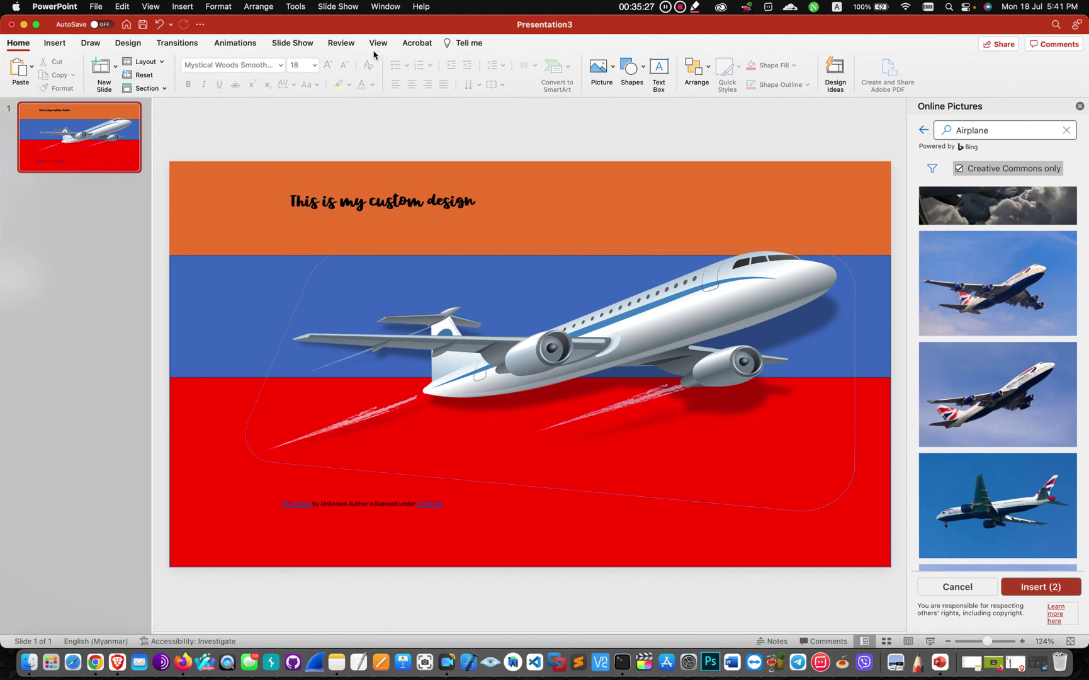
Glance at the Animations options, then switch to the Slide Show tab
left_click(294, 43)
left_click(235, 43)
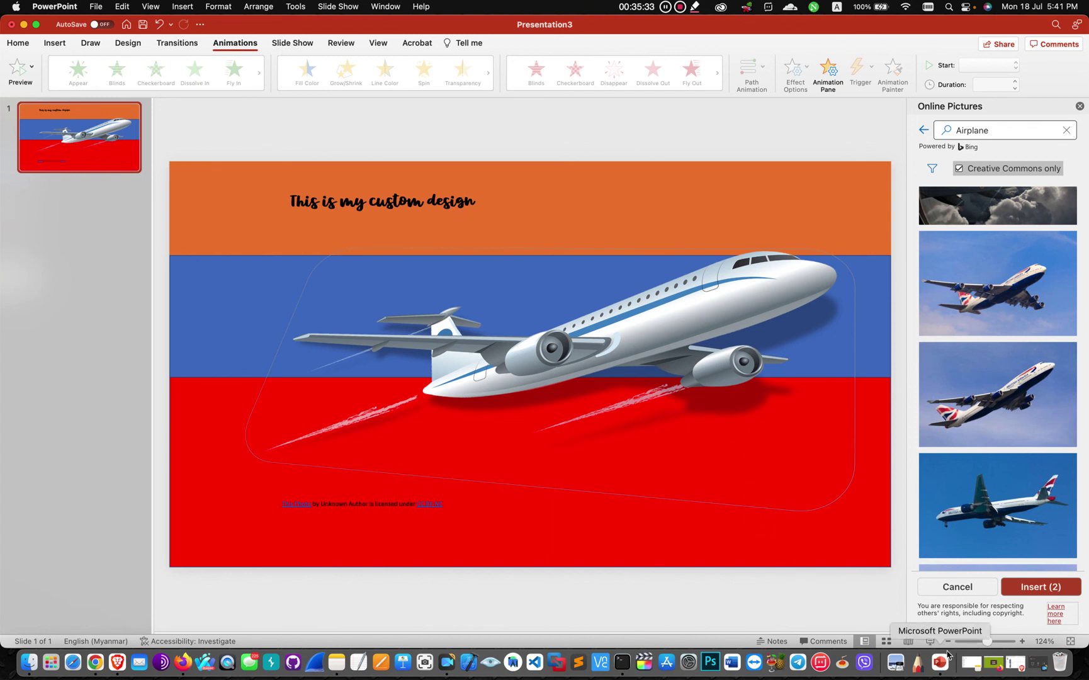
left_click(304, 47)
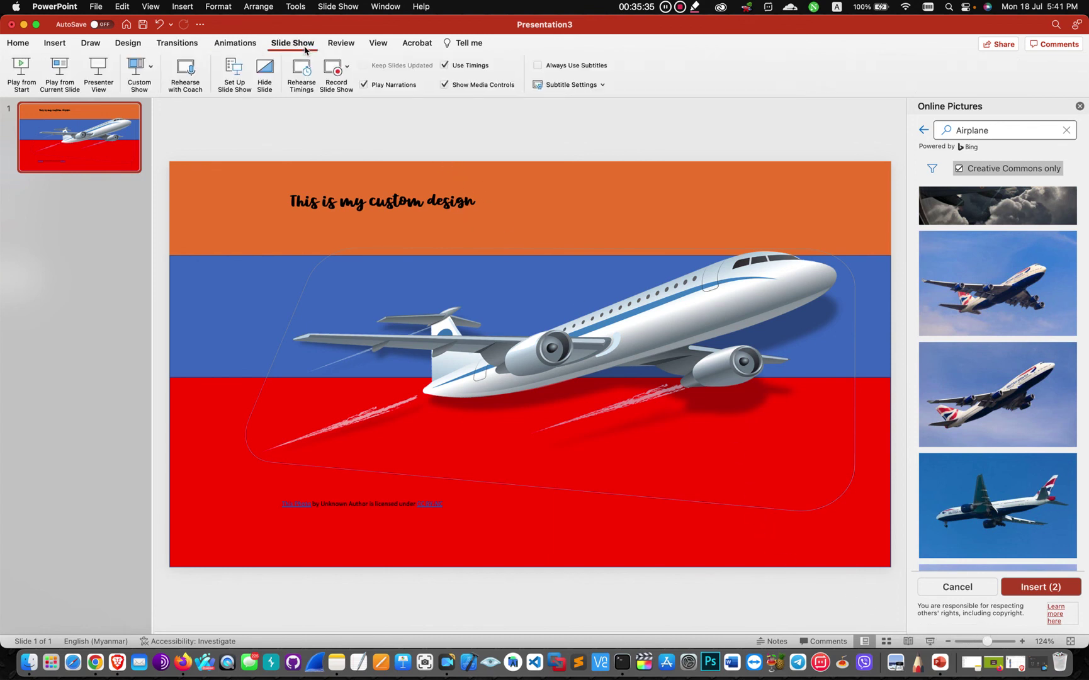